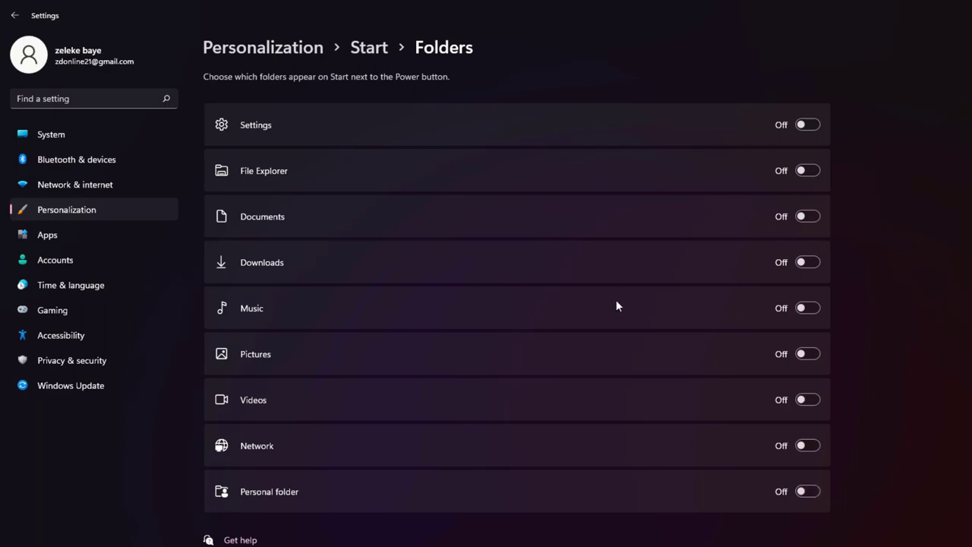
Leave the Start folders page, set the night light strength to 90, and return to the Display settings.
{"action": "left_click", "coordinate": [13, 14]}
{"action": "left_click", "coordinate": [399, 525]}
{"action": "left_click", "coordinate": [790, 131]}
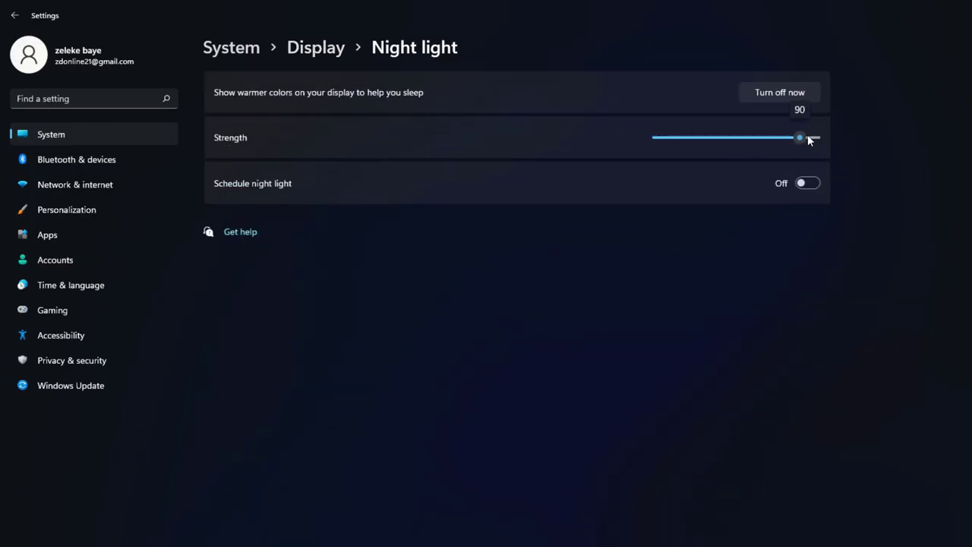
{"action": "left_click", "coordinate": [316, 47]}
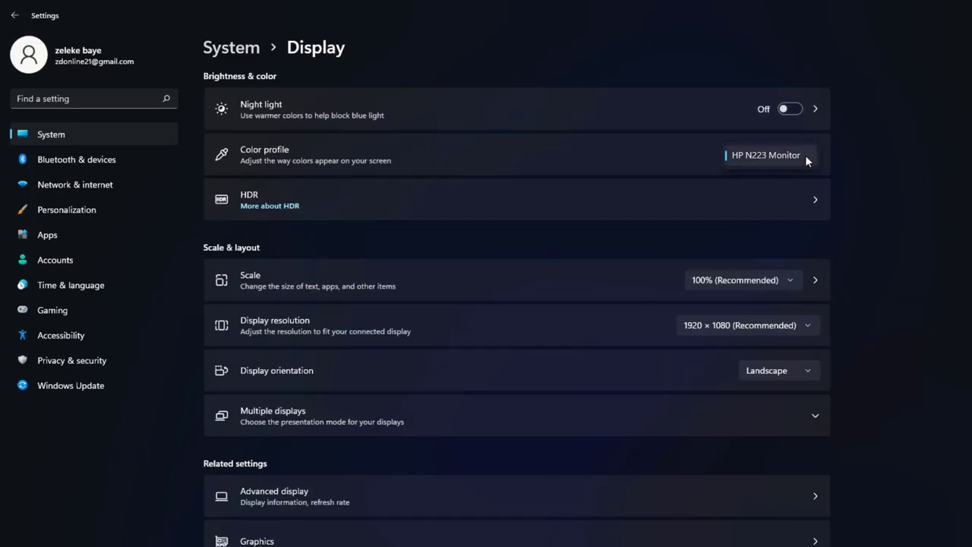
Look through the display's HDR, custom scaling, text size and related graphics settings.
{"action": "left_click", "coordinate": [818, 204]}
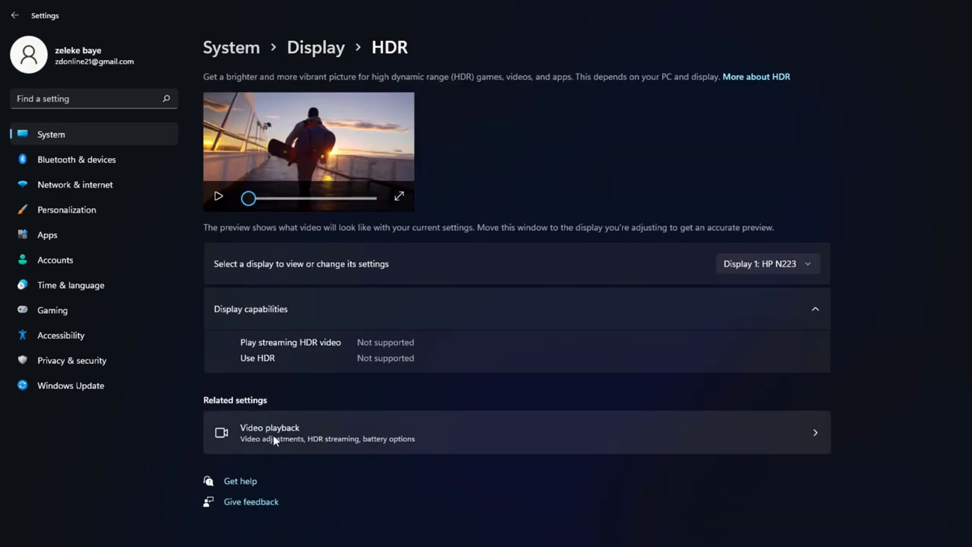
{"action": "key", "text": "alt+Left"}
{"action": "left_click", "coordinate": [533, 298]}
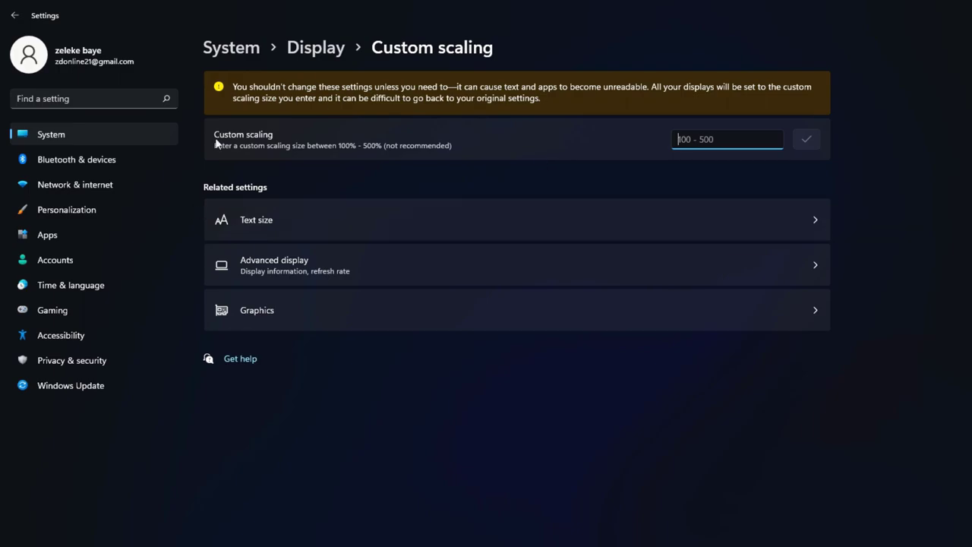
{"action": "left_click", "coordinate": [235, 228]}
{"action": "mouse_move", "coordinate": [586, 229]}
{"action": "left_mouse_down"}
{"action": "mouse_move", "coordinate": [686, 230]}
{"action": "mouse_move", "coordinate": [582, 230]}
{"action": "left_mouse_up"}
{"action": "left_click", "coordinate": [815, 311]}
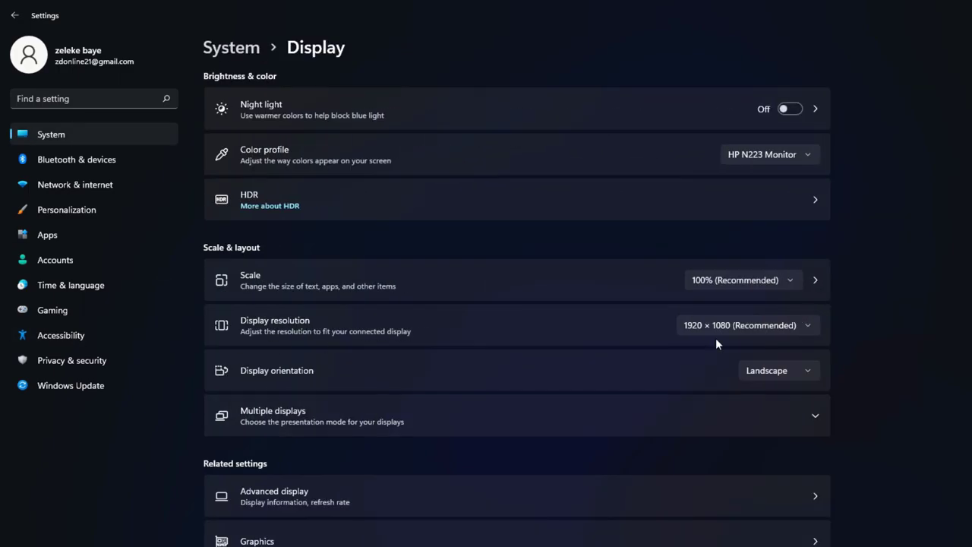
Try the display resolutions 1280 × 720 and 1280 × 768, reverting each change.
{"action": "left_click", "coordinate": [767, 325]}
{"action": "left_click", "coordinate": [709, 442]}
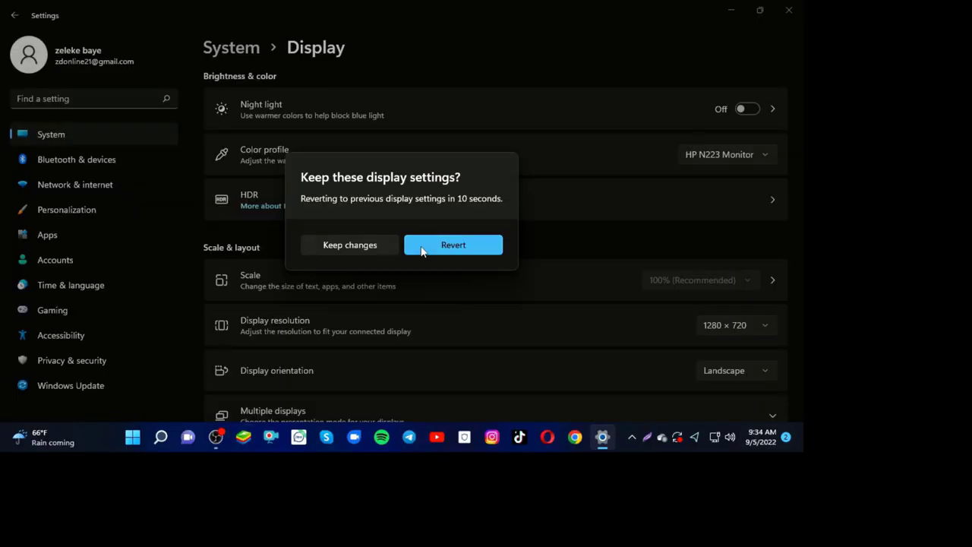
{"action": "left_click", "coordinate": [453, 245]}
{"action": "left_click", "coordinate": [727, 421]}
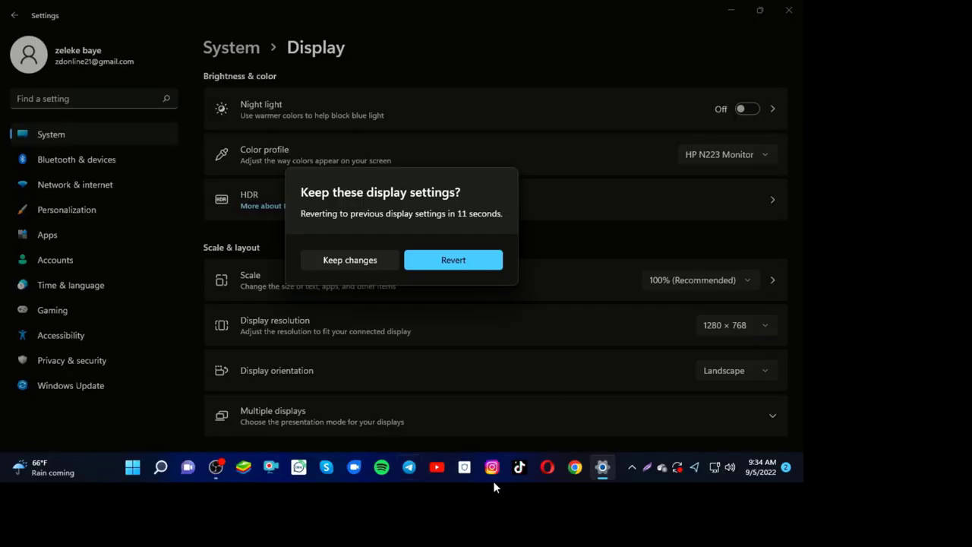
{"action": "left_click", "coordinate": [460, 260]}
Check the display orientation choices and toggle minimizing windows when a monitor is disconnected under Multiple displays.
{"action": "left_click", "coordinate": [816, 371]}
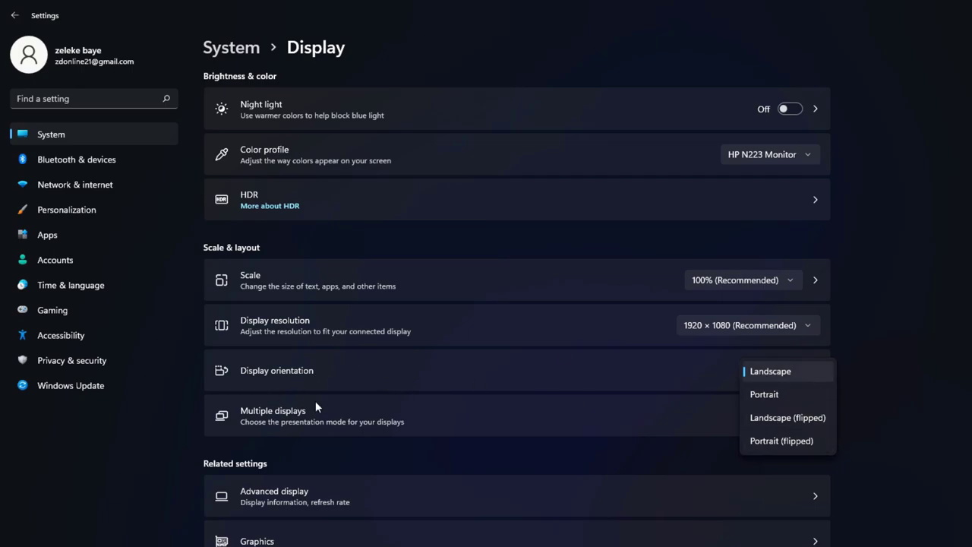
{"action": "left_click", "coordinate": [568, 363]}
{"action": "left_click", "coordinate": [816, 418]}
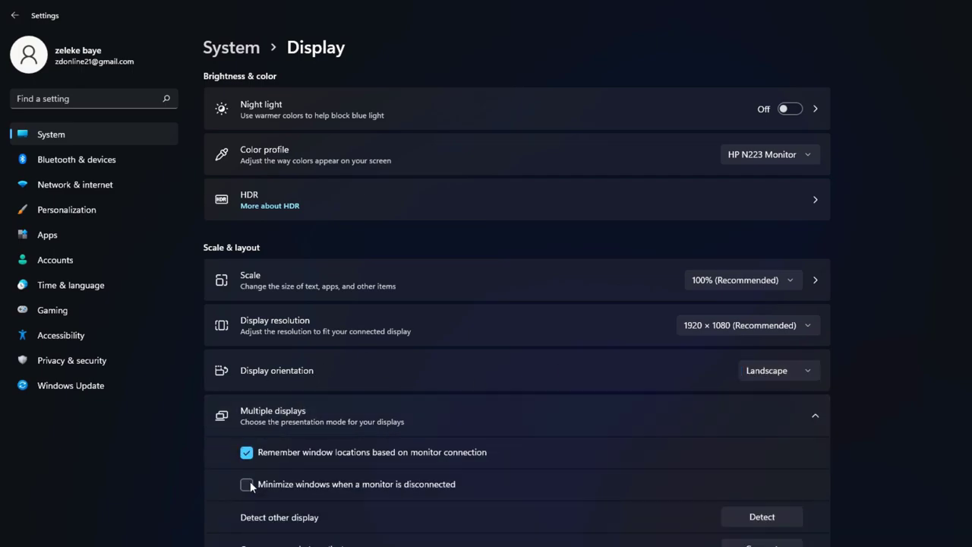
{"action": "left_click", "coordinate": [247, 484]}
Examine the advanced display information and the help topics for the display.
{"action": "scroll", "coordinate": [271, 402], "scroll_direction": "down", "scroll_amount": 3}
{"action": "left_click", "coordinate": [819, 455]}
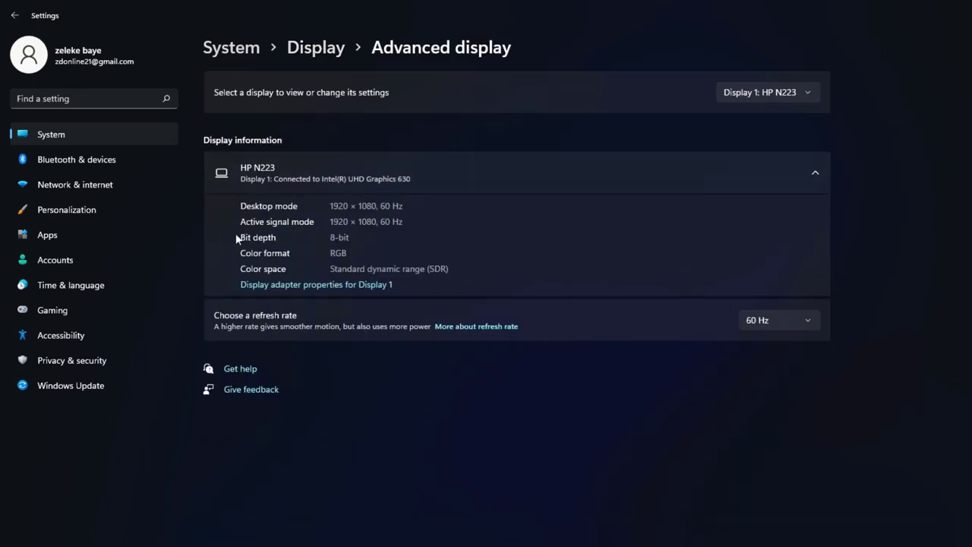
{"action": "key", "text": "alt+Left"}
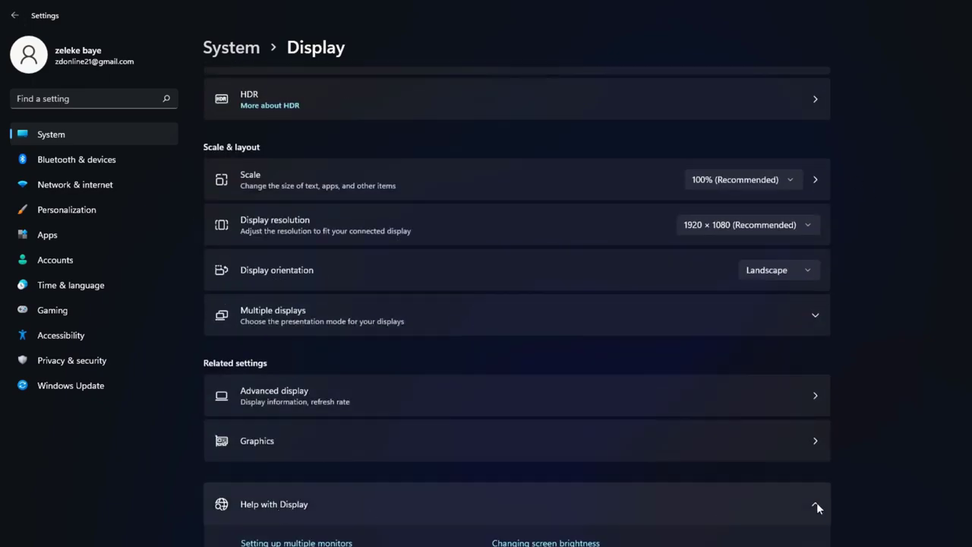
{"action": "left_click", "coordinate": [535, 543]}
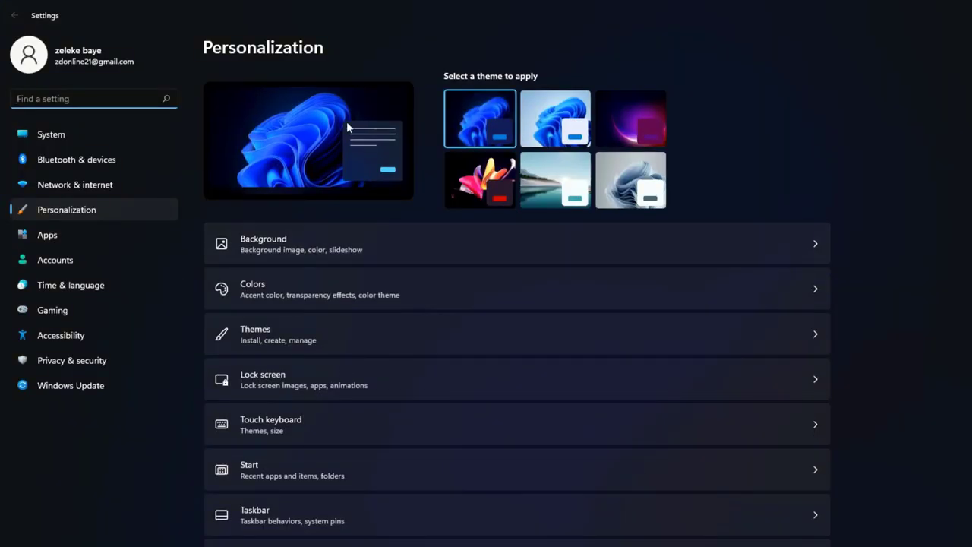
Open the desktop background settings and try several of the recent images as the background picture.
{"action": "left_click", "coordinate": [271, 241]}
{"action": "left_click", "coordinate": [402, 289]}
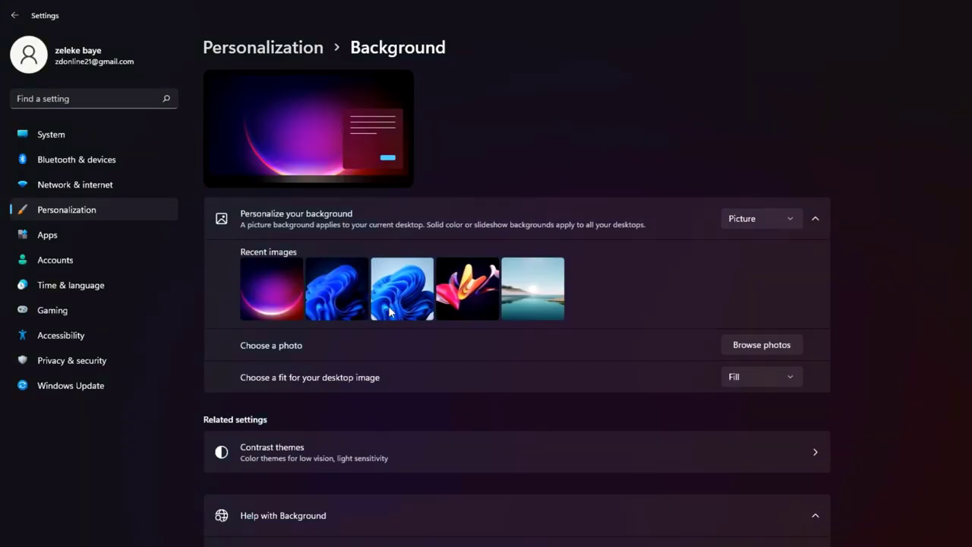
{"action": "left_click", "coordinate": [538, 301]}
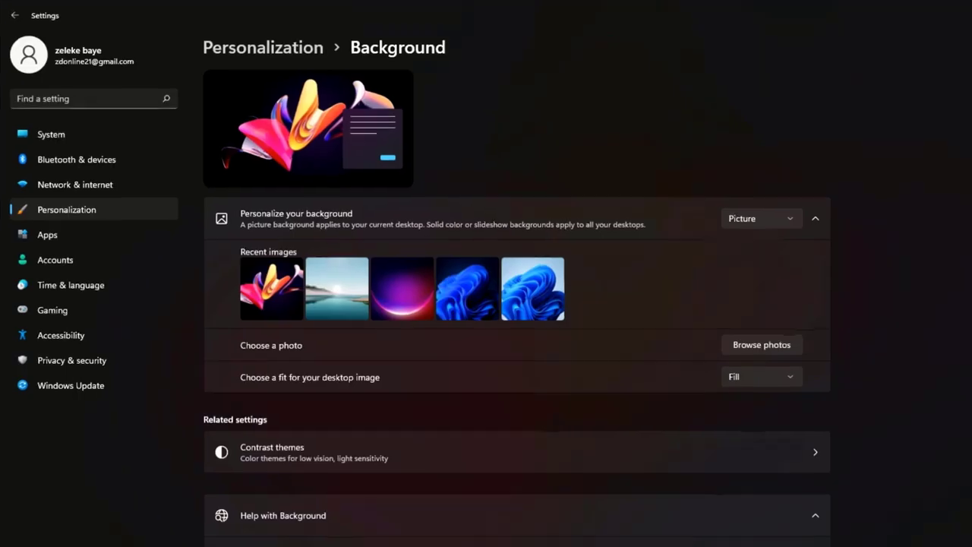
Change the desktop background to a solid color and choose the teal-blue swatch.
{"action": "left_click", "coordinate": [762, 218]}
{"action": "left_click", "coordinate": [765, 243]}
{"action": "left_click", "coordinate": [323, 307]}
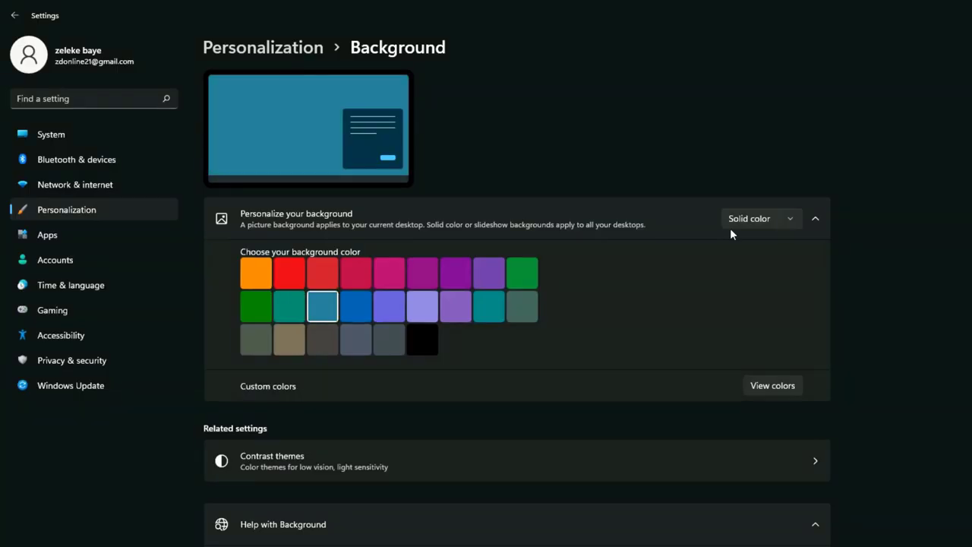
Change the background to a slideshow of the technology folder in Downloads and toggle the shuffled picture order.
{"action": "left_click", "coordinate": [730, 224]}
{"action": "left_click", "coordinate": [780, 243]}
{"action": "left_click", "coordinate": [762, 255]}
{"action": "double_click", "coordinate": [356, 111]}
{"action": "left_click", "coordinate": [65, 144]}
{"action": "scroll", "coordinate": [281, 206], "scroll_direction": "down", "scroll_amount": 3}
{"action": "double_click", "coordinate": [281, 217]}
{"action": "key", "text": "alt+Left"}
{"action": "left_click", "coordinate": [217, 224]}
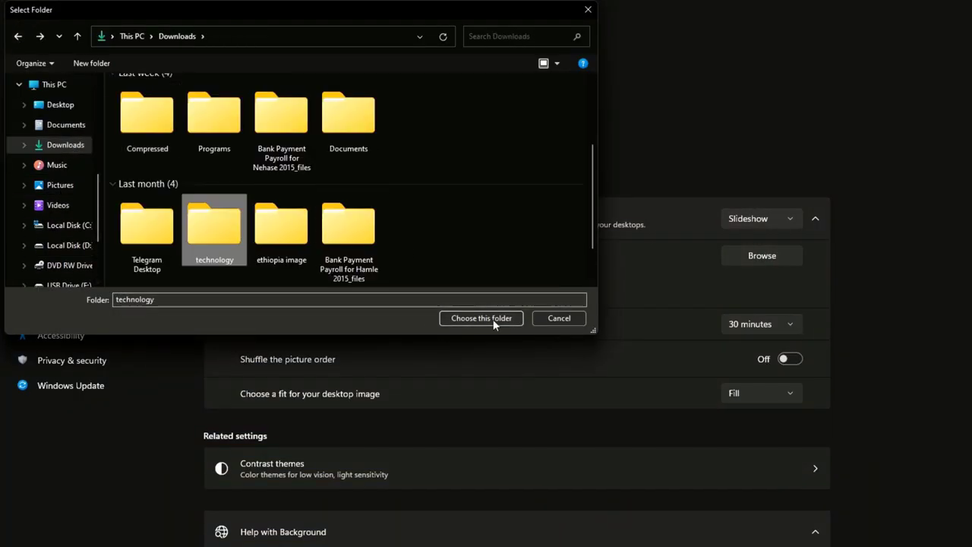
{"action": "left_click", "coordinate": [456, 317]}
{"action": "left_click", "coordinate": [766, 360]}
Switch the desktop background type to Windows spotlight.
{"action": "left_click", "coordinate": [762, 218]}
{"action": "left_click", "coordinate": [787, 244]}
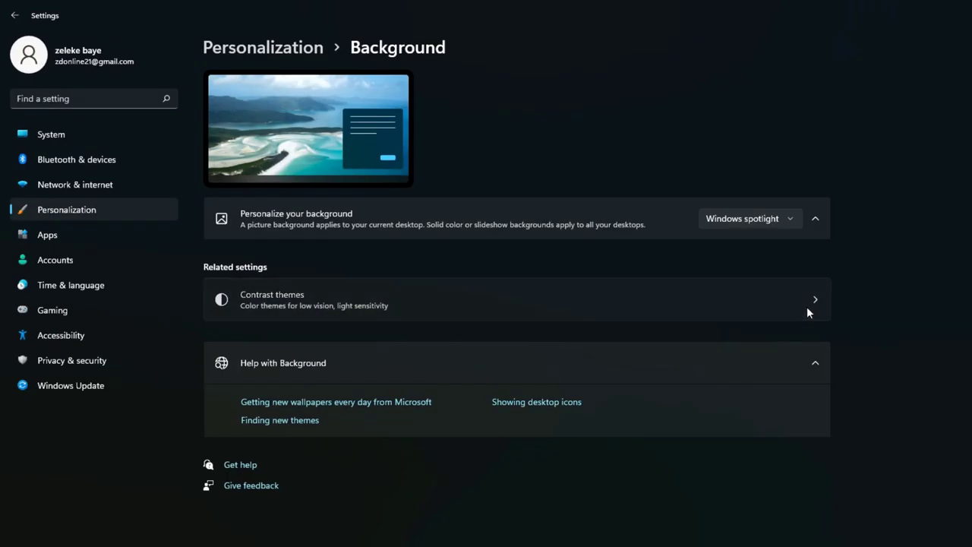
Browse the contrast themes and try selecting Desert without applying it.
{"action": "left_click", "coordinate": [807, 300]}
{"action": "left_click", "coordinate": [775, 255]}
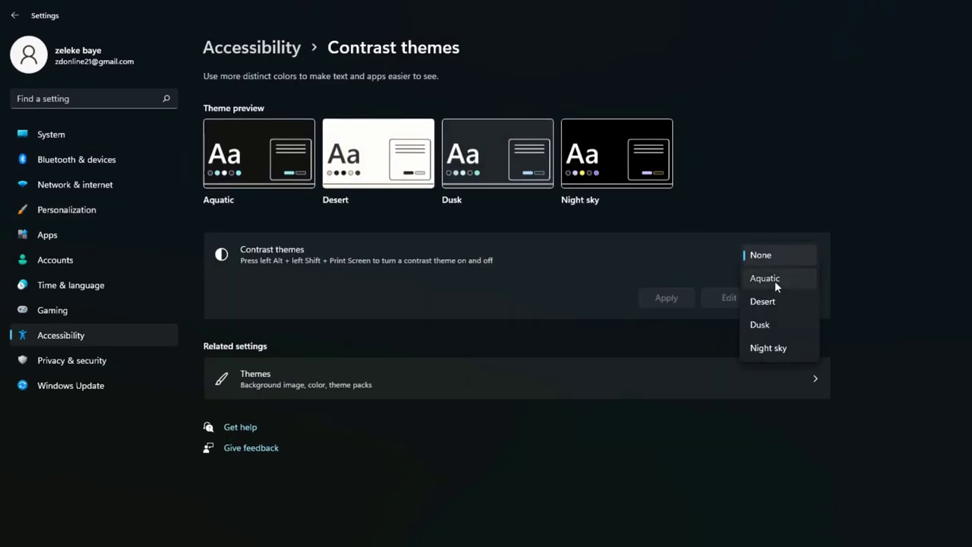
{"action": "left_click", "coordinate": [775, 301]}
{"action": "left_click", "coordinate": [775, 254]}
{"action": "left_click", "coordinate": [760, 184]}
Return to the Background settings and use the glowing purple arc picture as the background with the Fit option.
{"action": "left_click", "coordinate": [66, 209]}
{"action": "left_click", "coordinate": [760, 233]}
{"action": "left_click", "coordinate": [759, 219]}
{"action": "left_click", "coordinate": [759, 156]}
{"action": "left_click", "coordinate": [402, 289]}
{"action": "left_click", "coordinate": [760, 219]}
{"action": "left_click", "coordinate": [760, 242]}
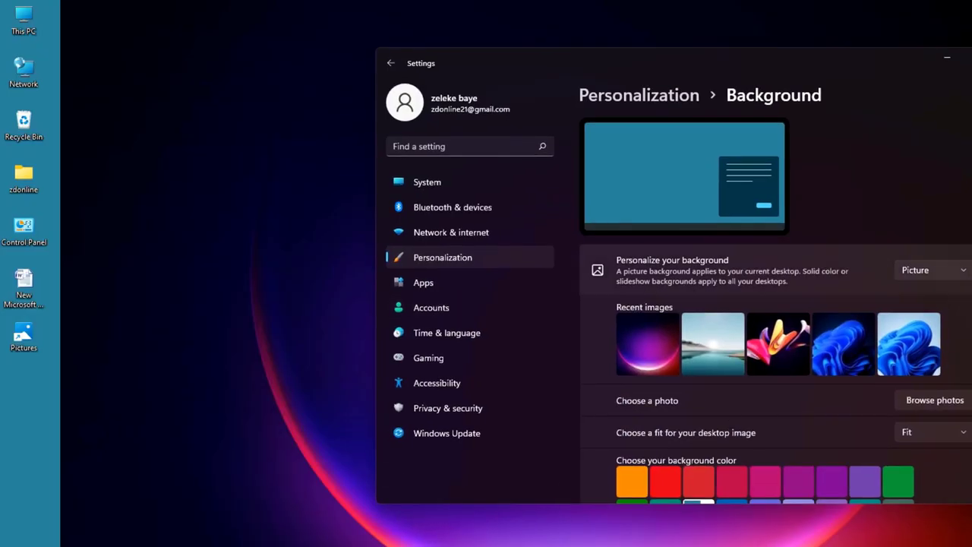
Set the desktop image fit to Center and try a further fit option.
{"action": "left_click", "coordinate": [933, 432]}
{"action": "left_click", "coordinate": [929, 454]}
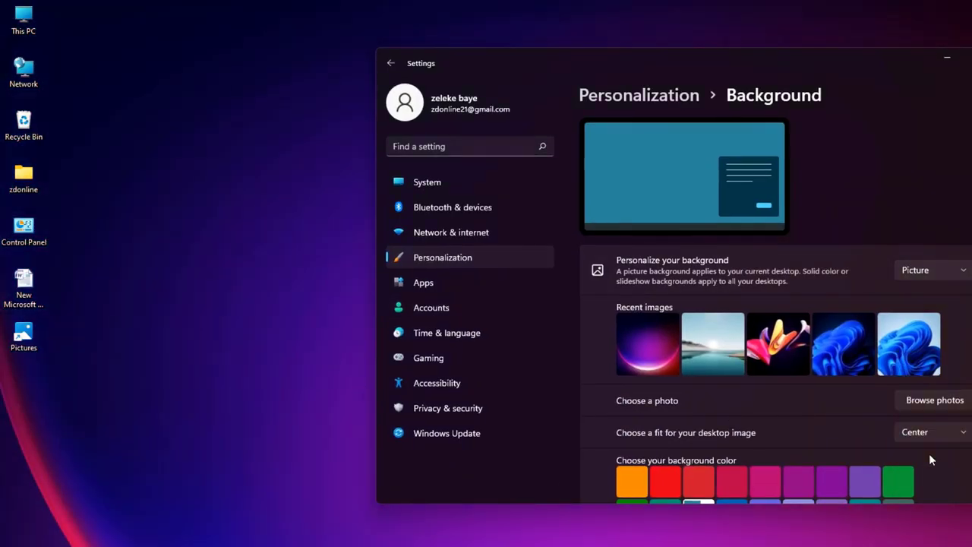
{"action": "left_click", "coordinate": [933, 432]}
{"action": "left_click", "coordinate": [933, 459]}
{"action": "left_click", "coordinate": [933, 432]}
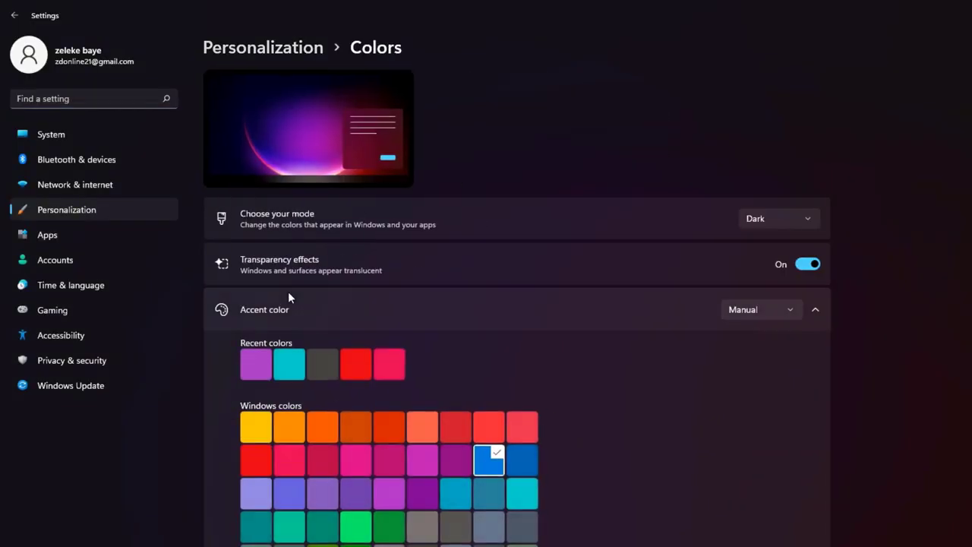
Set the Windows color mode to Light in the Colors settings and open the Start menu.
{"action": "left_click", "coordinate": [778, 218]}
{"action": "left_click", "coordinate": [774, 199]}
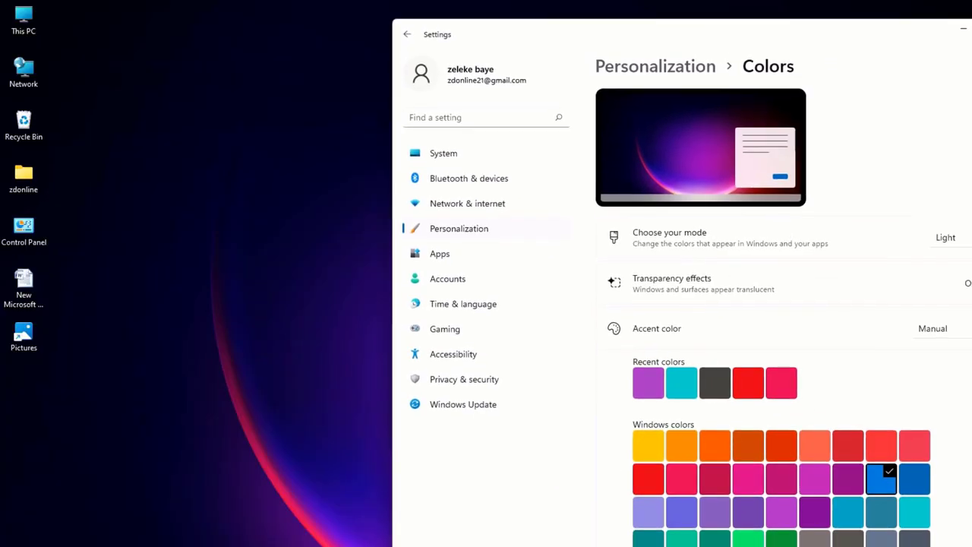
{"action": "key", "text": "super"}
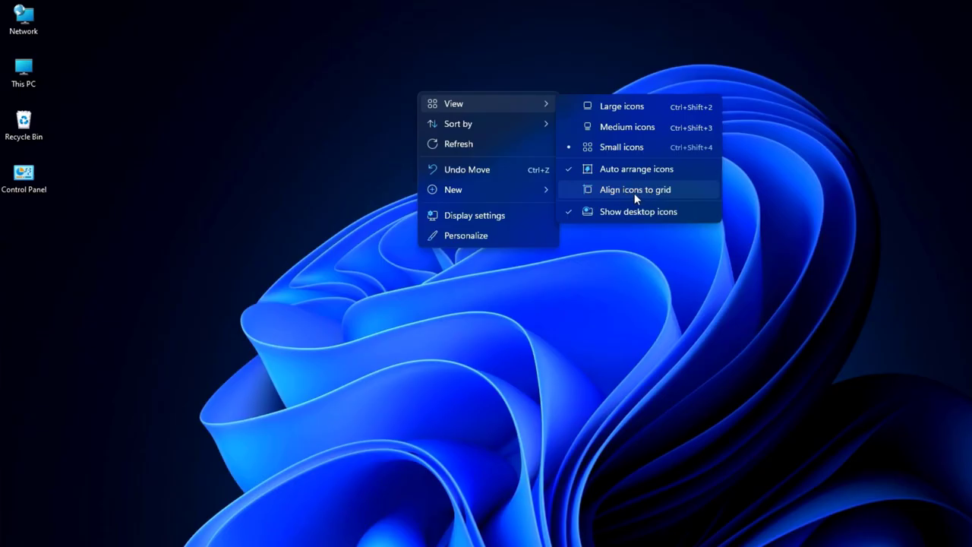
Turn on Align icons to grid for the desktop and select the This PC icon.
{"action": "left_click", "coordinate": [635, 190]}
{"action": "left_click", "coordinate": [25, 79]}
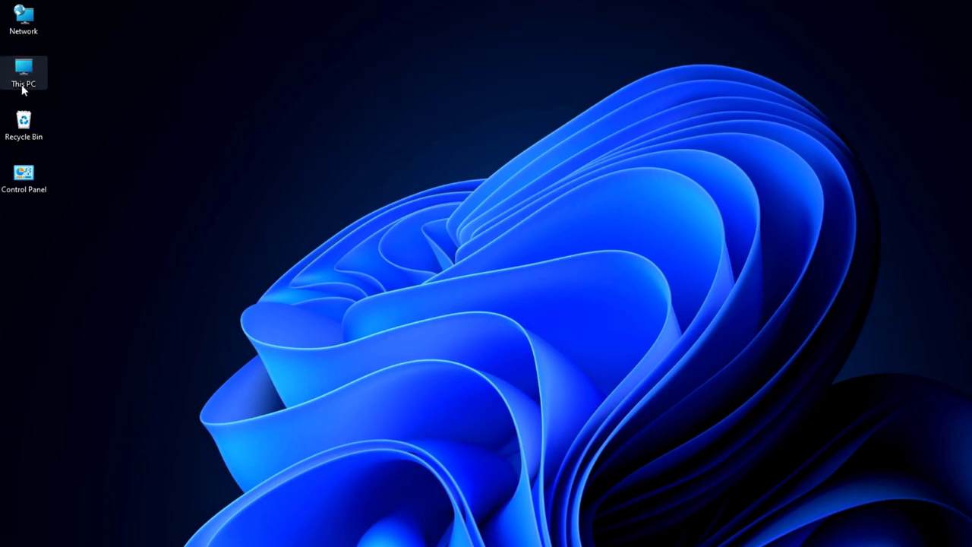
{"action": "left_click", "coordinate": [59, 130]}
Turn off Align icons to grid for the desktop.
{"action": "right_click", "coordinate": [380, 148]}
{"action": "mouse_move", "coordinate": [432, 154]}
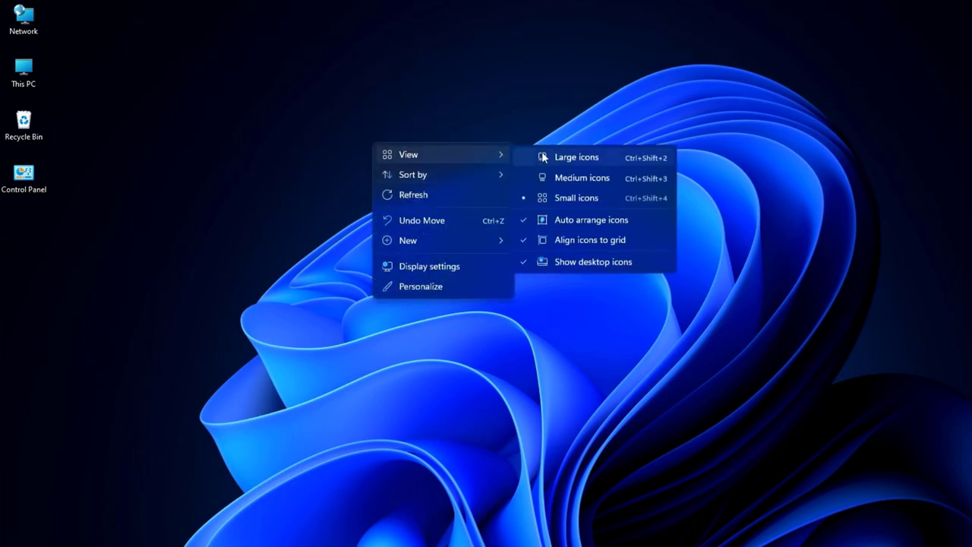
{"action": "left_click", "coordinate": [574, 240]}
Hide all desktop icons by turning off Show desktop icons.
{"action": "right_click", "coordinate": [331, 97]}
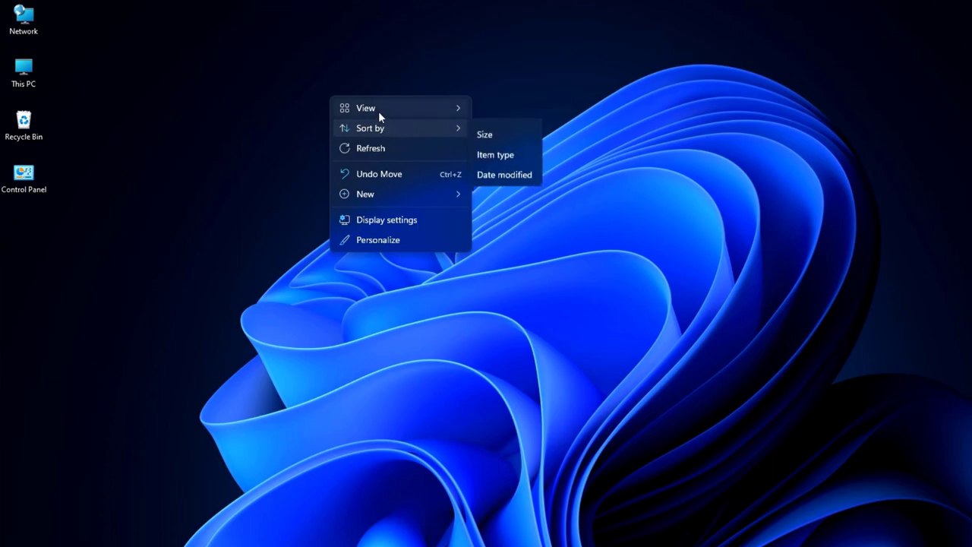
{"action": "mouse_move", "coordinate": [382, 106]}
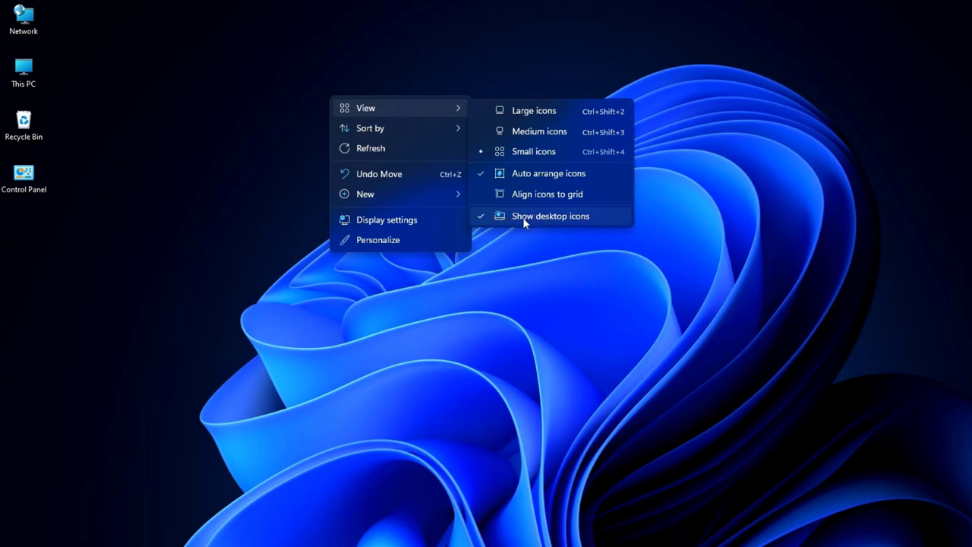
{"action": "left_click", "coordinate": [534, 217]}
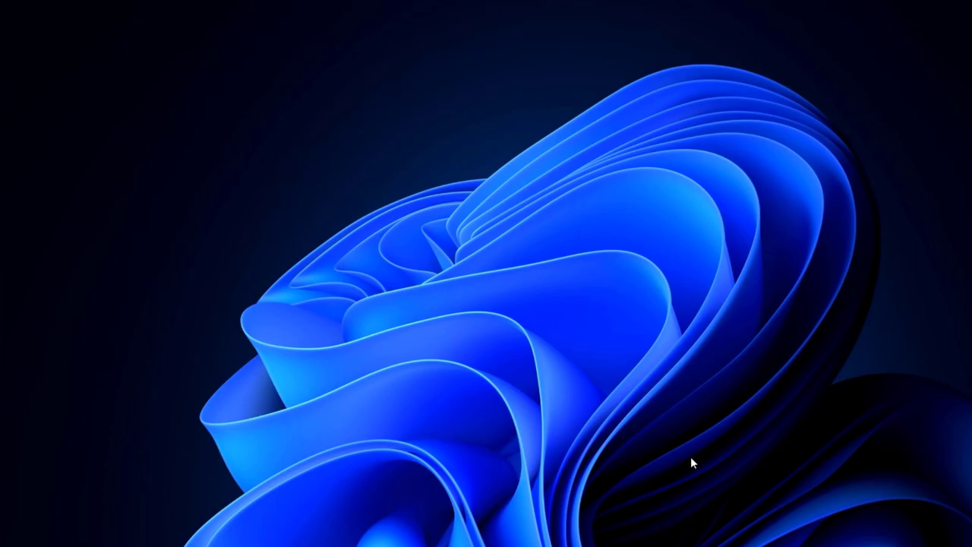
Bring the desktop icons back by turning on Show desktop icons.
{"action": "right_click", "coordinate": [404, 134]}
{"action": "mouse_move", "coordinate": [486, 144]}
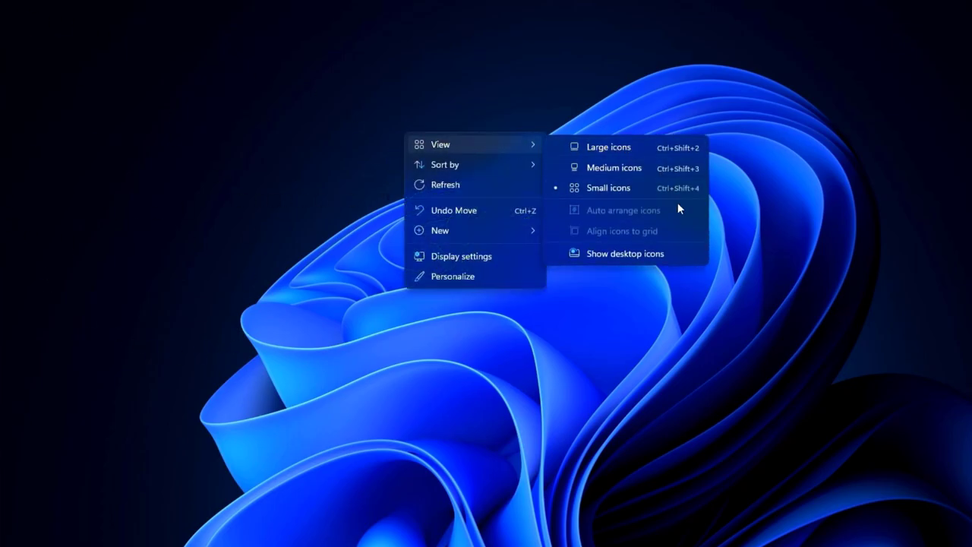
{"action": "left_click", "coordinate": [638, 254]}
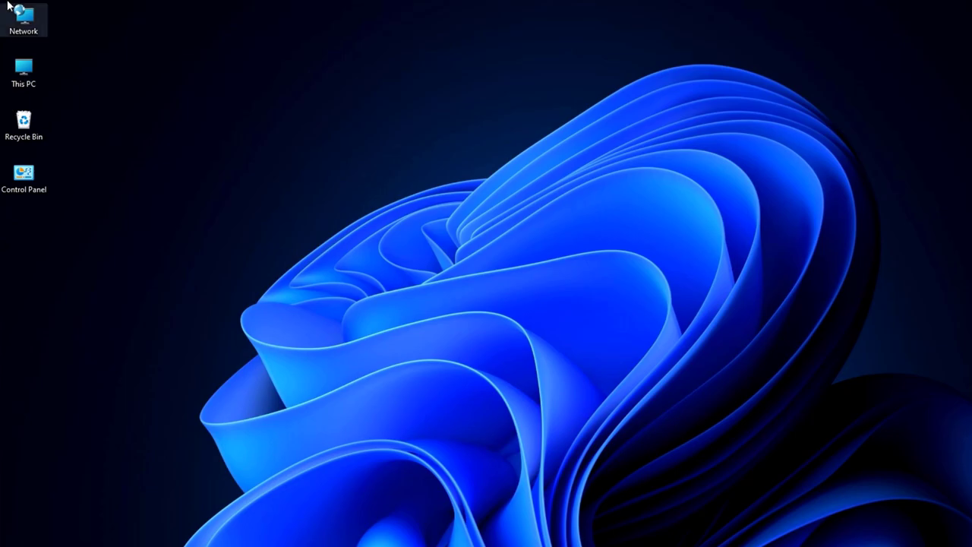
Review the desktop's view and sorting options and sort the icons by name.
{"action": "right_click", "coordinate": [410, 149]}
{"action": "mouse_move", "coordinate": [494, 162]}
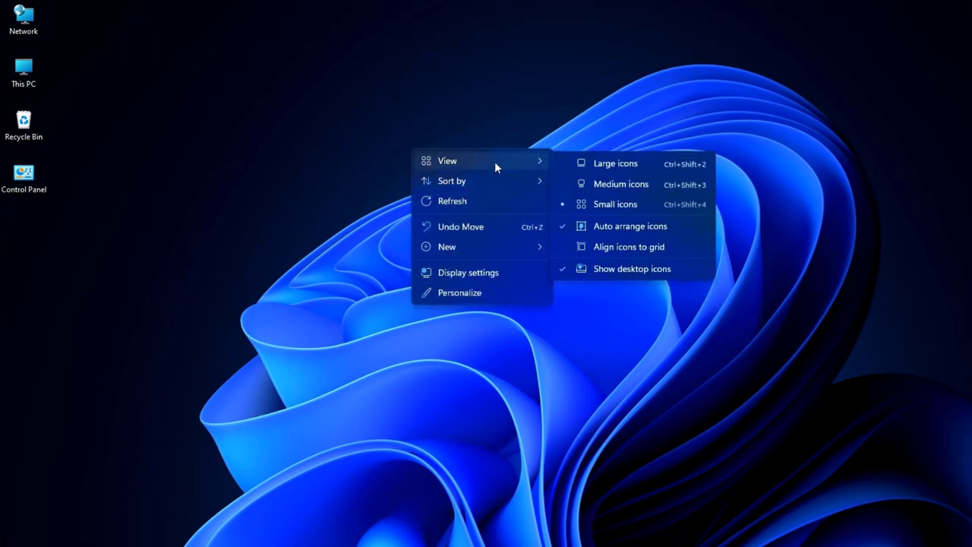
{"action": "mouse_move", "coordinate": [456, 185]}
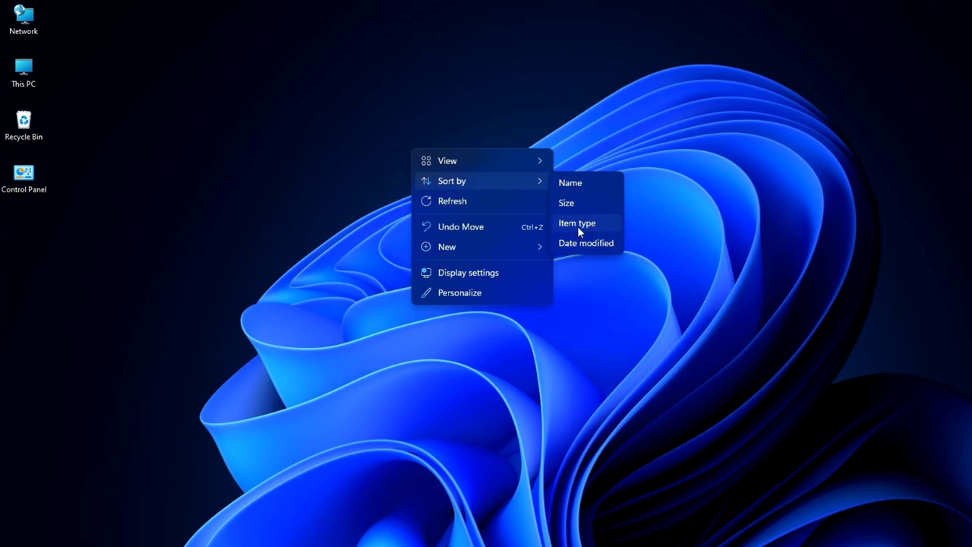
{"action": "left_click", "coordinate": [586, 186]}
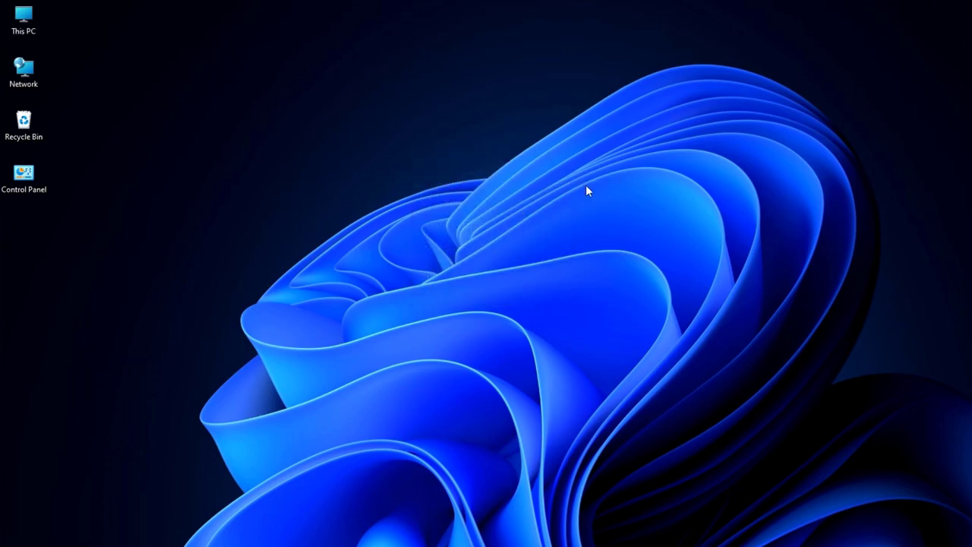
Sort the desktop icons by size.
{"action": "right_click", "coordinate": [446, 139]}
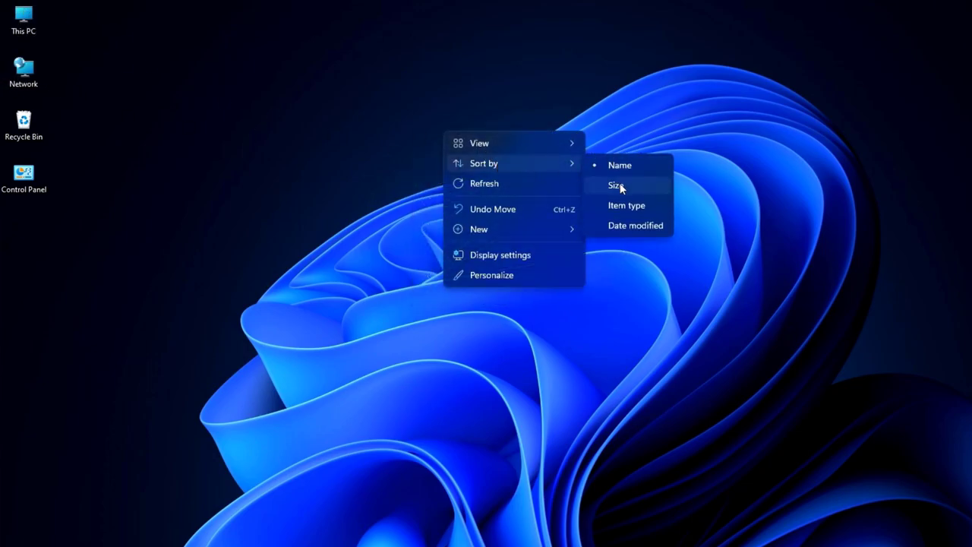
{"action": "left_click", "coordinate": [617, 185]}
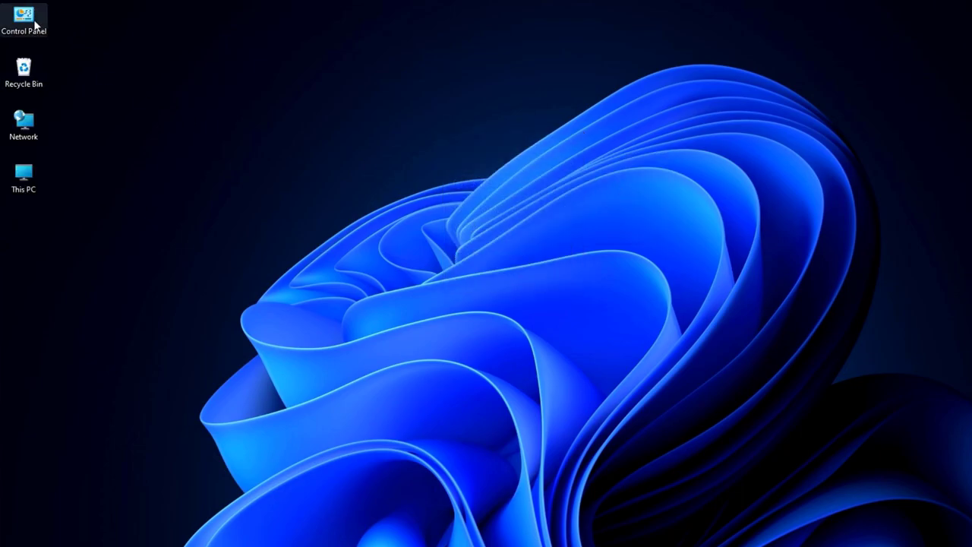
Sort the desktop icons by item type.
{"action": "right_click", "coordinate": [498, 207]}
{"action": "mouse_move", "coordinate": [525, 223]}
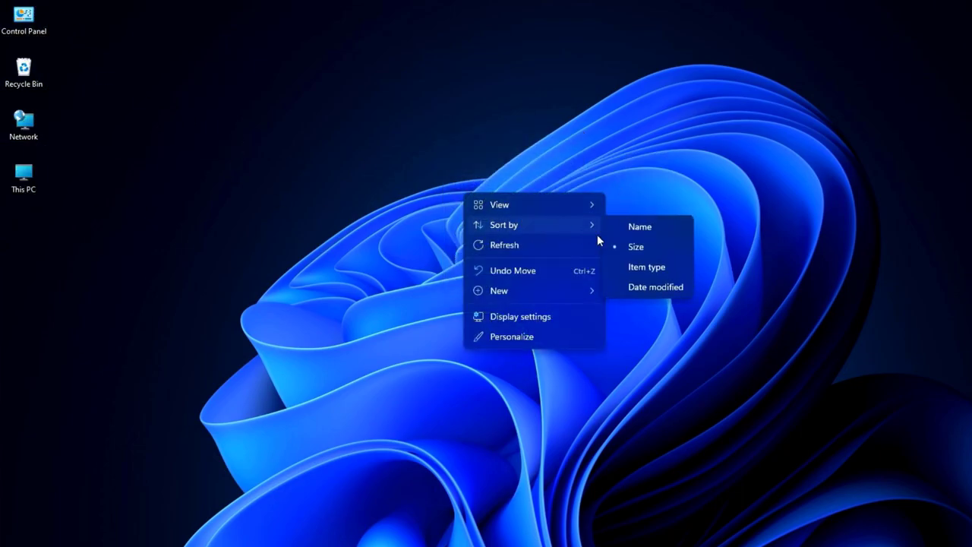
{"action": "left_click", "coordinate": [658, 269]}
{"action": "left_click", "coordinate": [362, 143]}
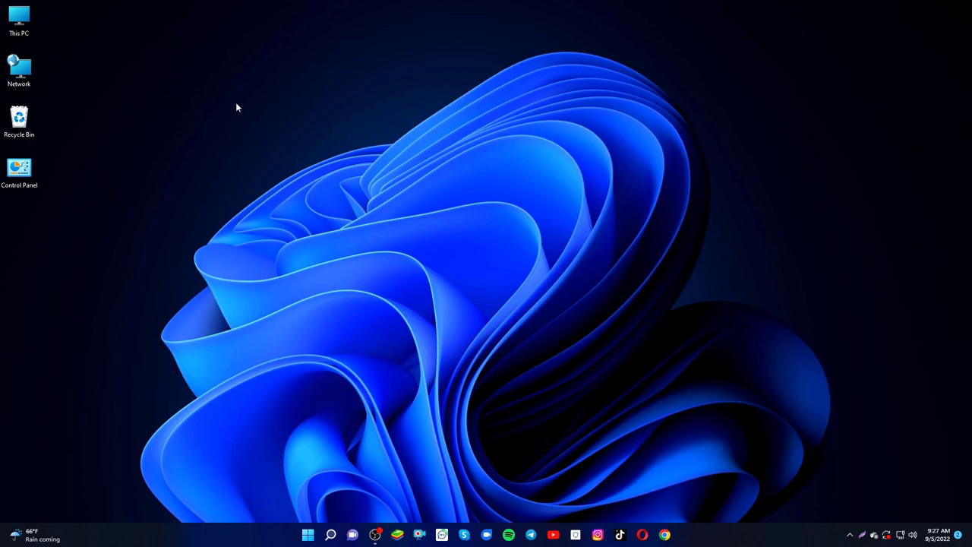
Set the desktop icons to the Large icons size.
{"action": "right_click", "coordinate": [234, 90]}
{"action": "mouse_move", "coordinate": [282, 95]}
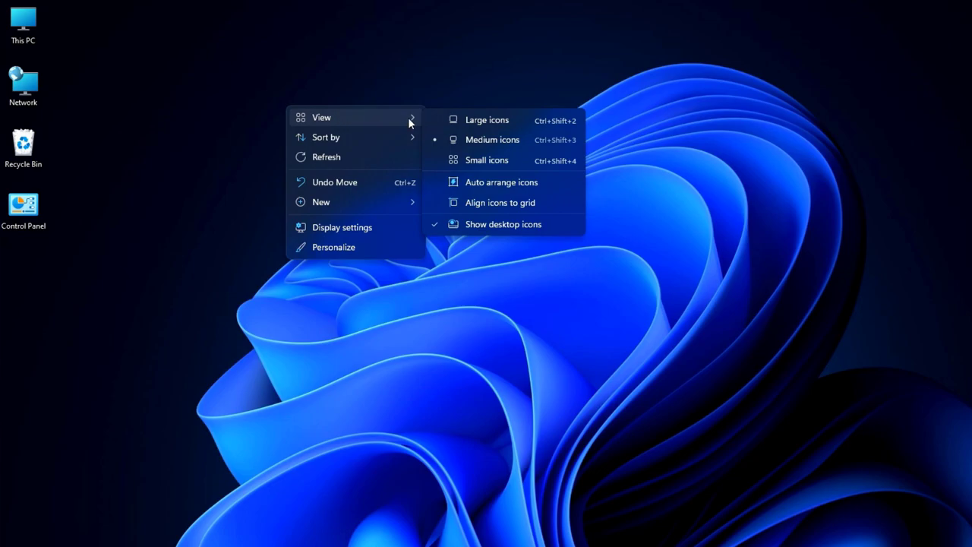
{"action": "left_click", "coordinate": [493, 118]}
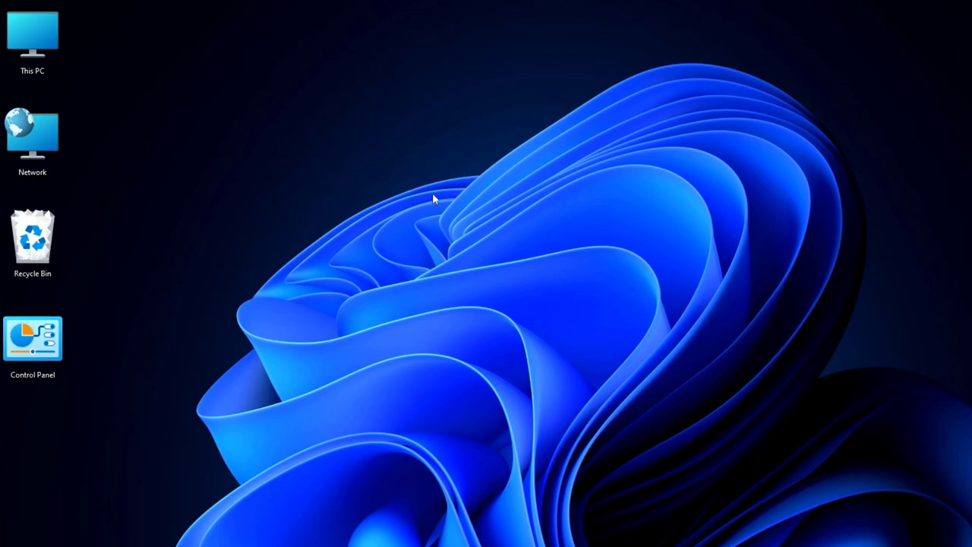
Set the desktop icons to the Medium icons size.
{"action": "right_click", "coordinate": [360, 140]}
{"action": "mouse_move", "coordinate": [419, 148]}
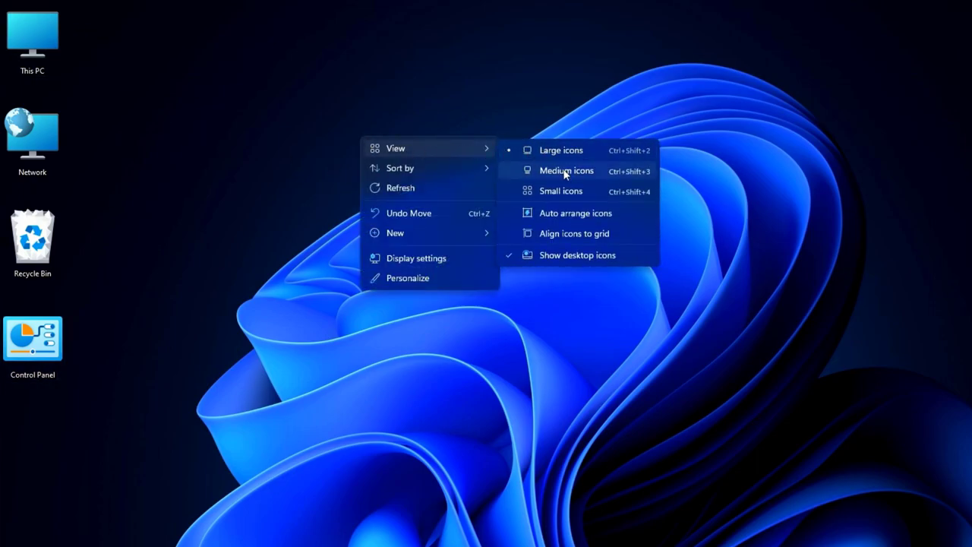
{"action": "left_click", "coordinate": [585, 174]}
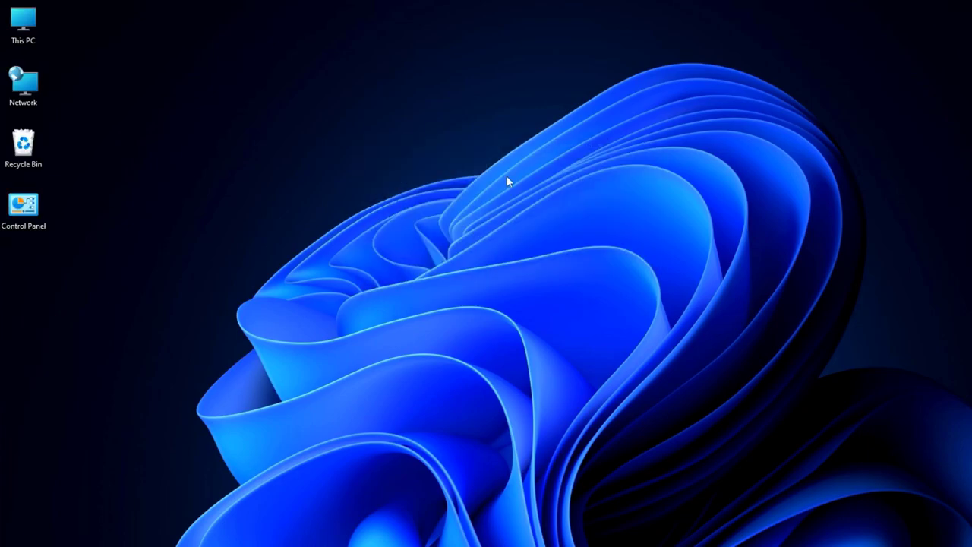
Set the desktop icons to the Small icons size.
{"action": "right_click", "coordinate": [392, 131]}
{"action": "mouse_move", "coordinate": [464, 143]}
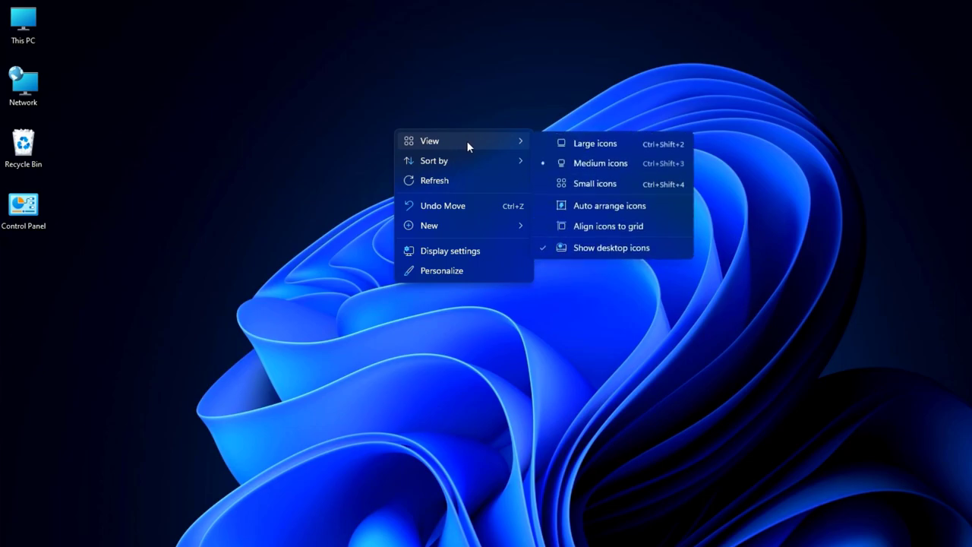
{"action": "left_click", "coordinate": [612, 187]}
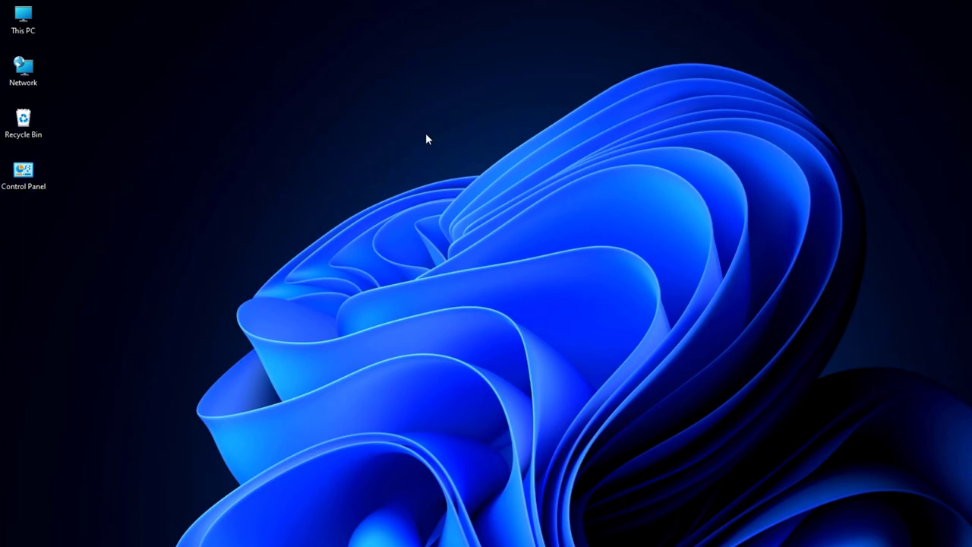
Turn on Auto arrange icons and try to move the Control Panel and This PC icons out into the empty desktop area.
{"action": "right_click", "coordinate": [382, 112]}
{"action": "mouse_move", "coordinate": [431, 125]}
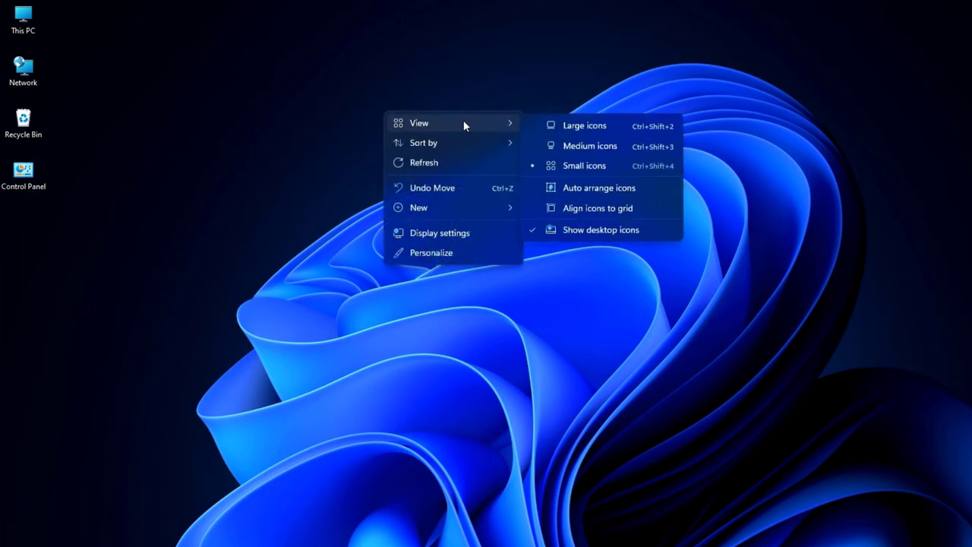
{"action": "left_click", "coordinate": [608, 190]}
{"action": "left_click_drag", "start_coordinate": [23, 173], "coordinate": [215, 155]}
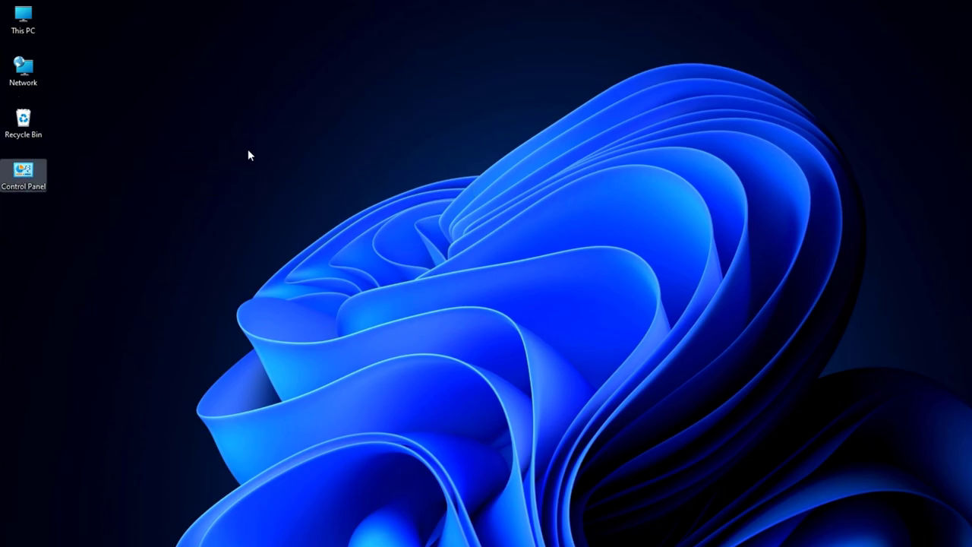
{"action": "left_click_drag", "start_coordinate": [23, 19], "coordinate": [255, 121]}
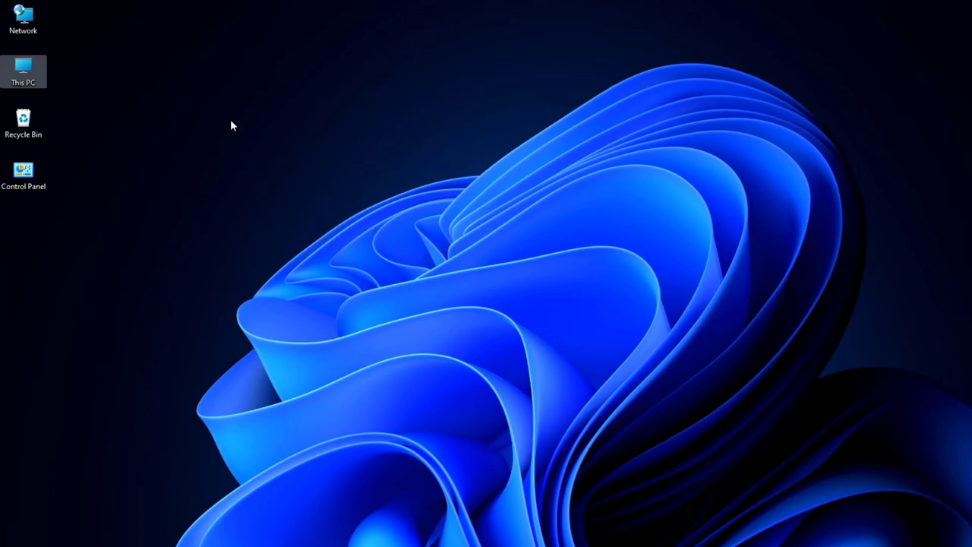
{"action": "left_click_drag", "start_coordinate": [4, 76], "coordinate": [235, 128]}
Turn off Auto arrange icons and move the Control Panel, Recycle Bin and This PC icons to scattered spots on the desktop.
{"action": "right_click", "coordinate": [459, 135]}
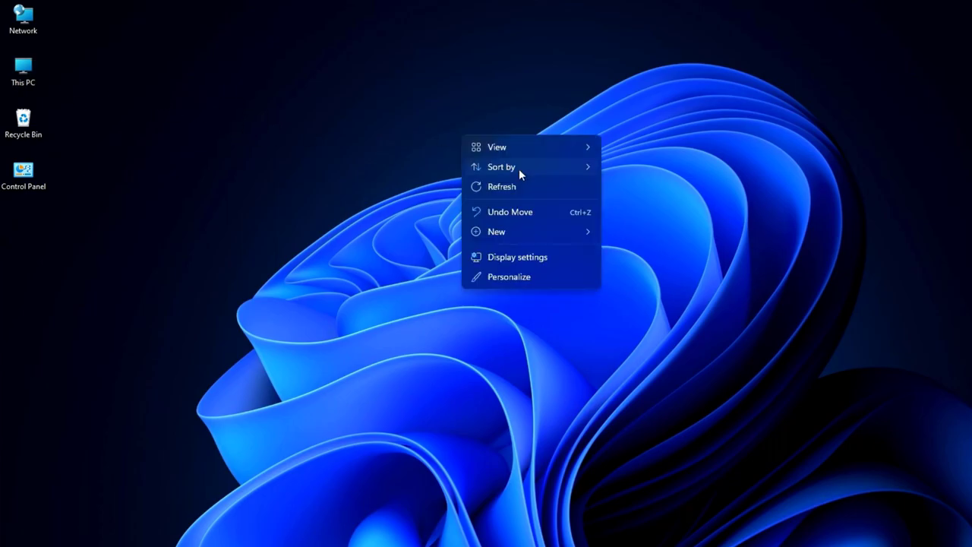
{"action": "mouse_move", "coordinate": [554, 138]}
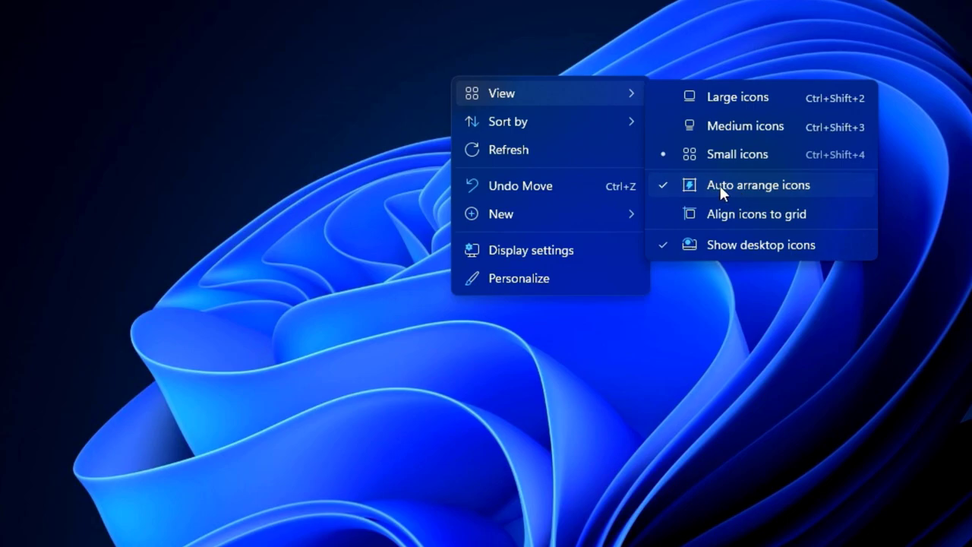
{"action": "left_click", "coordinate": [720, 186]}
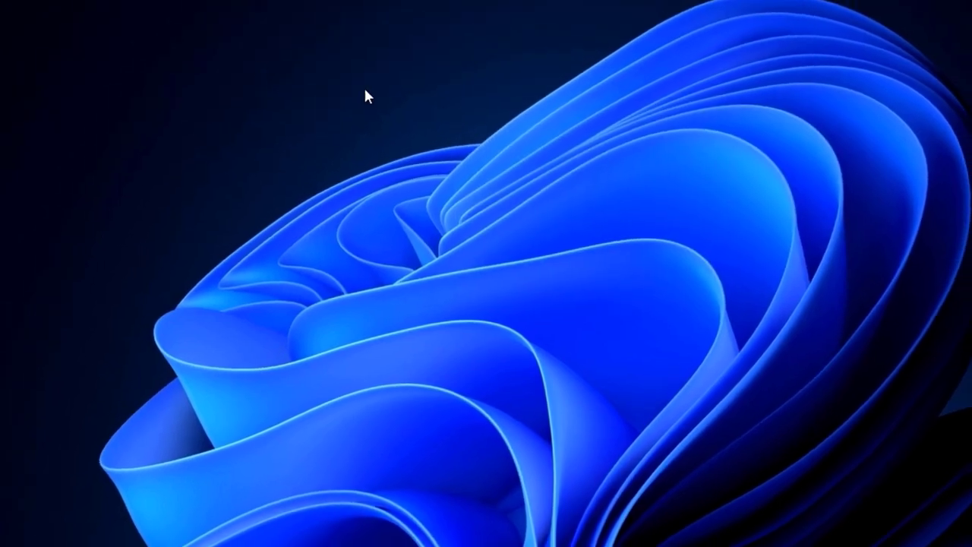
{"action": "left_click_drag", "start_coordinate": [24, 179], "coordinate": [272, 182]}
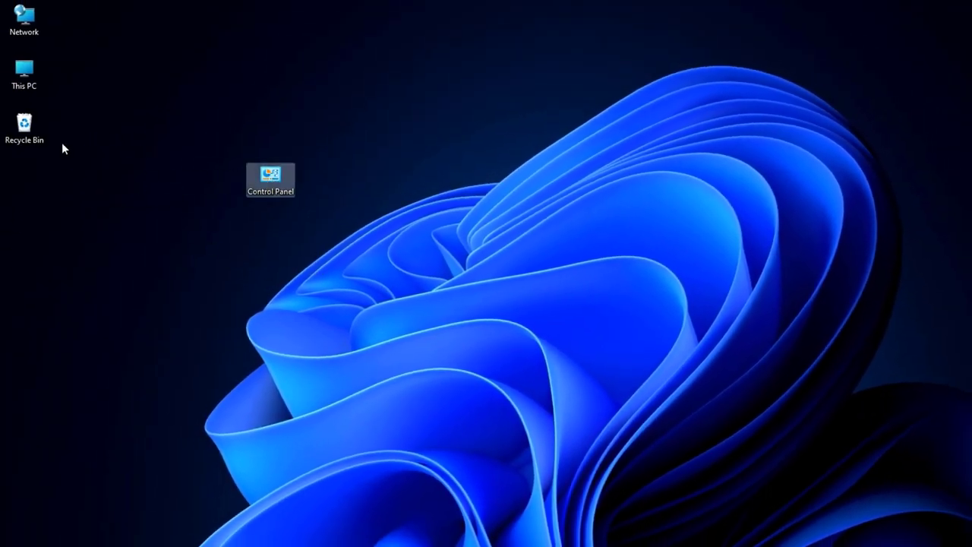
{"action": "left_click_drag", "start_coordinate": [25, 134], "coordinate": [23, 295]}
{"action": "left_click_drag", "start_coordinate": [23, 90], "coordinate": [37, 205]}
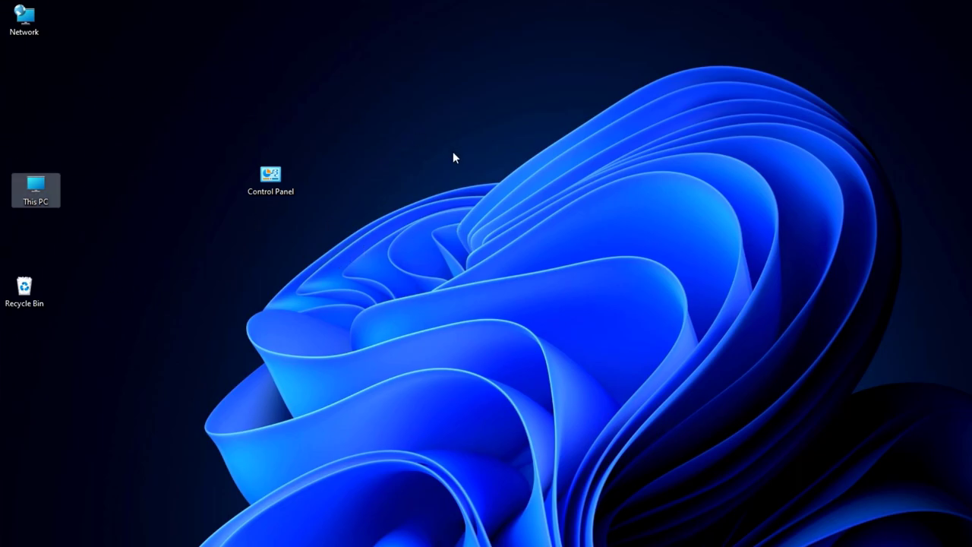
Turn Auto arrange icons back on to line up the scattered desktop icons in one column.
{"action": "right_click", "coordinate": [478, 127]}
{"action": "mouse_move", "coordinate": [560, 138]}
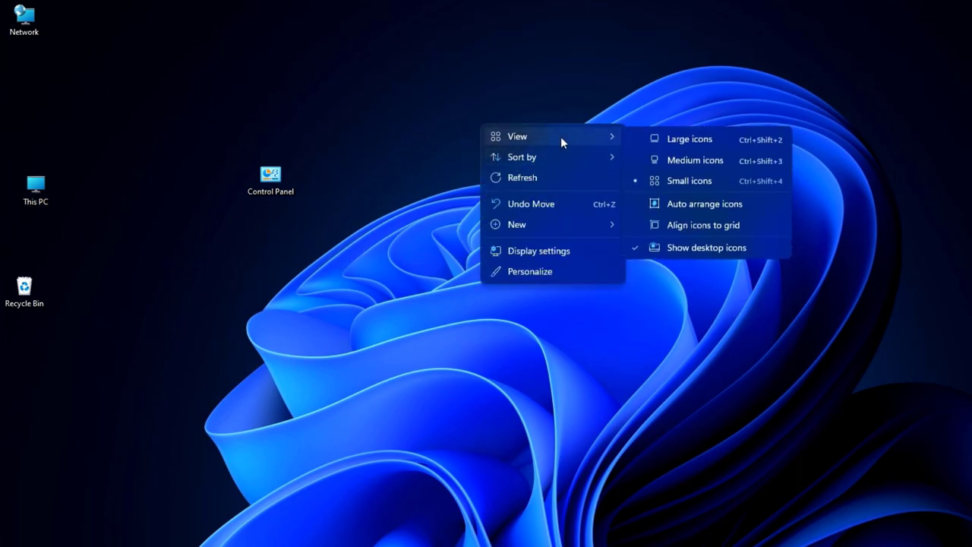
{"action": "left_click", "coordinate": [708, 203]}
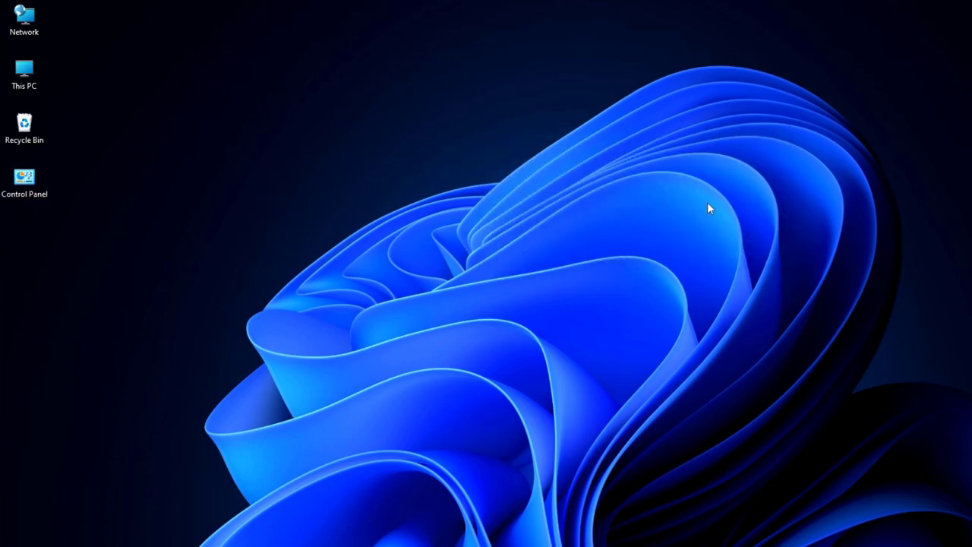
{"action": "right_click", "coordinate": [478, 123]}
{"action": "mouse_move", "coordinate": [533, 137]}
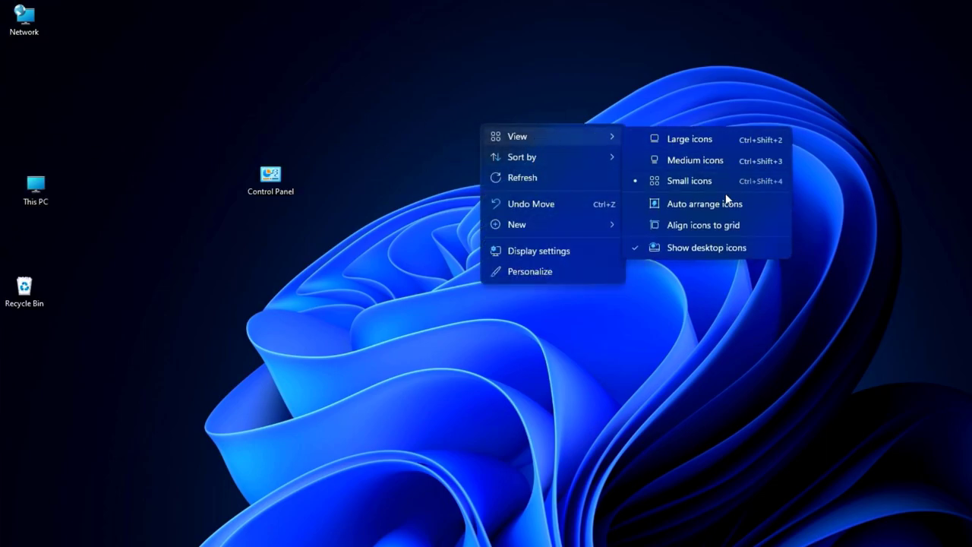
{"action": "left_click", "coordinate": [708, 204]}
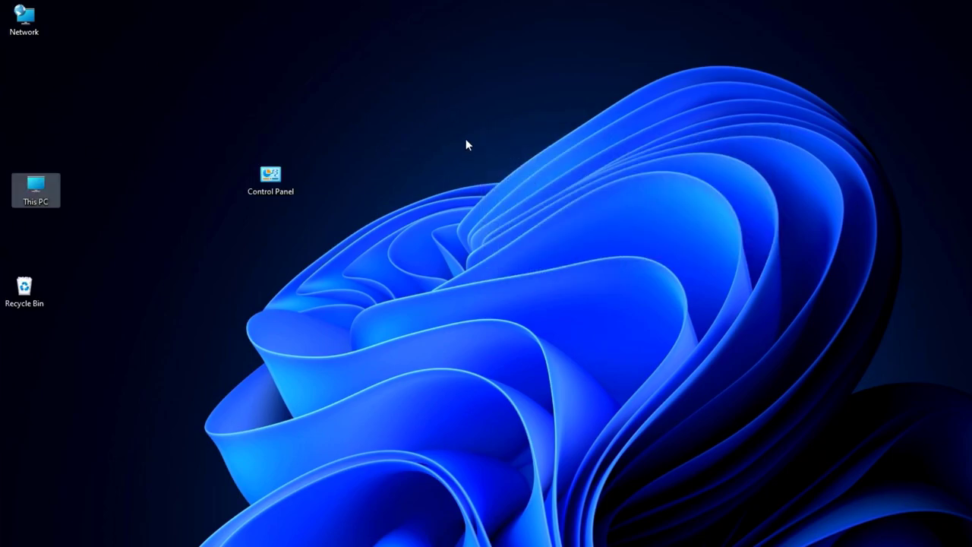
{"action": "left_click", "coordinate": [516, 139]}
{"action": "right_click", "coordinate": [480, 124]}
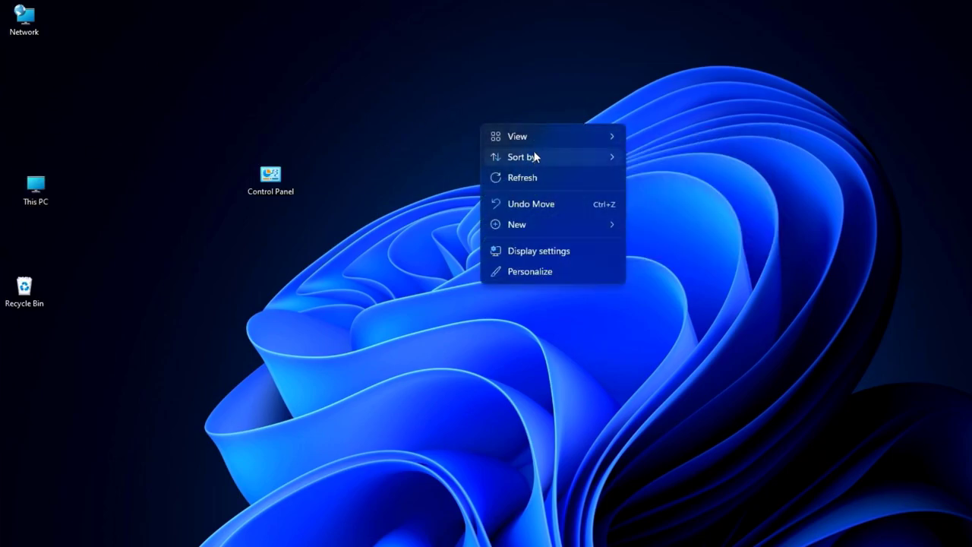
{"action": "mouse_move", "coordinate": [533, 138]}
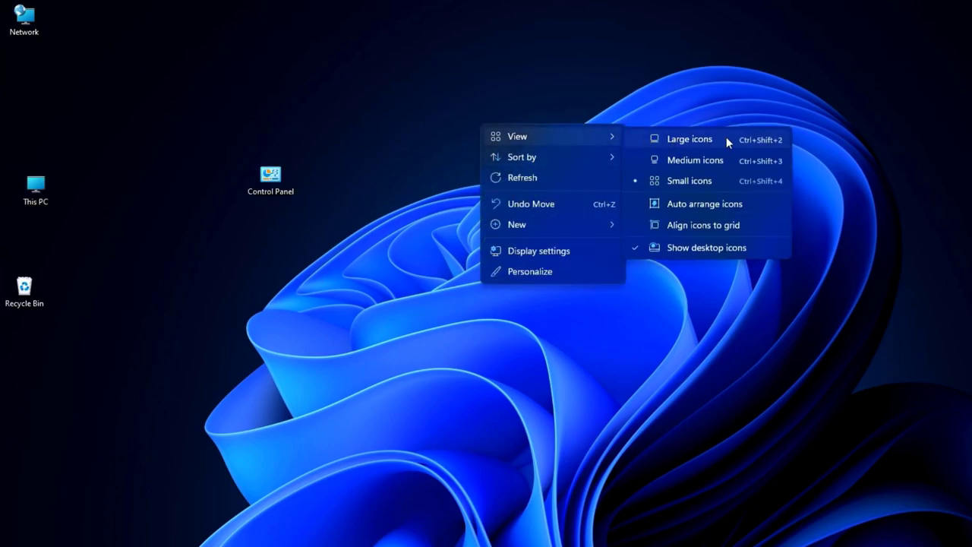
{"action": "left_click", "coordinate": [708, 204]}
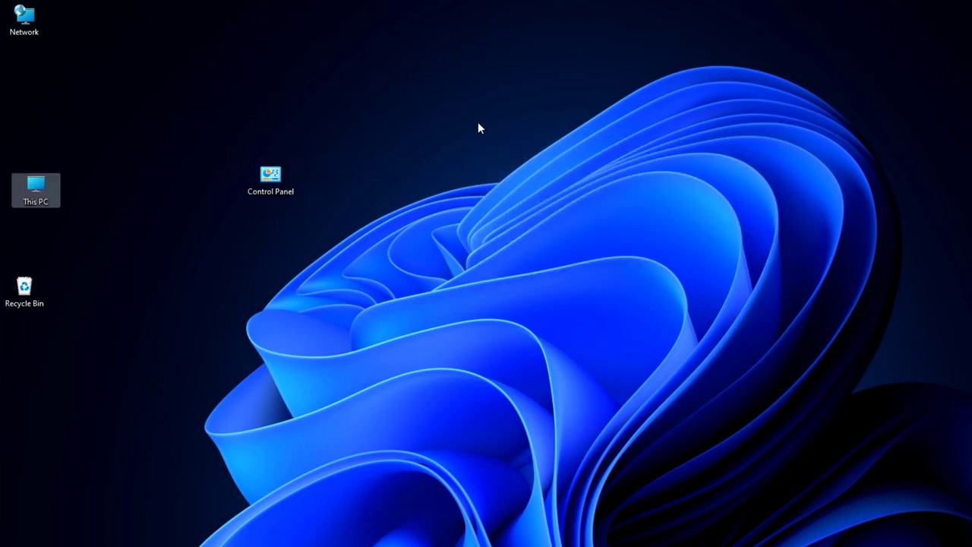
{"action": "right_click", "coordinate": [480, 124]}
{"action": "mouse_move", "coordinate": [541, 136]}
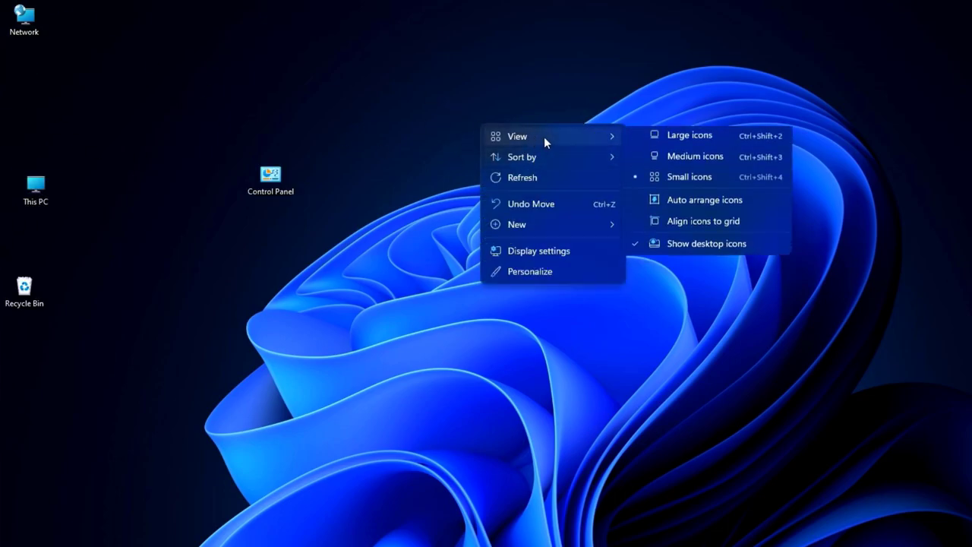
{"action": "left_click", "coordinate": [708, 202]}
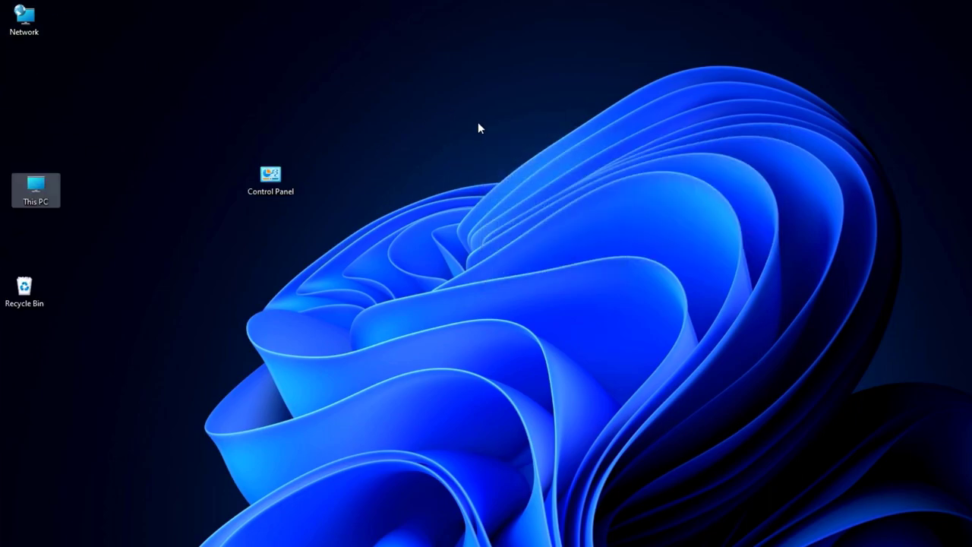
{"action": "right_click", "coordinate": [478, 126]}
{"action": "mouse_move", "coordinate": [571, 137]}
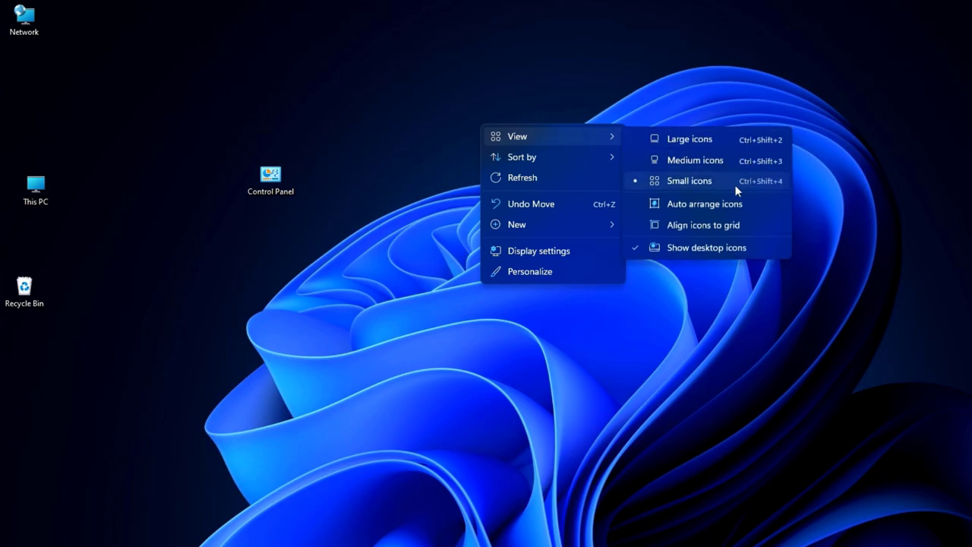
{"action": "left_click", "coordinate": [708, 202]}
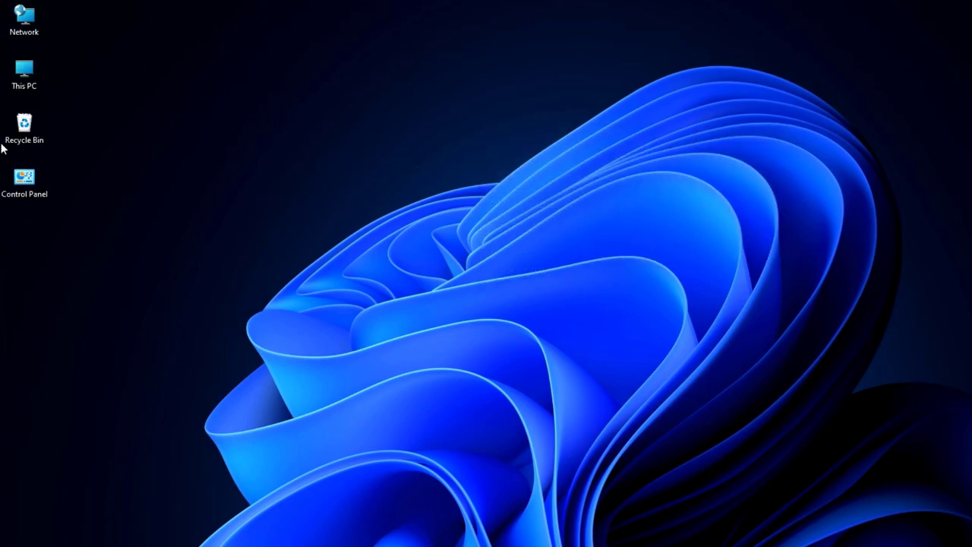
Try turning on Align icons to grid for the desktop icons.
{"action": "right_click", "coordinate": [429, 98]}
{"action": "mouse_move", "coordinate": [497, 108]}
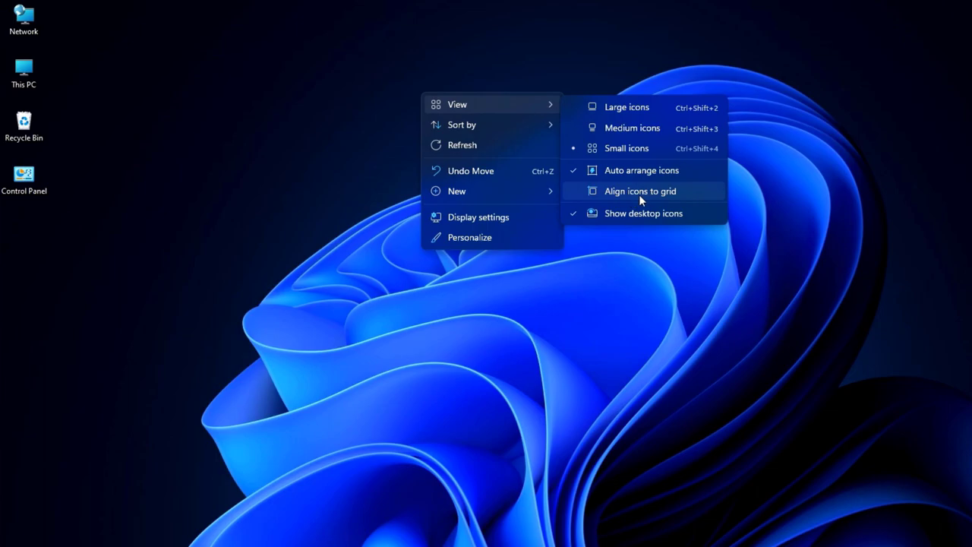
{"action": "left_click", "coordinate": [639, 194]}
{"action": "left_click", "coordinate": [27, 78]}
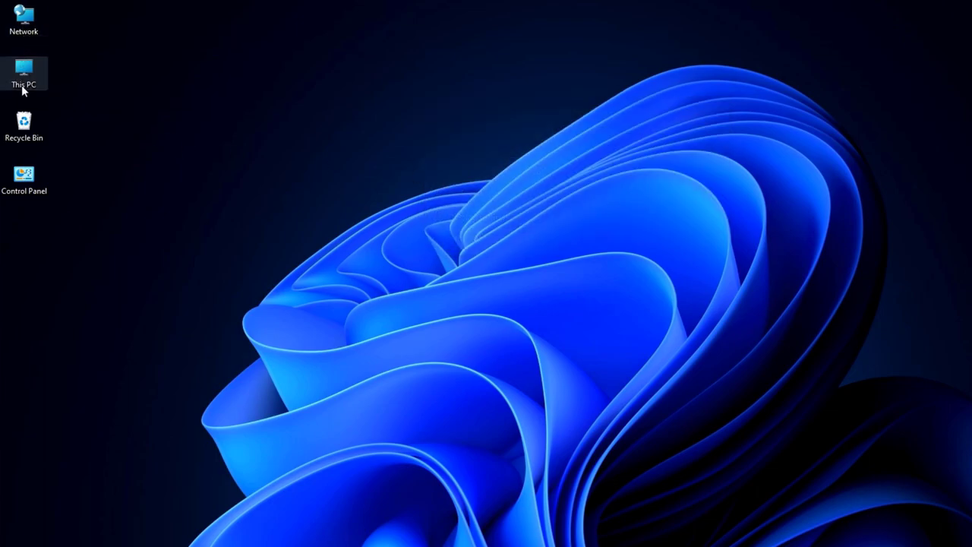
Hide the desktop icons by turning off Show desktop icons.
{"action": "right_click", "coordinate": [334, 99]}
{"action": "mouse_move", "coordinate": [403, 109]}
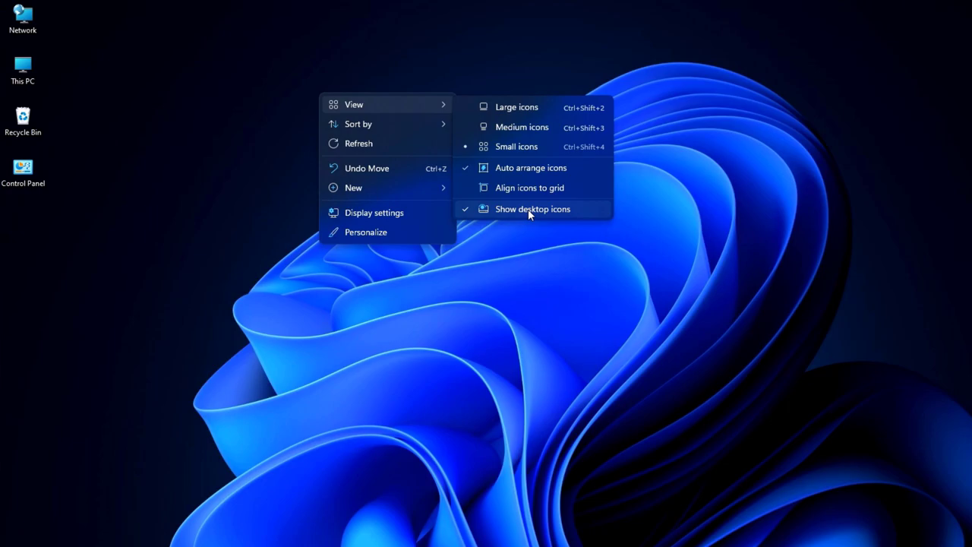
{"action": "left_click", "coordinate": [516, 210]}
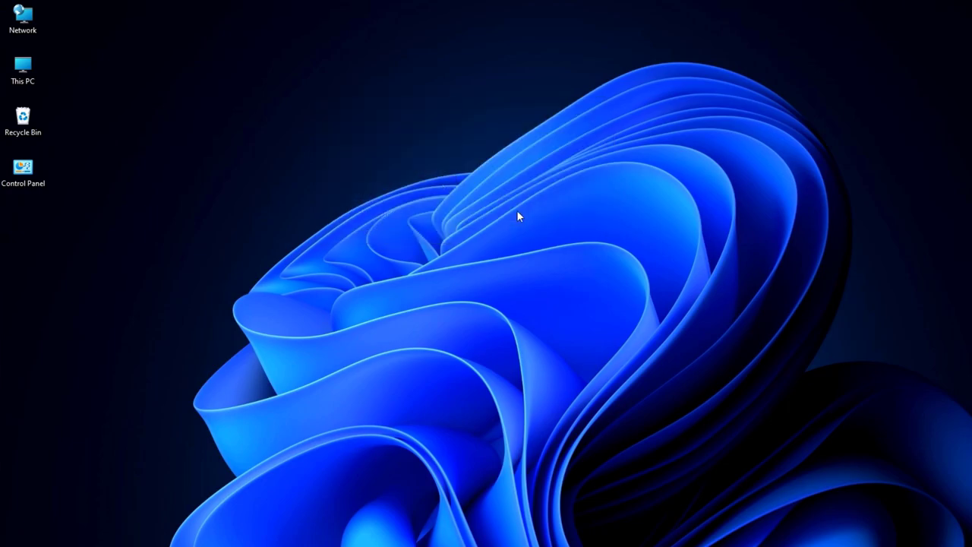
Restore the hidden desktop icons by turning Show desktop icons back on.
{"action": "right_click", "coordinate": [391, 132]}
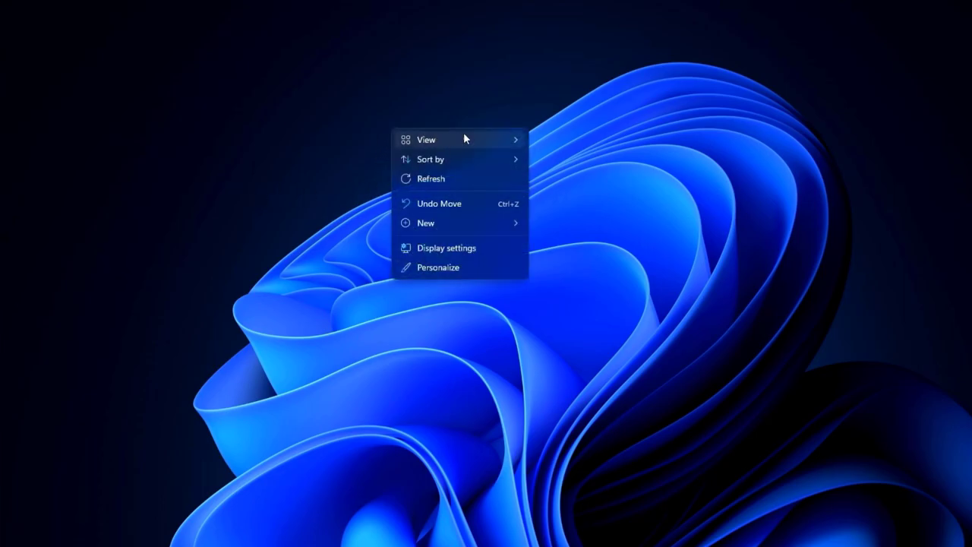
{"action": "mouse_move", "coordinate": [489, 140]}
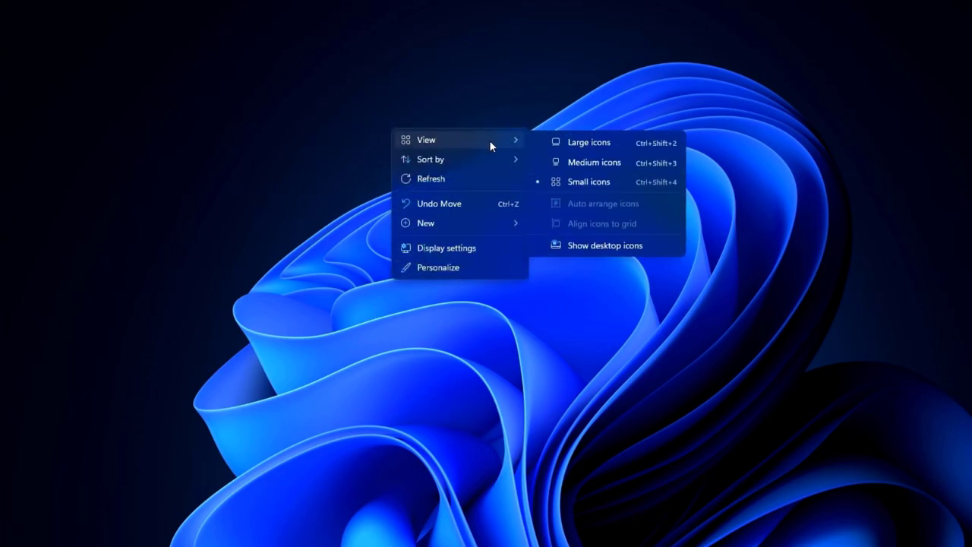
{"action": "left_click", "coordinate": [619, 247]}
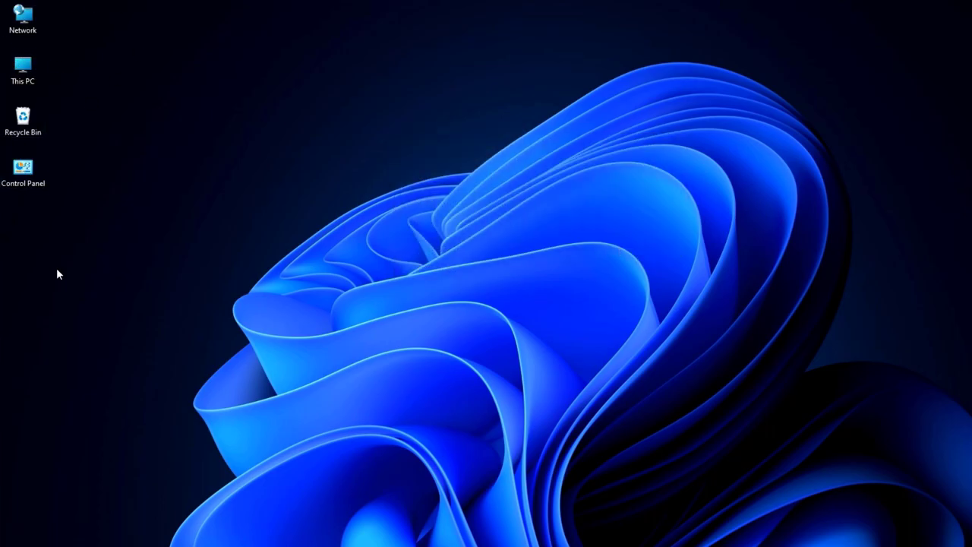
Sort the desktop icons by name, followed by size.
{"action": "right_click", "coordinate": [396, 144]}
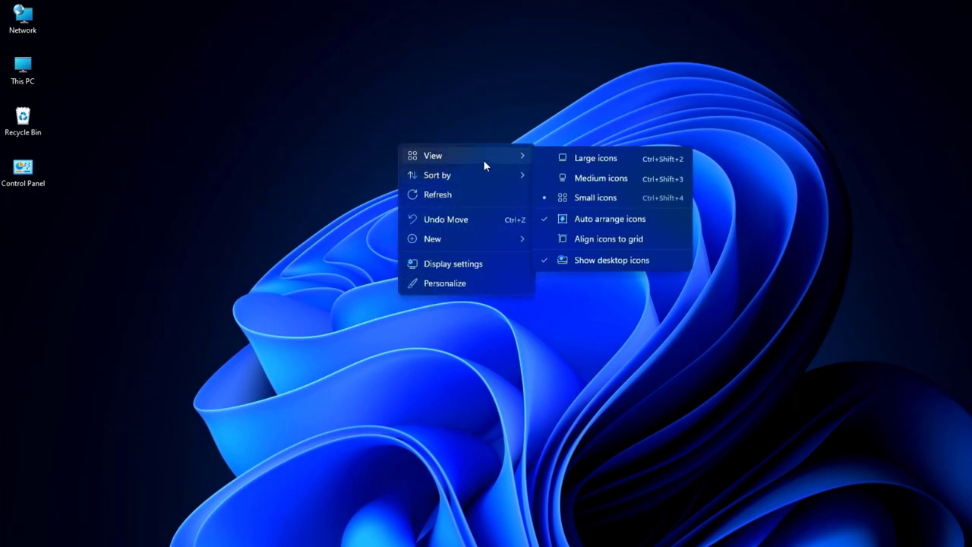
{"action": "mouse_move", "coordinate": [442, 178]}
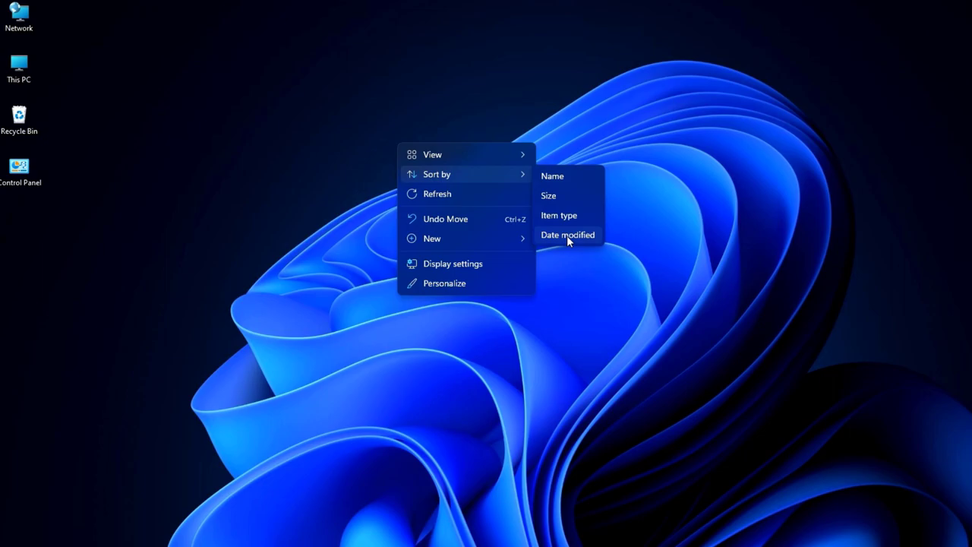
{"action": "left_click", "coordinate": [567, 177]}
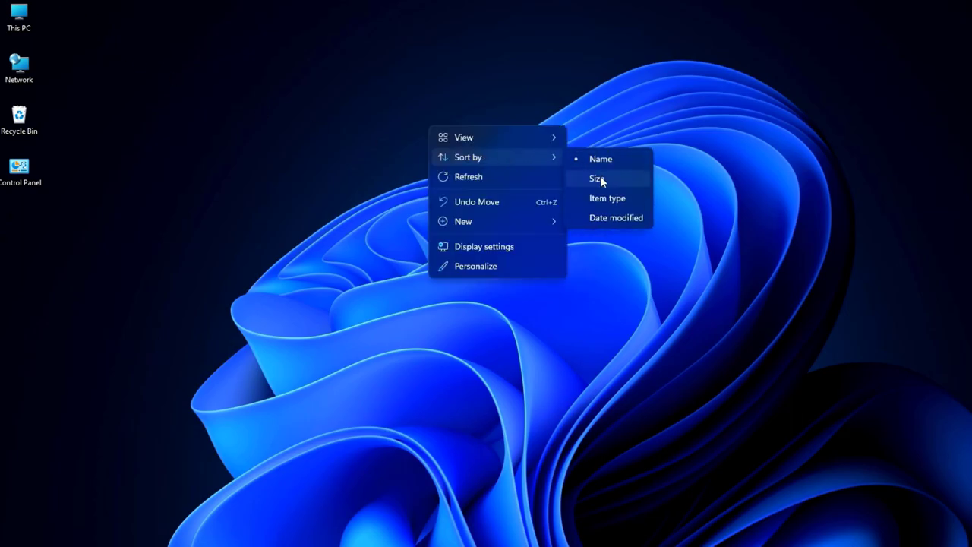
{"action": "left_click", "coordinate": [600, 176]}
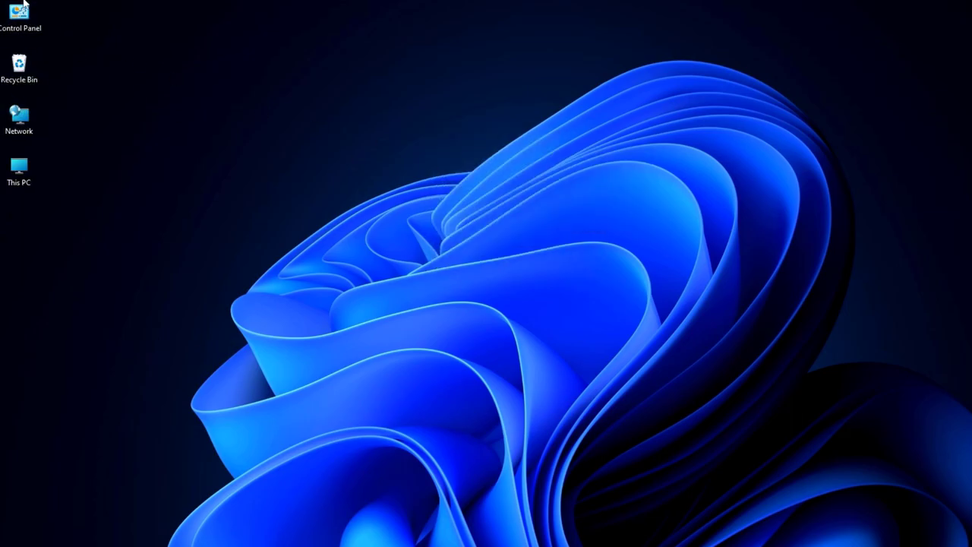
Sort the desktop icons by item type.
{"action": "right_click", "coordinate": [448, 186]}
{"action": "mouse_move", "coordinate": [509, 217]}
{"action": "left_click", "coordinate": [635, 258]}
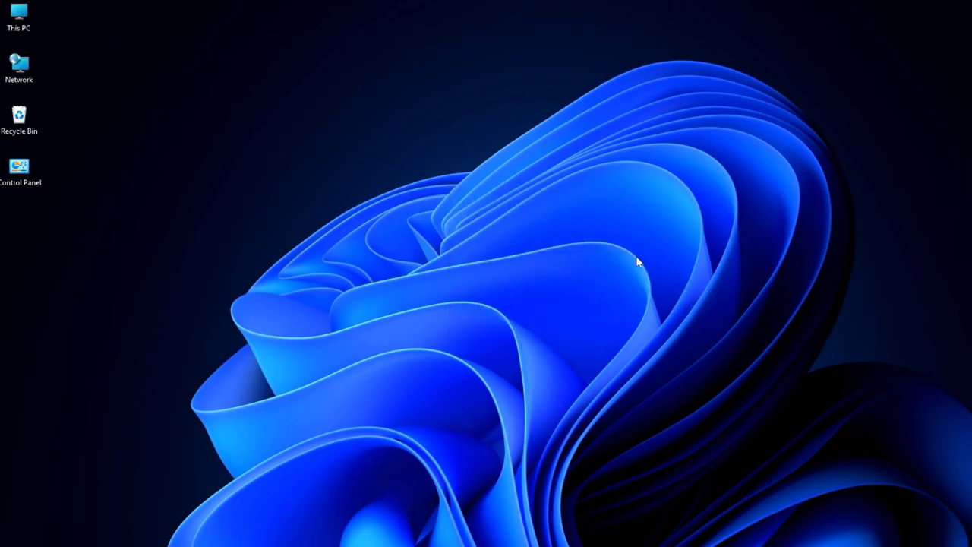
Check the sort options and refresh the desktop.
{"action": "right_click", "coordinate": [347, 136]}
{"action": "mouse_move", "coordinate": [403, 166]}
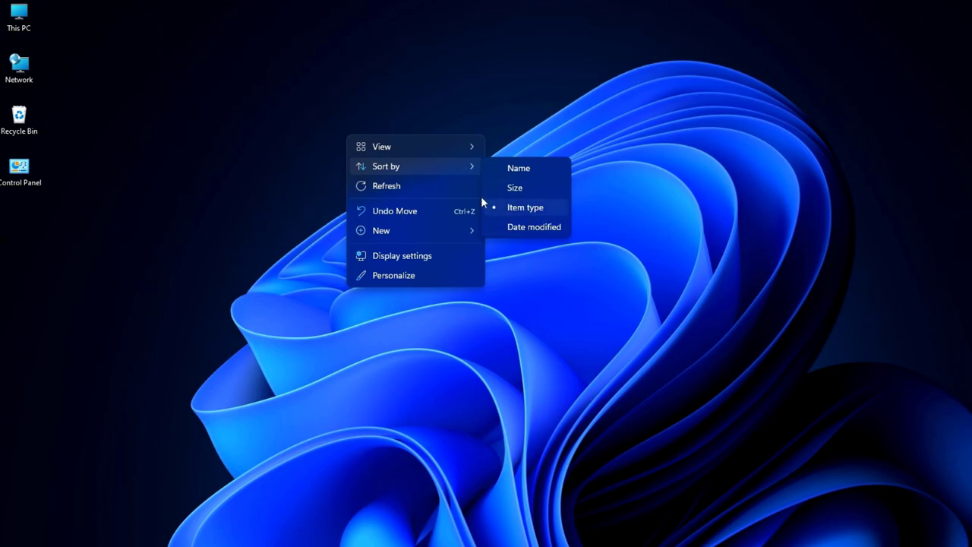
{"action": "left_click", "coordinate": [403, 187]}
Create a new folder on the desktop and name it zdonline.
{"action": "right_click", "coordinate": [339, 85]}
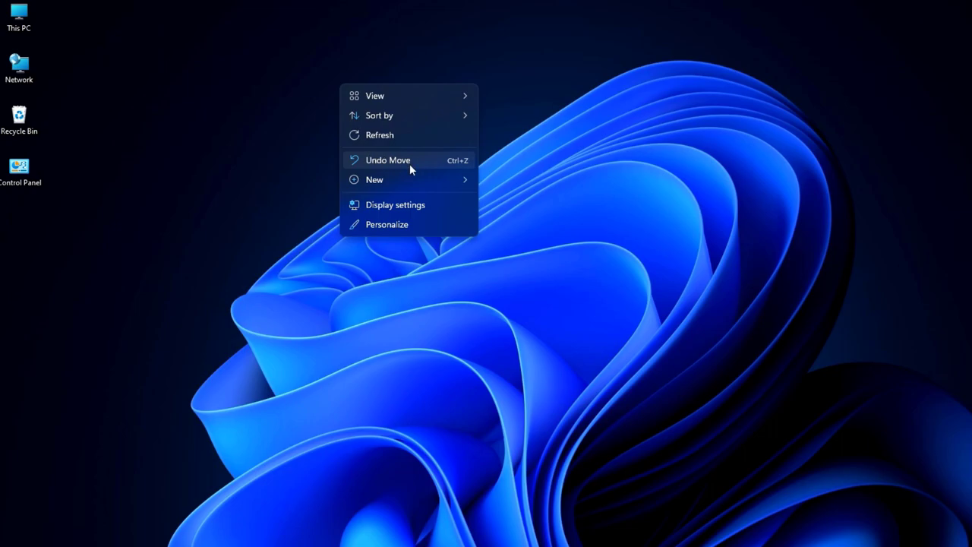
{"action": "mouse_move", "coordinate": [386, 180]}
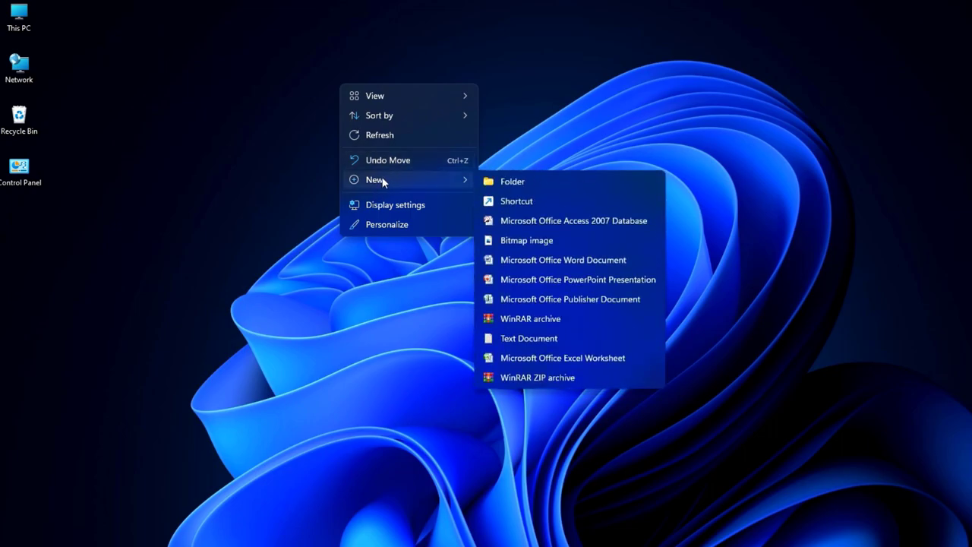
{"action": "left_click", "coordinate": [512, 181]}
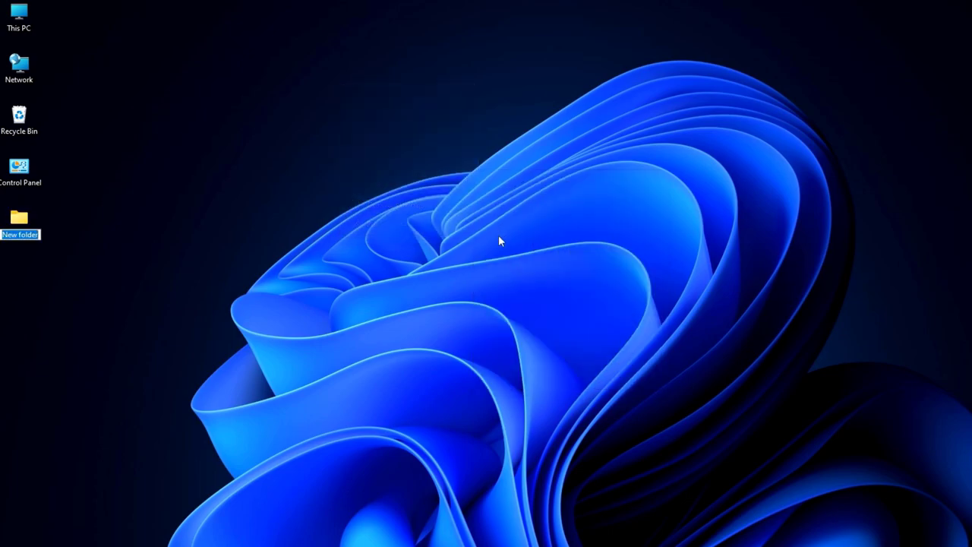
{"action": "type", "text": "zdonline"}
{"action": "left_click", "coordinate": [38, 238]}
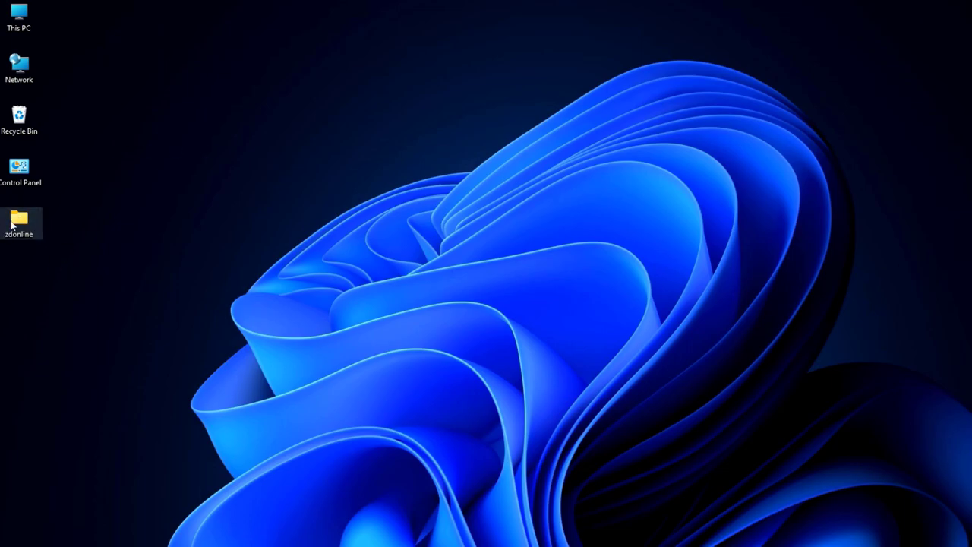
Begin a new desktop shortcut and choose the Pictures folder under This PC as its target.
{"action": "right_click", "coordinate": [337, 199]}
{"action": "mouse_move", "coordinate": [402, 227]}
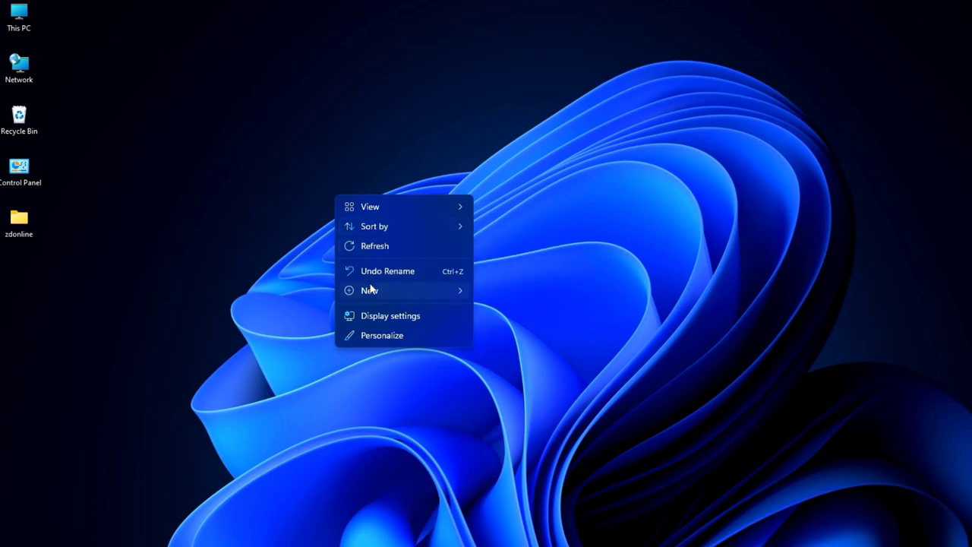
{"action": "mouse_move", "coordinate": [398, 290]}
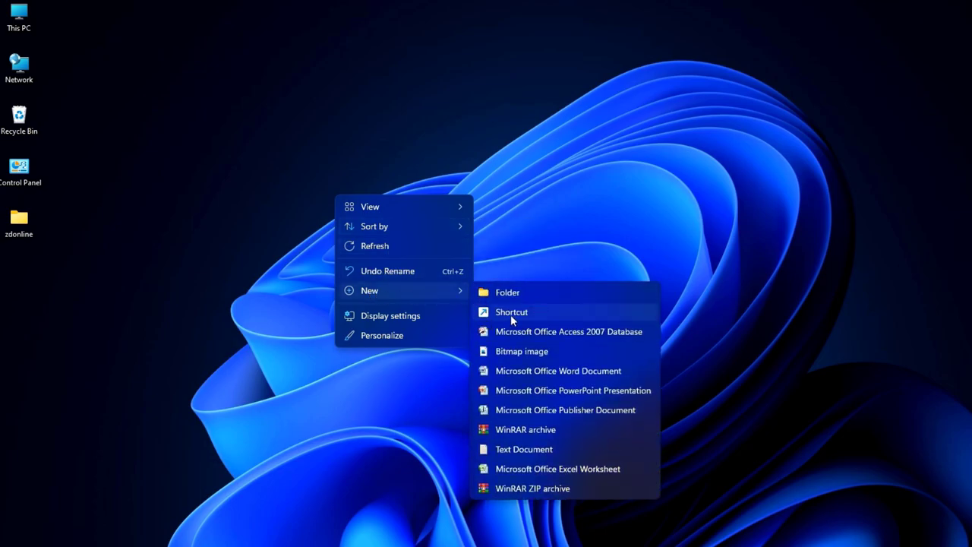
{"action": "left_click", "coordinate": [512, 313]}
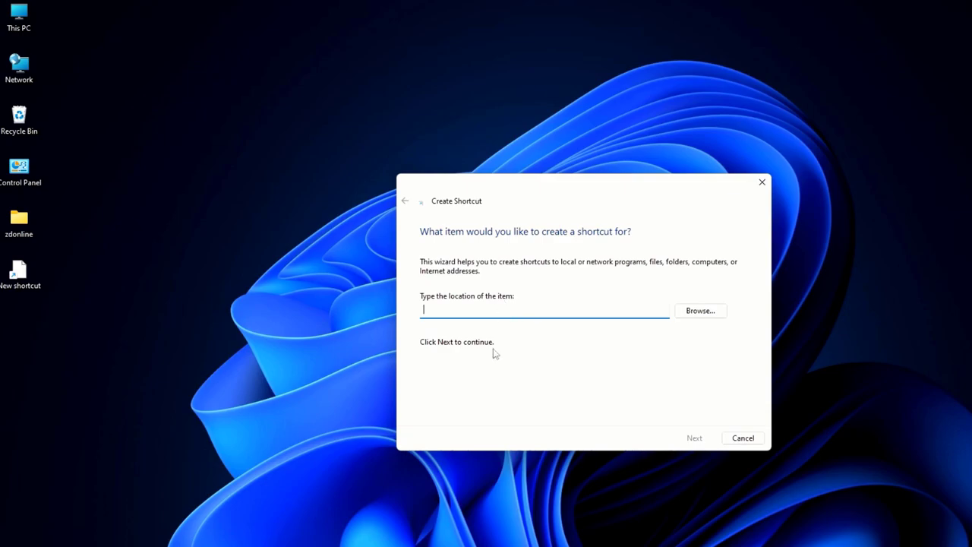
{"action": "left_click", "coordinate": [700, 312]}
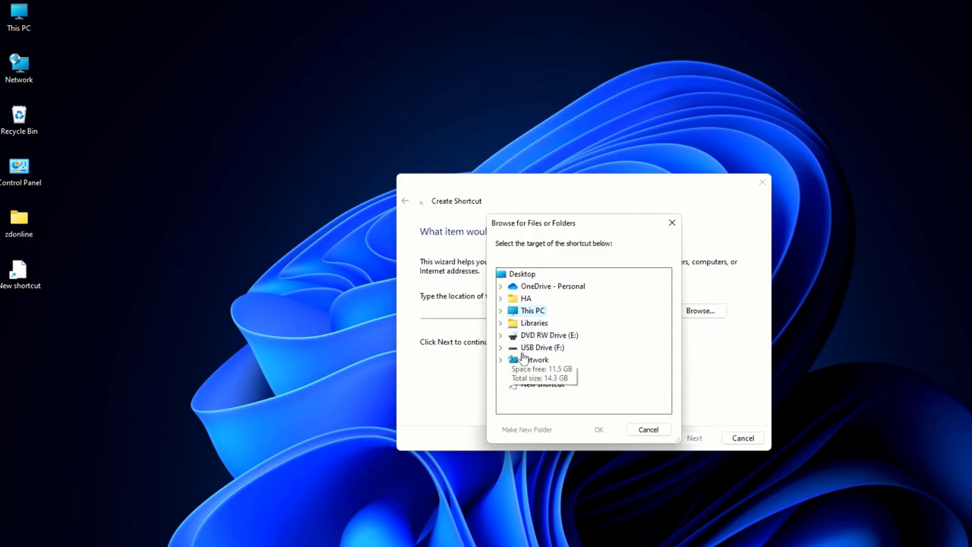
{"action": "double_click", "coordinate": [533, 313]}
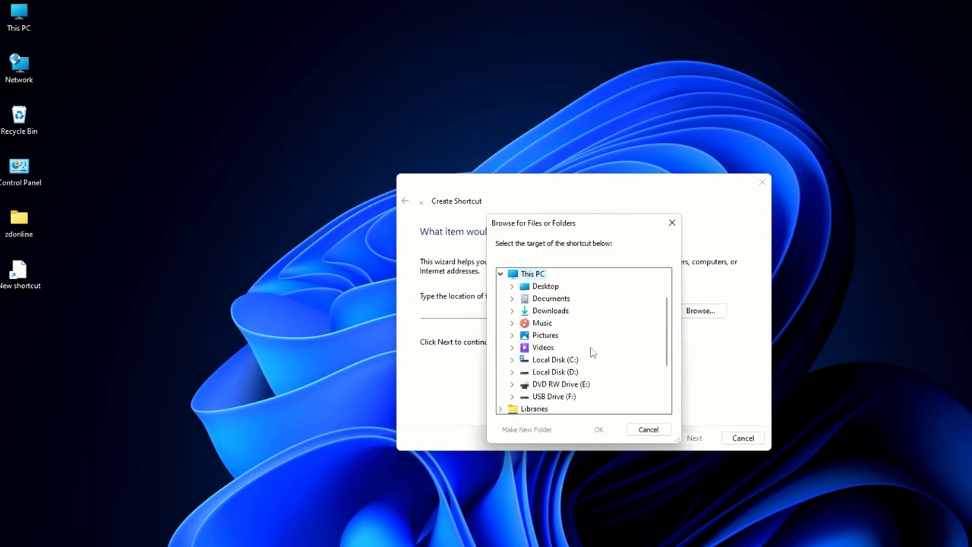
{"action": "double_click", "coordinate": [547, 336]}
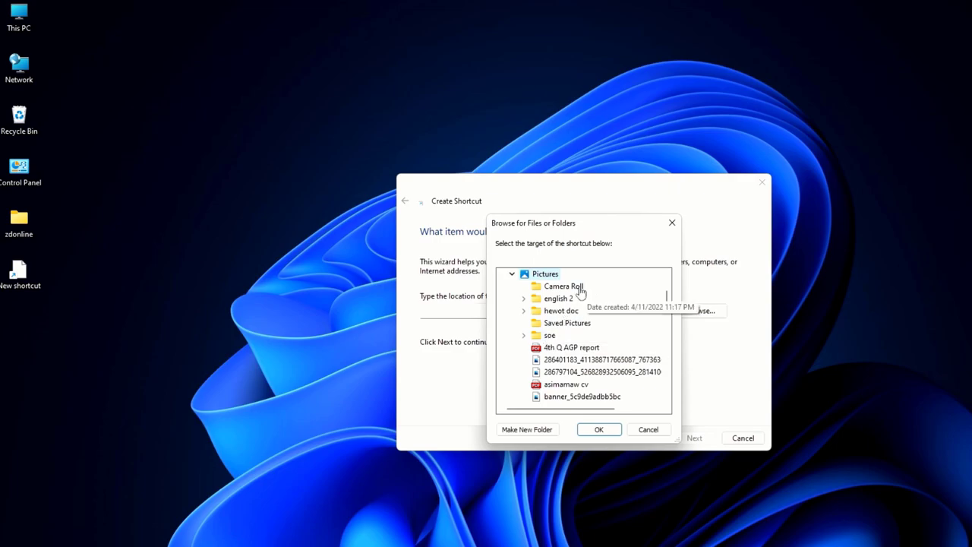
{"action": "left_click", "coordinate": [598, 430]}
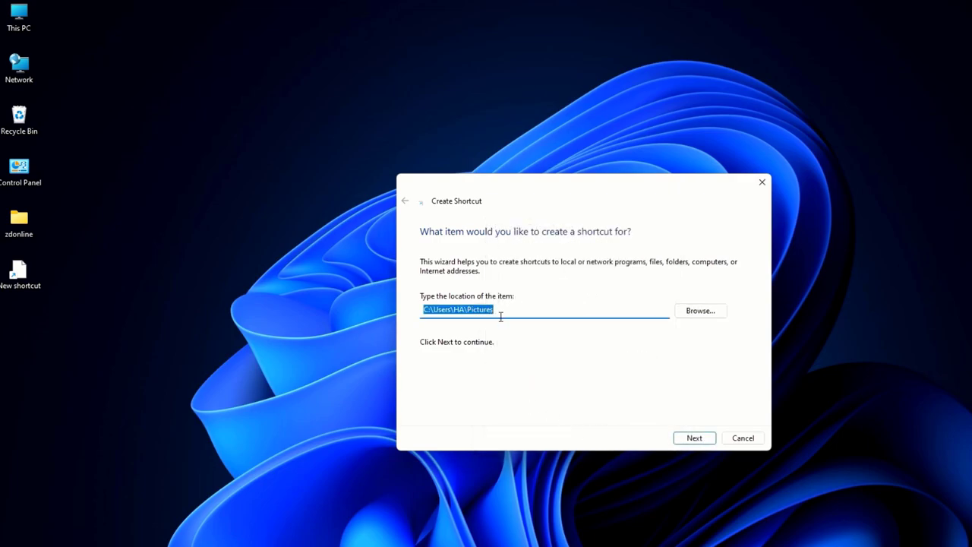
Finish creating the shortcut with the suggested name Pictures and select it on the desktop.
{"action": "left_click", "coordinate": [698, 439]}
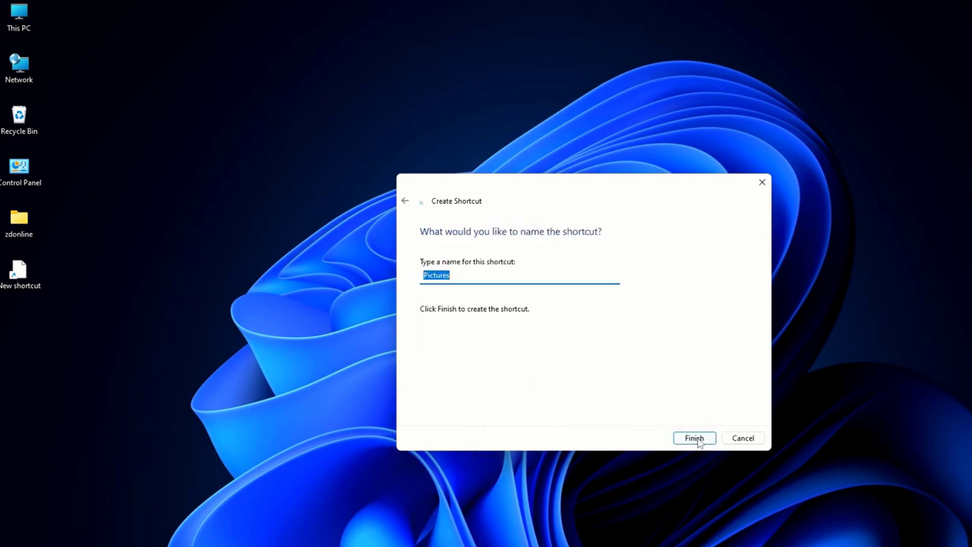
{"action": "left_click", "coordinate": [694, 438]}
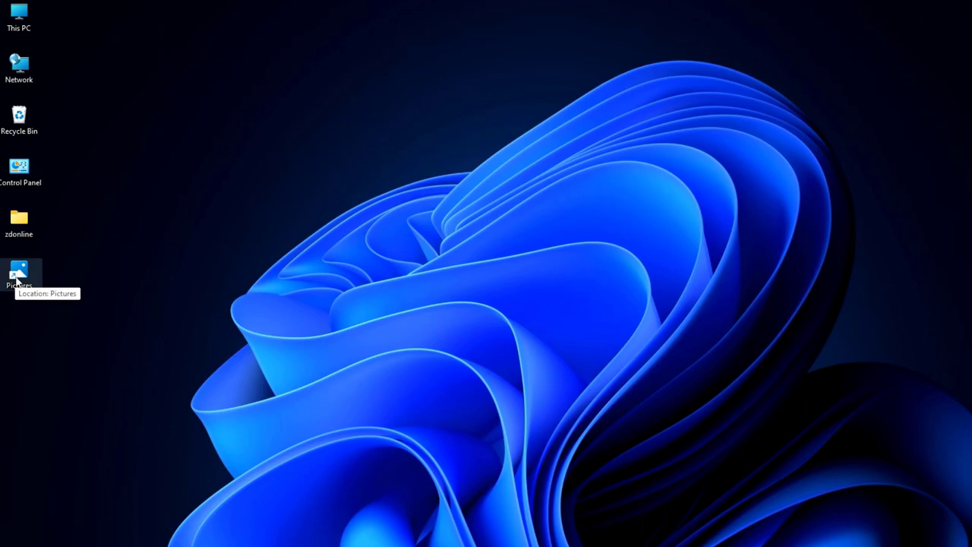
{"action": "left_click", "coordinate": [19, 276]}
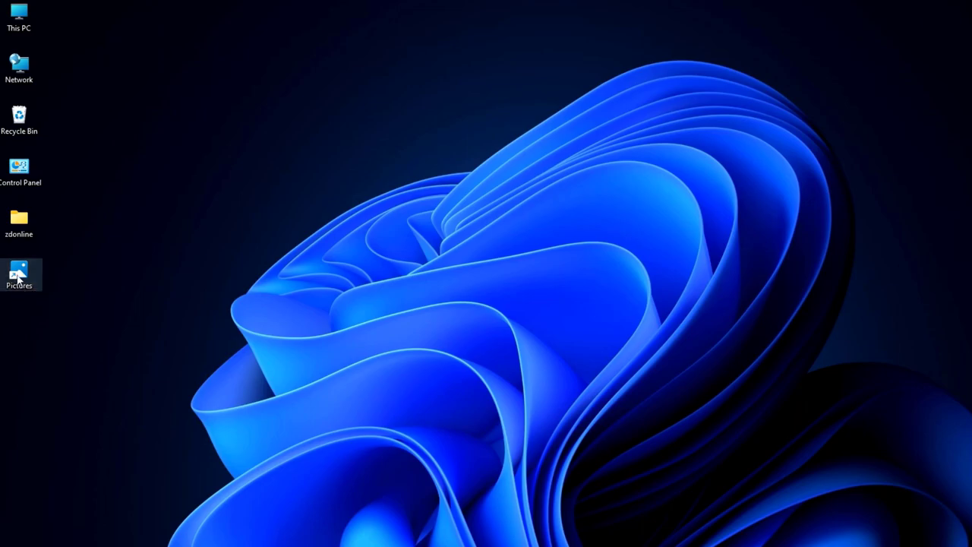
Create a new Microsoft Office Word Document on the desktop, keeping its default name.
{"action": "right_click", "coordinate": [333, 236]}
{"action": "mouse_move", "coordinate": [391, 332]}
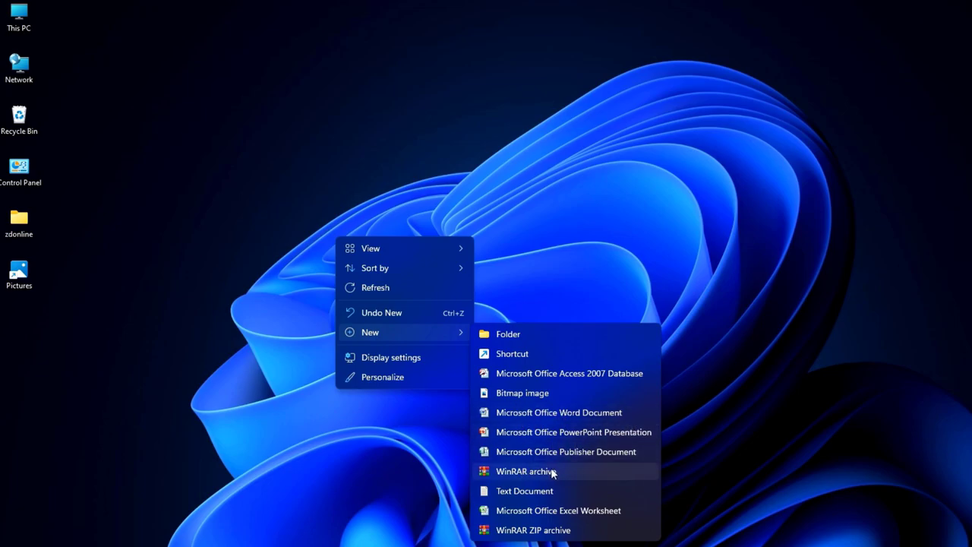
{"action": "left_click", "coordinate": [547, 412]}
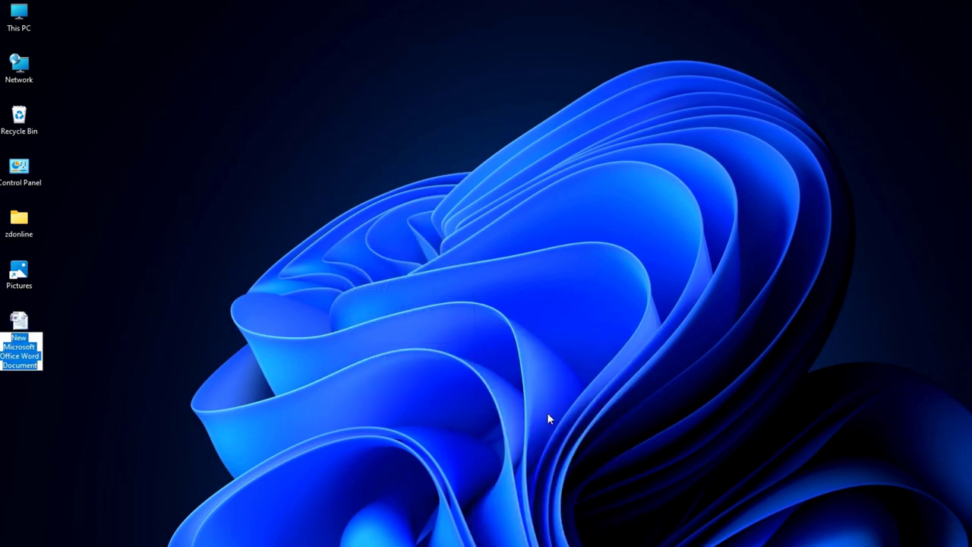
{"action": "left_click", "coordinate": [107, 344]}
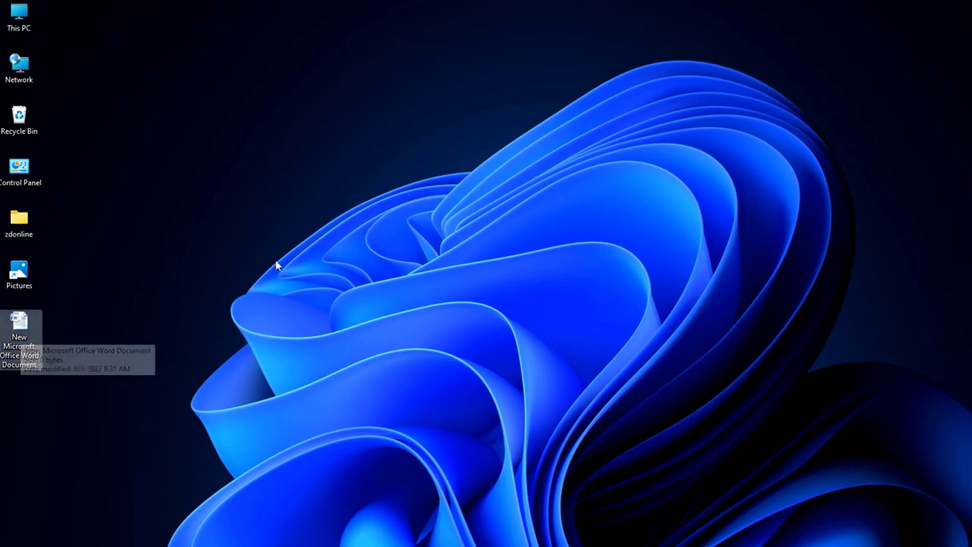
Open the display settings from the desktop.
{"action": "right_click", "coordinate": [289, 219]}
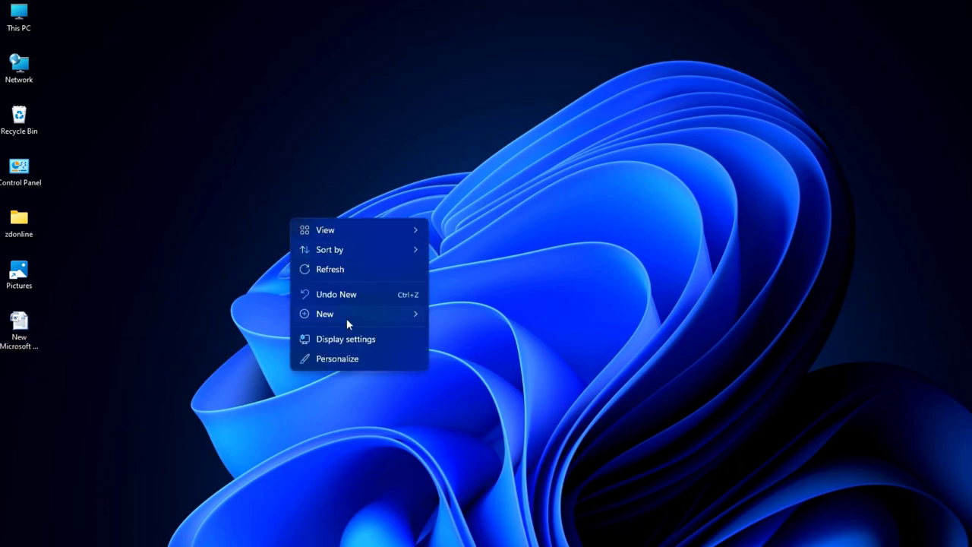
{"action": "mouse_move", "coordinate": [347, 317]}
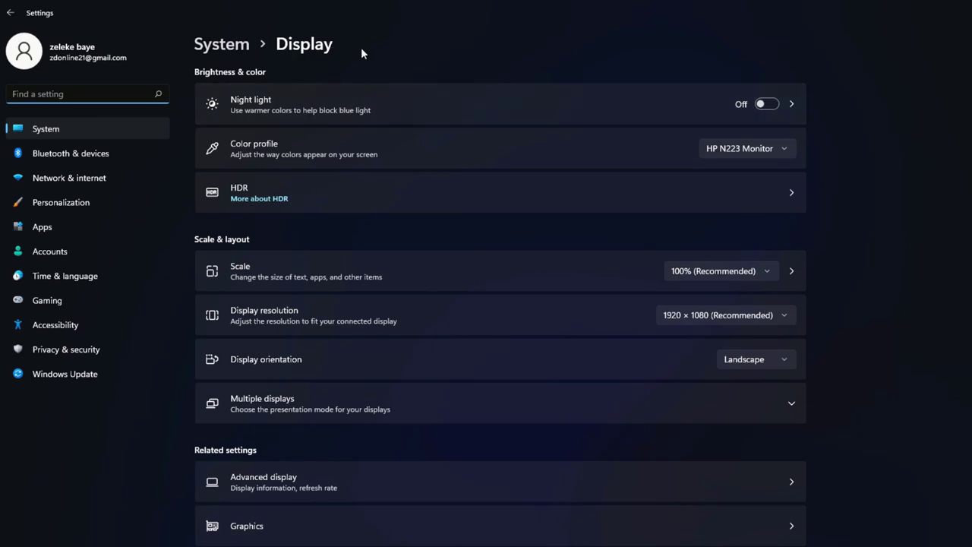
{"action": "left_click", "coordinate": [190, 74]}
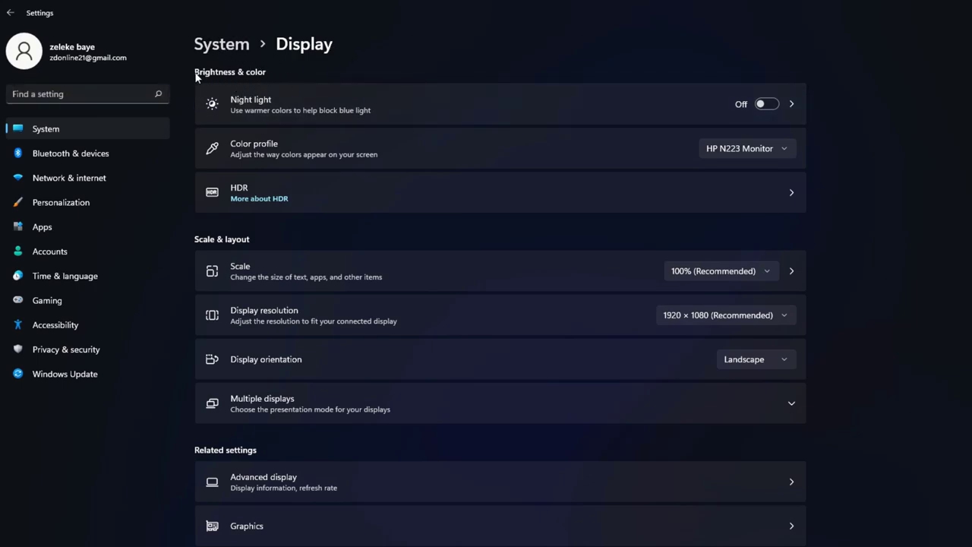
Turn on Night light and adjust its strength, first to 95 and finally to 8.
{"action": "left_click", "coordinate": [769, 104]}
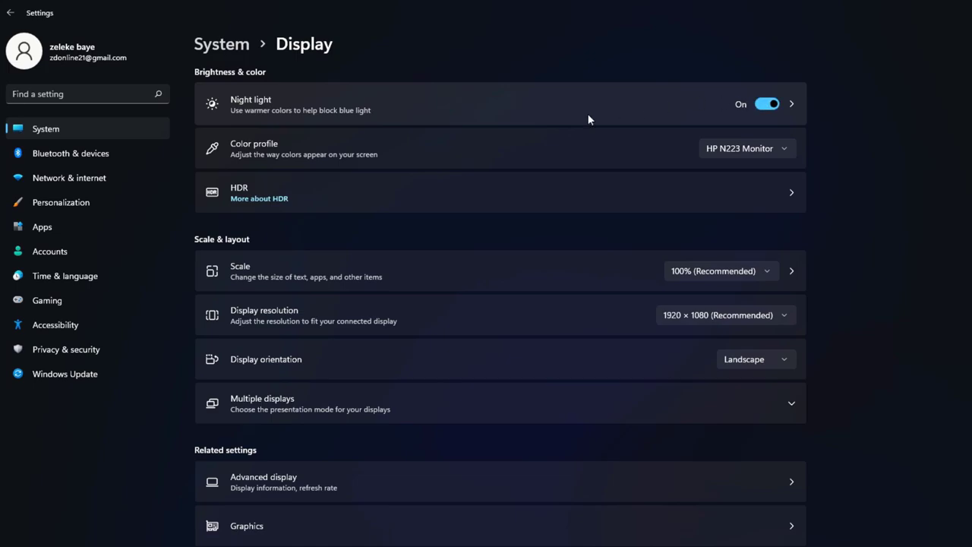
{"action": "left_click", "coordinate": [351, 109]}
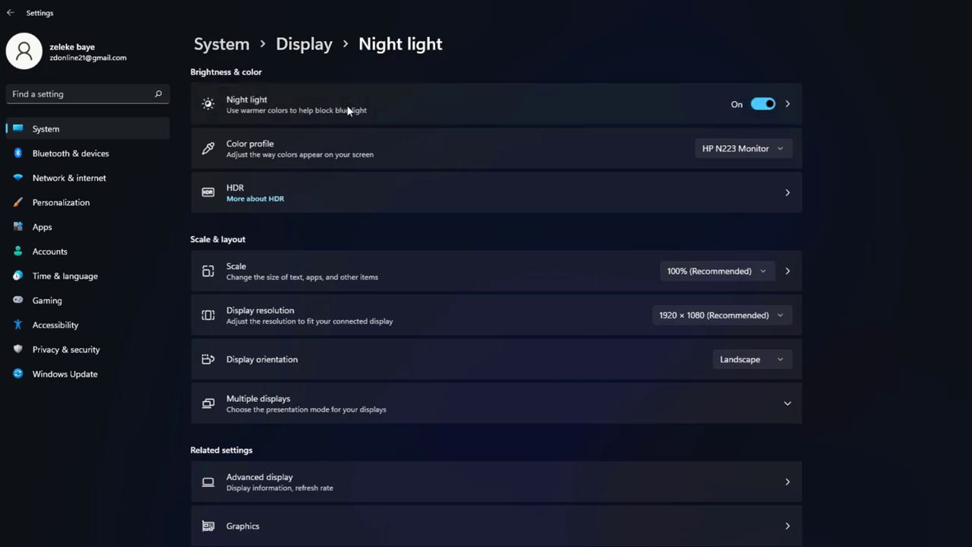
{"action": "left_click_drag", "start_coordinate": [738, 137], "coordinate": [790, 134]}
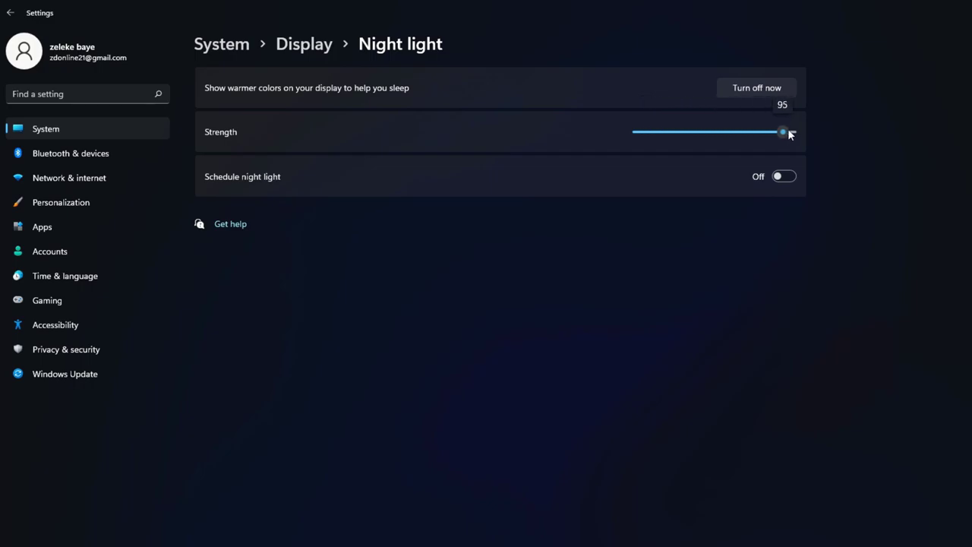
{"action": "left_click_drag", "start_coordinate": [790, 134], "coordinate": [655, 129]}
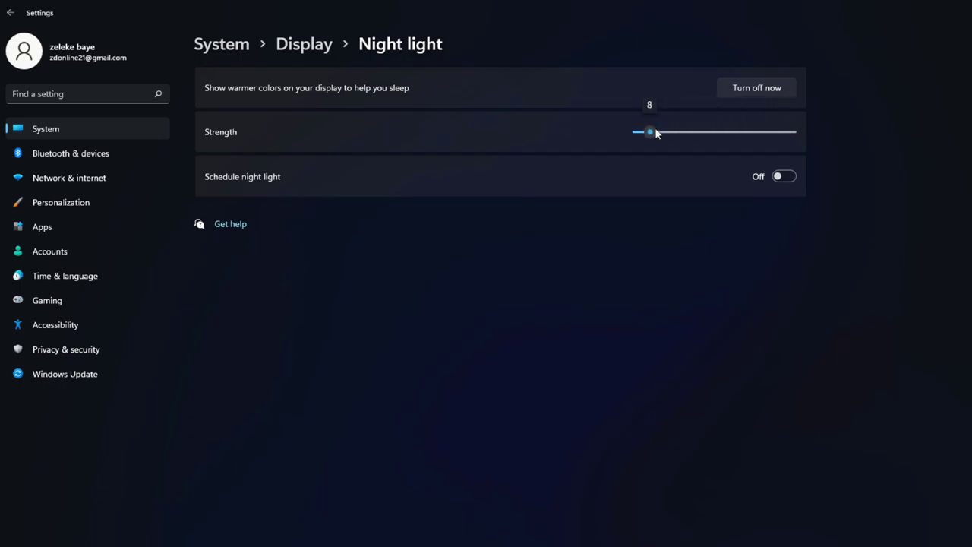
Turn Night light off and return to the main Display settings.
{"action": "left_click", "coordinate": [760, 93]}
{"action": "left_click", "coordinate": [10, 14]}
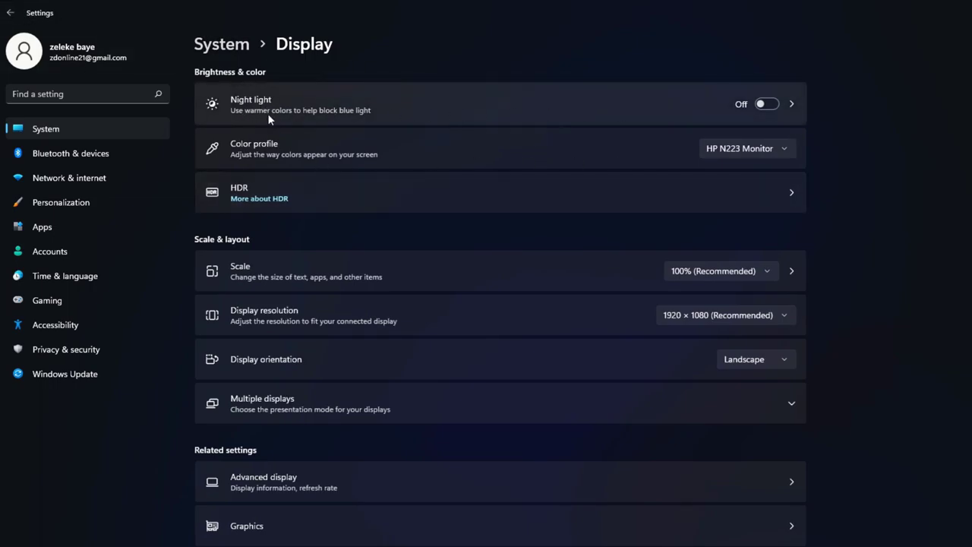
Review the color profile choices and the HDR display selection, and return to the main Display settings.
{"action": "left_click", "coordinate": [781, 149]}
{"action": "left_click", "coordinate": [781, 149]}
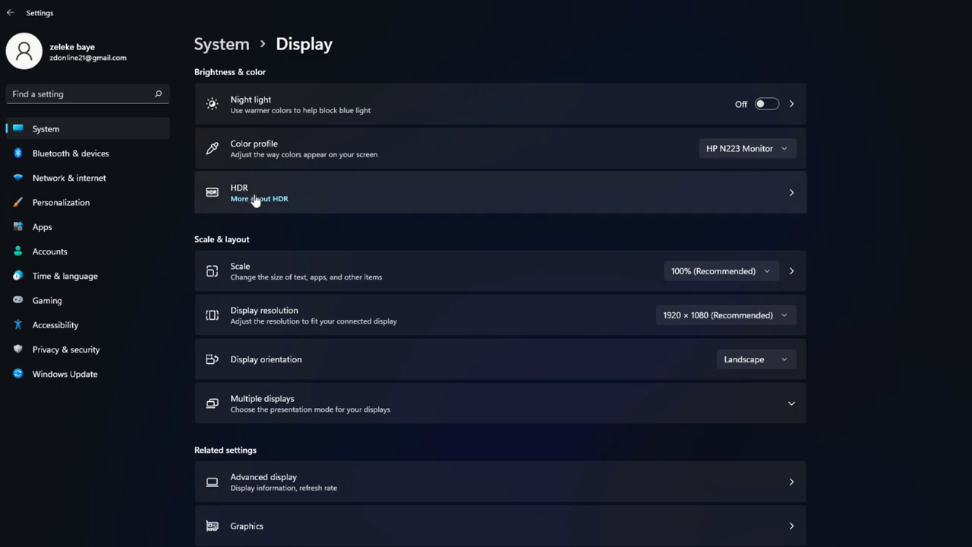
{"action": "left_click", "coordinate": [794, 192]}
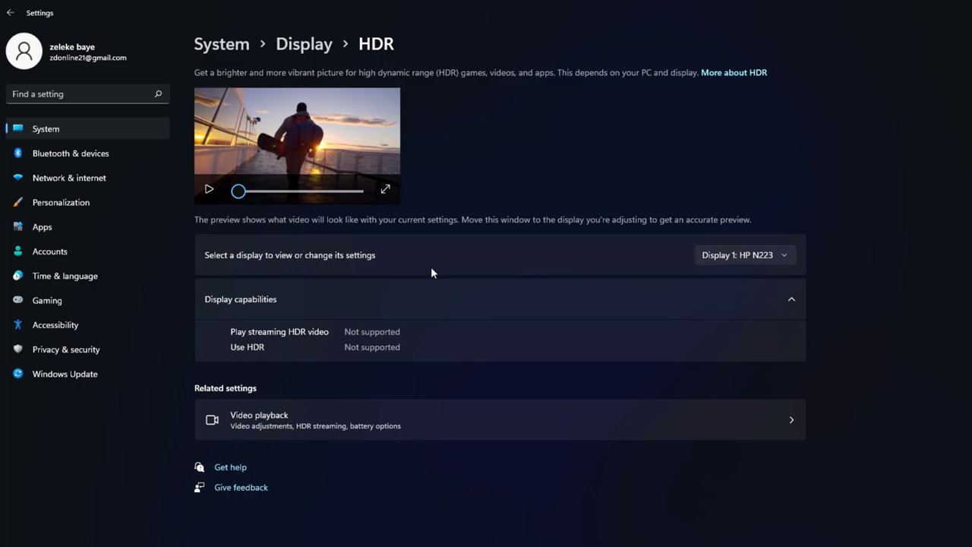
{"action": "left_click", "coordinate": [770, 258]}
{"action": "left_click", "coordinate": [770, 259]}
{"action": "left_click", "coordinate": [769, 258]}
{"action": "left_click", "coordinate": [769, 258]}
{"action": "left_click", "coordinate": [12, 13]}
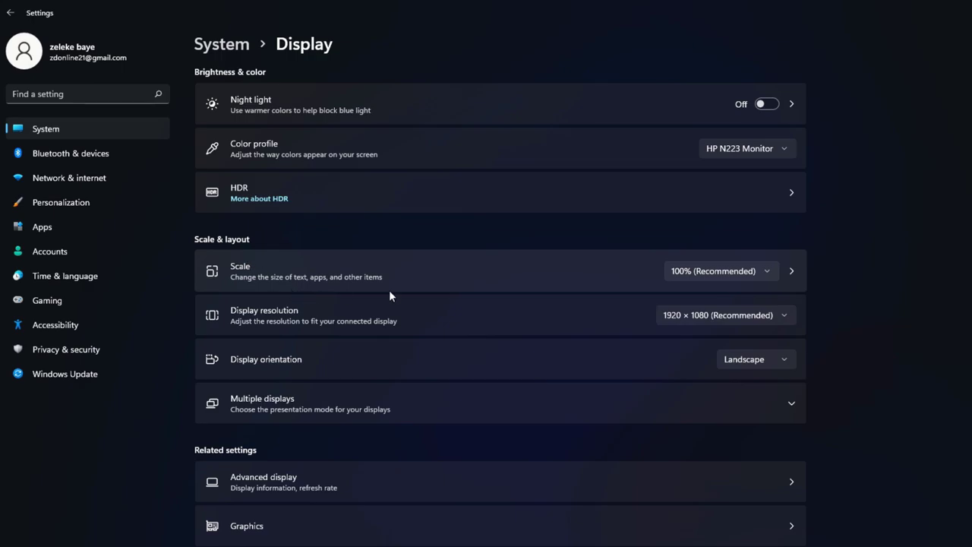
Examine the custom scaling options and the related text size slider, and return to the Display settings.
{"action": "left_click", "coordinate": [794, 275]}
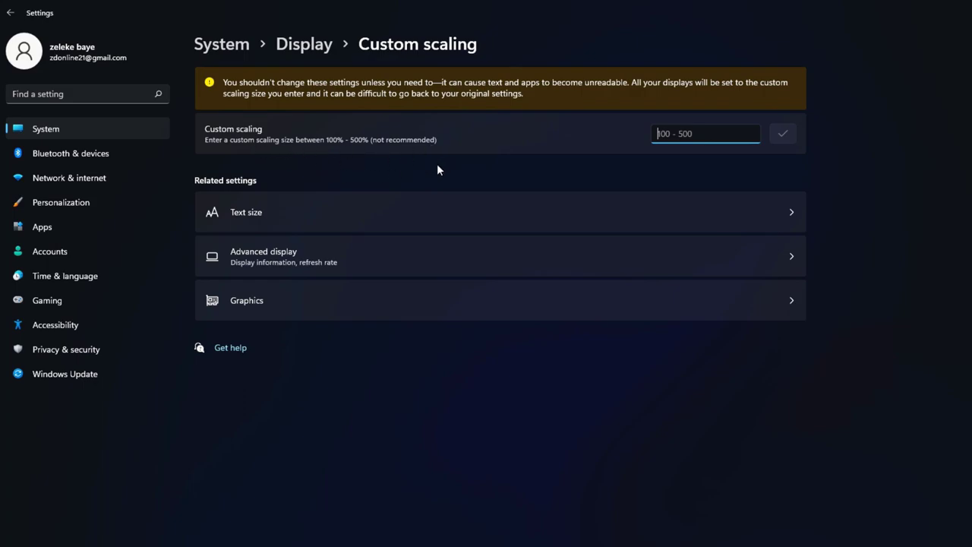
{"action": "left_click", "coordinate": [228, 212]}
{"action": "mouse_move", "coordinate": [568, 222]}
{"action": "left_mouse_down"}
{"action": "mouse_move", "coordinate": [702, 226]}
{"action": "mouse_move", "coordinate": [553, 222]}
{"action": "left_mouse_up"}
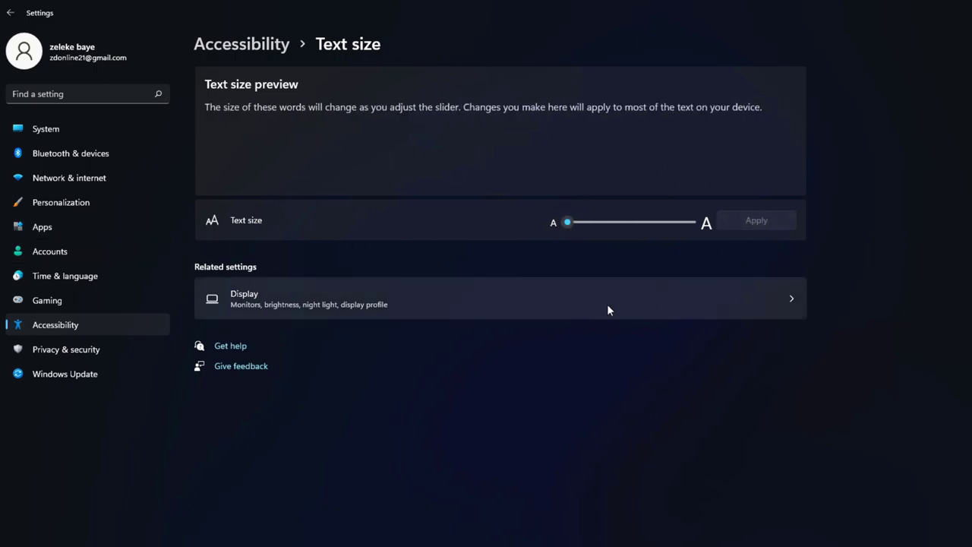
{"action": "left_click_drag", "start_coordinate": [614, 220], "coordinate": [354, 267]}
{"action": "left_click", "coordinate": [788, 302]}
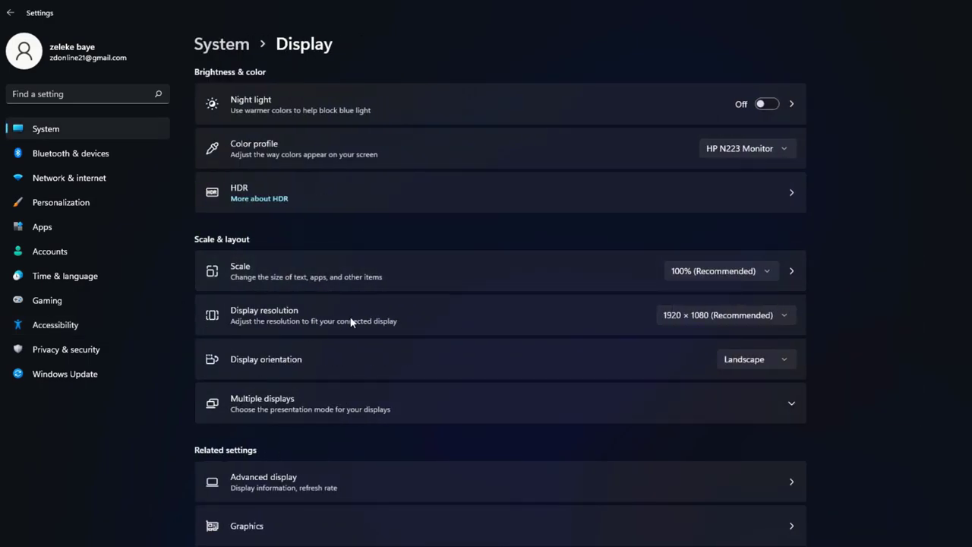
Browse the available display resolutions, try 1280 × 720, and revert to the previous resolution.
{"action": "left_click", "coordinate": [791, 316]}
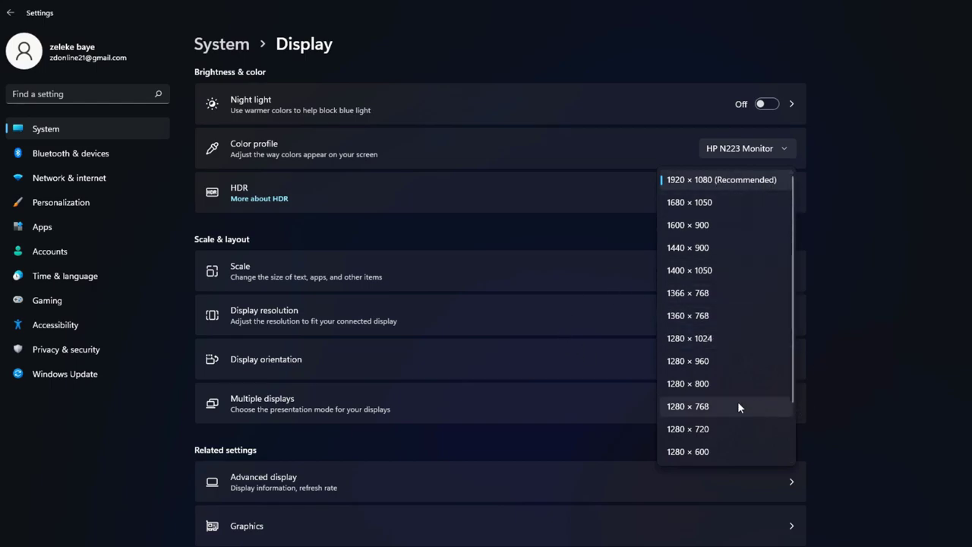
{"action": "scroll", "coordinate": [741, 369], "scroll_direction": "down", "scroll_amount": 1}
{"action": "scroll", "coordinate": [742, 372], "scroll_direction": "down", "scroll_amount": 1}
{"action": "scroll", "coordinate": [743, 403], "scroll_direction": "up", "scroll_amount": 3}
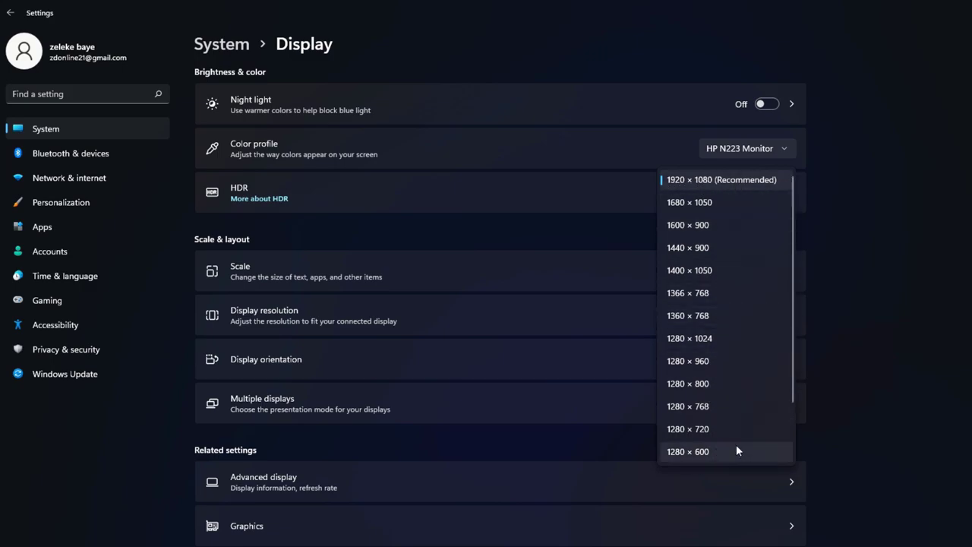
{"action": "left_click", "coordinate": [687, 428]}
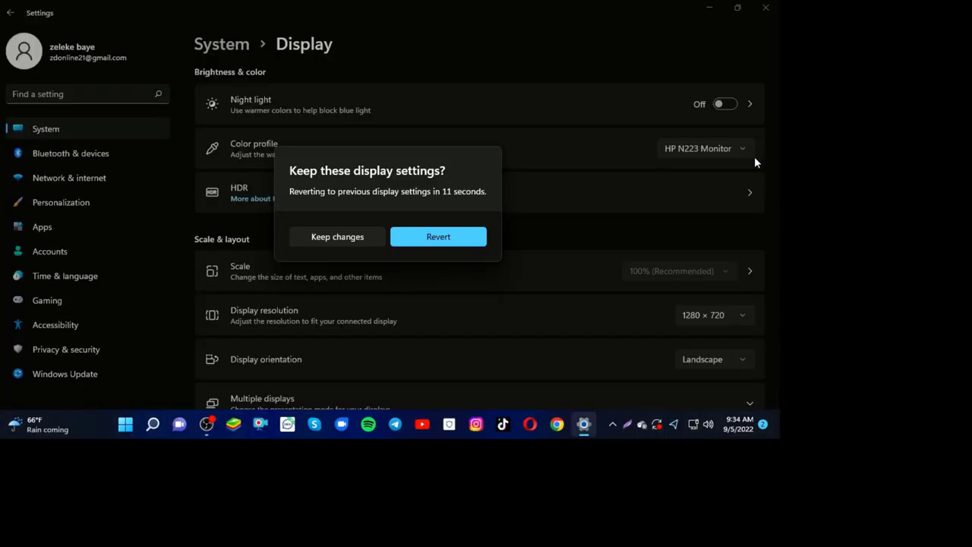
{"action": "left_click", "coordinate": [447, 240]}
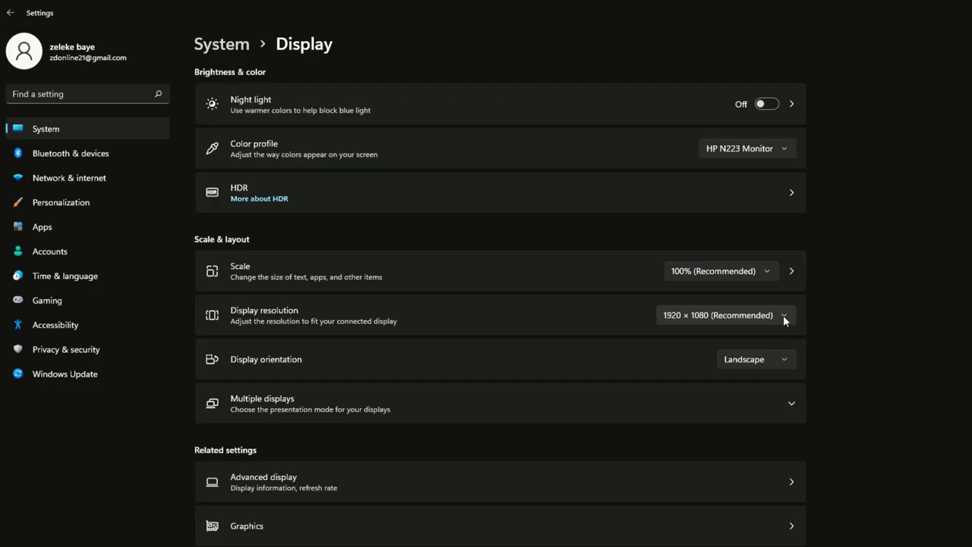
Try the 1280 × 768 display resolution and revert the change.
{"action": "left_click", "coordinate": [783, 315]}
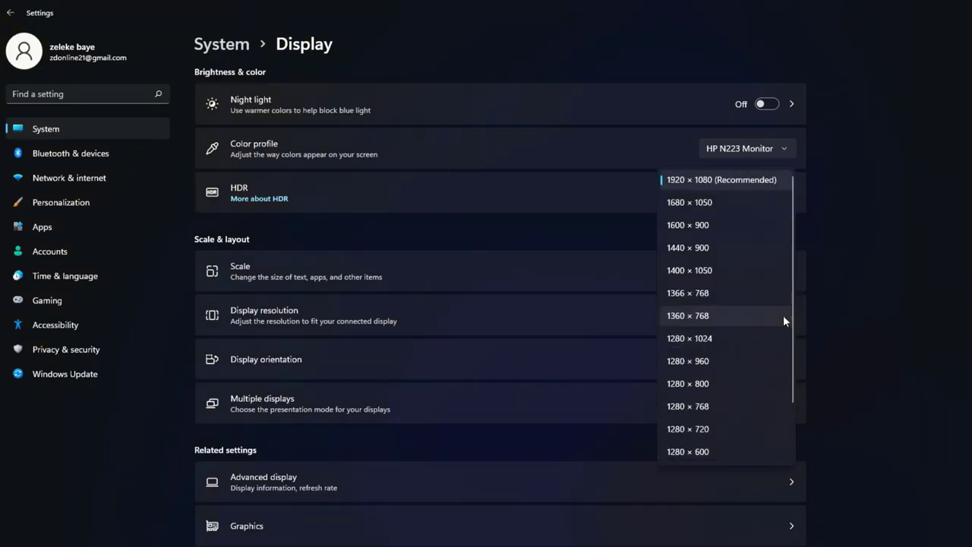
{"action": "left_click", "coordinate": [700, 411]}
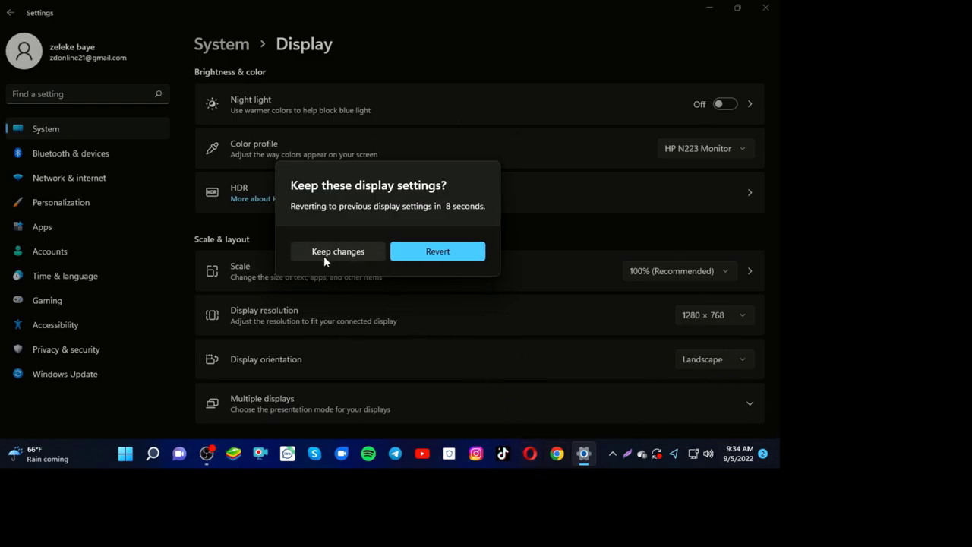
{"action": "left_click", "coordinate": [454, 254]}
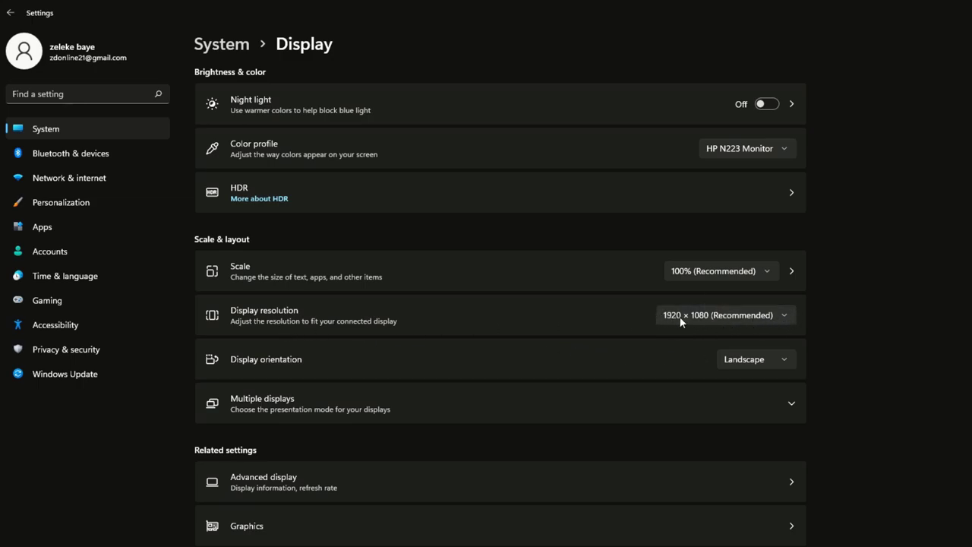
Review the display orientation choices, and toggle remembering window locations based on monitor connection off and back on under Multiple displays.
{"action": "left_click", "coordinate": [793, 363]}
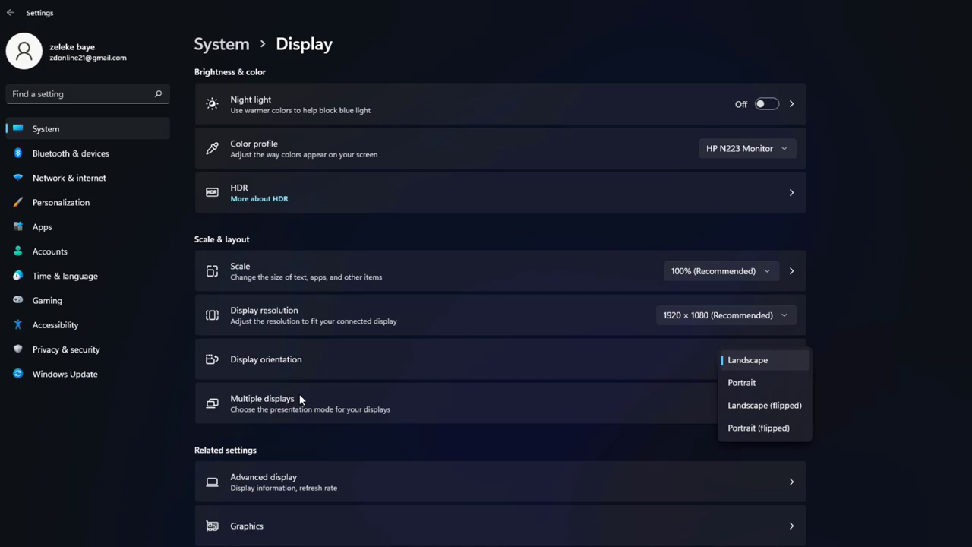
{"action": "left_click", "coordinate": [551, 355]}
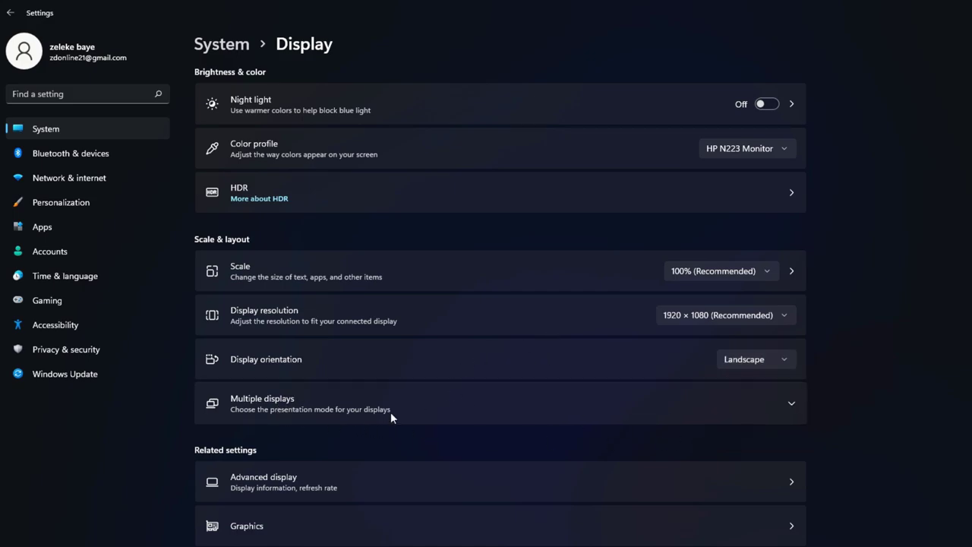
{"action": "left_click", "coordinate": [793, 409]}
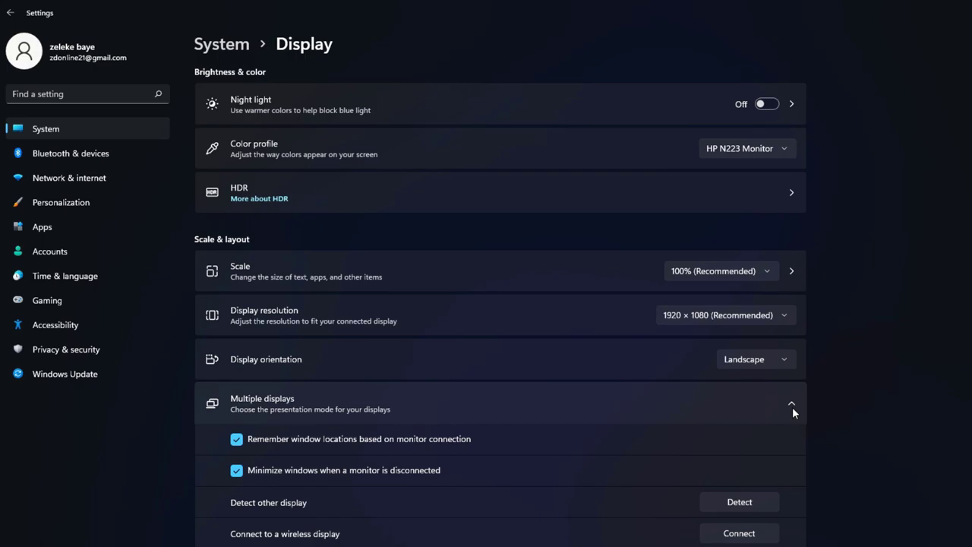
{"action": "left_click", "coordinate": [236, 440]}
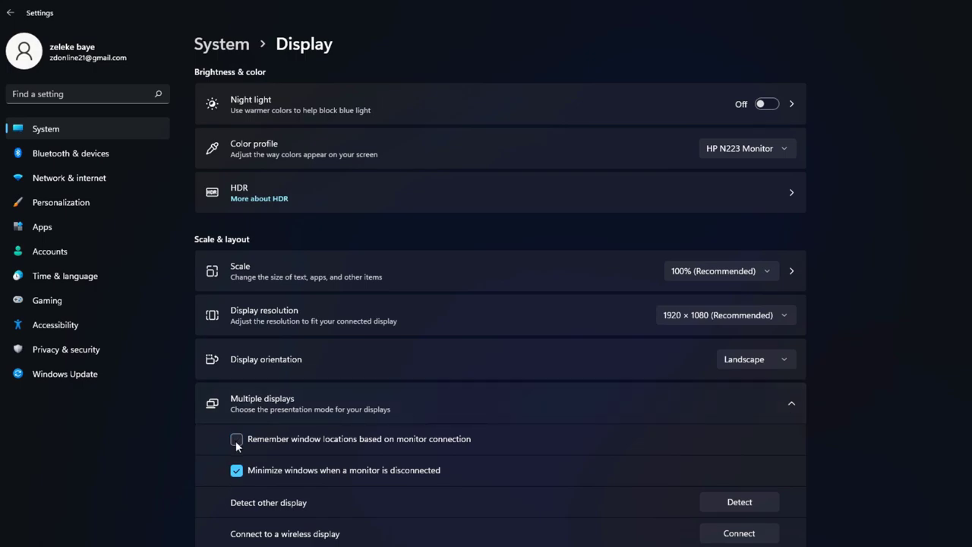
{"action": "left_click", "coordinate": [236, 440]}
{"action": "left_click", "coordinate": [236, 440]}
{"action": "left_click", "coordinate": [236, 440]}
Review the Advanced display information and refresh rate choices, and return to the Display settings.
{"action": "scroll", "coordinate": [238, 470], "scroll_direction": "down", "scroll_amount": 1}
{"action": "scroll", "coordinate": [738, 464], "scroll_direction": "down", "scroll_amount": 1}
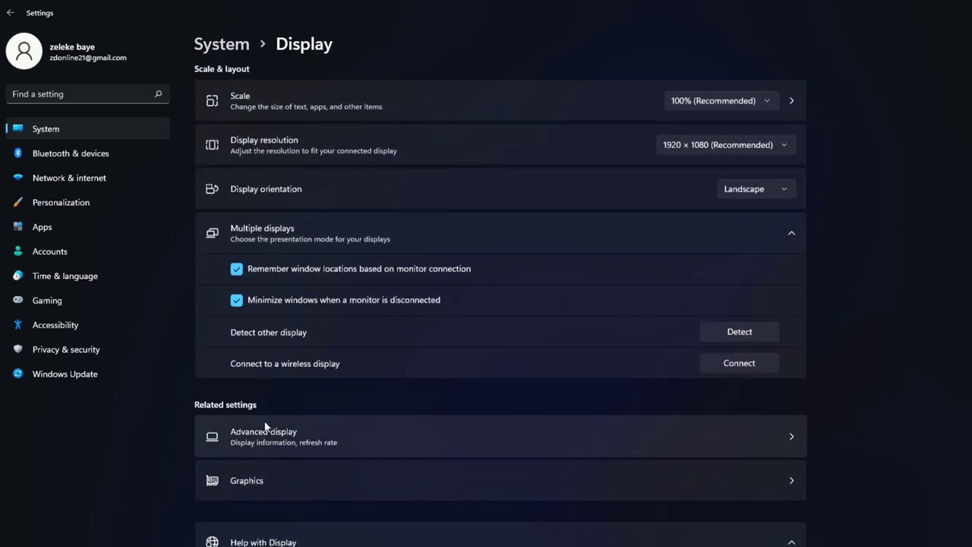
{"action": "left_click", "coordinate": [796, 441]}
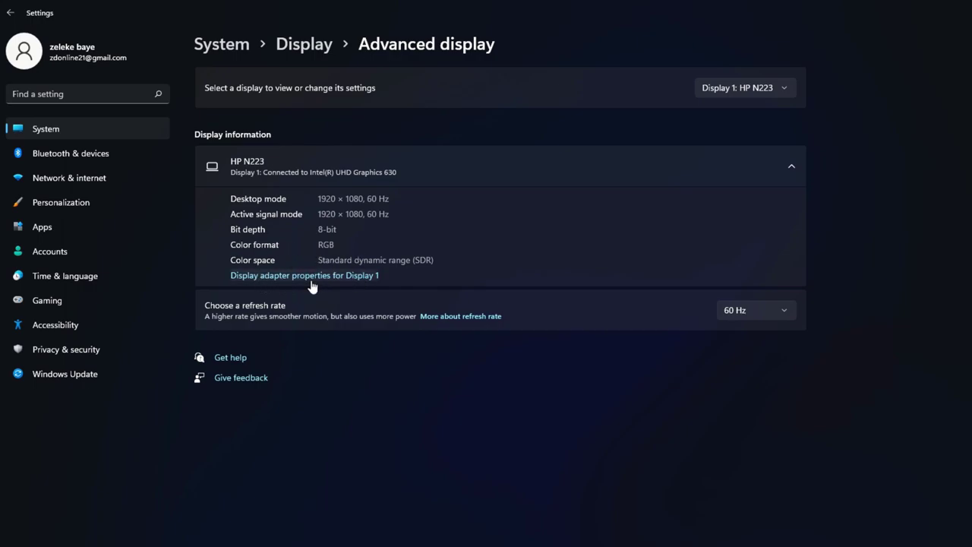
{"action": "left_click", "coordinate": [780, 315]}
{"action": "left_click", "coordinate": [781, 315]}
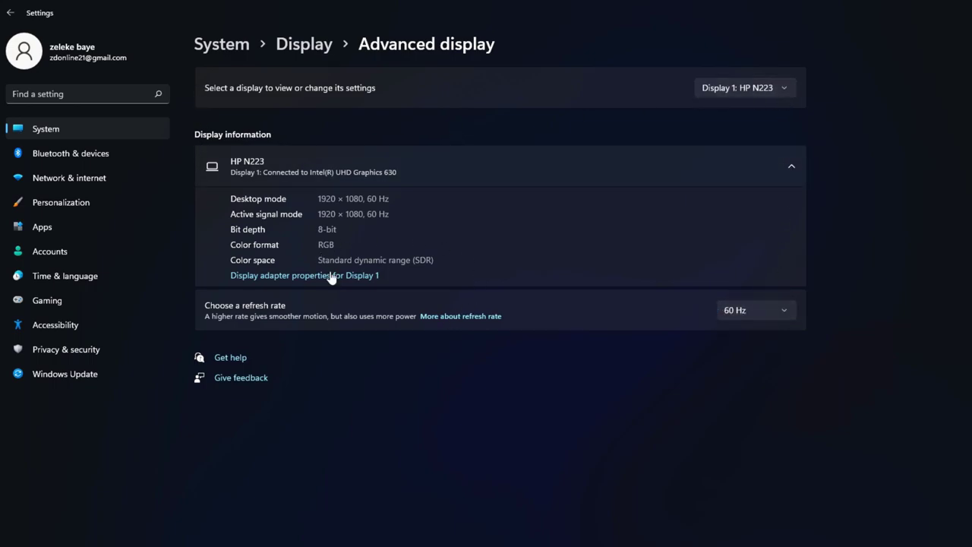
{"action": "left_click", "coordinate": [9, 13]}
Collapse and re-expand the Help with Display section and review its help links, including changing screen brightness.
{"action": "scroll", "coordinate": [483, 420], "scroll_direction": "down", "scroll_amount": 2}
{"action": "scroll", "coordinate": [481, 424], "scroll_direction": "down", "scroll_amount": 1}
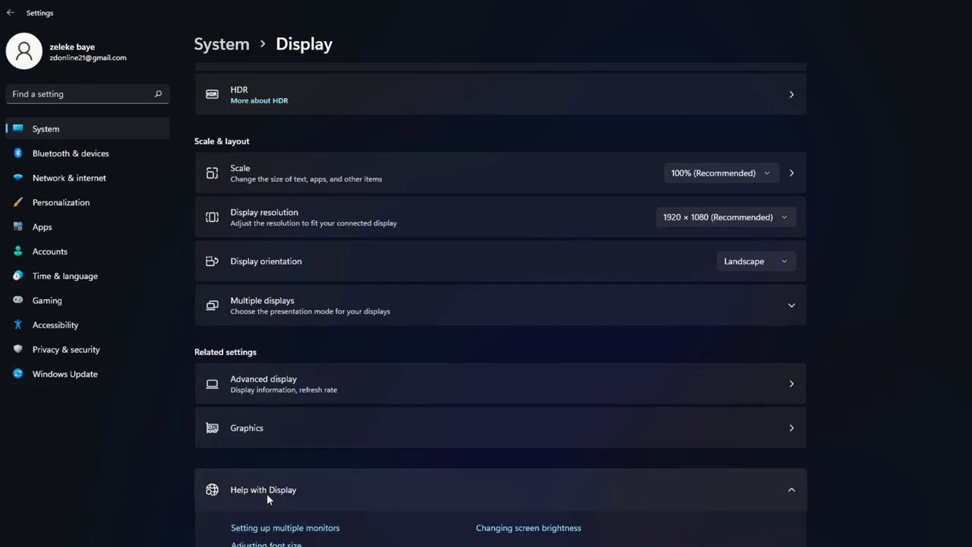
{"action": "left_click", "coordinate": [792, 491]}
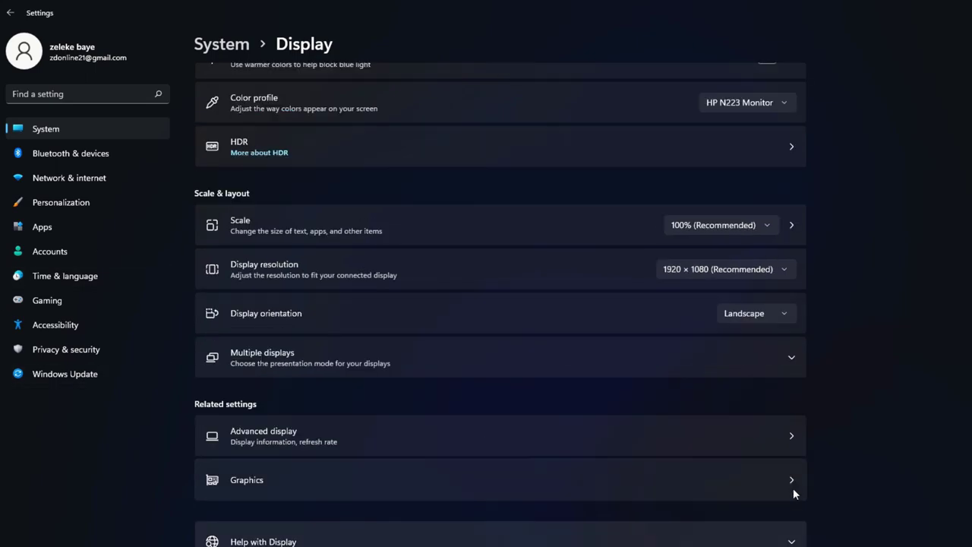
{"action": "left_click", "coordinate": [791, 541]}
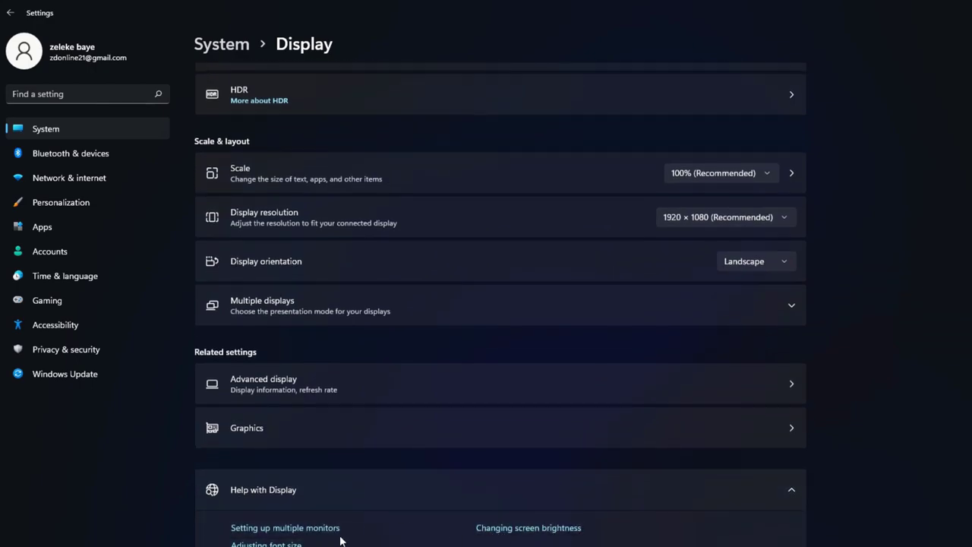
{"action": "left_click", "coordinate": [537, 530]}
{"action": "left_click", "coordinate": [230, 492]}
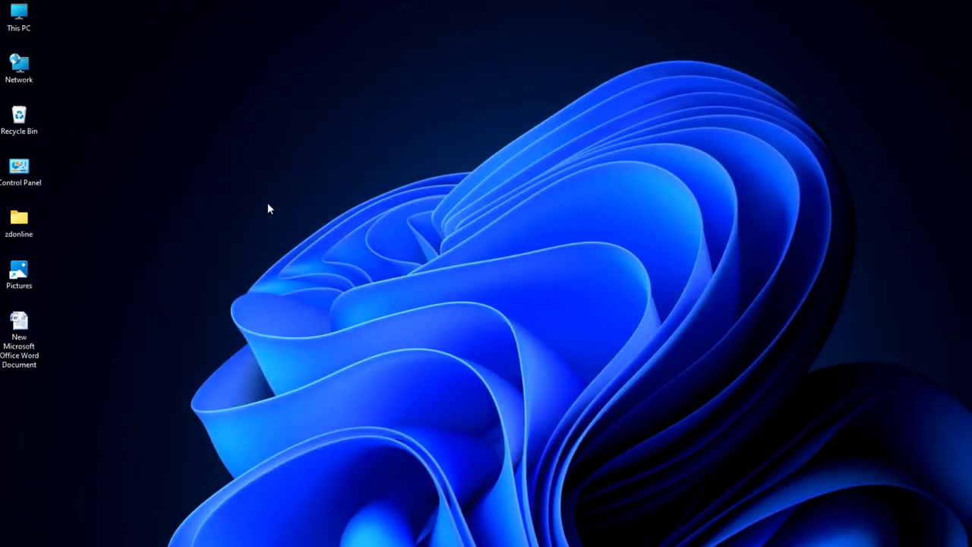
Open the Background page of the personalization settings from the desktop.
{"action": "right_click", "coordinate": [269, 204]}
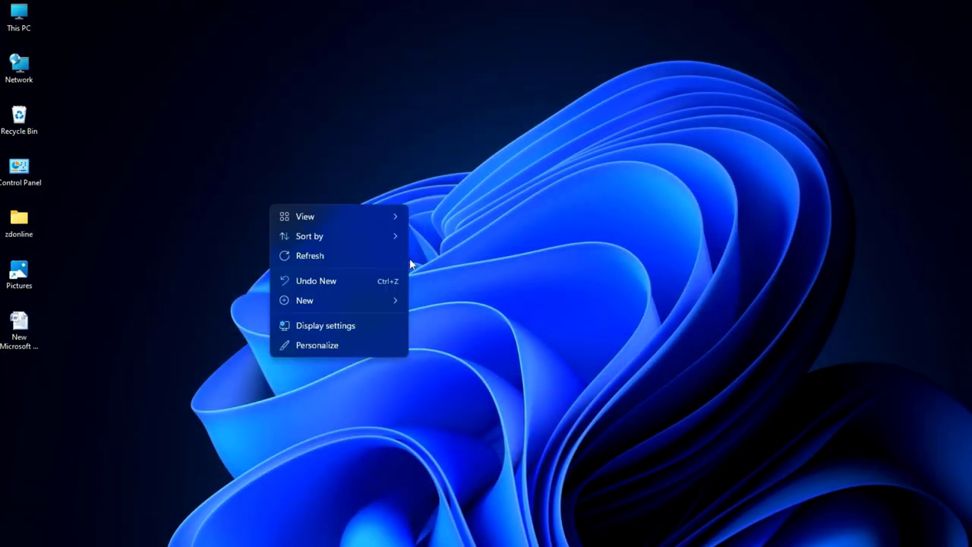
{"action": "left_click", "coordinate": [332, 346]}
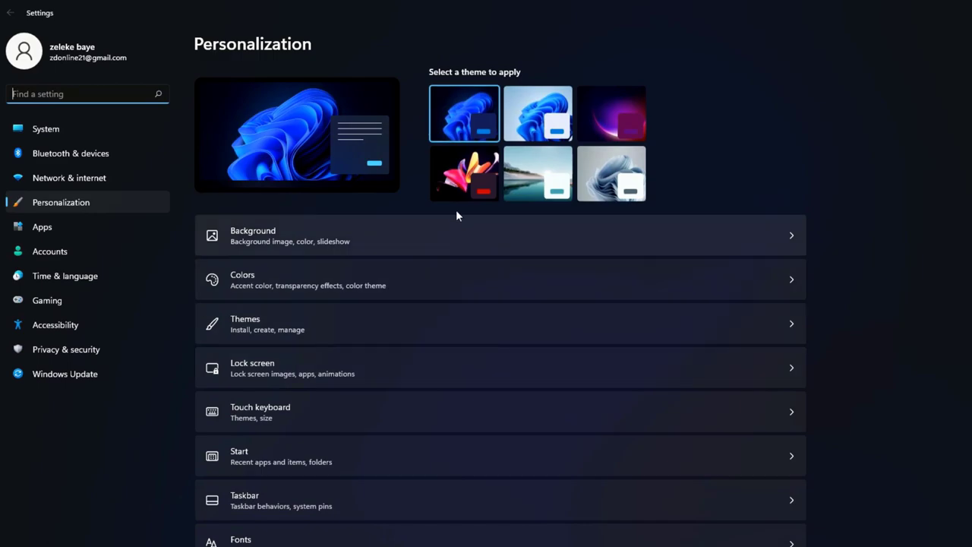
{"action": "left_click", "coordinate": [302, 240]}
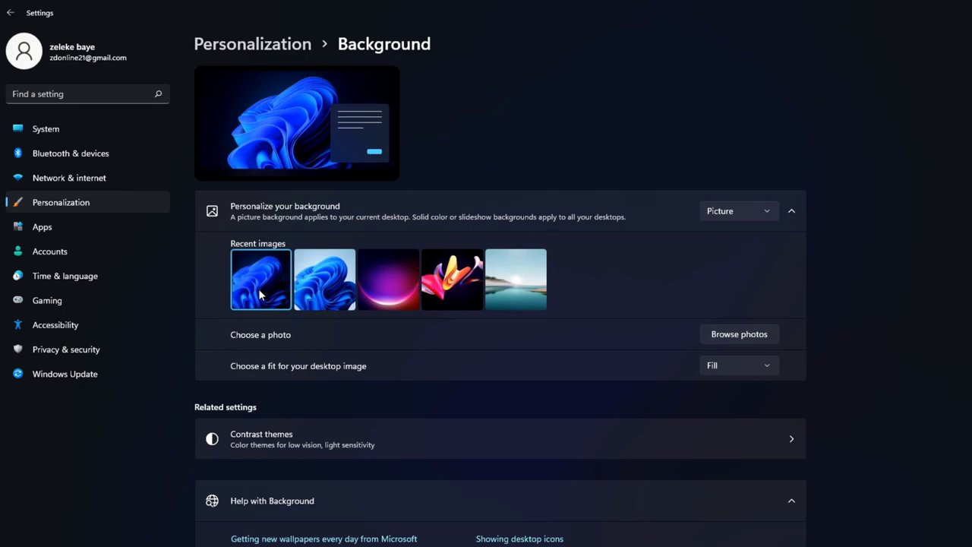
Try the purple glow and colorful flower background images, reapply the purple glow, and view it on the desktop.
{"action": "left_click", "coordinate": [376, 300]}
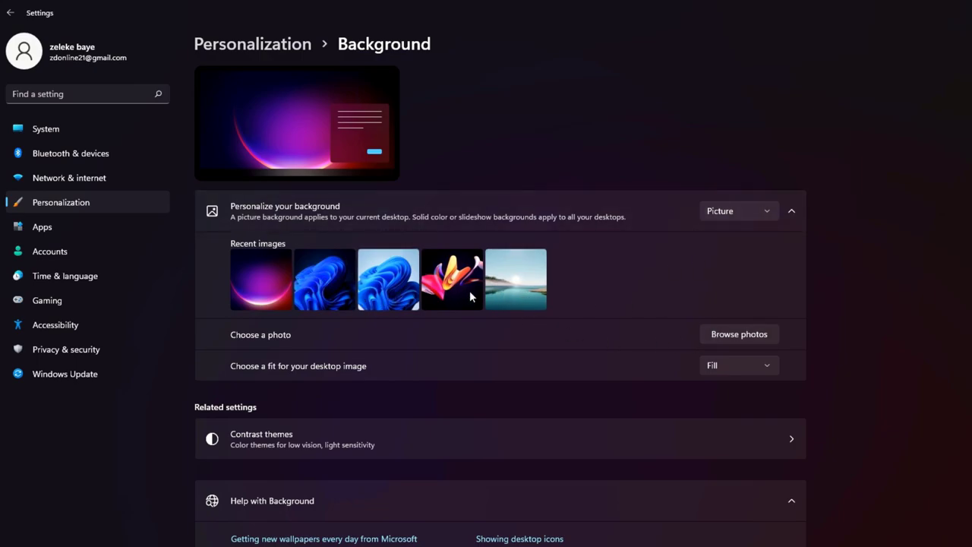
{"action": "left_click", "coordinate": [447, 289]}
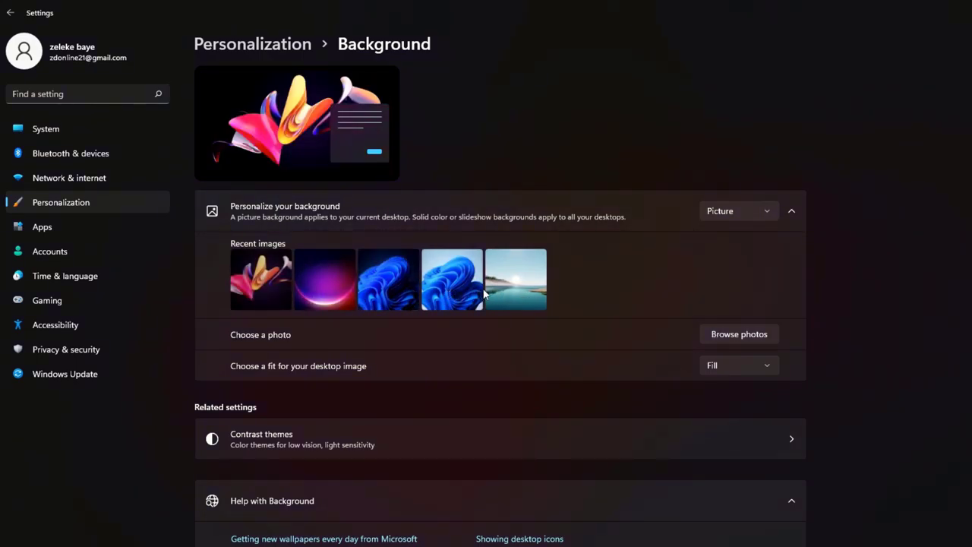
{"action": "left_click", "coordinate": [329, 286]}
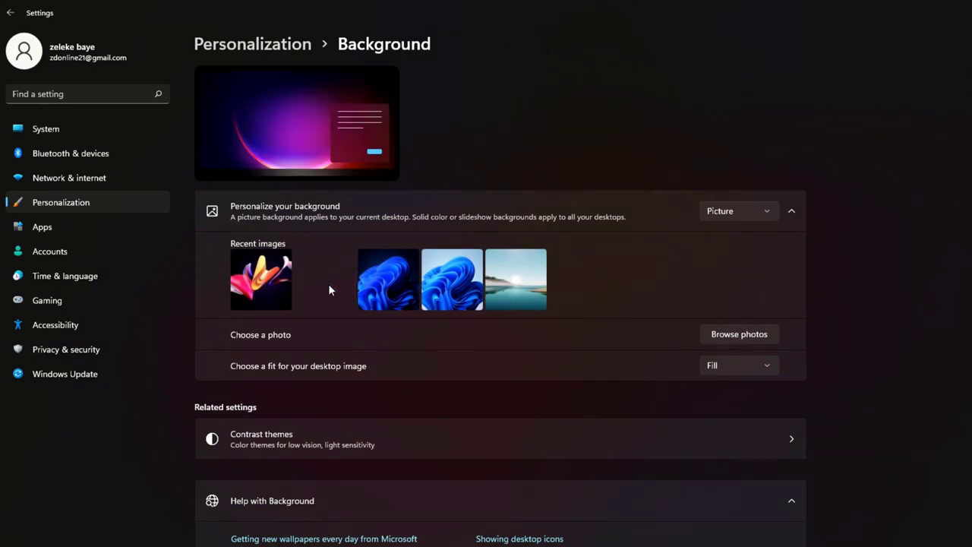
{"action": "left_click", "coordinate": [914, 9]}
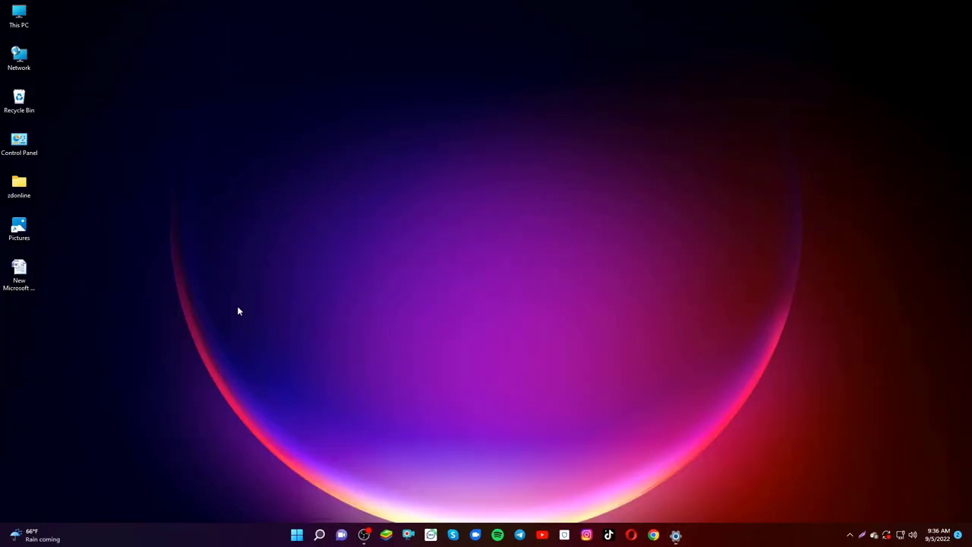
Apply the lake sunrise picture as the desktop background and view it on the desktop.
{"action": "left_click", "coordinate": [675, 535]}
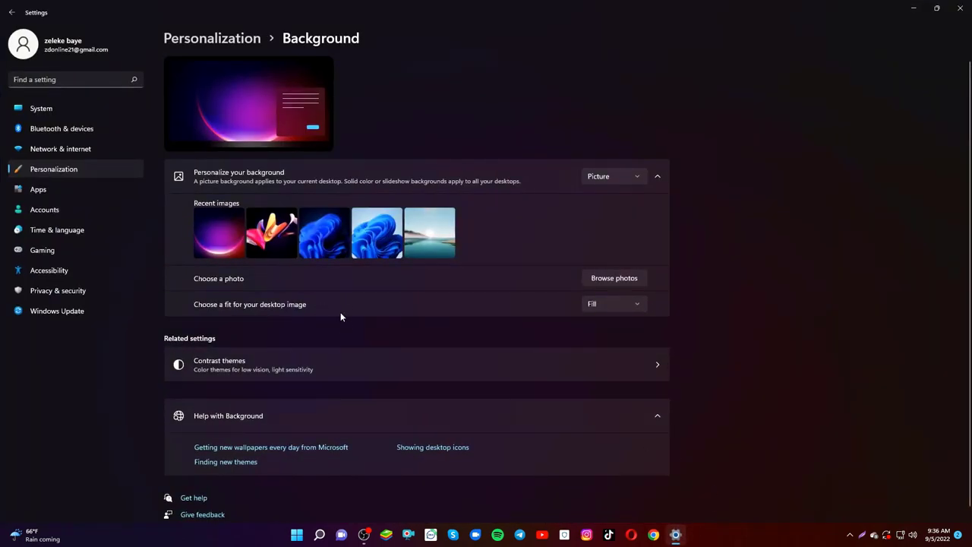
{"action": "left_click", "coordinate": [427, 234]}
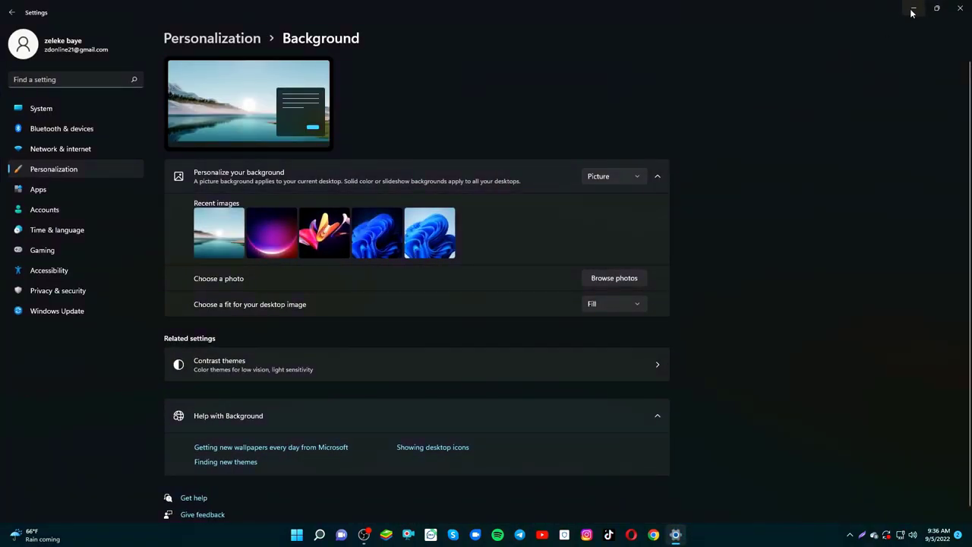
{"action": "left_click", "coordinate": [913, 9]}
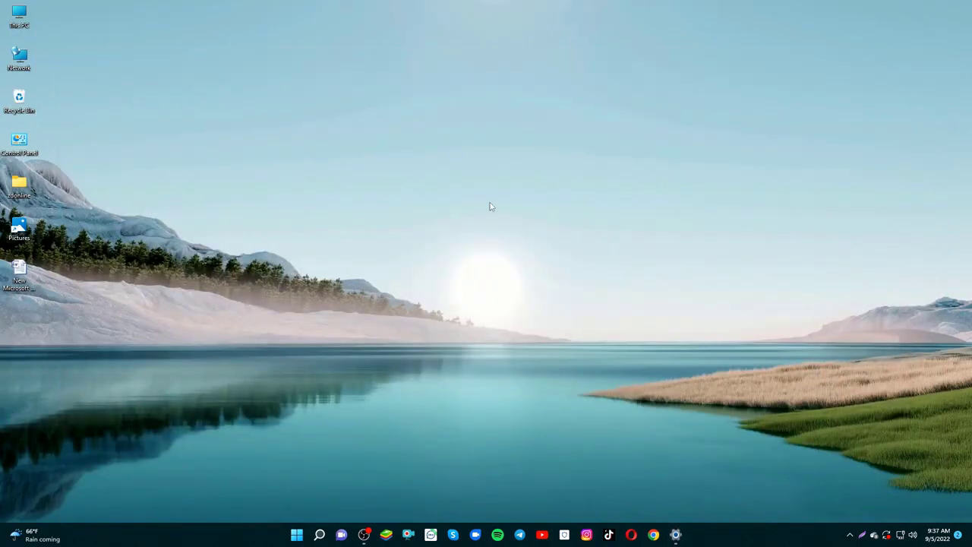
Set the colorful flower picture as the desktop background, view it on the desktop, and return to the Background settings.
{"action": "left_click", "coordinate": [676, 535]}
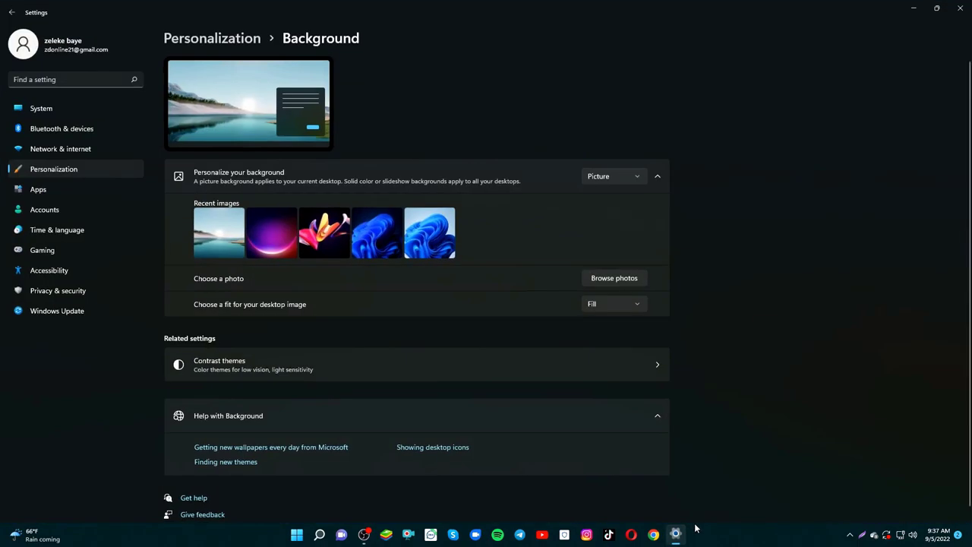
{"action": "left_click", "coordinate": [319, 240]}
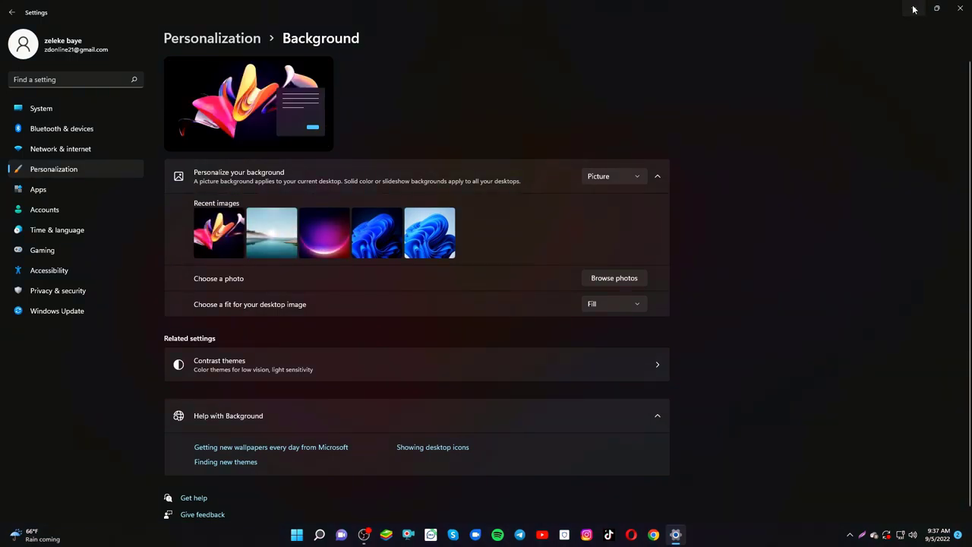
{"action": "left_click", "coordinate": [915, 9]}
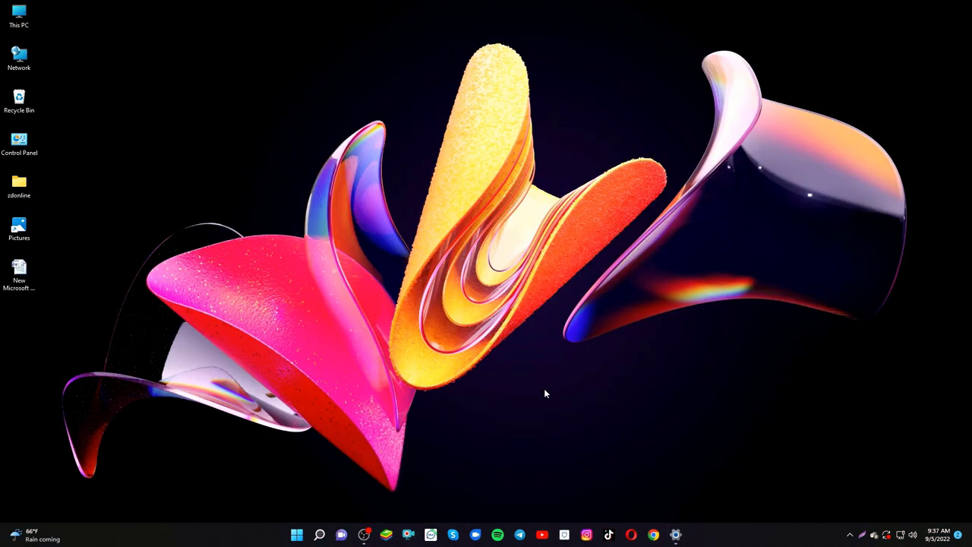
{"action": "left_click", "coordinate": [677, 537]}
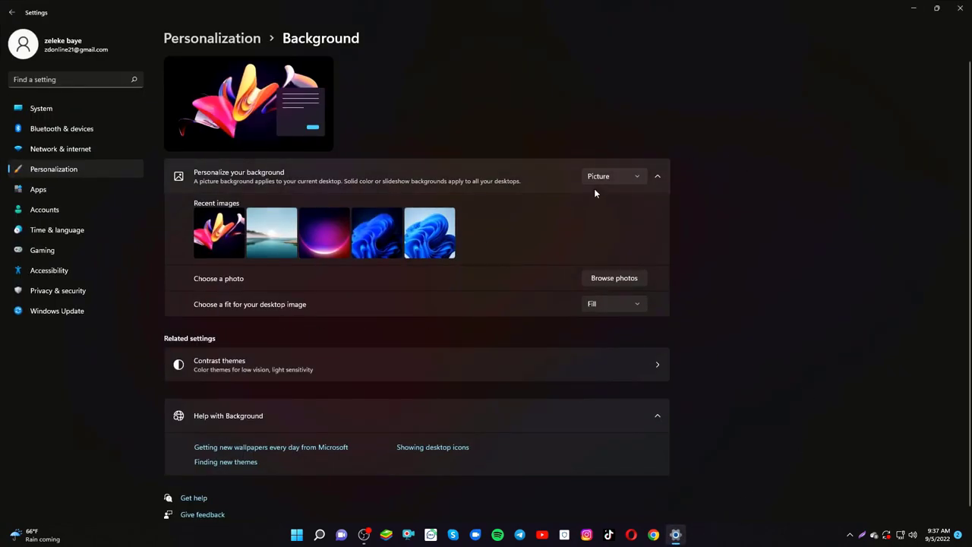
Switch the desktop background to a solid color, view Mint dark on the desktop, and change it to the neighbouring blue swatch.
{"action": "left_click", "coordinate": [614, 176]}
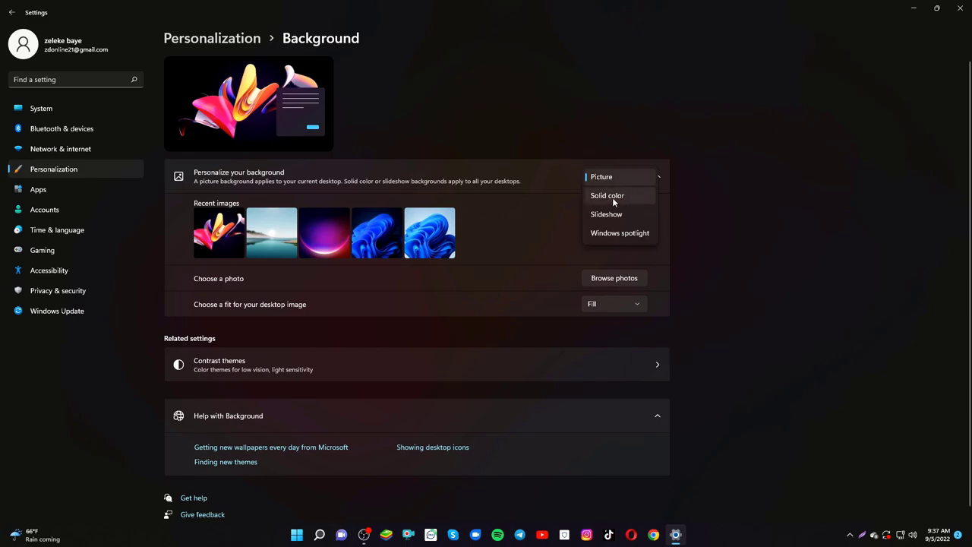
{"action": "left_click", "coordinate": [612, 196]}
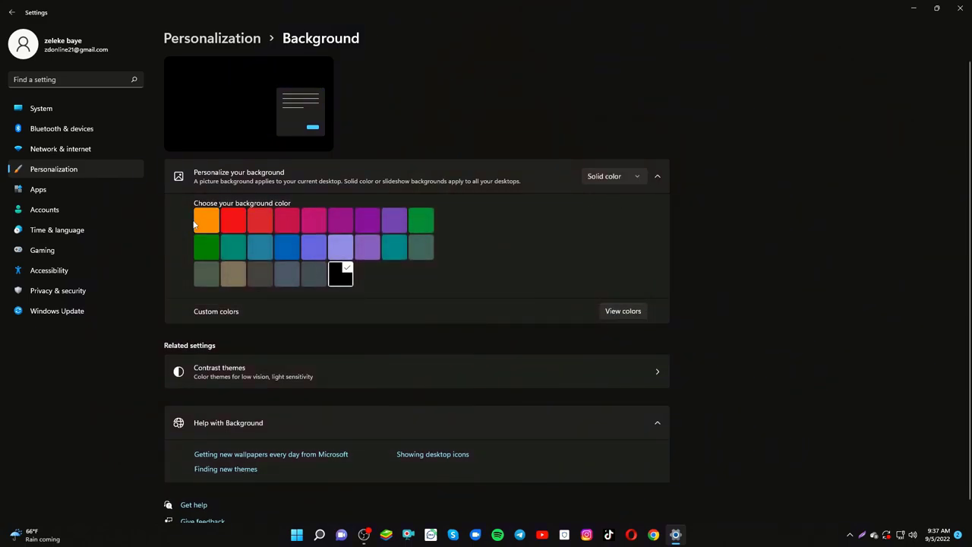
{"action": "left_click", "coordinate": [234, 250]}
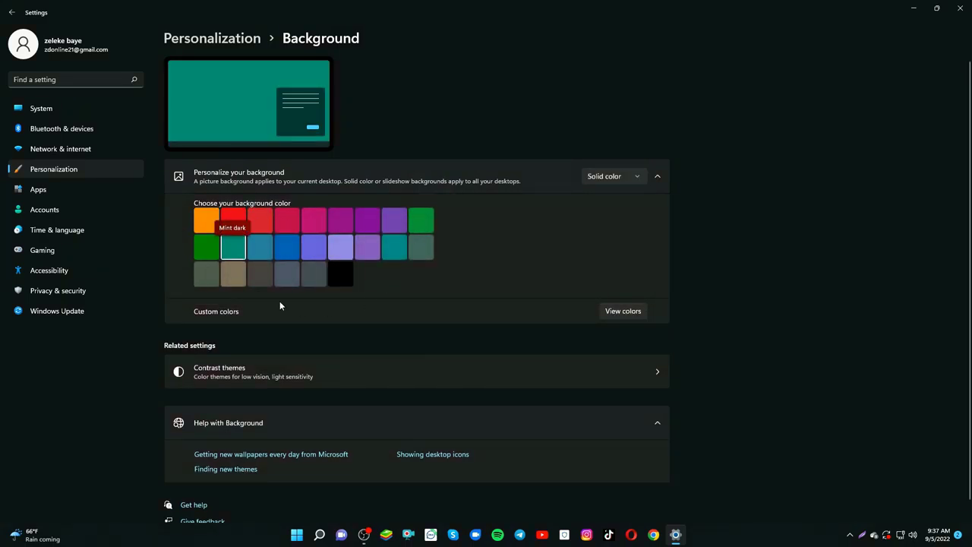
{"action": "left_click", "coordinate": [914, 8]}
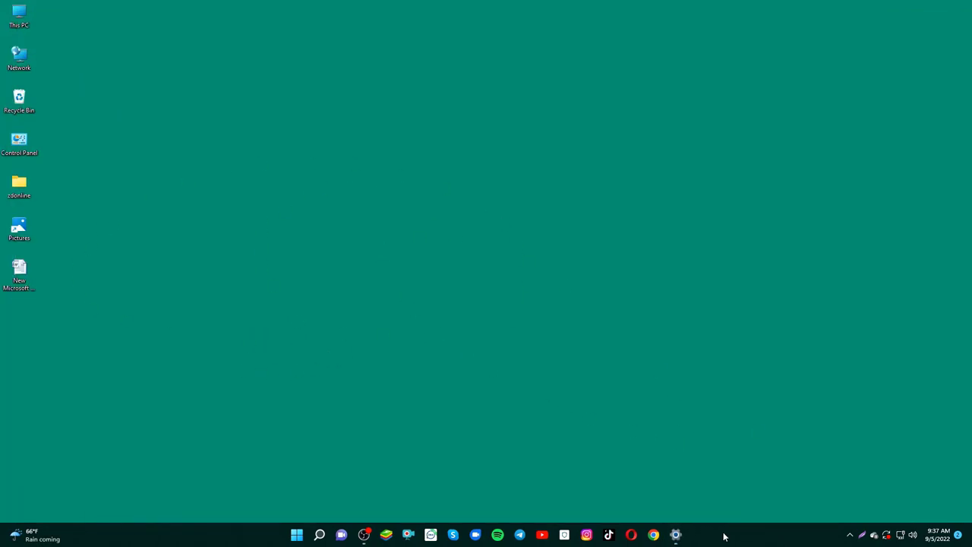
{"action": "left_click", "coordinate": [677, 534]}
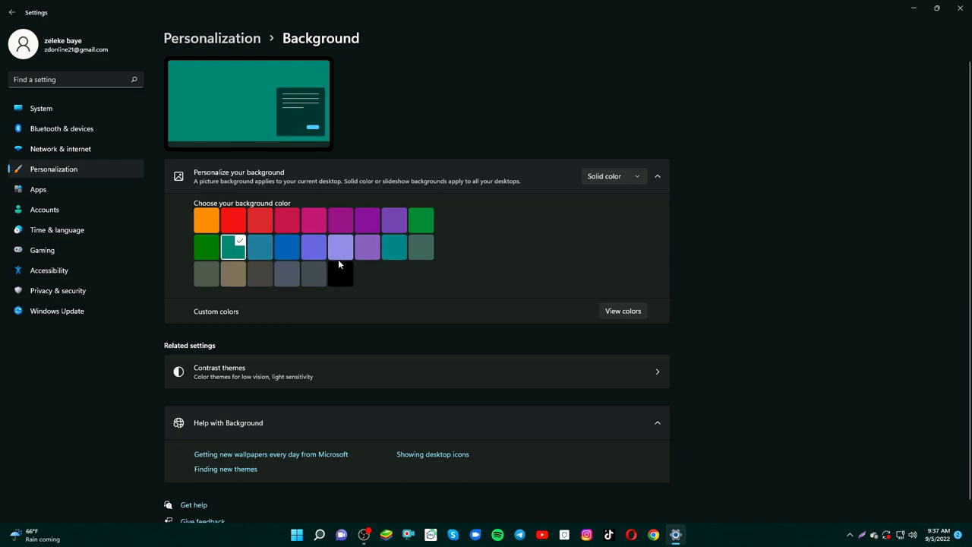
{"action": "left_click", "coordinate": [262, 250]}
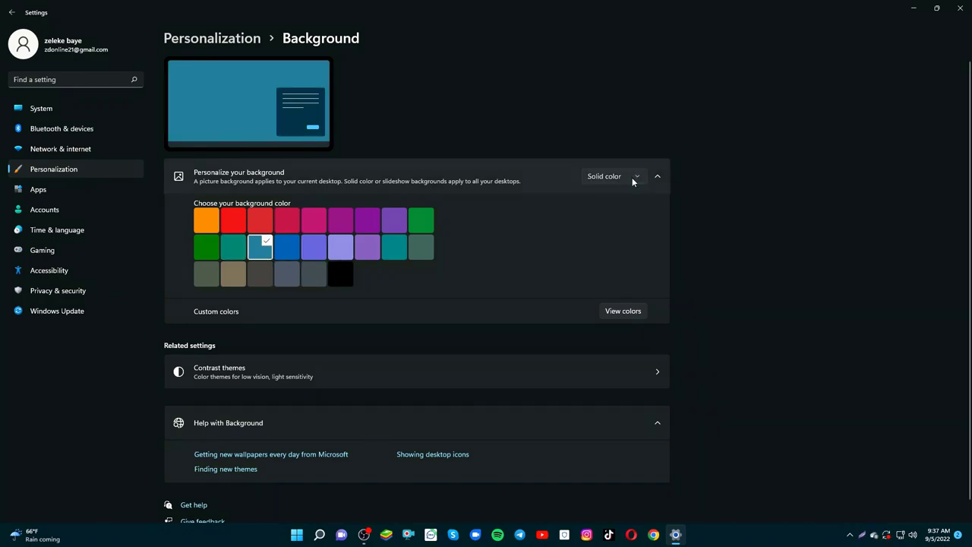
Set the background type to Slideshow and browse the Pictures, Saved Pictures and Music folders for a picture album.
{"action": "left_click", "coordinate": [632, 177]}
{"action": "left_click", "coordinate": [628, 195]}
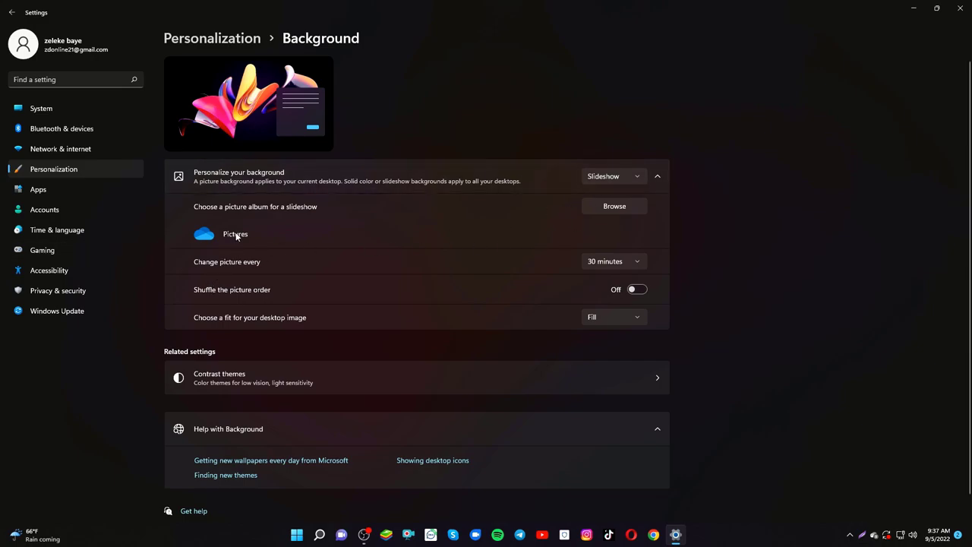
{"action": "left_click", "coordinate": [614, 206]}
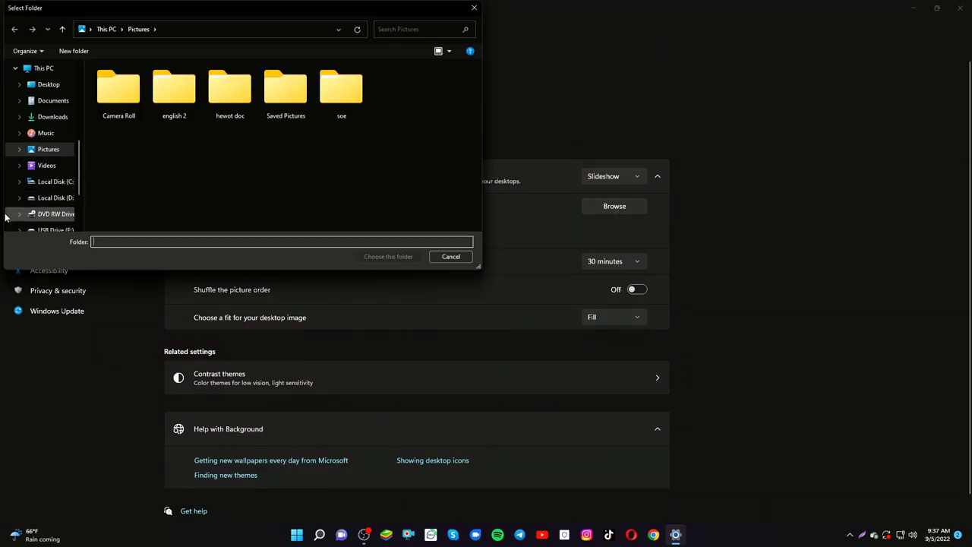
{"action": "left_click", "coordinate": [46, 152]}
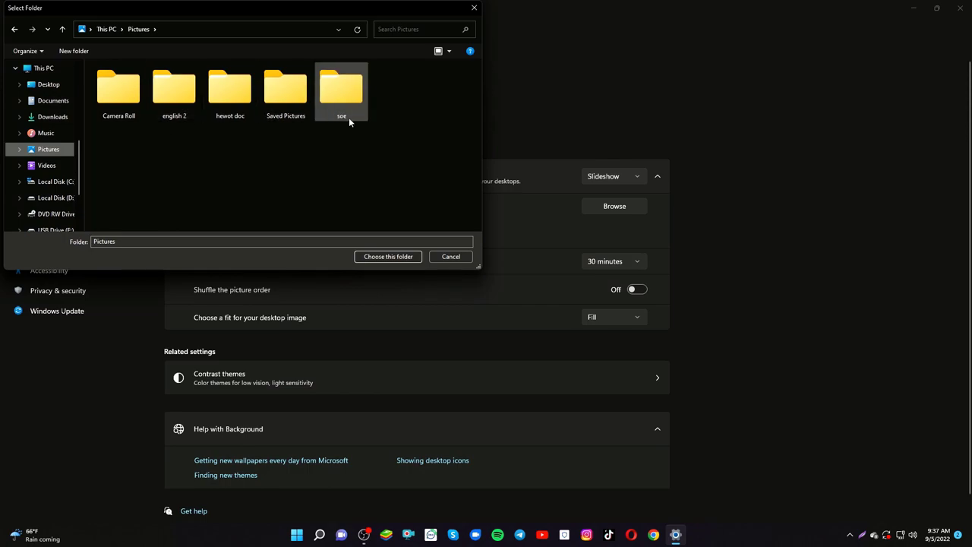
{"action": "double_click", "coordinate": [286, 90]}
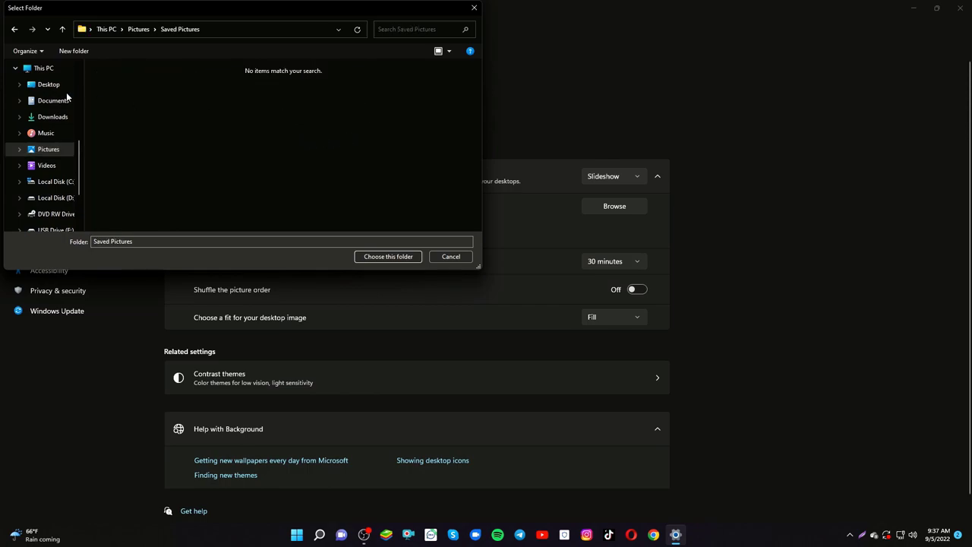
{"action": "left_click", "coordinate": [14, 29]}
{"action": "left_click", "coordinate": [48, 134]}
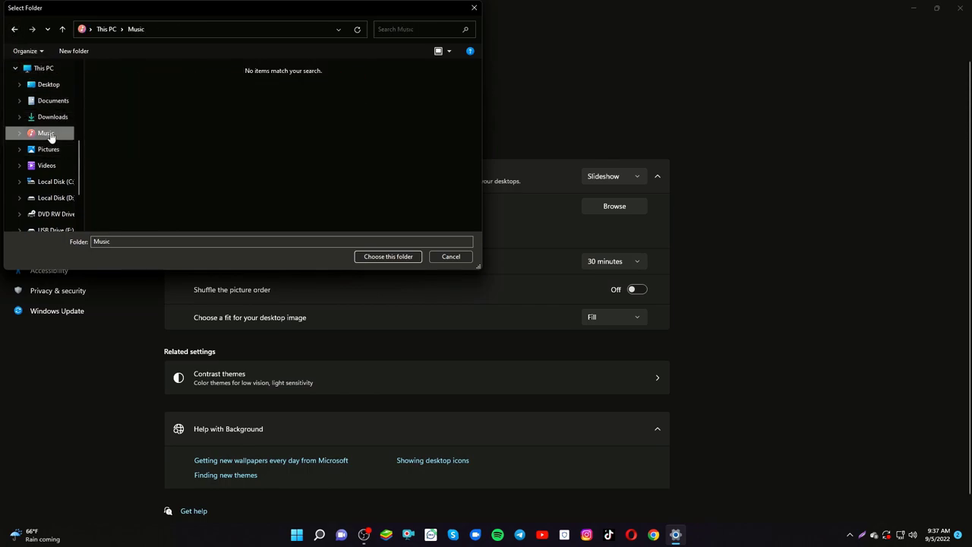
Look through the Downloads subfolders and choose the technology folder as the slideshow album.
{"action": "left_click", "coordinate": [53, 117]}
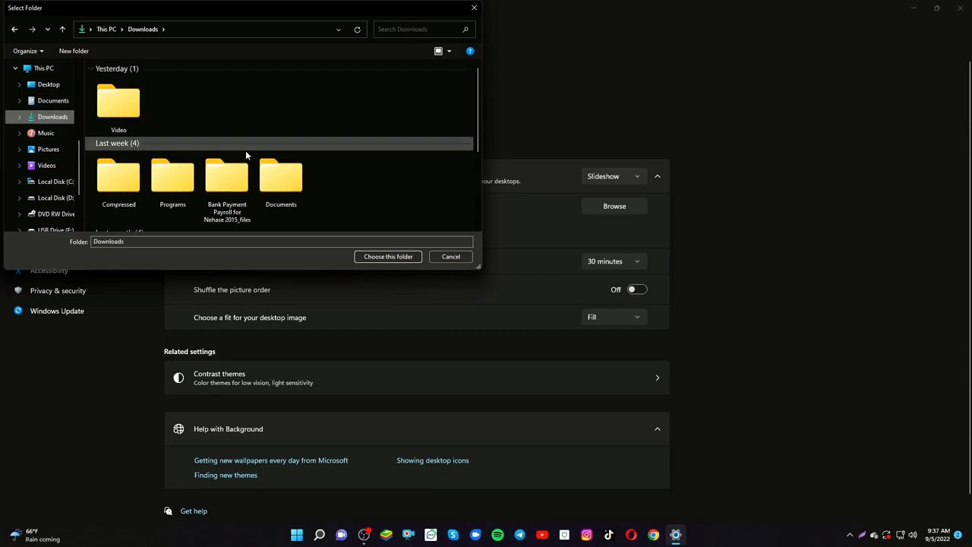
{"action": "scroll", "coordinate": [478, 122], "scroll_direction": "down", "scroll_amount": 1}
{"action": "left_click_drag", "start_coordinate": [478, 122], "coordinate": [467, 174]}
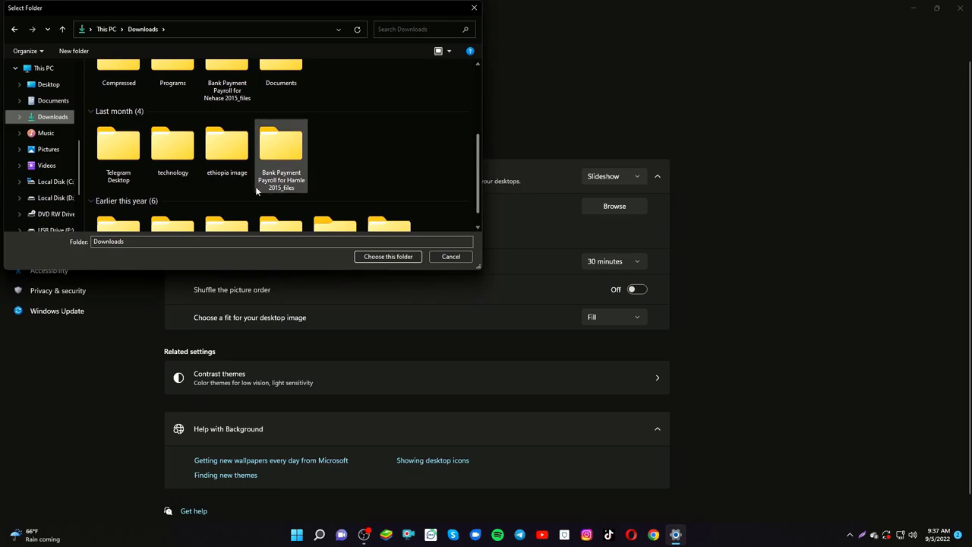
{"action": "double_click", "coordinate": [226, 163]}
{"action": "left_click", "coordinate": [15, 28]}
{"action": "double_click", "coordinate": [171, 192]}
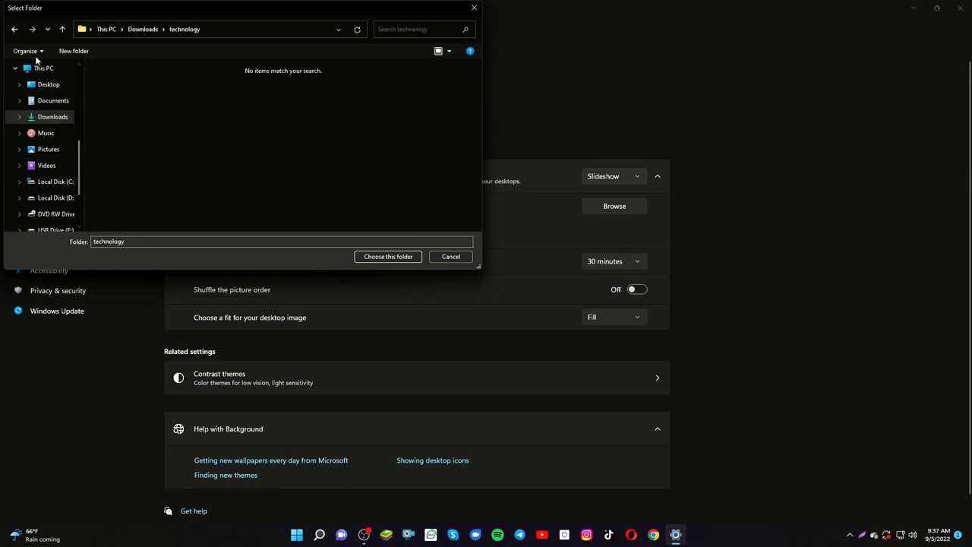
{"action": "left_click", "coordinate": [14, 29]}
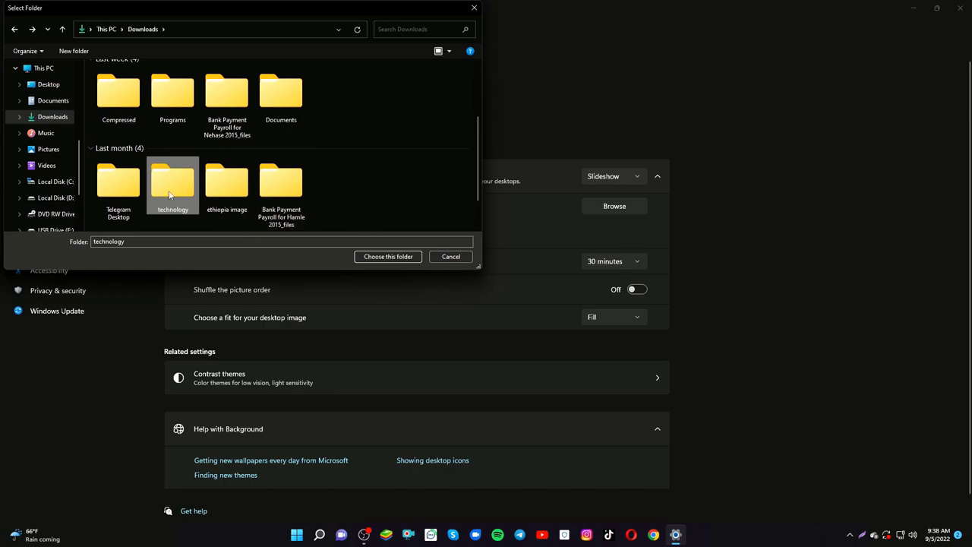
{"action": "left_click", "coordinate": [387, 256]}
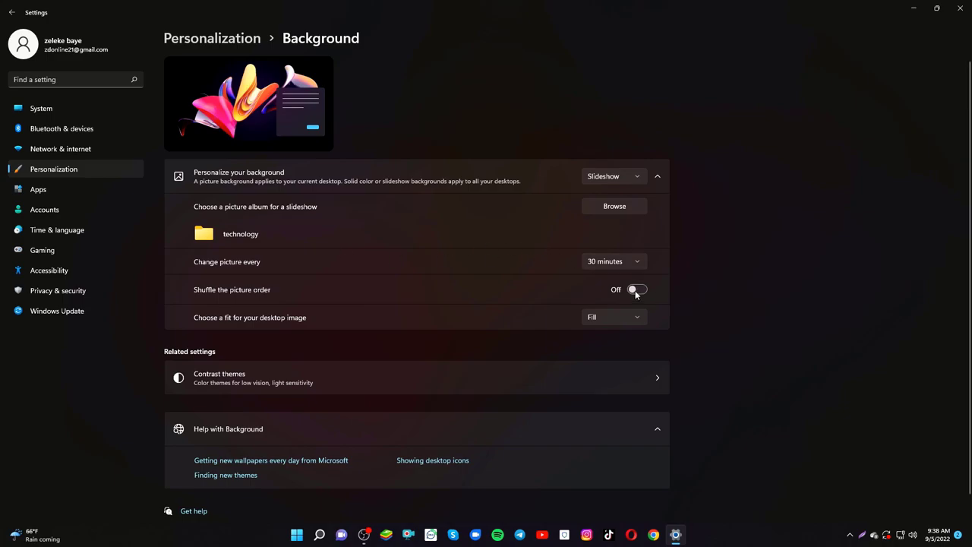
Check the slideshow on the desktop, return to the Background settings, and turn on shuffling of the picture order.
{"action": "left_click", "coordinate": [914, 8]}
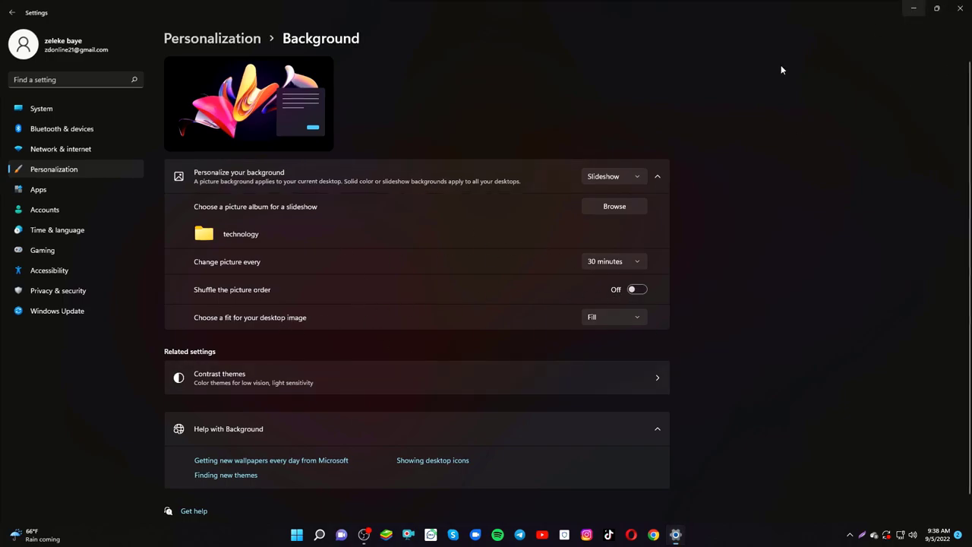
{"action": "left_click", "coordinate": [676, 535]}
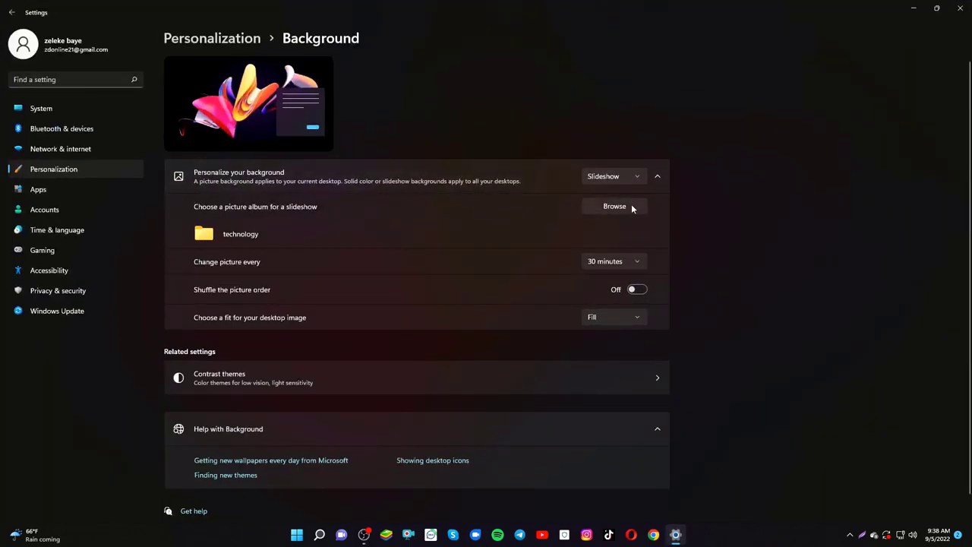
{"action": "left_click", "coordinate": [634, 290]}
Set the background to Windows spotlight, view it on the desktop, and return to the Background settings.
{"action": "left_click", "coordinate": [622, 176]}
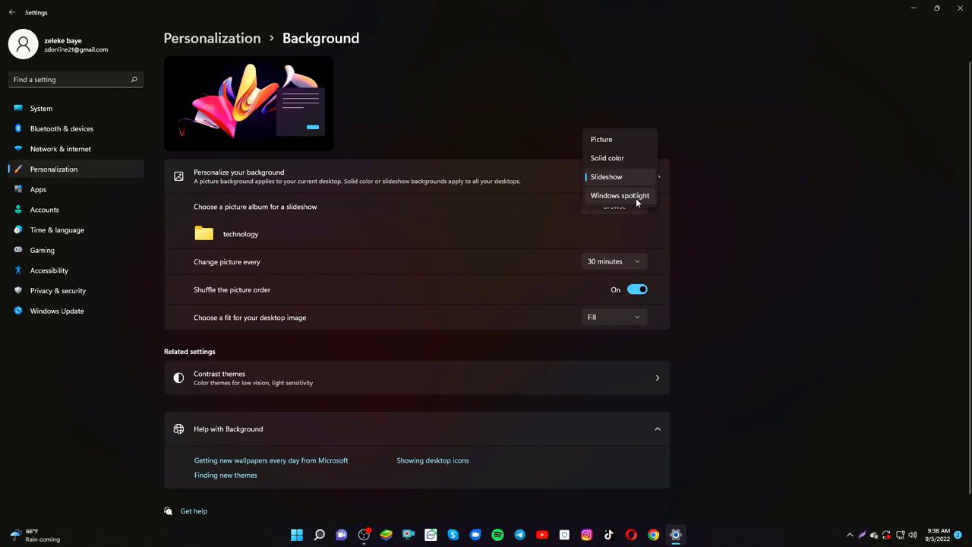
{"action": "left_click", "coordinate": [636, 198]}
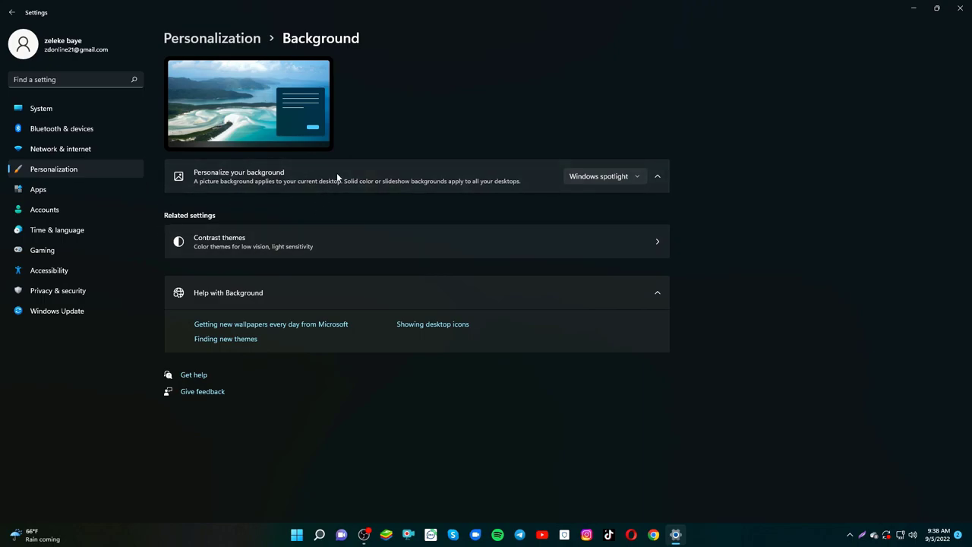
{"action": "left_click", "coordinate": [914, 8]}
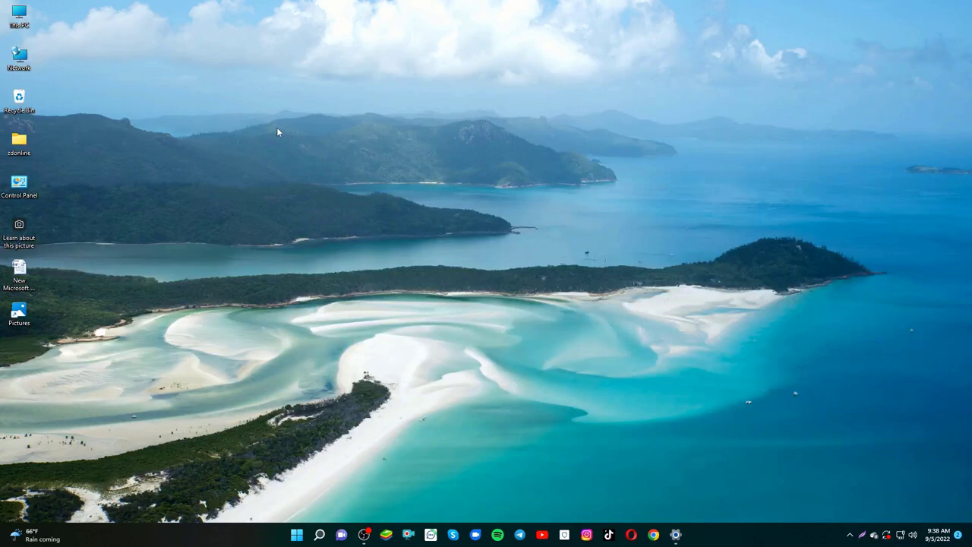
{"action": "left_click", "coordinate": [677, 535]}
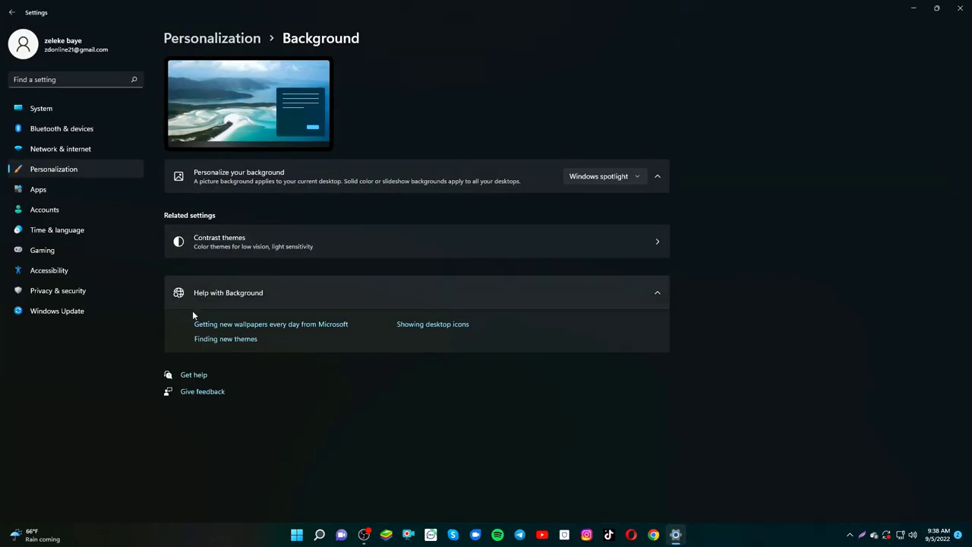
Open the contrast themes, select Aquatic, Desert, Dusk and Night sky in turn without applying them, and set the choice back to None.
{"action": "left_click", "coordinate": [650, 247]}
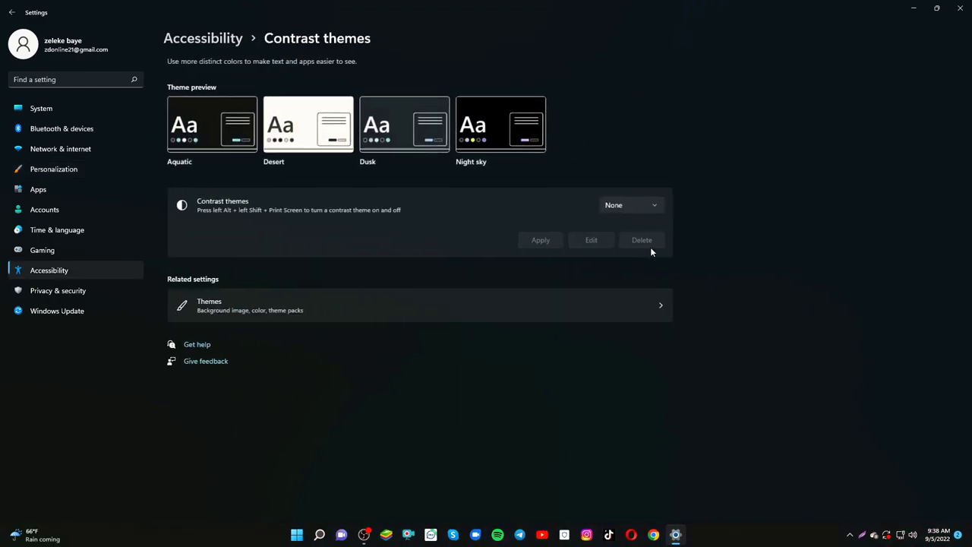
{"action": "left_click", "coordinate": [648, 205]}
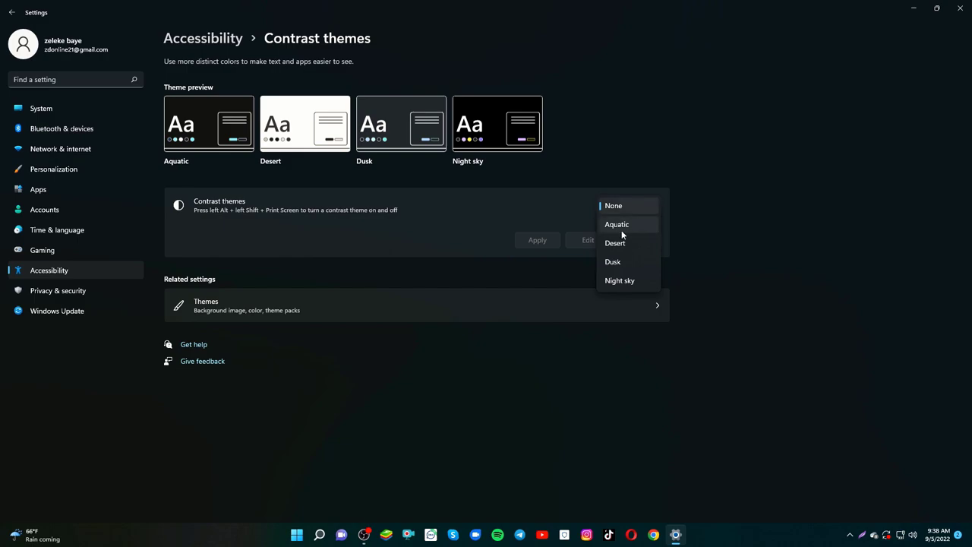
{"action": "left_click", "coordinate": [625, 230]}
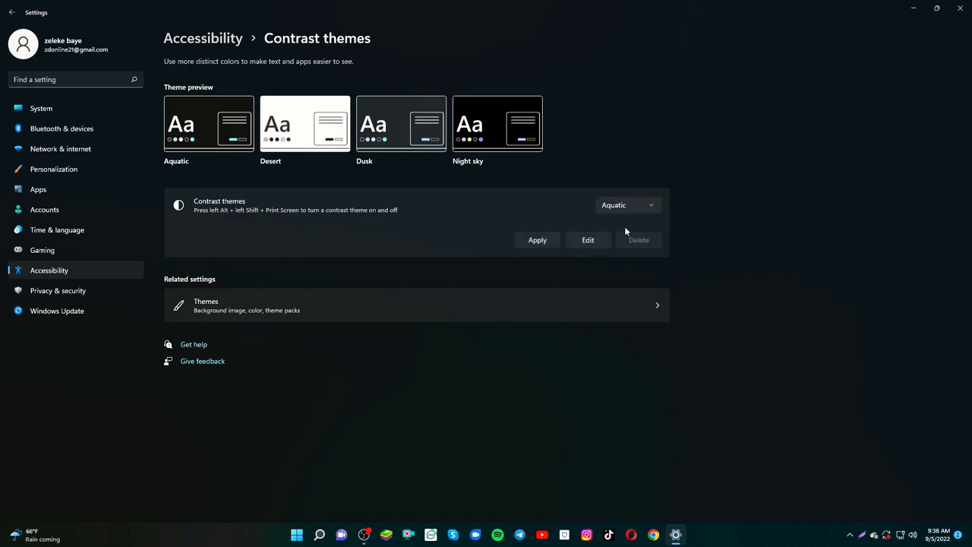
{"action": "left_click", "coordinate": [627, 207]}
{"action": "left_click", "coordinate": [630, 224]}
{"action": "left_click", "coordinate": [636, 203]}
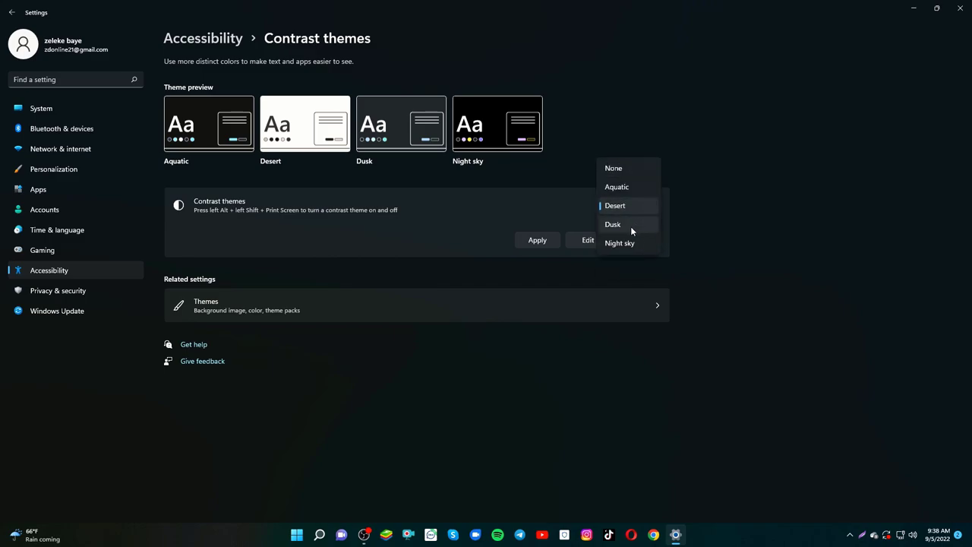
{"action": "left_click", "coordinate": [623, 224]}
{"action": "left_click", "coordinate": [634, 207]}
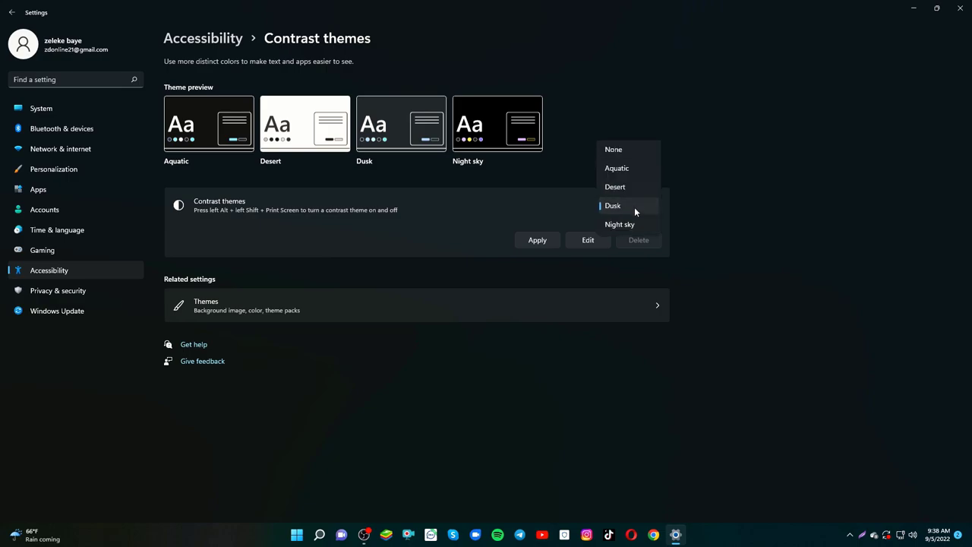
{"action": "left_click", "coordinate": [628, 224]}
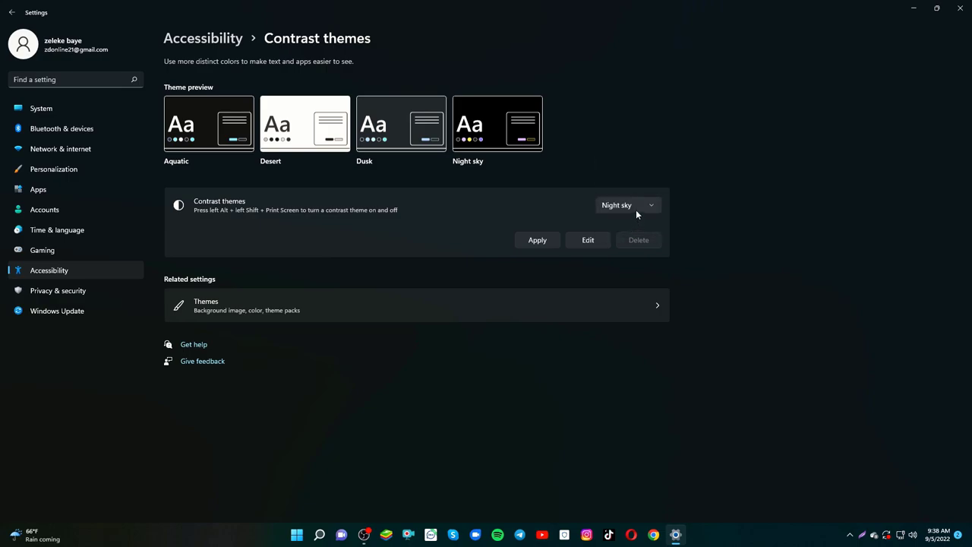
{"action": "left_click", "coordinate": [635, 207]}
{"action": "left_click", "coordinate": [615, 130]}
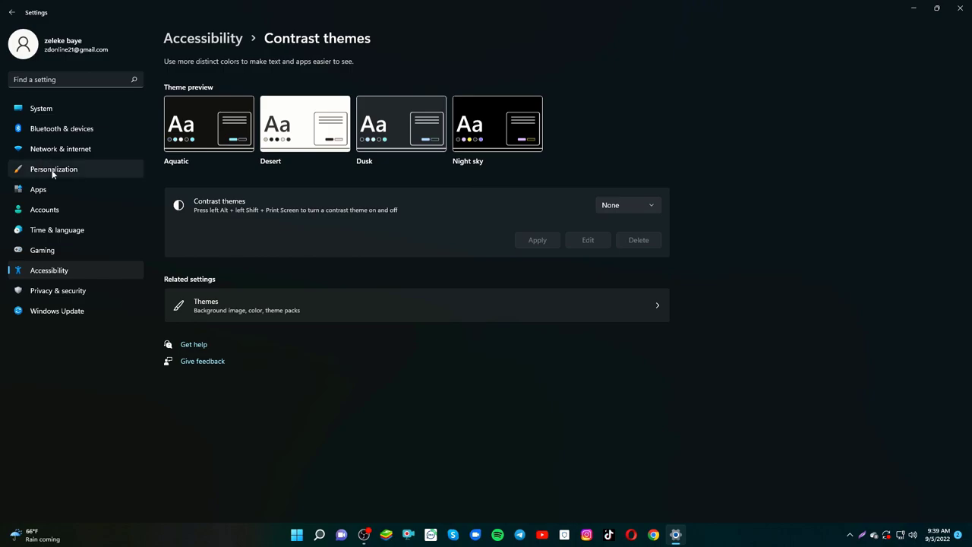
Return to the Background settings, switch the type to Picture, try the lake sunrise image, and apply the purple glow image.
{"action": "left_click", "coordinate": [25, 170]}
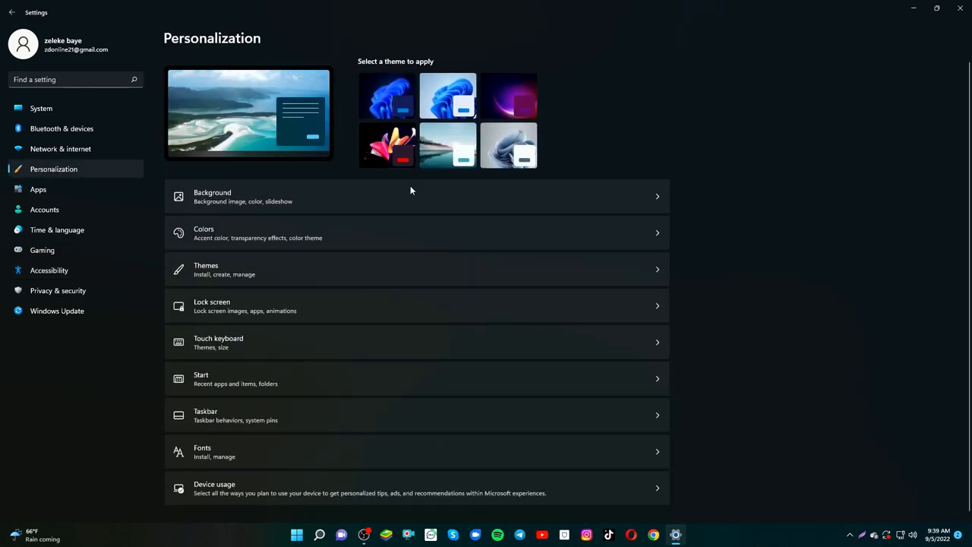
{"action": "left_click", "coordinate": [311, 207]}
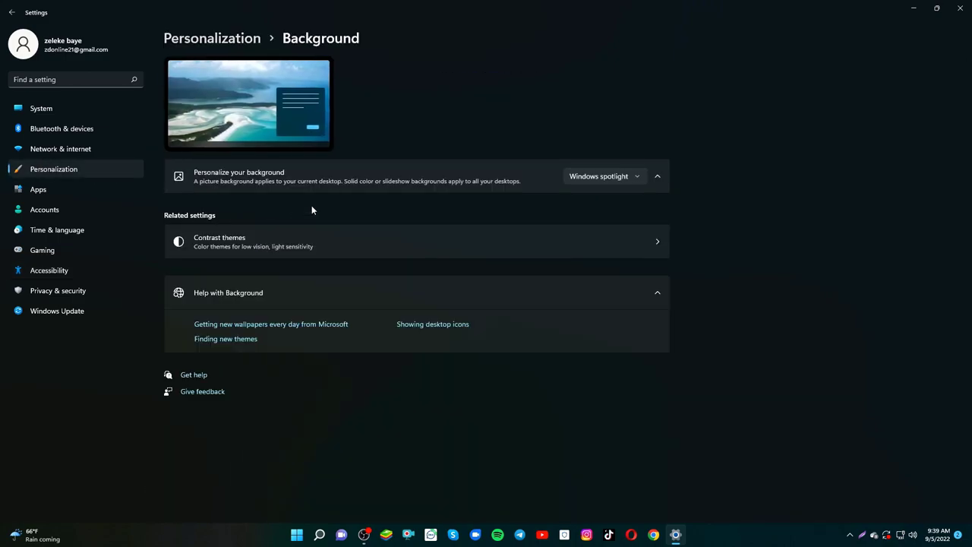
{"action": "left_click", "coordinate": [632, 177]}
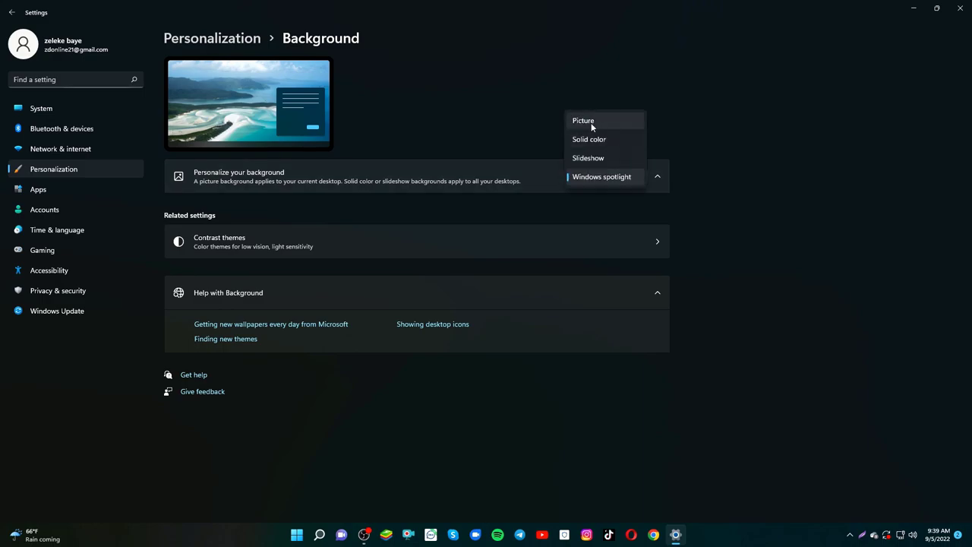
{"action": "left_click", "coordinate": [591, 122]}
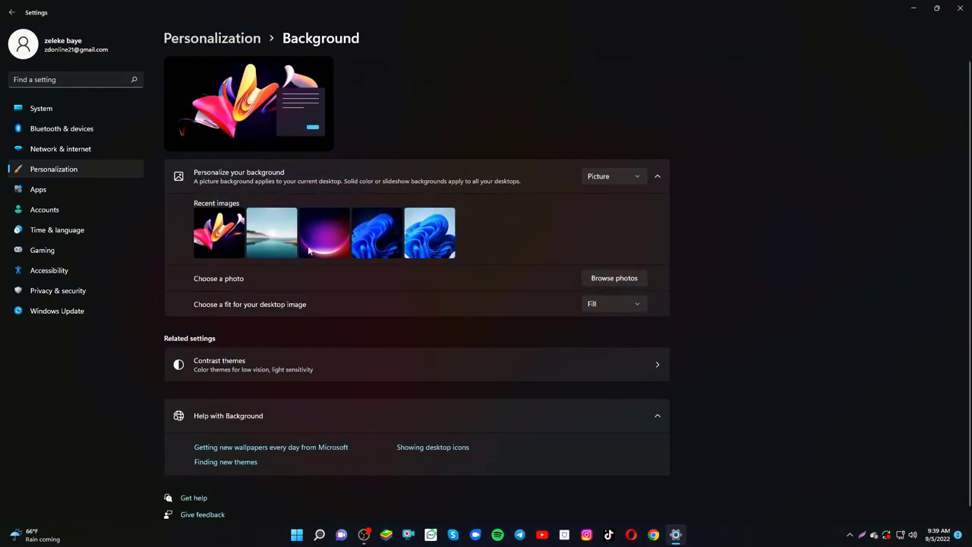
{"action": "left_click", "coordinate": [273, 244]}
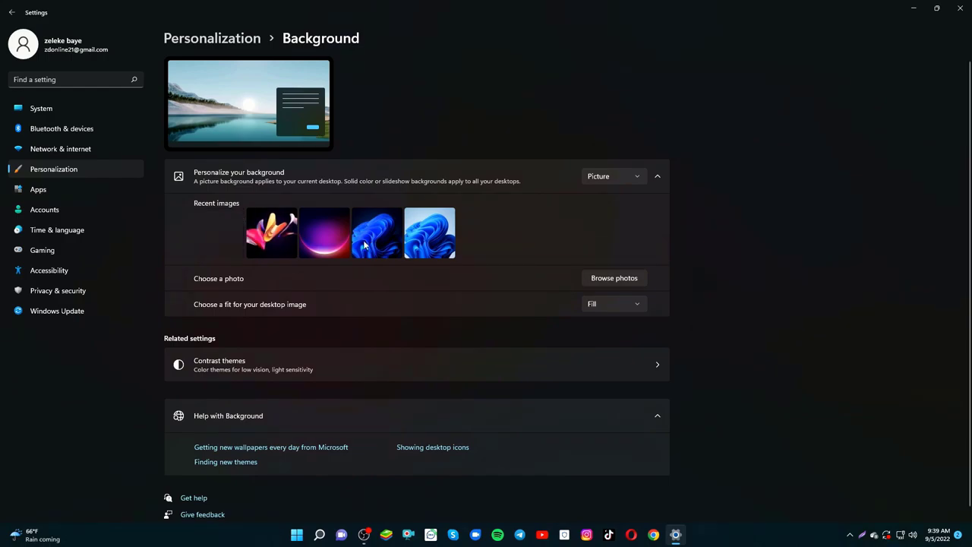
{"action": "left_click", "coordinate": [325, 245]}
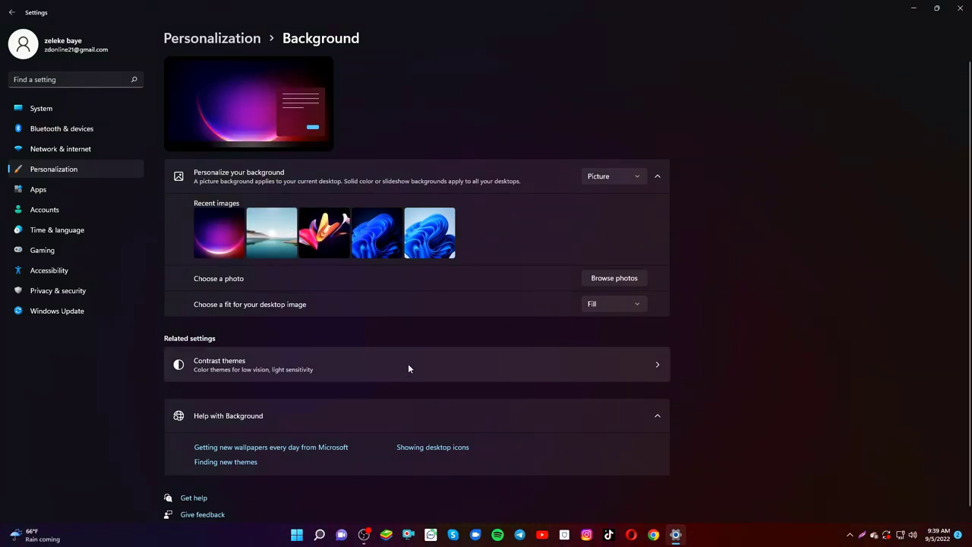
Set the desktop image fit to Fit, view the background on the desktop, and return to the Background settings.
{"action": "left_click", "coordinate": [629, 305]}
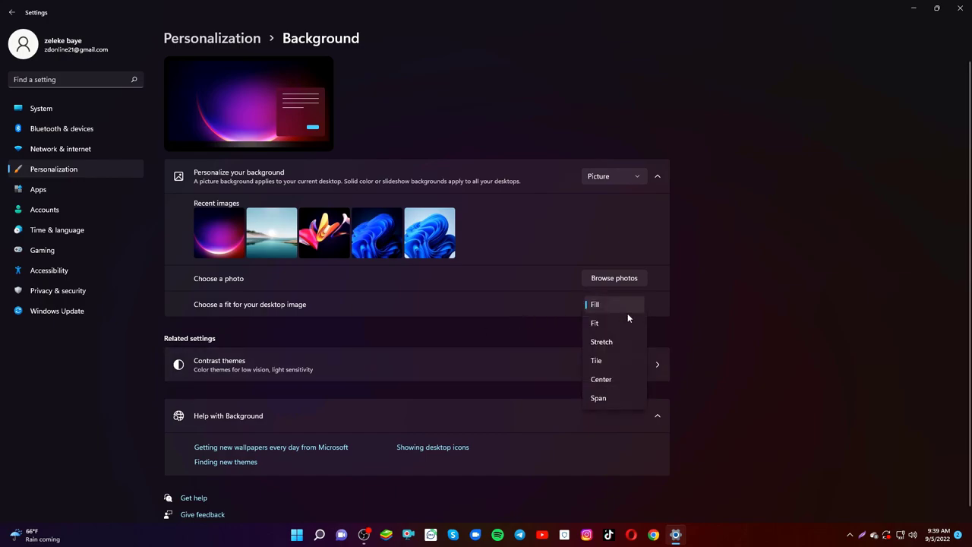
{"action": "left_click", "coordinate": [603, 324]}
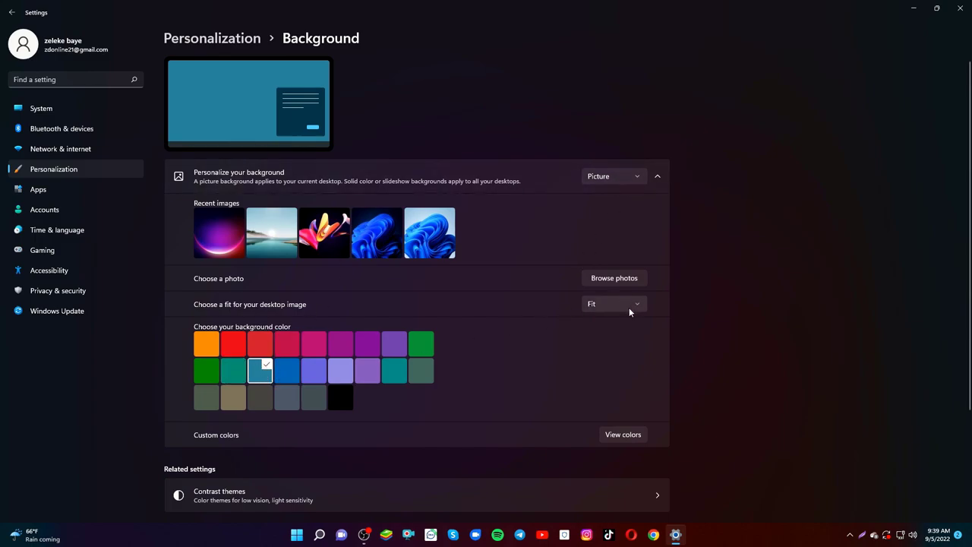
{"action": "left_click", "coordinate": [914, 8]}
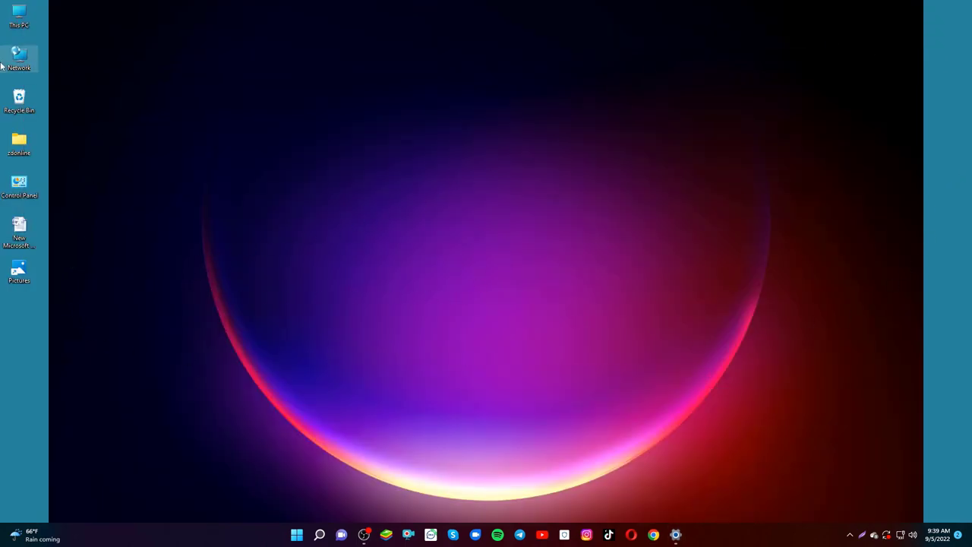
{"action": "left_click", "coordinate": [678, 537]}
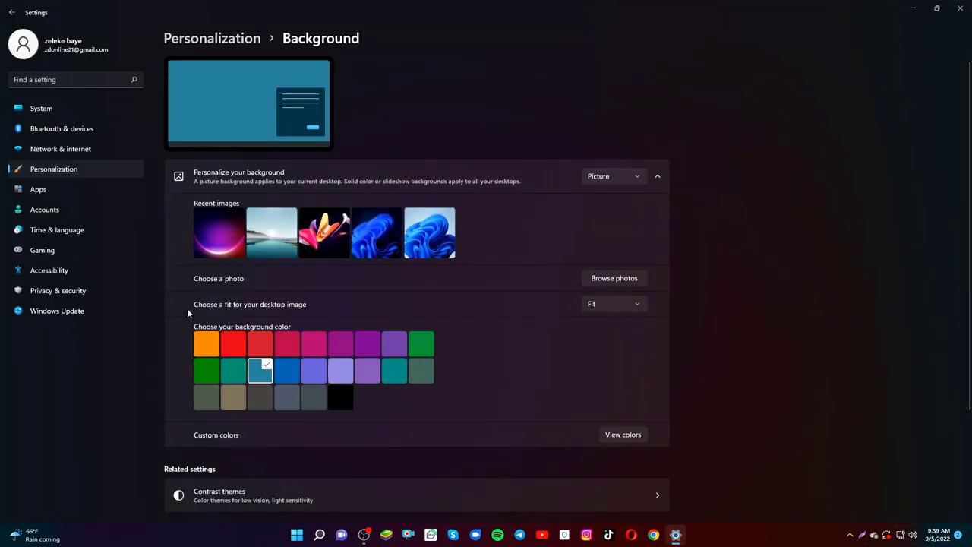
Shrink the Settings window so the desktop shows beside it, and try the Center and Span image fits.
{"action": "left_click", "coordinate": [941, 9]}
{"action": "left_click_drag", "start_coordinate": [499, 131], "coordinate": [635, 52]}
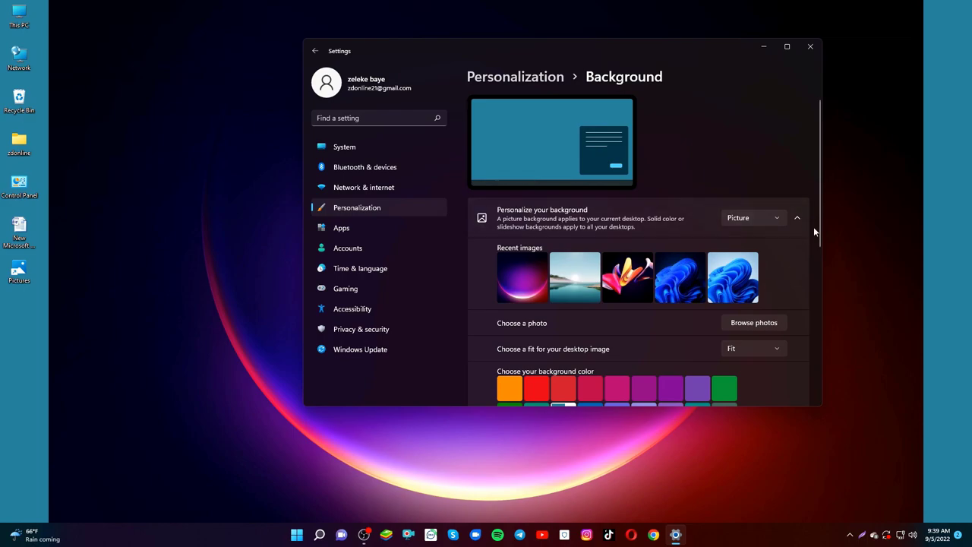
{"action": "left_click", "coordinate": [774, 348]}
{"action": "left_click", "coordinate": [749, 366]}
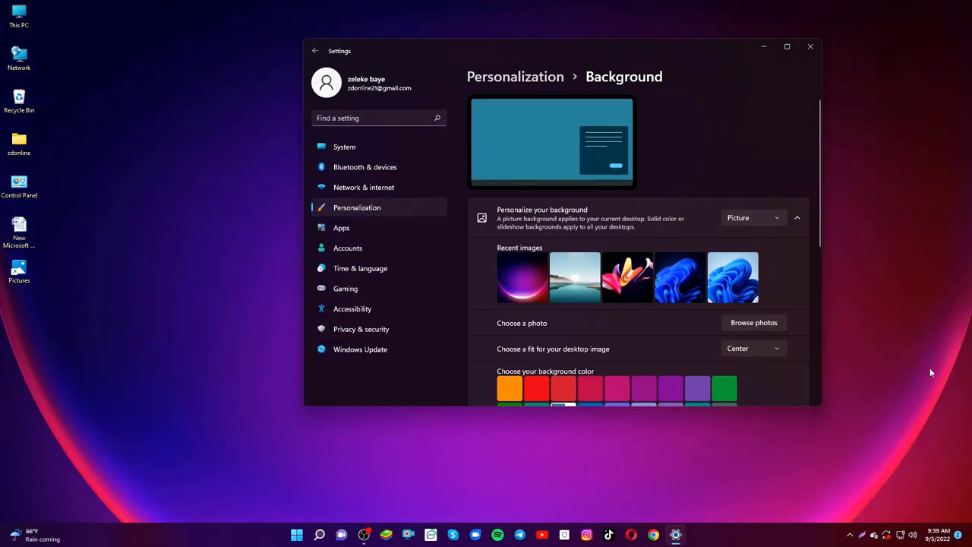
{"action": "left_click", "coordinate": [775, 355]}
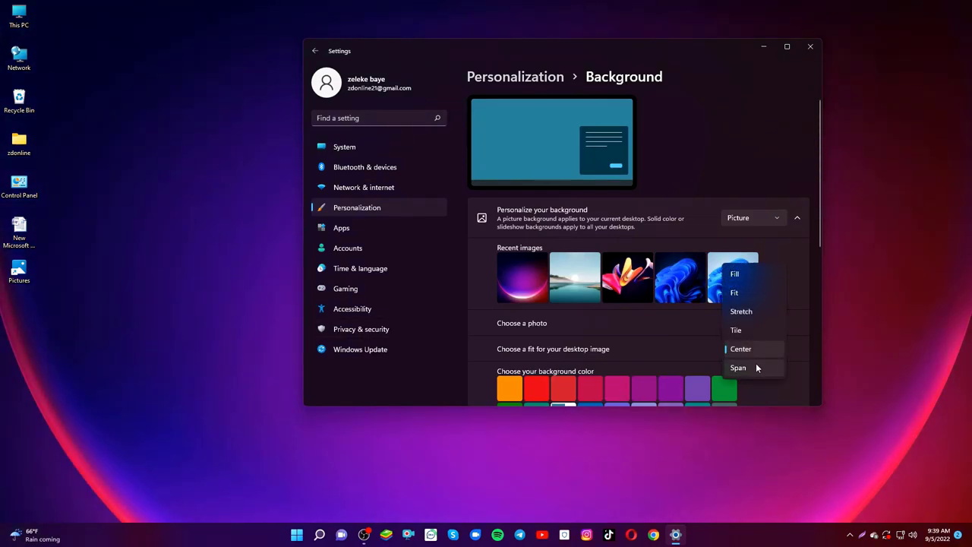
{"action": "left_click", "coordinate": [758, 368]}
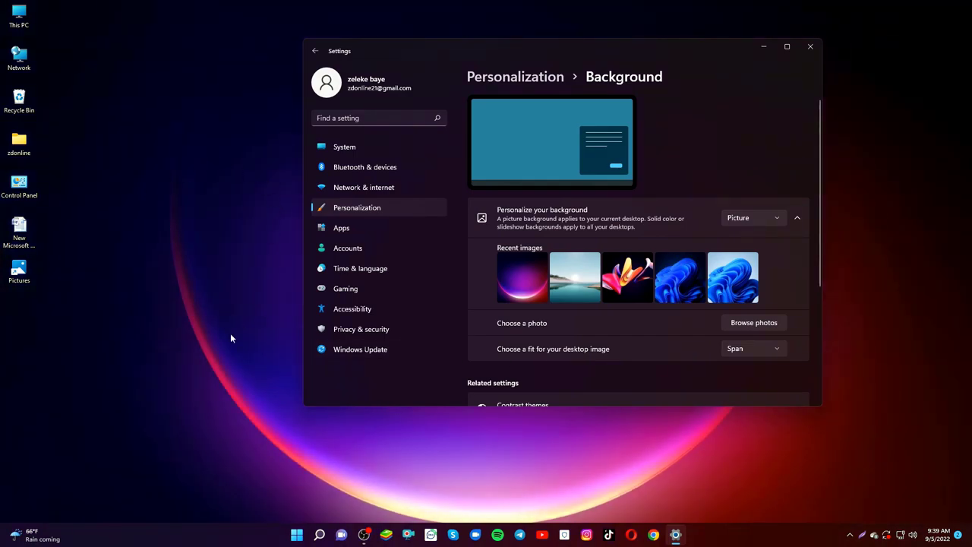
Make the Settings window taller, reposition it, and set the desktop image fit to Fill.
{"action": "left_click", "coordinate": [779, 350]}
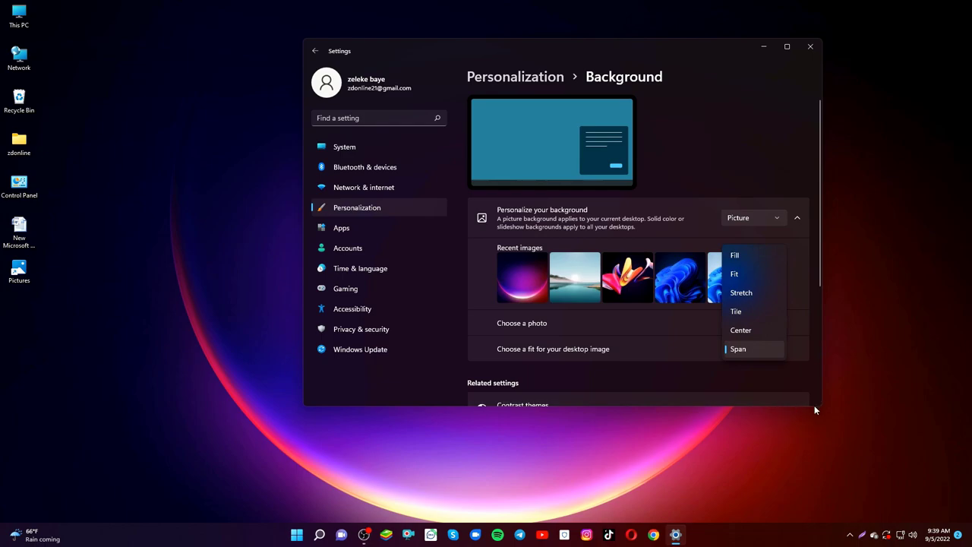
{"action": "left_click", "coordinate": [672, 41]}
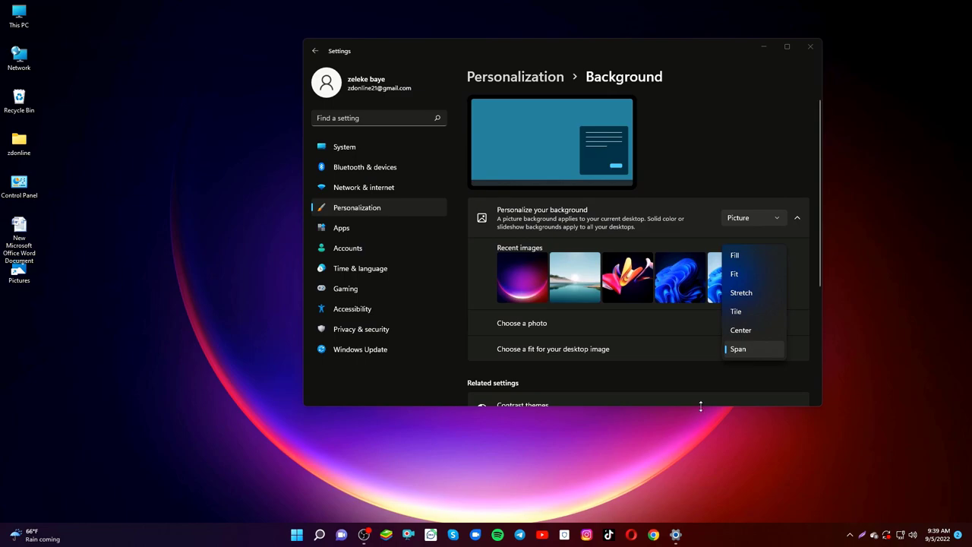
{"action": "left_click_drag", "start_coordinate": [699, 411], "coordinate": [712, 492]}
{"action": "left_click_drag", "start_coordinate": [601, 47], "coordinate": [584, 28]}
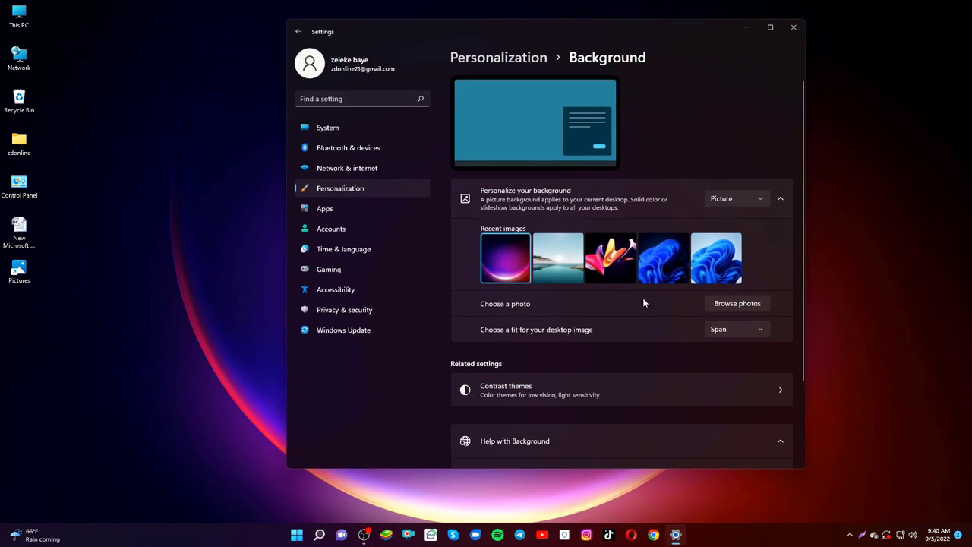
{"action": "left_click", "coordinate": [755, 330]}
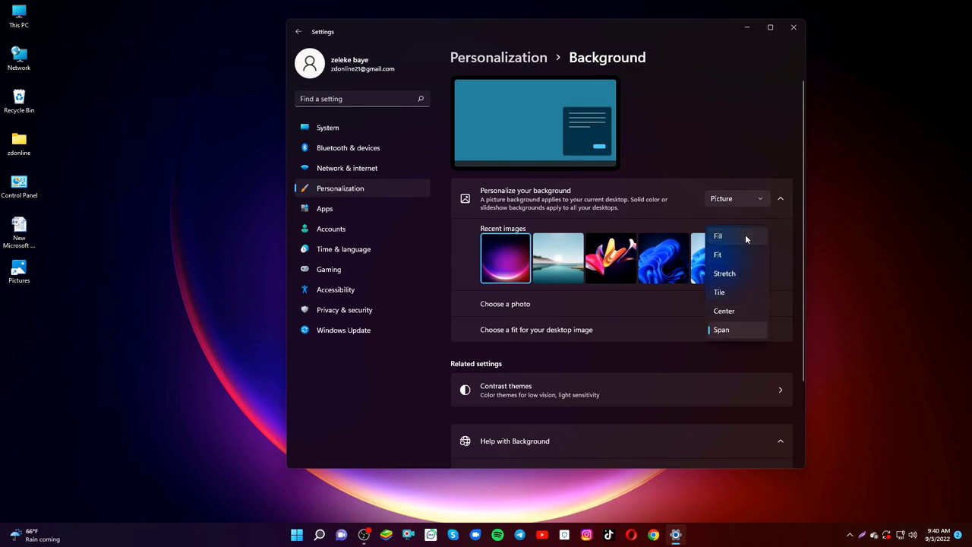
{"action": "left_click", "coordinate": [744, 236]}
Look through the rest of the Background page, maximize the Settings window, and close it.
{"action": "scroll", "coordinate": [642, 384], "scroll_direction": "down", "scroll_amount": 3}
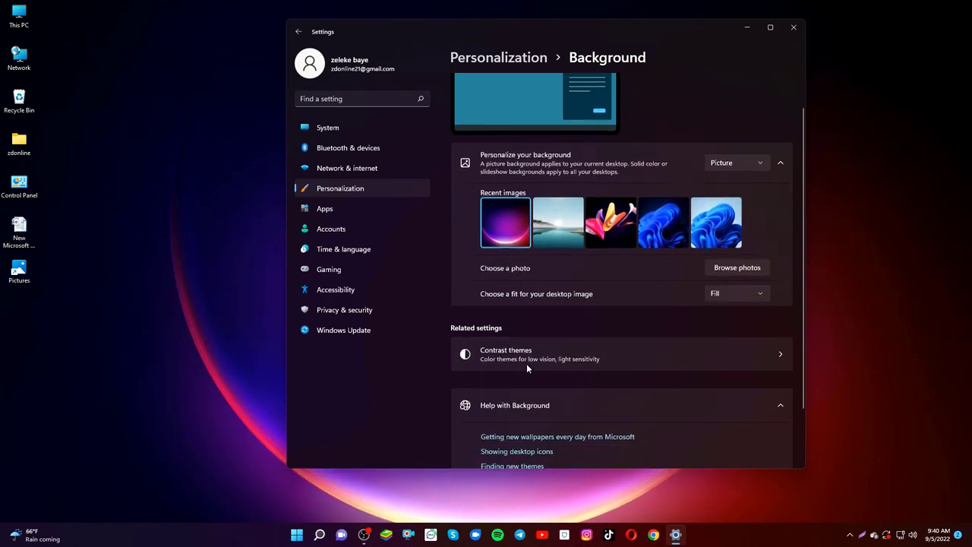
{"action": "scroll", "coordinate": [718, 291], "scroll_direction": "up", "scroll_amount": 3}
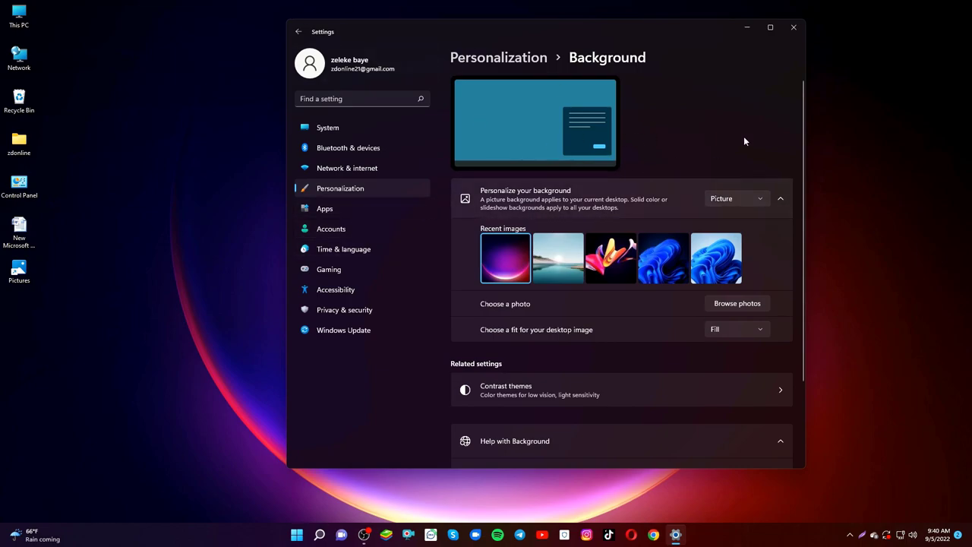
{"action": "scroll", "coordinate": [753, 159], "scroll_direction": "down", "scroll_amount": 1}
{"action": "scroll", "coordinate": [754, 159], "scroll_direction": "down", "scroll_amount": 1}
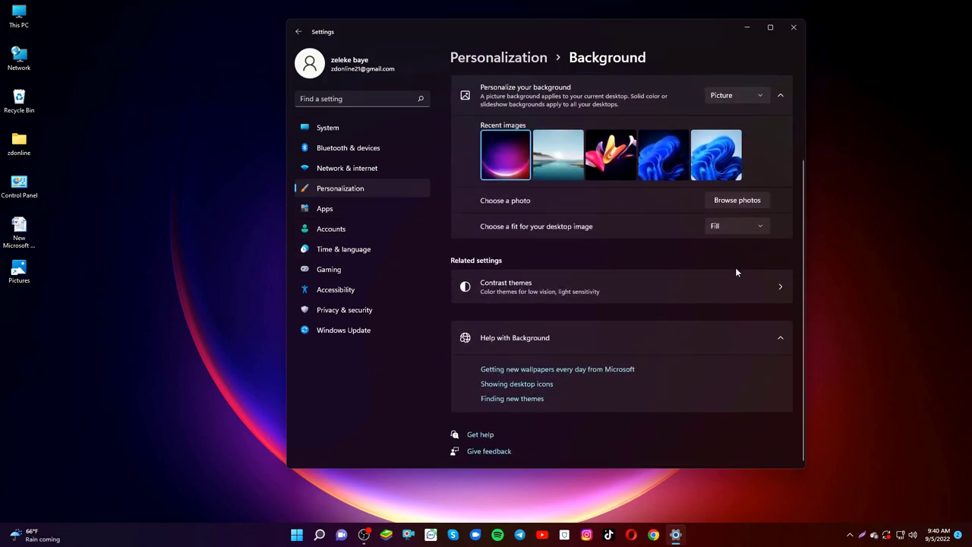
{"action": "scroll", "coordinate": [790, 182], "scroll_direction": "up", "scroll_amount": 2}
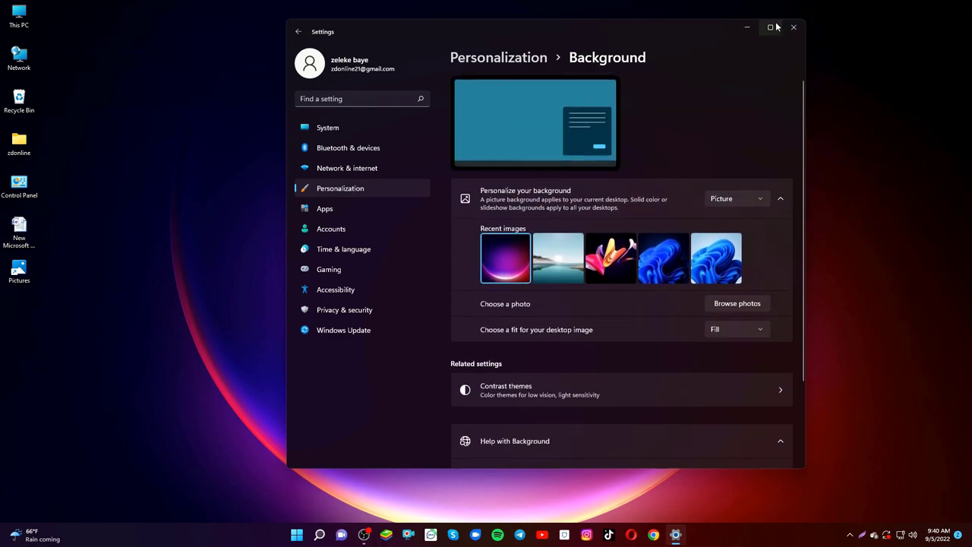
{"action": "left_click", "coordinate": [771, 28]}
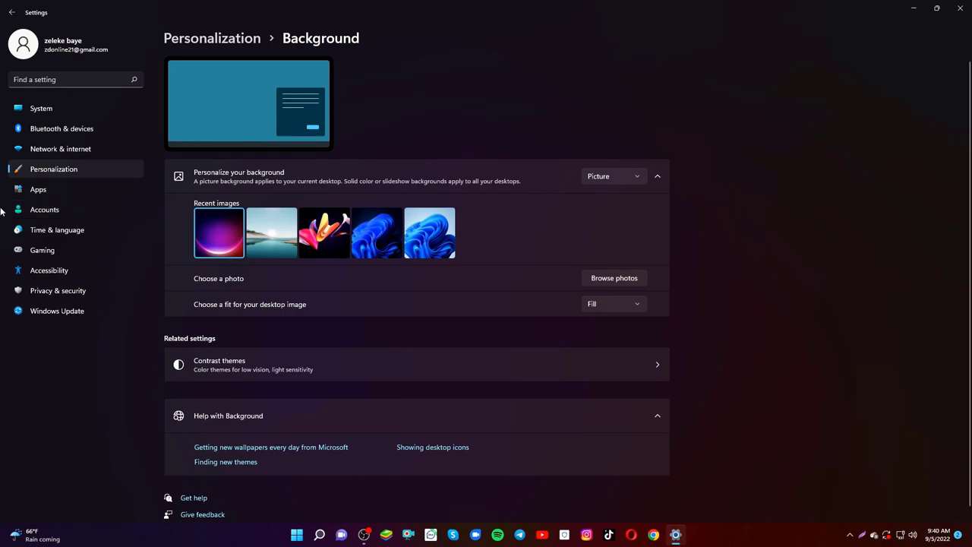
{"action": "left_click", "coordinate": [960, 7]}
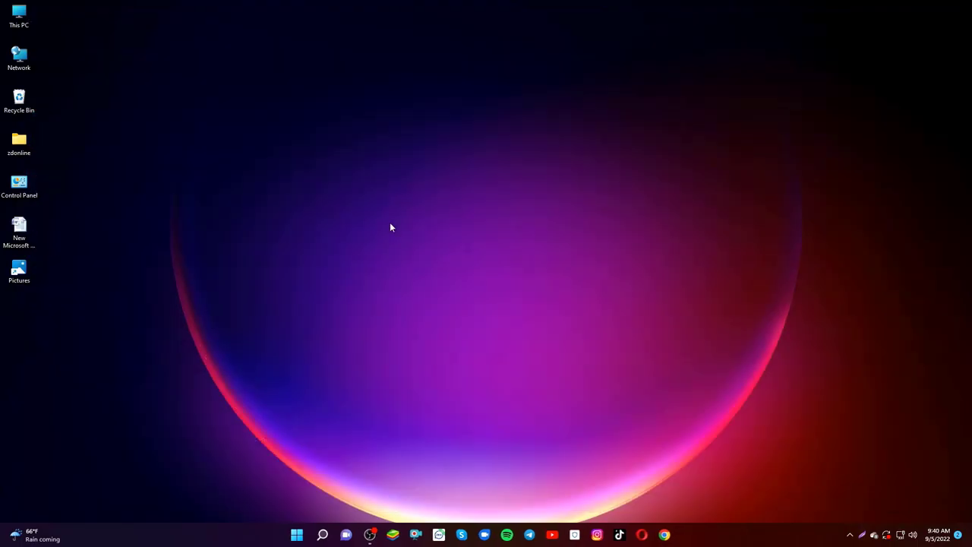
Open the Personalization settings from the desktop and go to the Colors page.
{"action": "right_click", "coordinate": [338, 228]}
{"action": "left_click", "coordinate": [348, 322]}
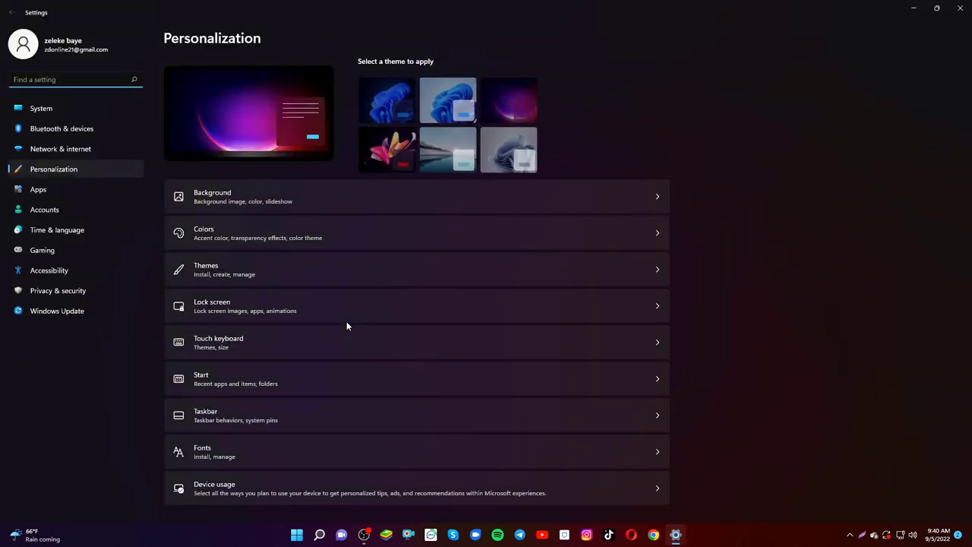
{"action": "left_click", "coordinate": [235, 238]}
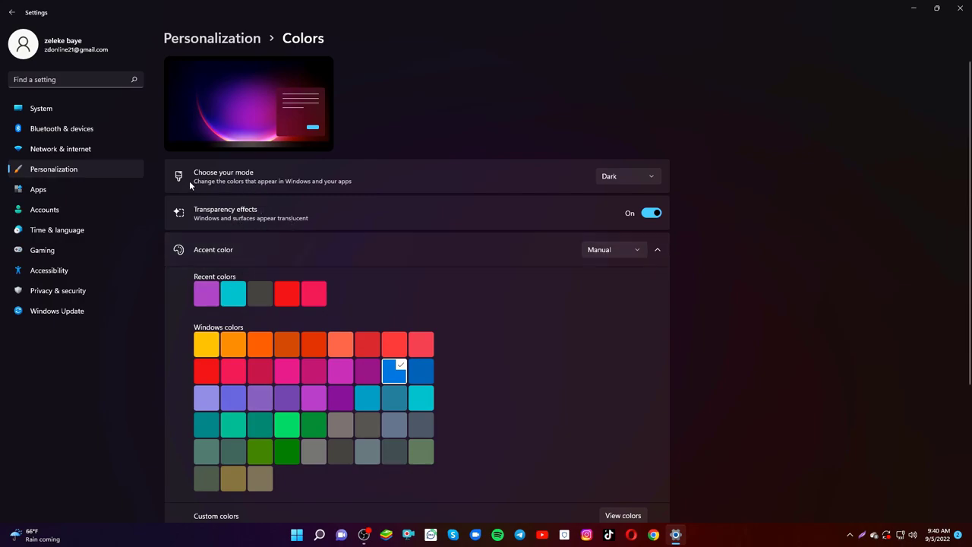
Set the color mode to Light, and check its look on the desktop and in the Start menu.
{"action": "left_click", "coordinate": [628, 177]}
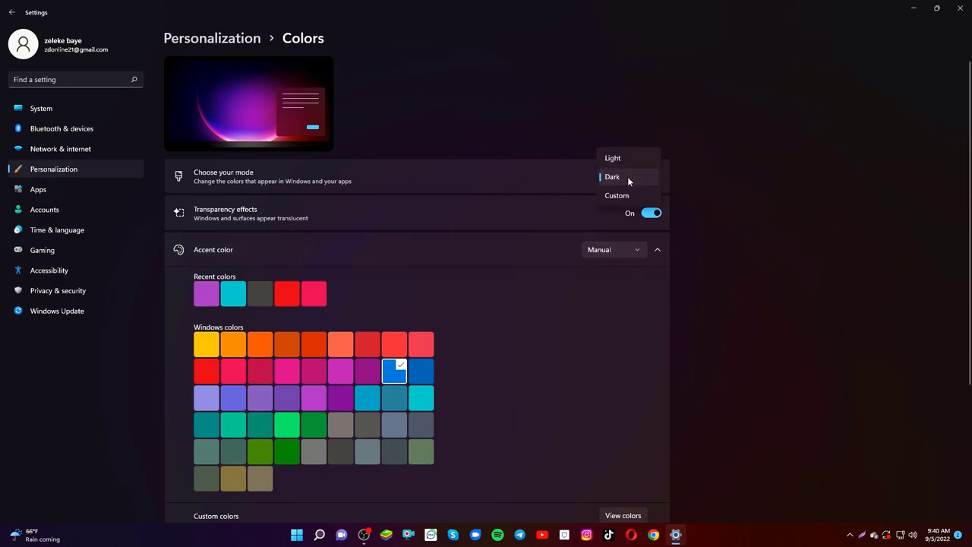
{"action": "left_click", "coordinate": [625, 159]}
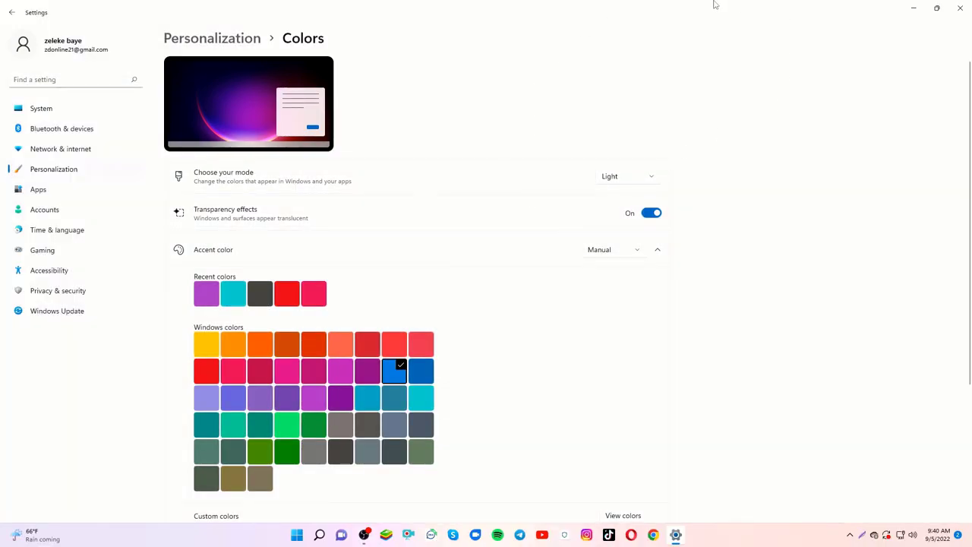
{"action": "left_click_drag", "start_coordinate": [714, 5], "coordinate": [581, 23]}
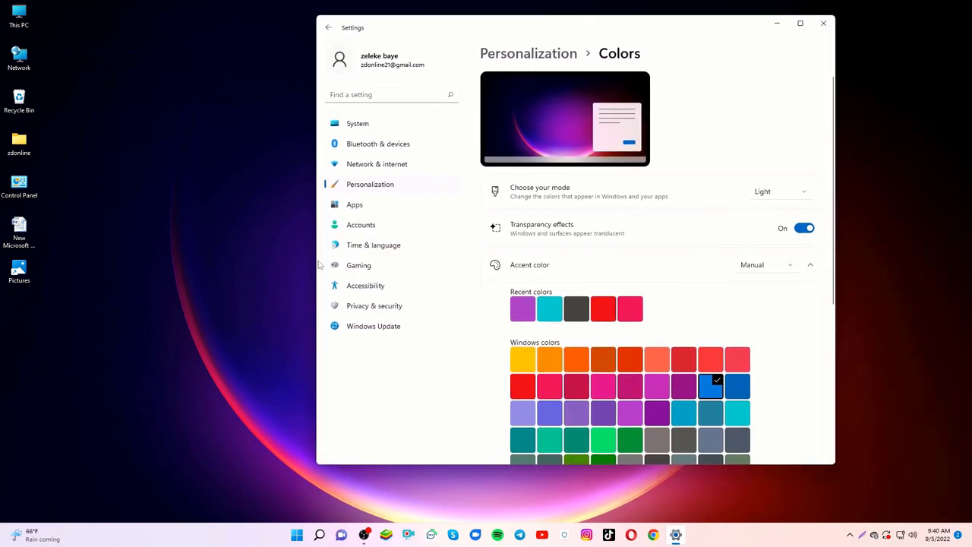
{"action": "left_click", "coordinate": [297, 536]}
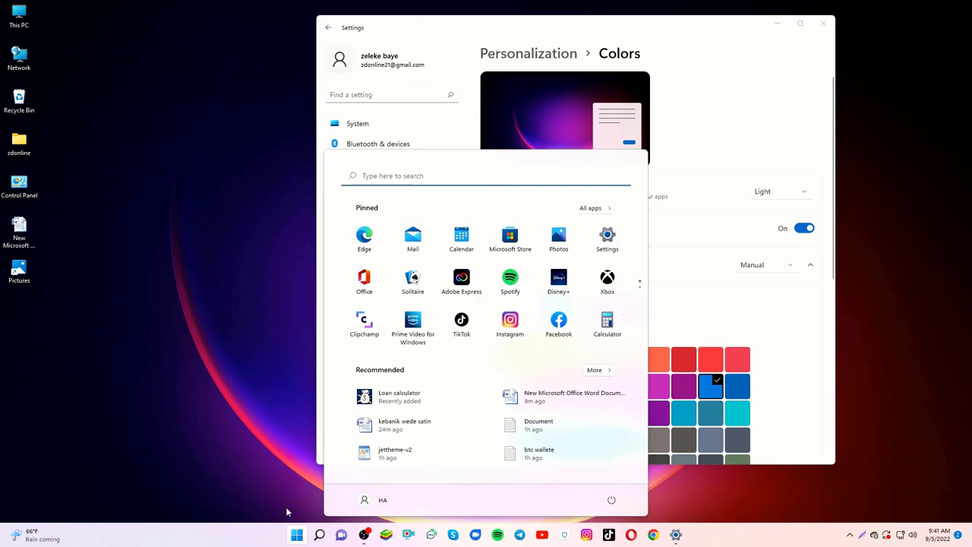
{"action": "key", "text": "Escape"}
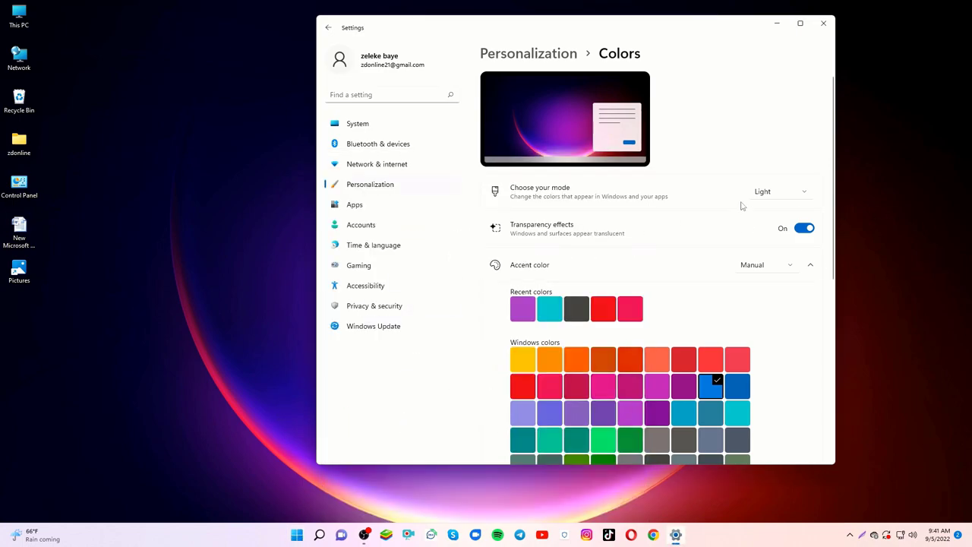
Set the color mode to Dark, and switch the transparency effects off and on again.
{"action": "left_click", "coordinate": [785, 198]}
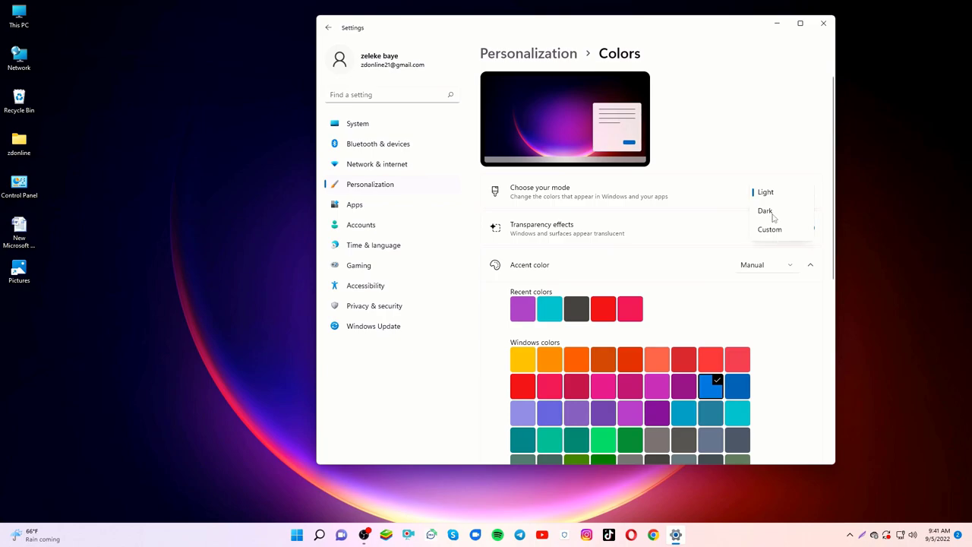
{"action": "left_click", "coordinate": [772, 217]}
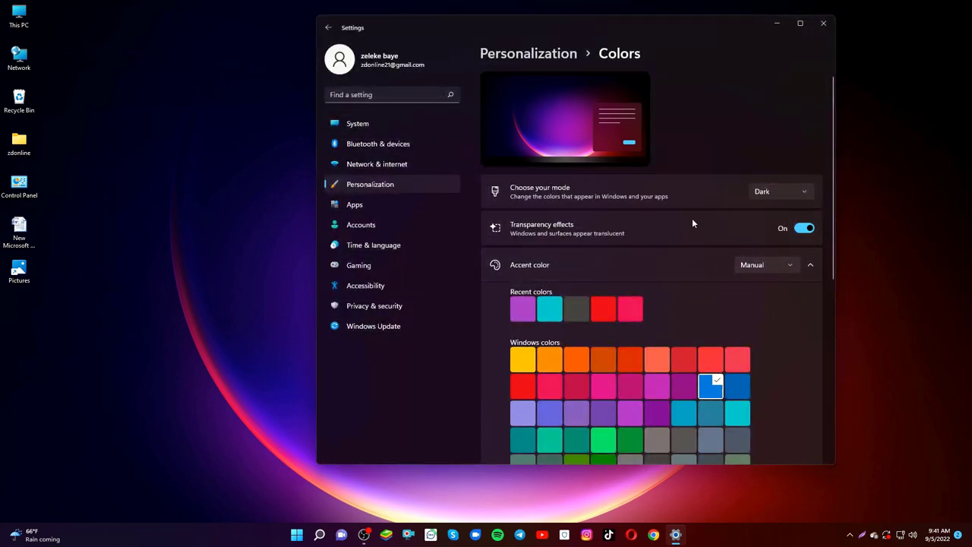
{"action": "left_click", "coordinate": [802, 230]}
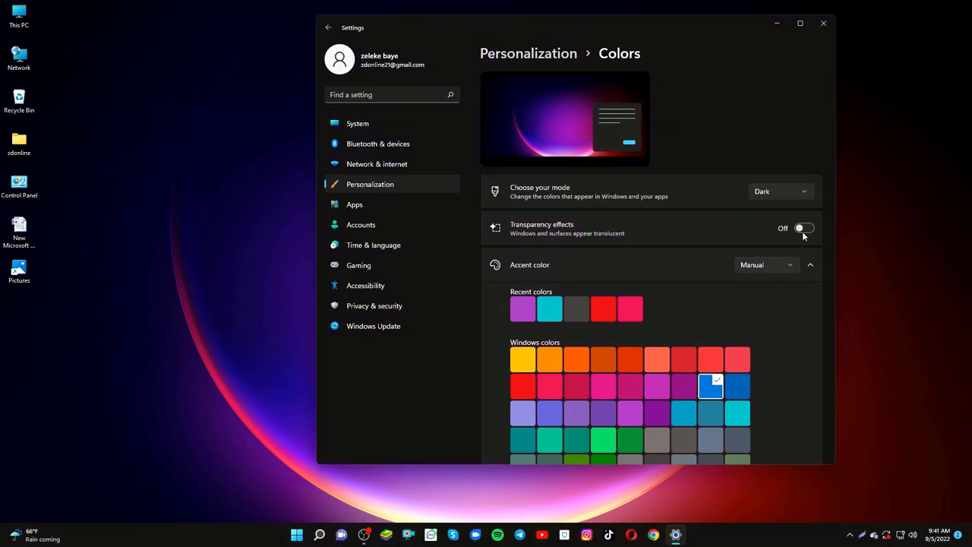
{"action": "left_click", "coordinate": [804, 230]}
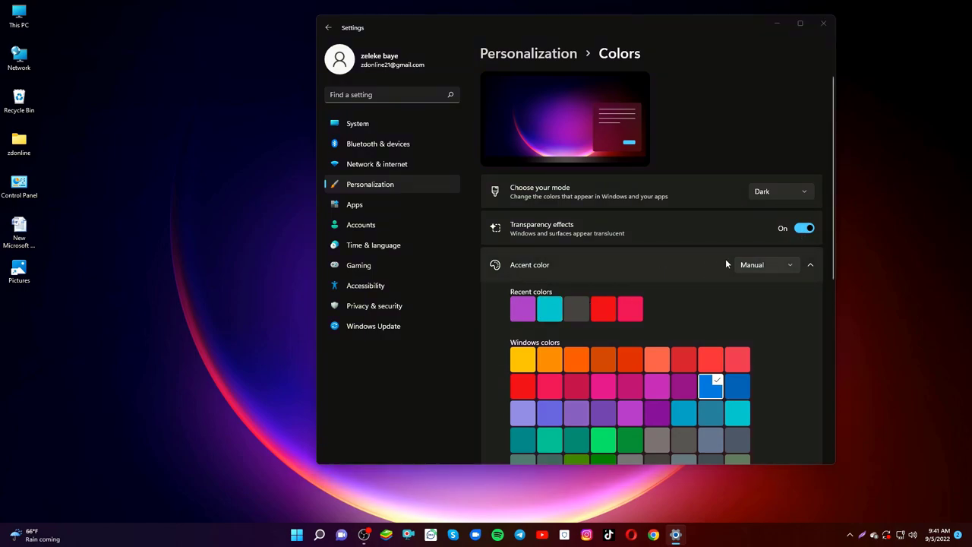
Switch the accent color to Automatic and back to Manual.
{"action": "left_click", "coordinate": [757, 267]}
{"action": "left_click", "coordinate": [760, 247]}
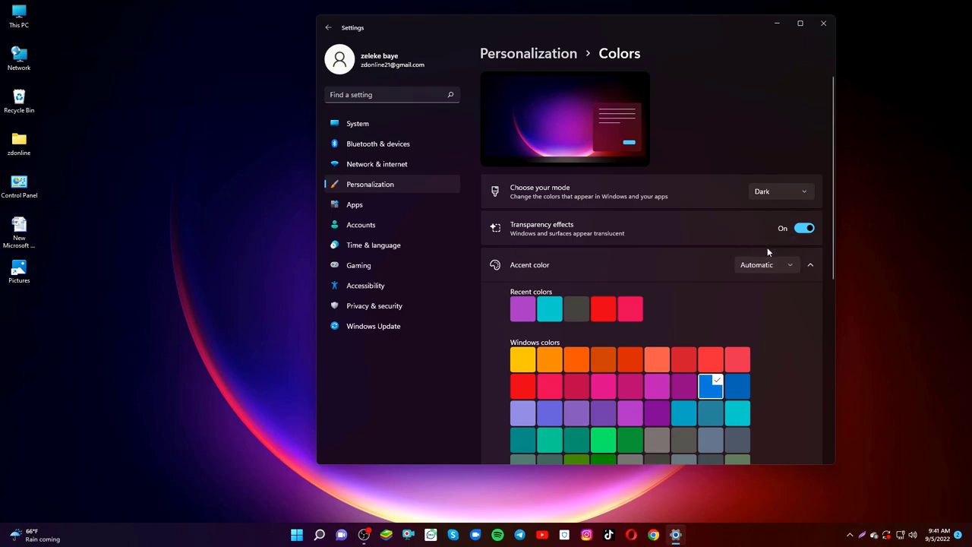
{"action": "left_click", "coordinate": [767, 268]}
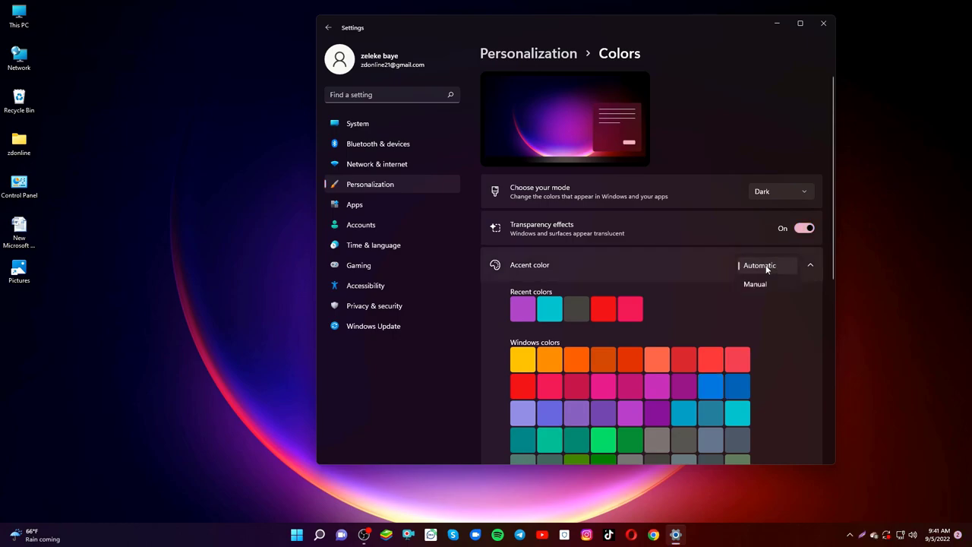
{"action": "left_click", "coordinate": [767, 266]}
{"action": "left_click", "coordinate": [764, 274]}
{"action": "left_click", "coordinate": [758, 284]}
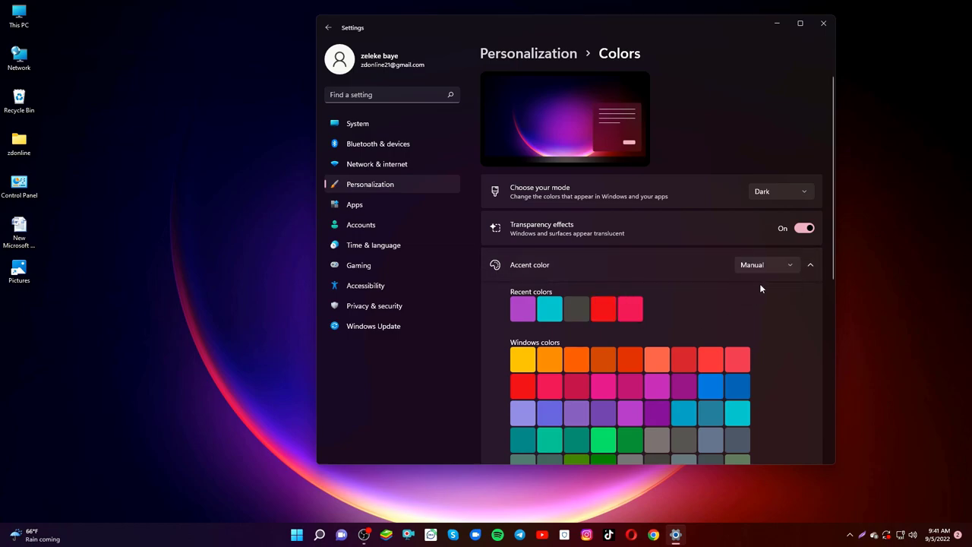
Try a dark orange accent from the Windows colors, set the accent color to Automatic, and maximize the Settings window.
{"action": "left_click", "coordinate": [603, 363]}
{"action": "scroll", "coordinate": [748, 331], "scroll_direction": "down", "scroll_amount": 2}
{"action": "left_click", "coordinate": [623, 344]}
{"action": "scroll", "coordinate": [781, 297], "scroll_direction": "up", "scroll_amount": 2}
{"action": "left_click", "coordinate": [764, 265]}
{"action": "left_click", "coordinate": [768, 248]}
{"action": "left_click", "coordinate": [806, 25]}
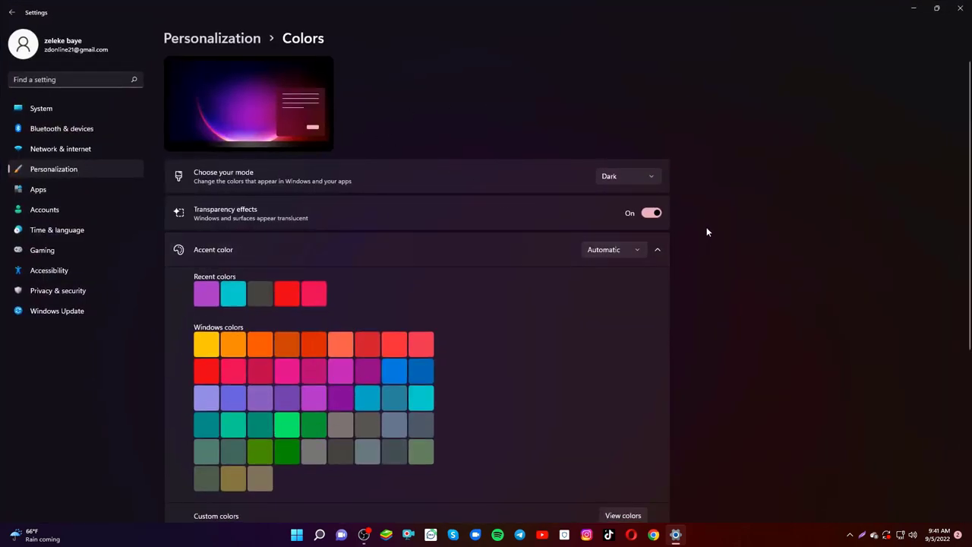
Return to the Personalization page, open Themes, and shrink the Settings window so the desktop shows beside it.
{"action": "left_click", "coordinate": [12, 12]}
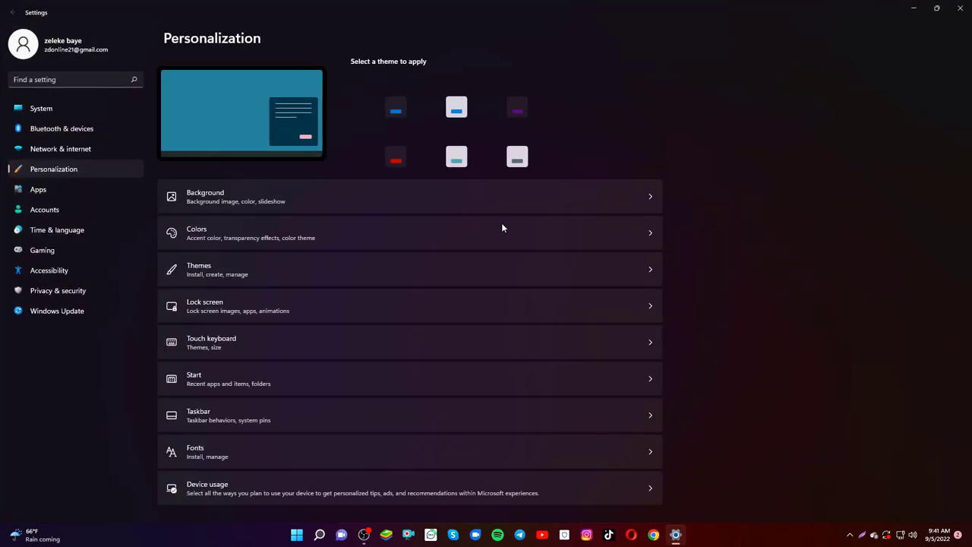
{"action": "left_click", "coordinate": [233, 273]}
{"action": "left_click_drag", "start_coordinate": [471, 3], "coordinate": [632, 48]}
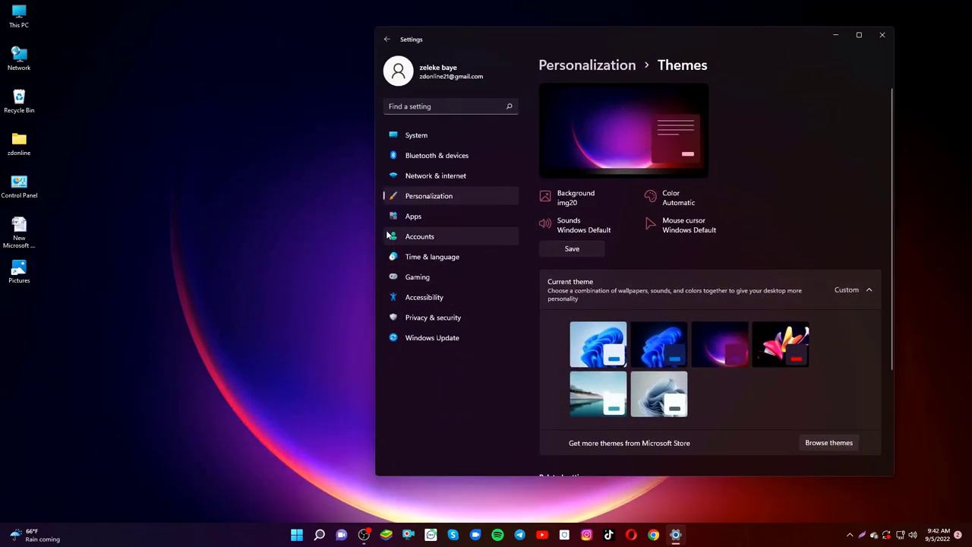
Widen the Settings window toward the desktop icons and move it up to the screen's upper edge.
{"action": "left_click_drag", "start_coordinate": [376, 226], "coordinate": [175, 204]}
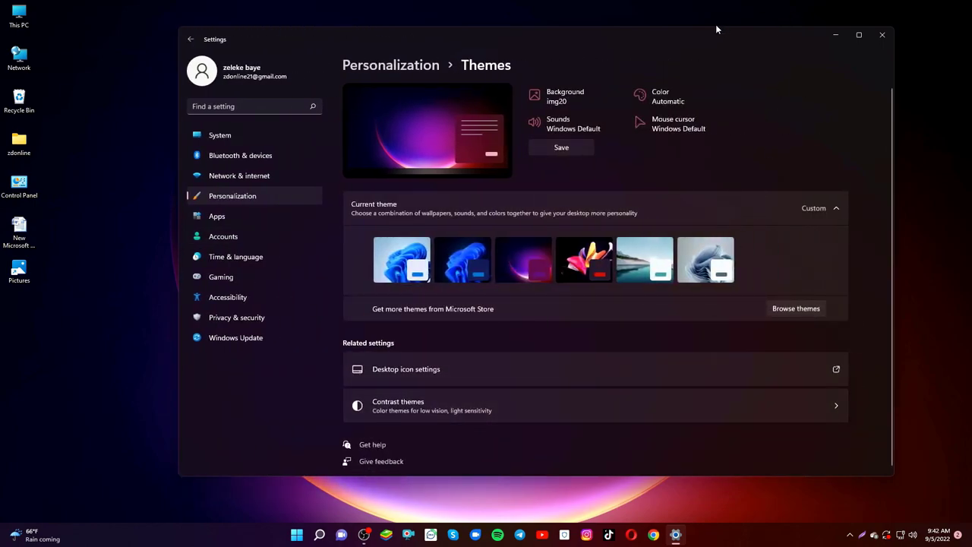
{"action": "left_click_drag", "start_coordinate": [714, 29], "coordinate": [714, 10]}
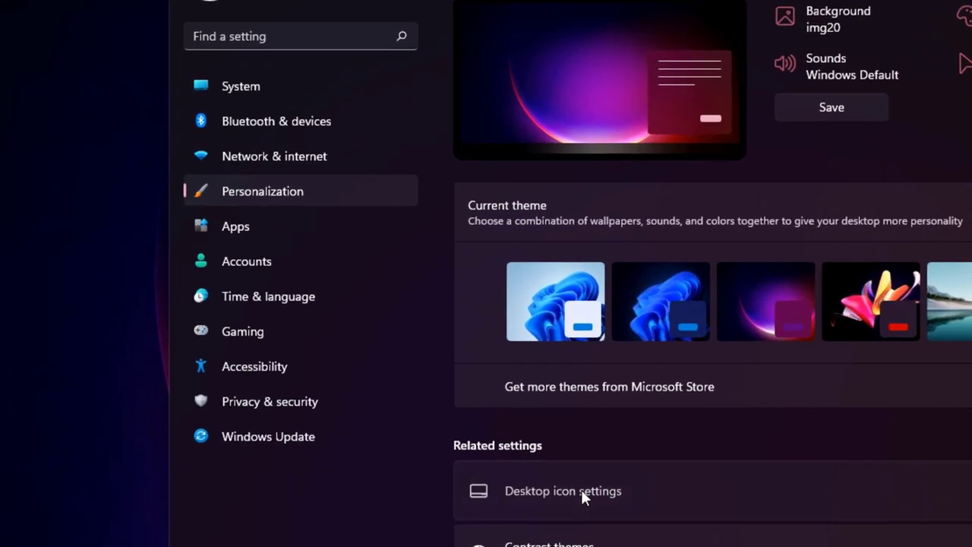
Hide the Computer, Network, Recycle Bin and Control Panel icons from the desktop through the desktop icon settings.
{"action": "left_click", "coordinate": [509, 429]}
{"action": "left_click", "coordinate": [104, 176]}
{"action": "left_click", "coordinate": [104, 216]}
{"action": "left_click", "coordinate": [244, 176]}
{"action": "left_click", "coordinate": [244, 195]}
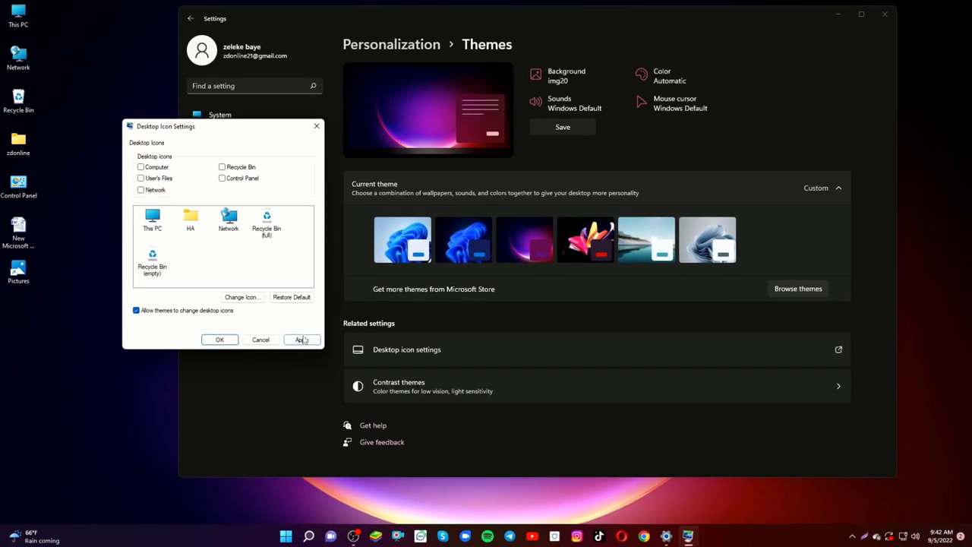
{"action": "left_click", "coordinate": [302, 339]}
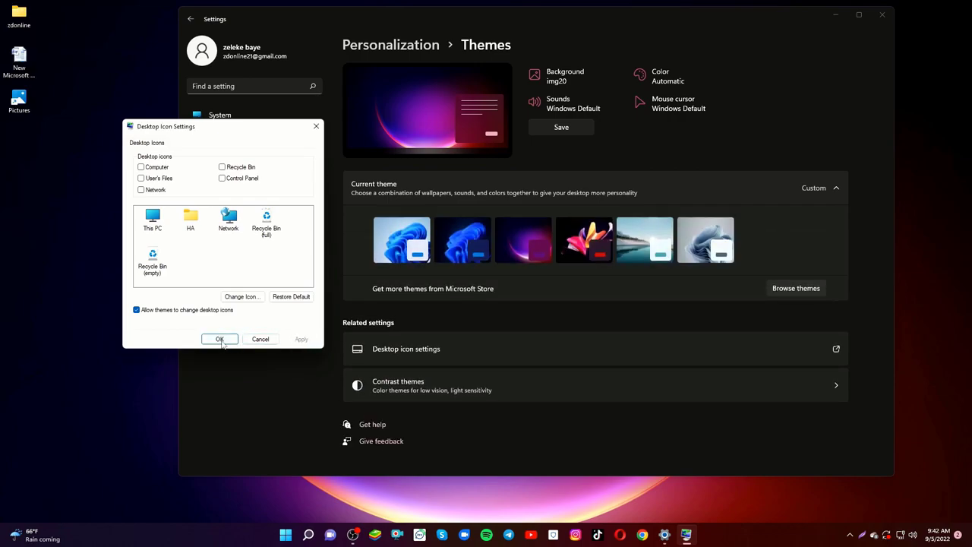
{"action": "left_click", "coordinate": [222, 341]}
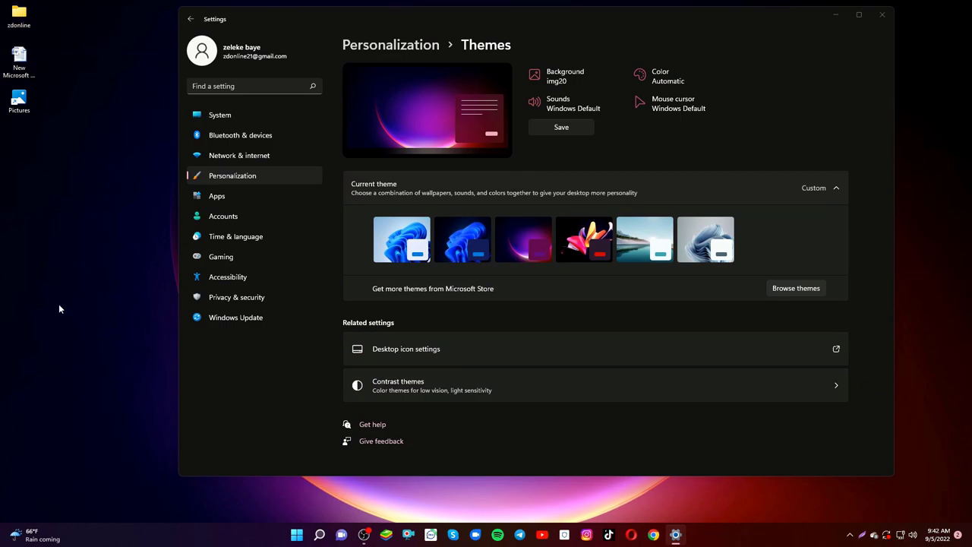
Show all five desktop icons: Computer, User's Files, Network, Recycle Bin and Control Panel.
{"action": "left_click", "coordinate": [434, 353]}
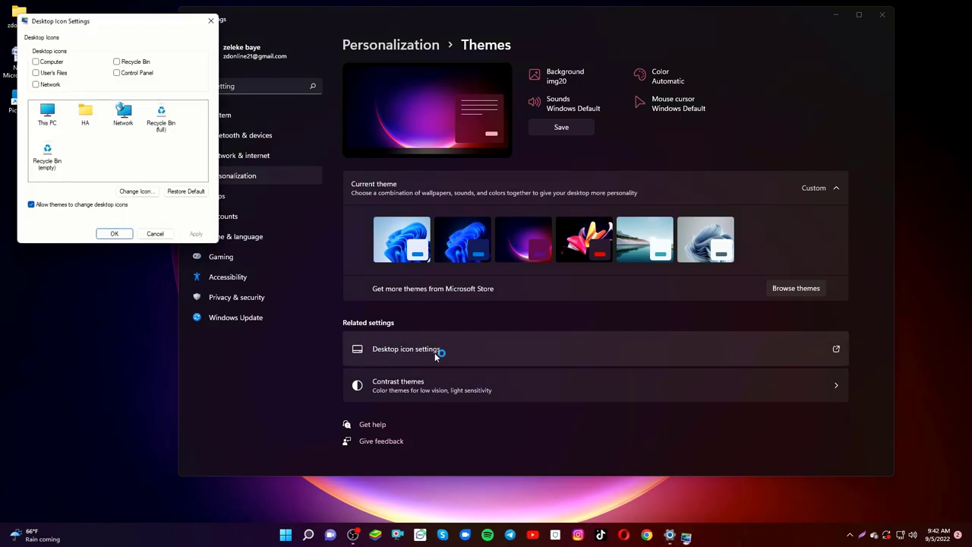
{"action": "left_click_drag", "start_coordinate": [110, 18], "coordinate": [303, 63]}
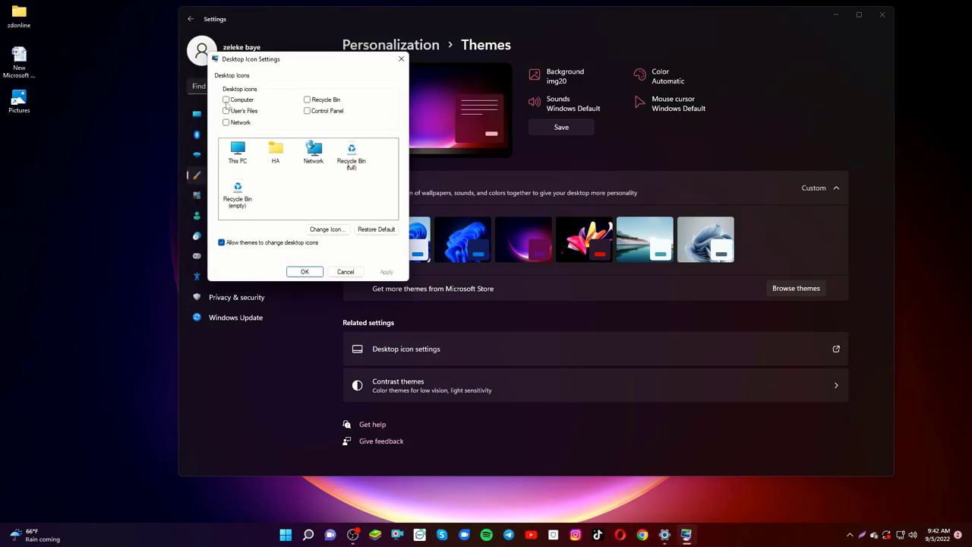
{"action": "left_click", "coordinate": [226, 99]}
{"action": "left_click", "coordinate": [226, 111]}
{"action": "left_click", "coordinate": [225, 123]}
{"action": "left_click", "coordinate": [307, 111]}
{"action": "left_click", "coordinate": [307, 100]}
{"action": "left_click", "coordinate": [387, 272]}
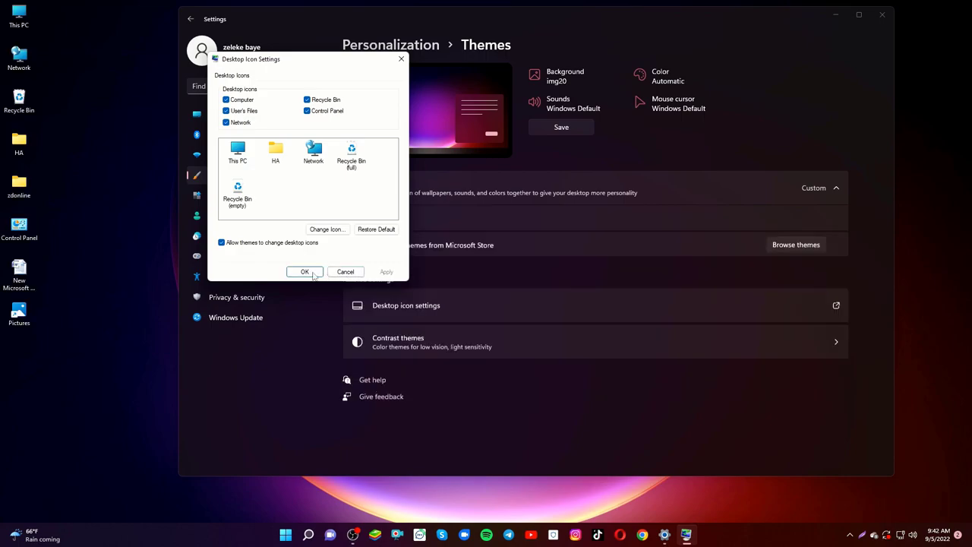
{"action": "left_click", "coordinate": [305, 272]}
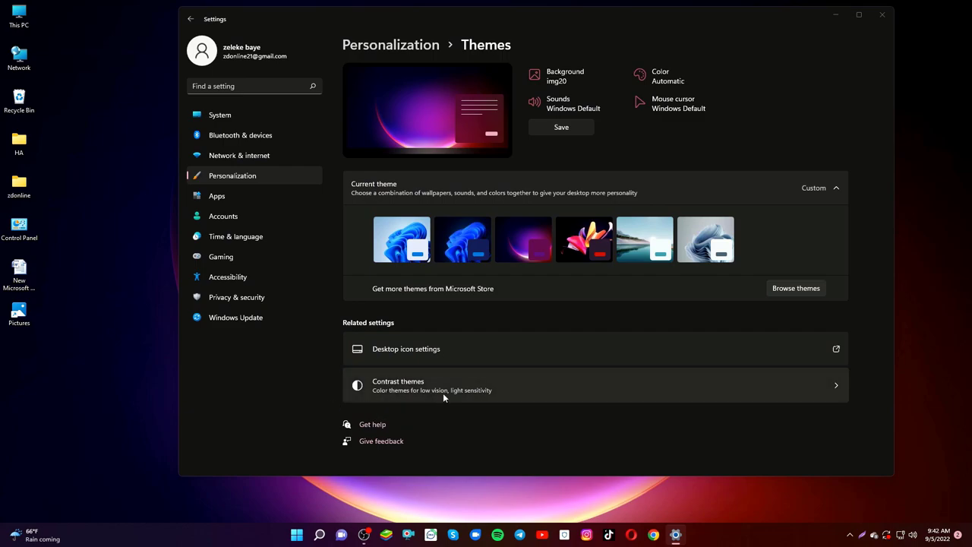
View the Contrast themes page, maximize the Settings window, and return to the main Personalization page.
{"action": "left_click", "coordinate": [491, 388]}
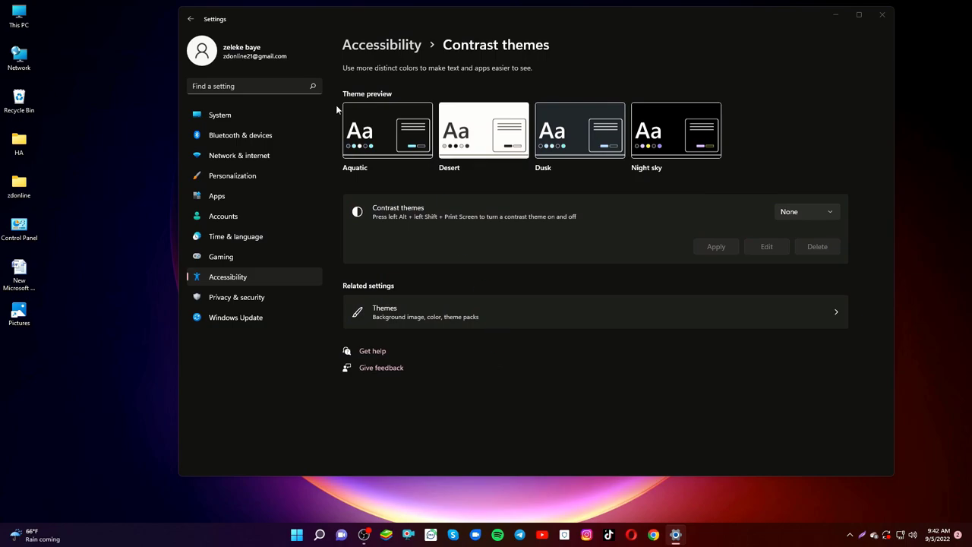
{"action": "key", "text": "alt+Left"}
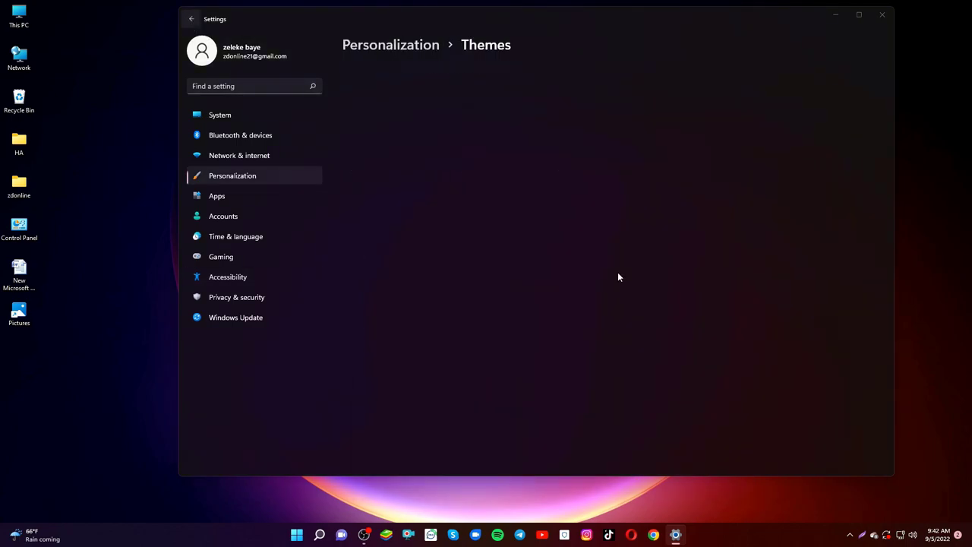
{"action": "left_click", "coordinate": [859, 14]}
{"action": "left_click", "coordinate": [13, 14]}
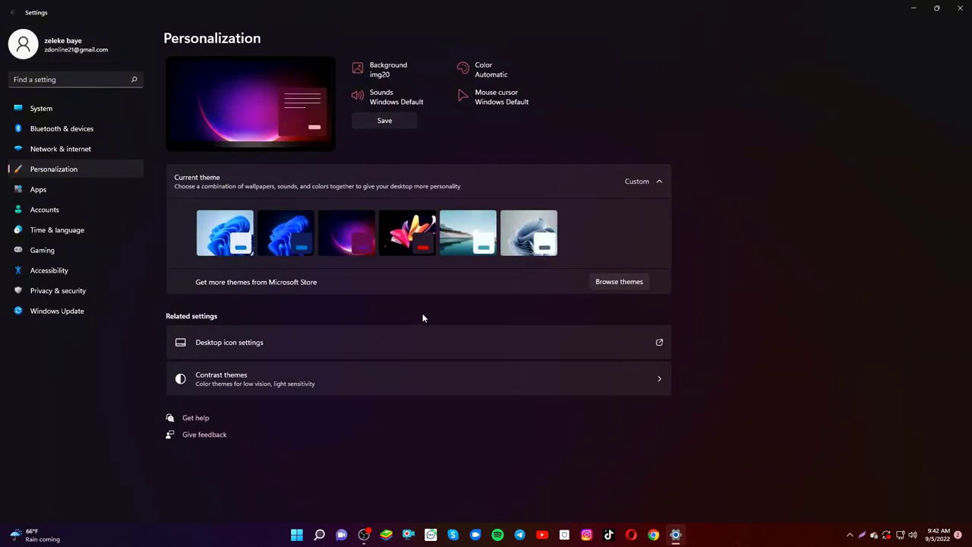
Open the Lock screen settings, try Mail, Xbox Console Companion and Weather as the lock screen status app, and set it back to Calendar.
{"action": "left_click", "coordinate": [242, 311]}
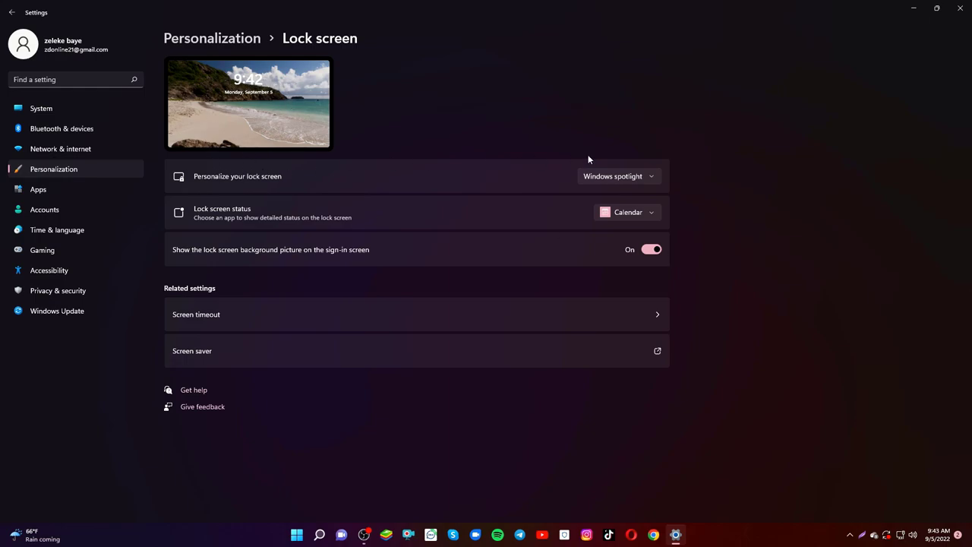
{"action": "left_click", "coordinate": [653, 214]}
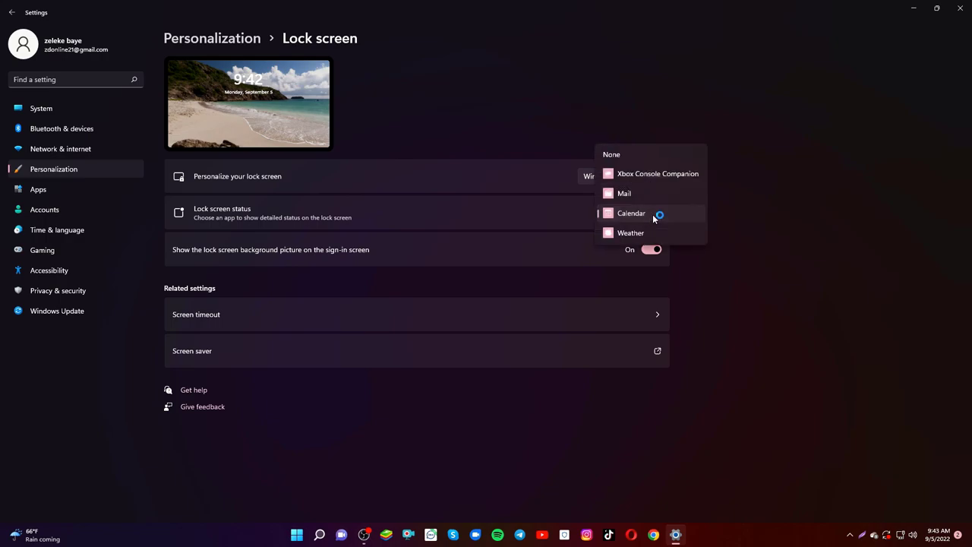
{"action": "left_click", "coordinate": [648, 194]}
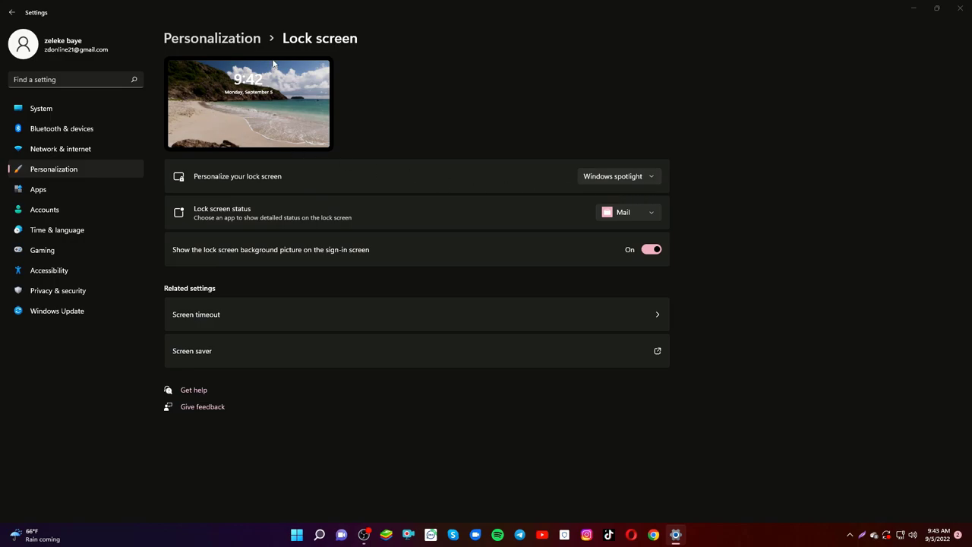
{"action": "left_click", "coordinate": [651, 215]}
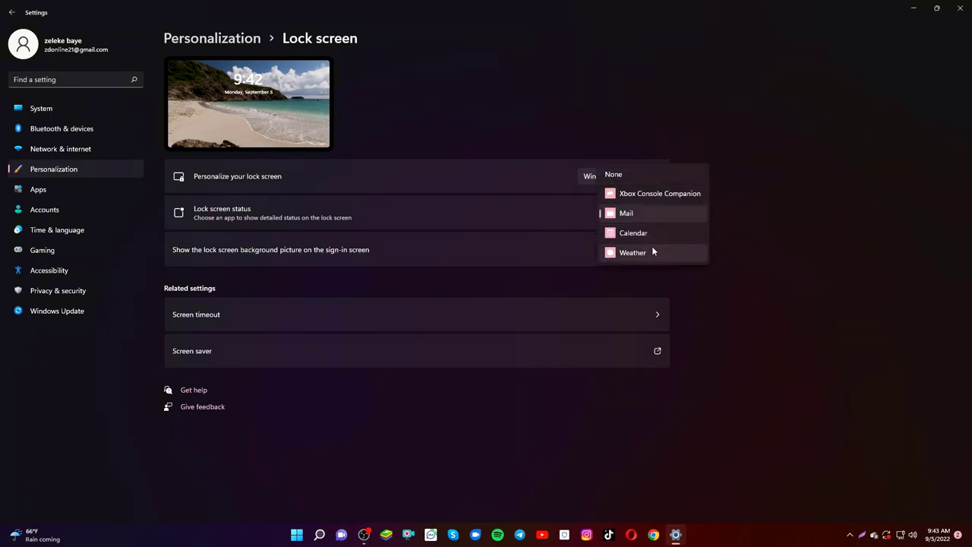
{"action": "left_click", "coordinate": [652, 194]}
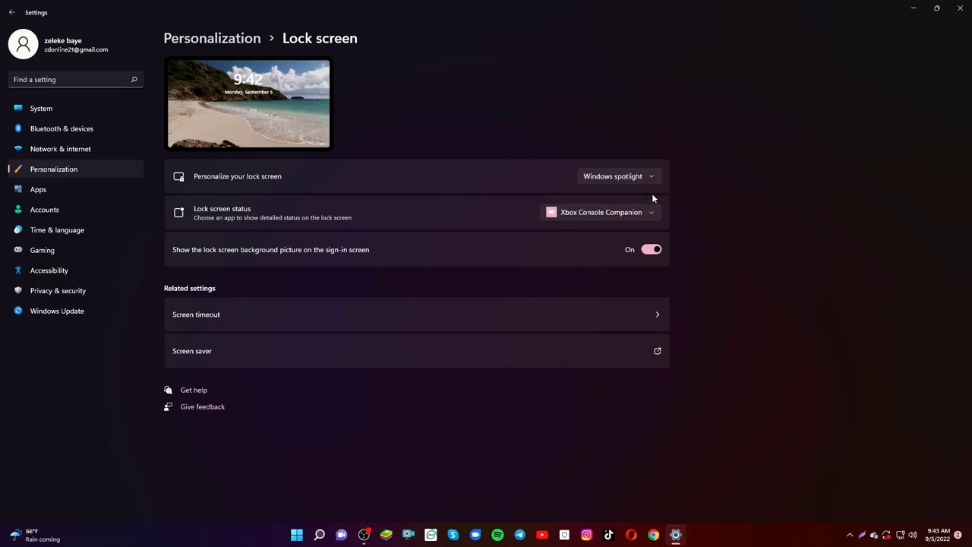
{"action": "left_click", "coordinate": [648, 215]}
{"action": "left_click", "coordinate": [583, 278]}
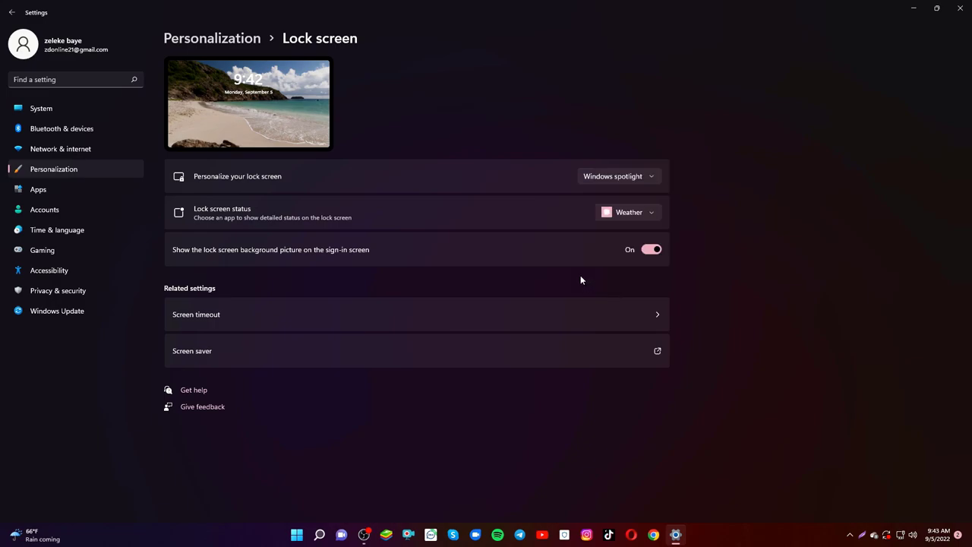
{"action": "left_click", "coordinate": [649, 214]}
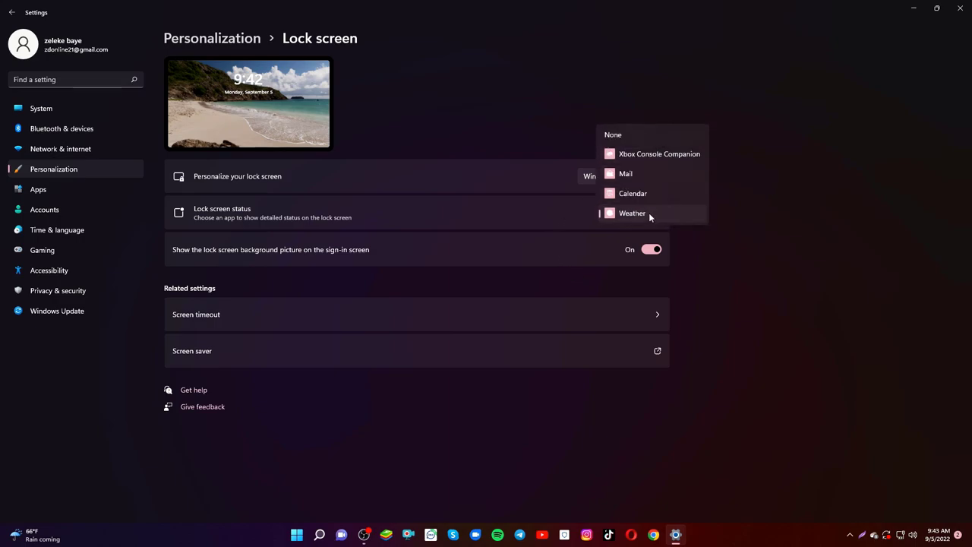
{"action": "left_click", "coordinate": [639, 193]}
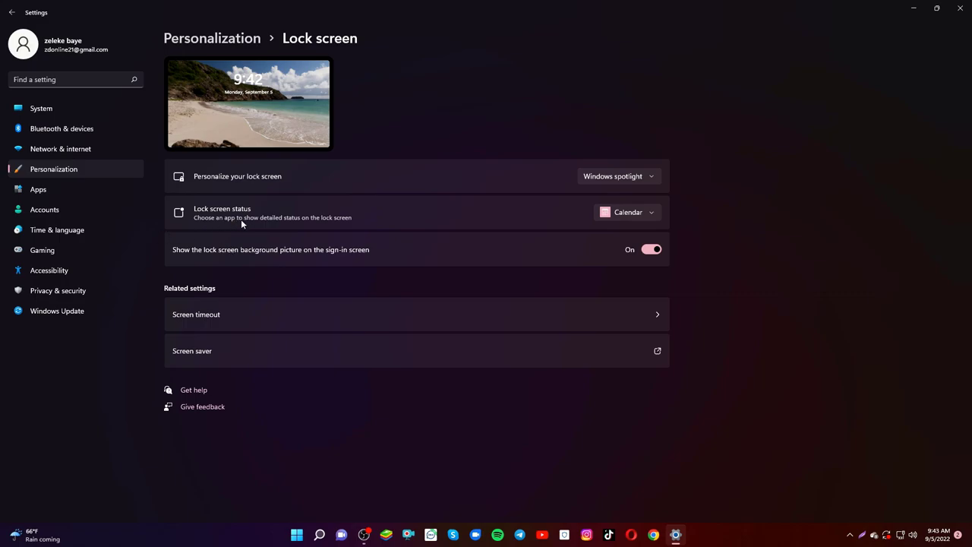
Set the lock screen to Picture, try several recent images, and choose the blue Windows image.
{"action": "left_click", "coordinate": [634, 179]}
{"action": "left_click", "coordinate": [618, 195]}
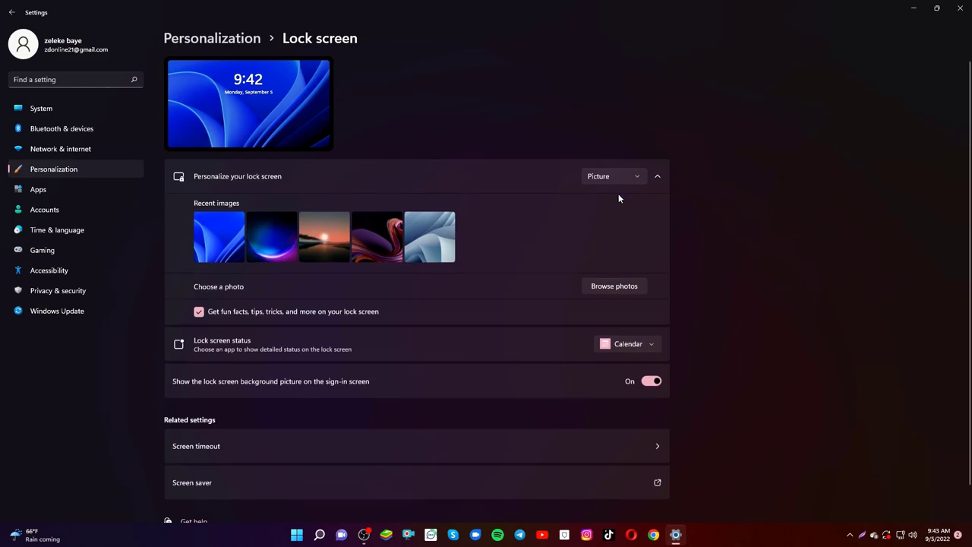
{"action": "left_click", "coordinate": [265, 246]}
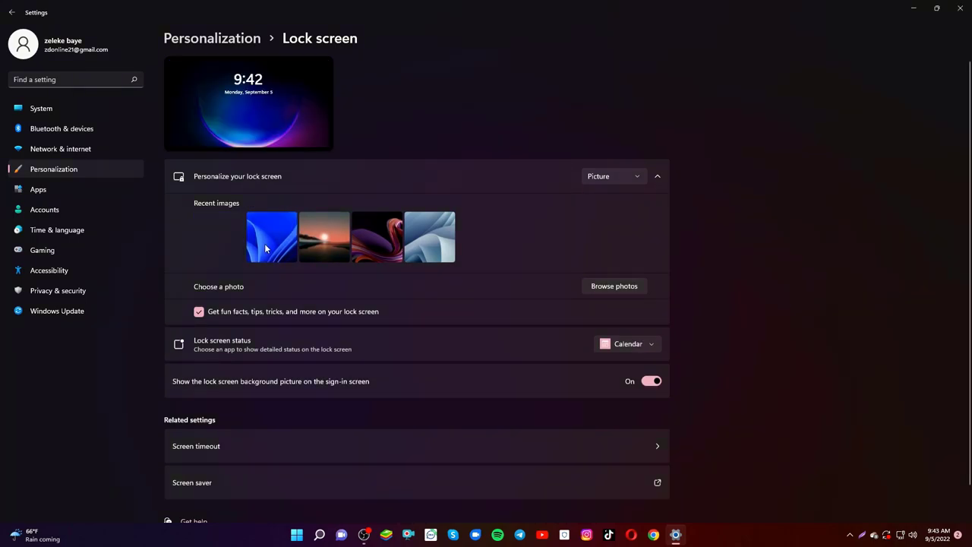
{"action": "left_click", "coordinate": [329, 242]}
{"action": "left_click", "coordinate": [430, 245]}
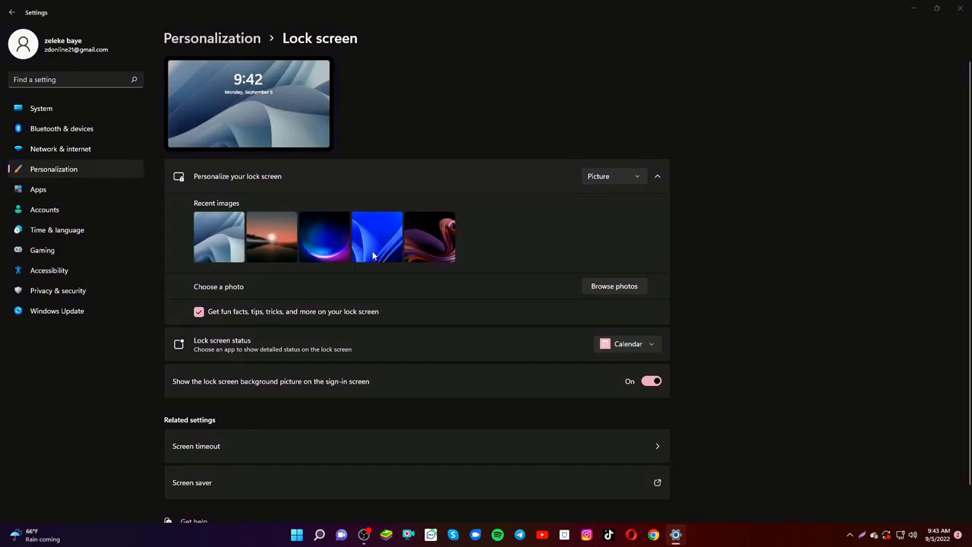
{"action": "left_click", "coordinate": [373, 256]}
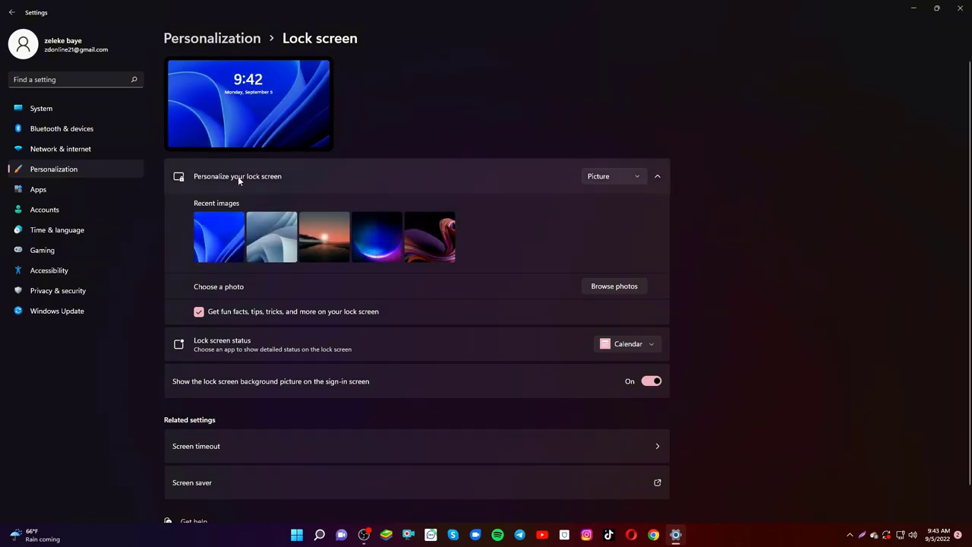
In the screen timeout settings, set the plugged-in screen turn-off to 15 minutes and keep device sleep at 30 minutes.
{"action": "scroll", "coordinate": [474, 342], "scroll_direction": "down", "scroll_amount": 1}
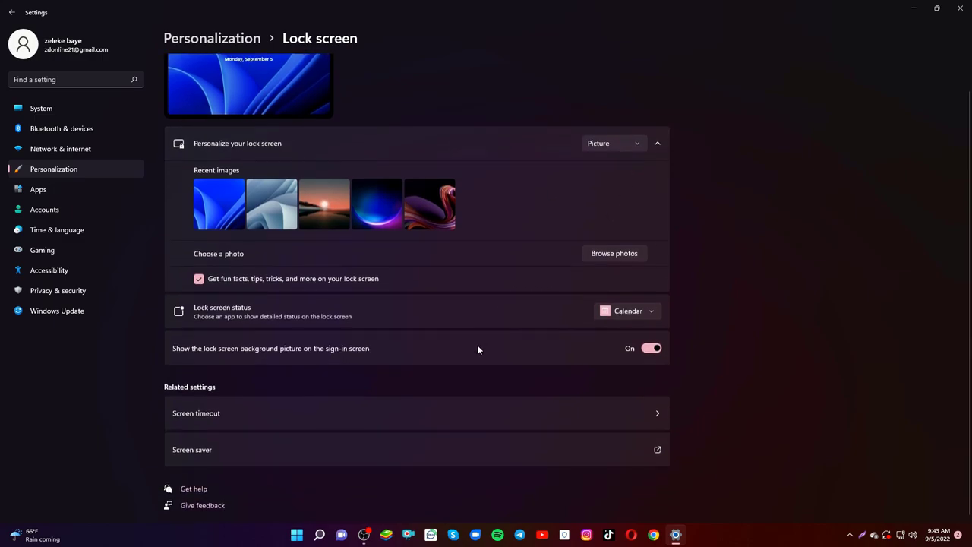
{"action": "left_click", "coordinate": [654, 416]}
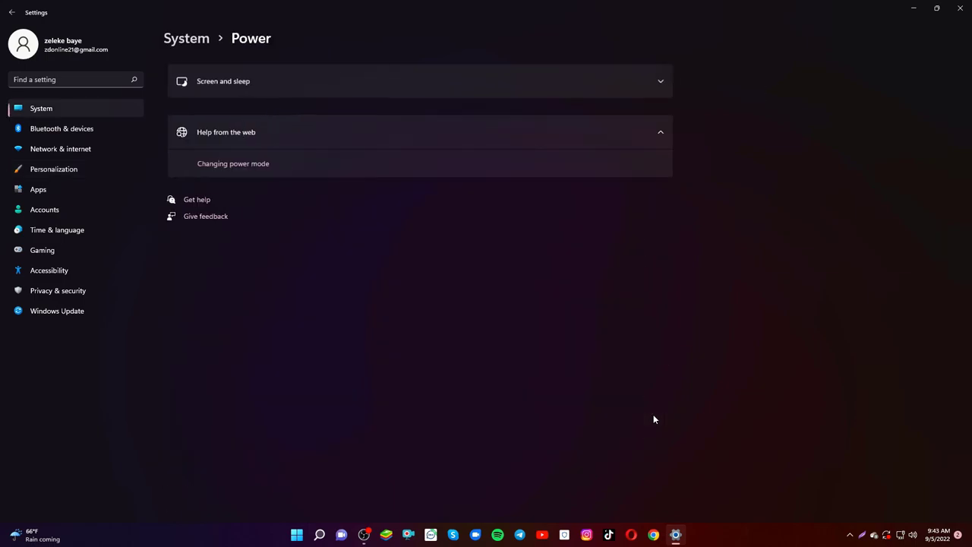
{"action": "left_click", "coordinate": [245, 86]}
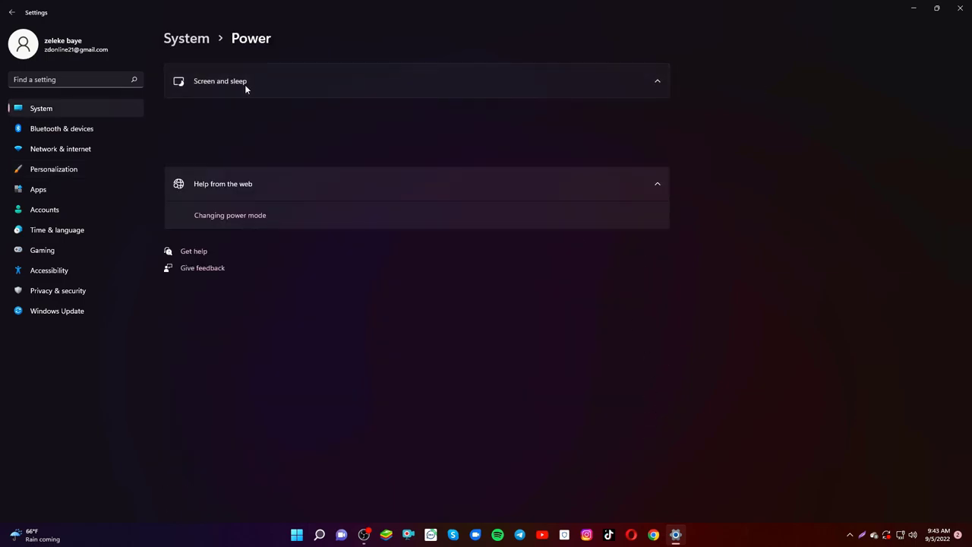
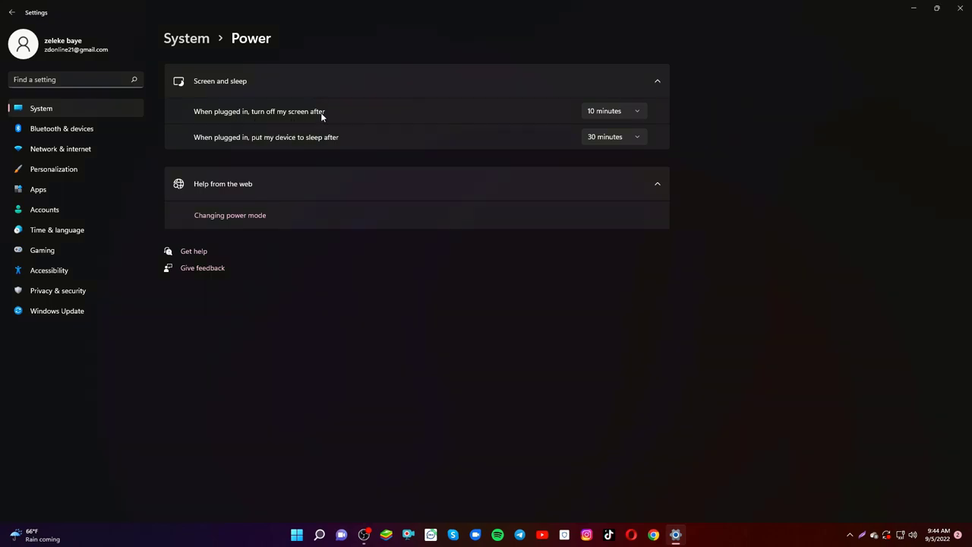
{"action": "left_click", "coordinate": [631, 111]}
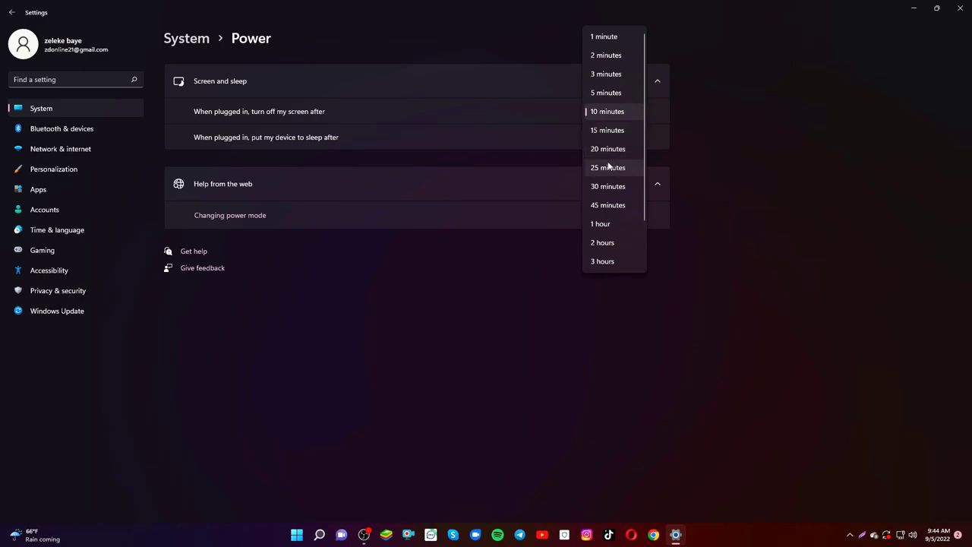
{"action": "left_click", "coordinate": [608, 130]}
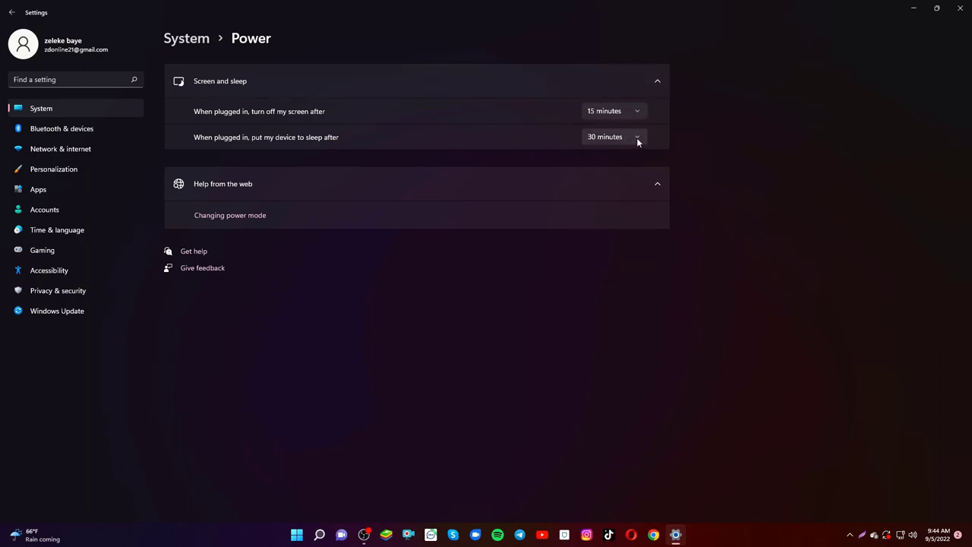
{"action": "left_click", "coordinate": [636, 138]}
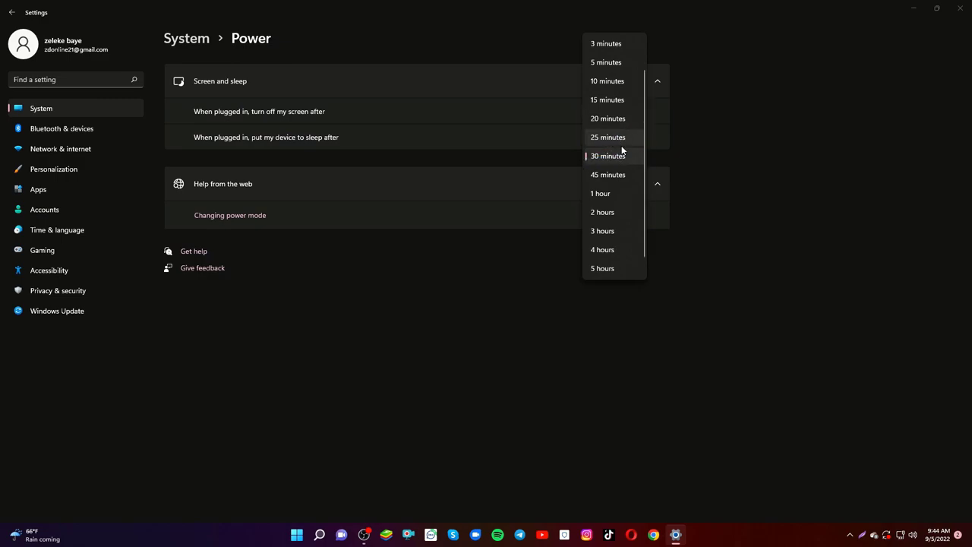
{"action": "left_click", "coordinate": [604, 158]}
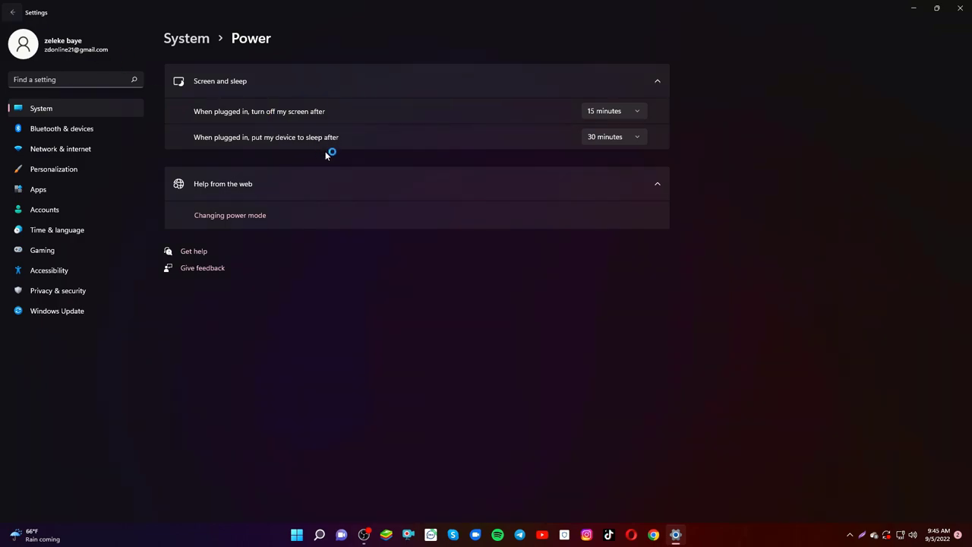
Go back through the Lock screen page to Personalization and open the Touch keyboard settings.
{"action": "scroll", "coordinate": [462, 256], "scroll_direction": "down", "scroll_amount": 1}
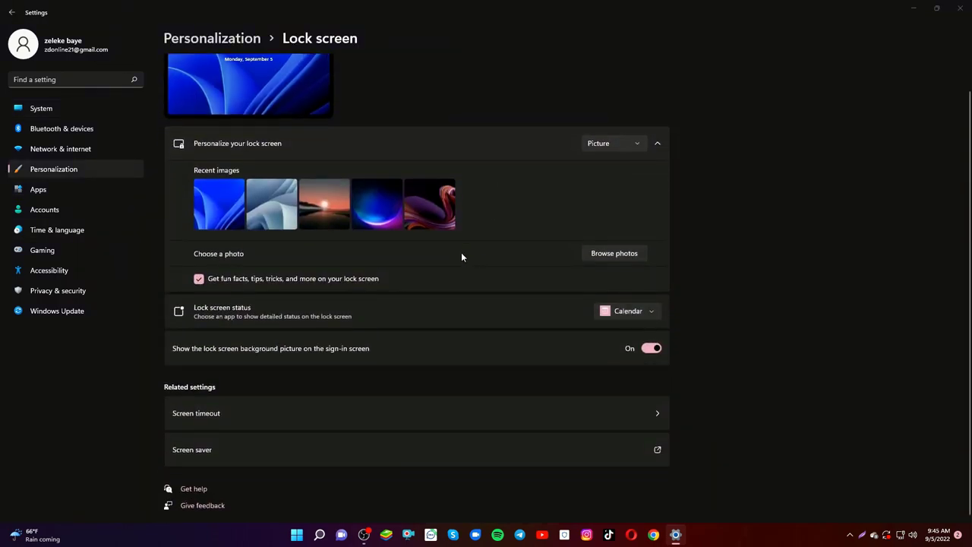
{"action": "left_click", "coordinate": [11, 12]}
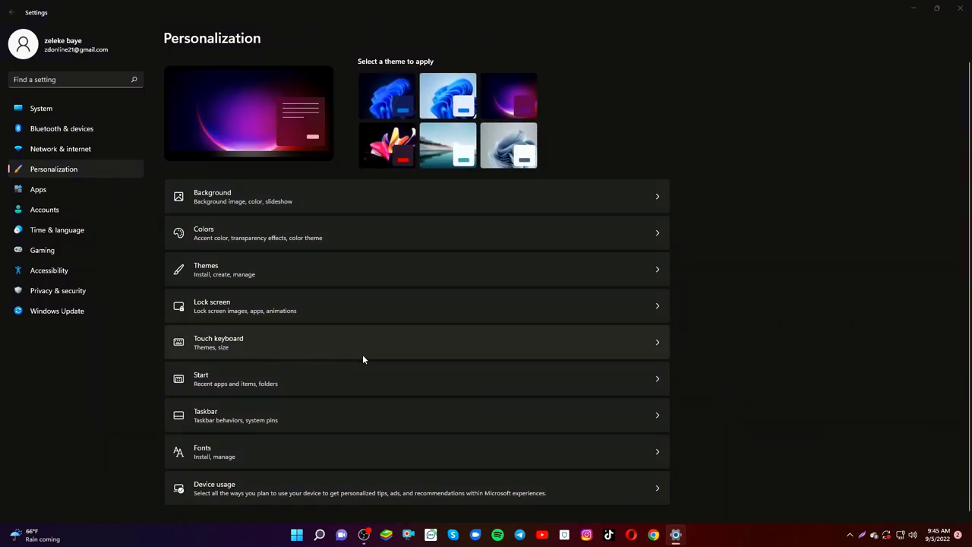
{"action": "left_click", "coordinate": [262, 351]}
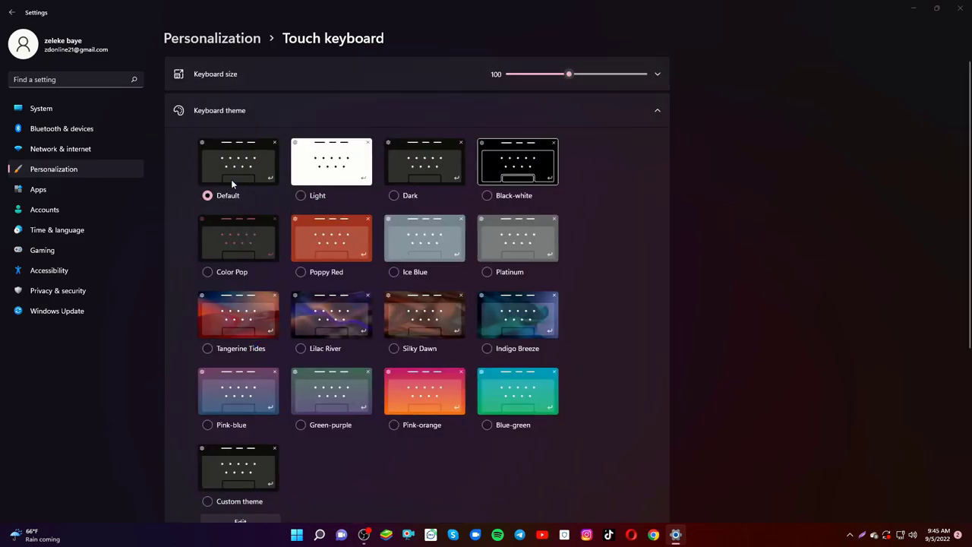
Try the Light and Dark keyboard themes, choose Blue-green, and review the remaining touch keyboard options.
{"action": "left_click", "coordinate": [301, 196]}
{"action": "left_click", "coordinate": [395, 196]}
{"action": "scroll", "coordinate": [446, 380], "scroll_direction": "down", "scroll_amount": 3}
{"action": "scroll", "coordinate": [446, 380], "scroll_direction": "down", "scroll_amount": 1}
{"action": "left_click", "coordinate": [487, 283]}
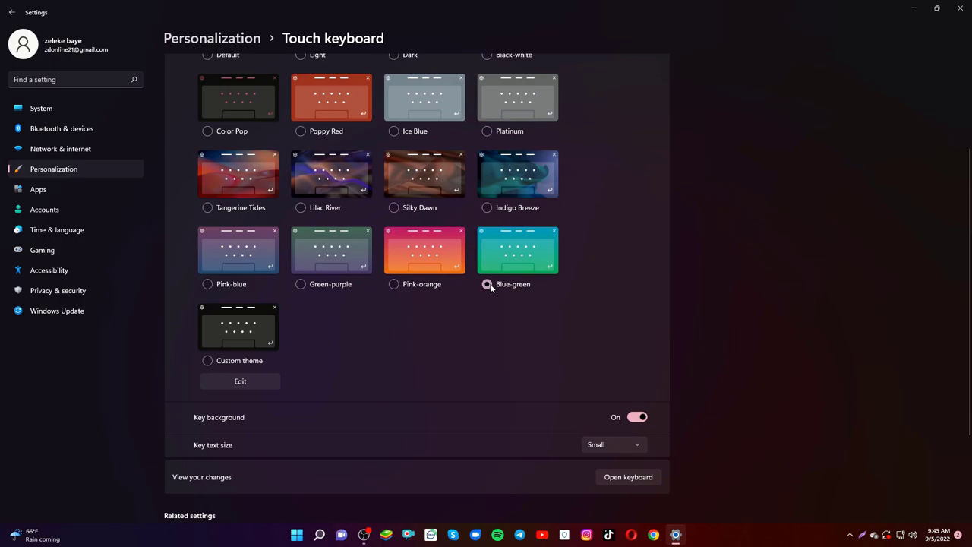
{"action": "scroll", "coordinate": [537, 280], "scroll_direction": "up", "scroll_amount": 3}
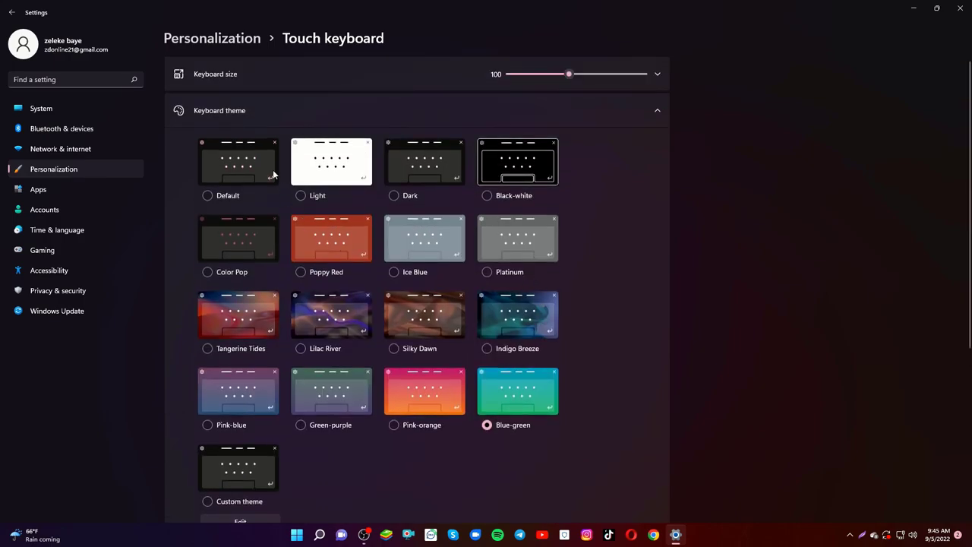
{"action": "scroll", "coordinate": [382, 275], "scroll_direction": "down", "scroll_amount": 6}
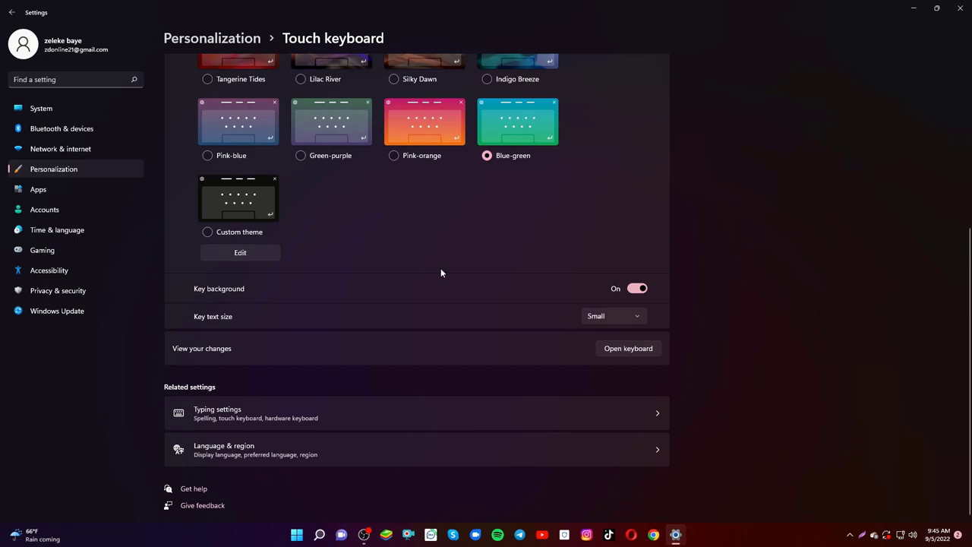
{"action": "scroll", "coordinate": [441, 272], "scroll_direction": "up", "scroll_amount": 3}
{"action": "scroll", "coordinate": [386, 261], "scroll_direction": "down", "scroll_amount": 3}
{"action": "scroll", "coordinate": [374, 241], "scroll_direction": "up", "scroll_amount": 4}
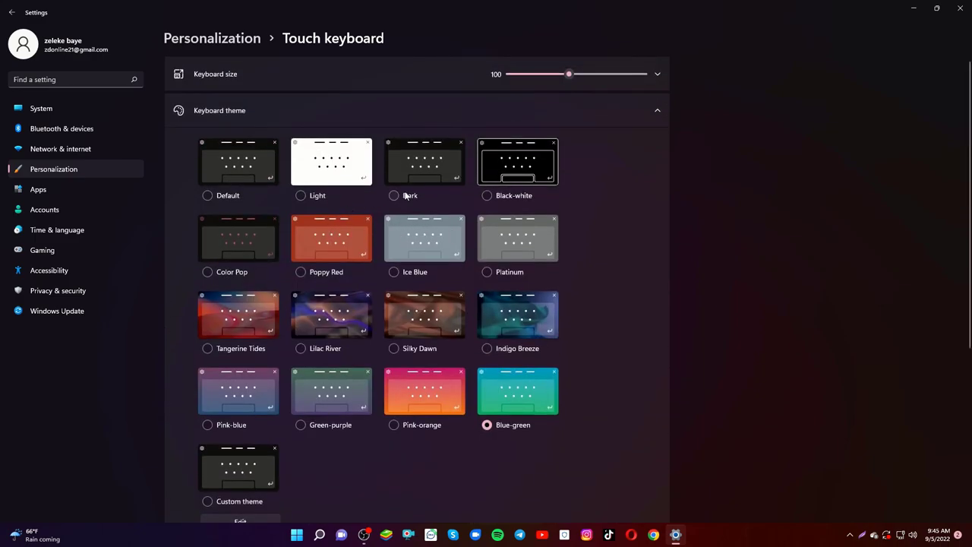
{"action": "scroll", "coordinate": [503, 398], "scroll_direction": "down", "scroll_amount": 4}
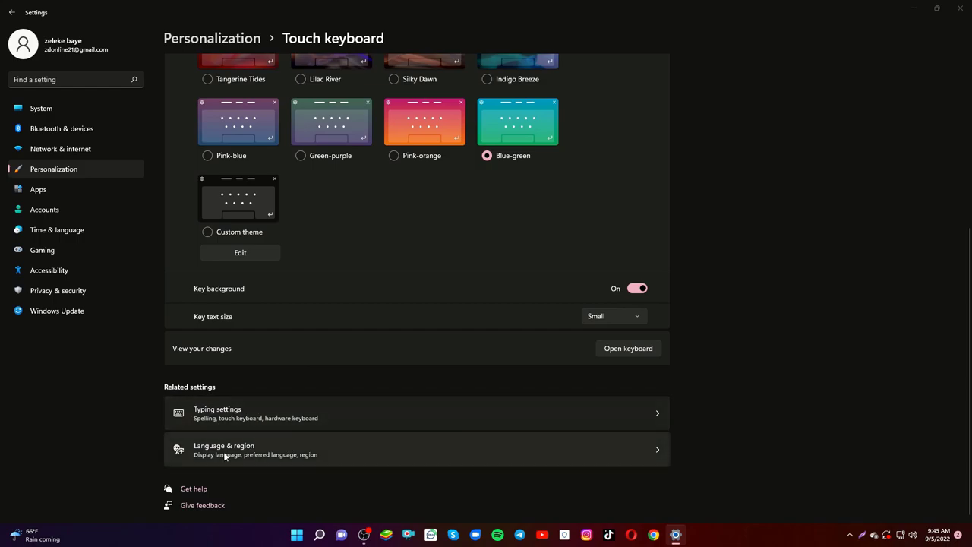
Open the Start personalization settings, switch Show most used apps on and back off, and check the Start menu.
{"action": "left_click", "coordinate": [11, 13]}
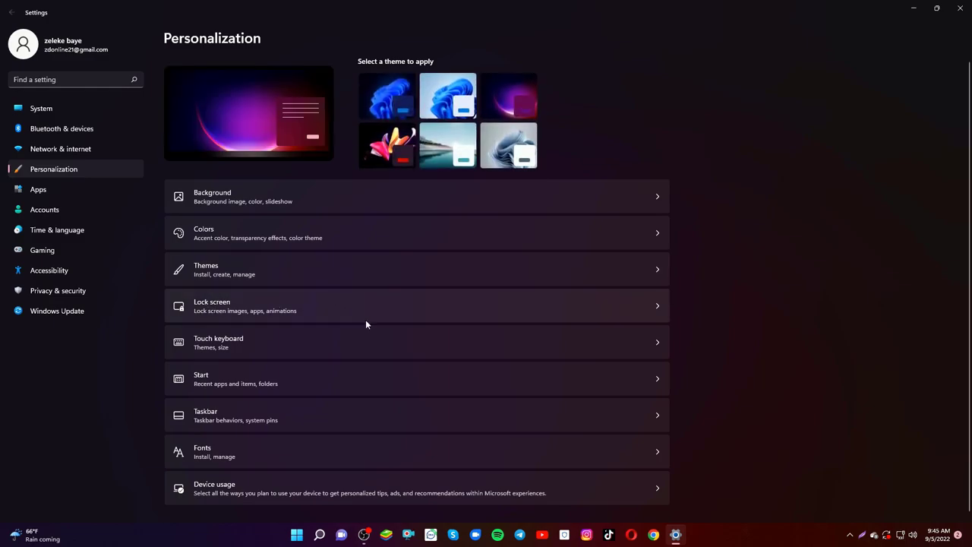
{"action": "left_click", "coordinate": [245, 386]}
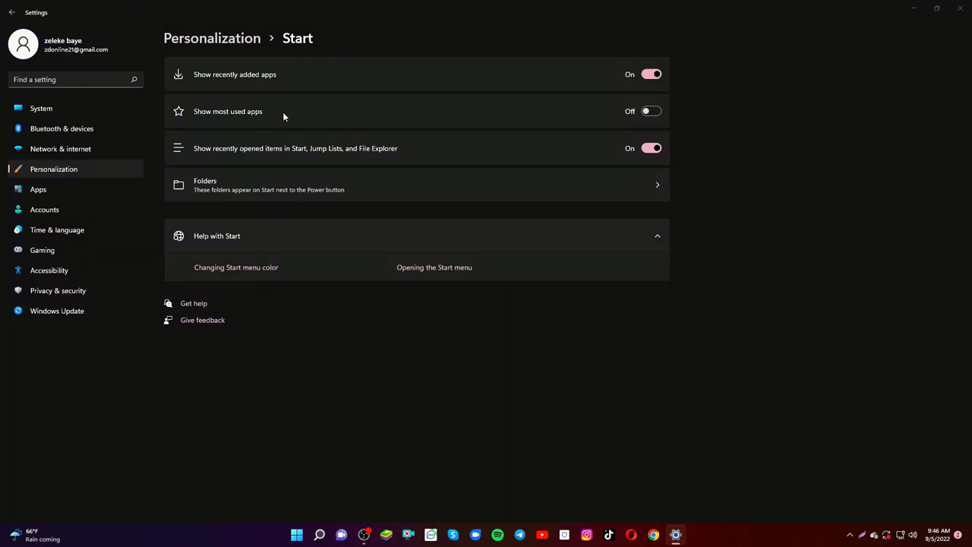
{"action": "left_click", "coordinate": [652, 112]}
{"action": "left_click", "coordinate": [654, 112]}
{"action": "left_click", "coordinate": [297, 535]}
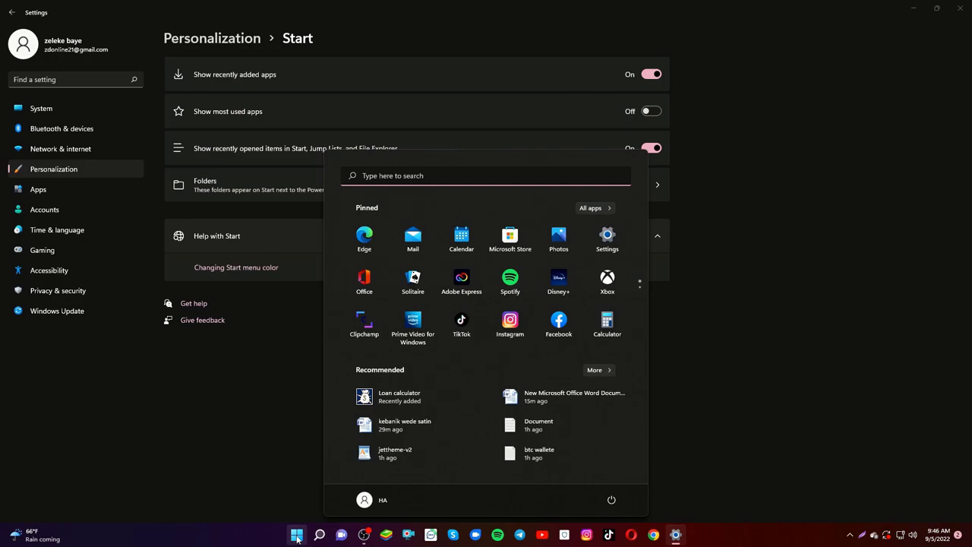
{"action": "left_click", "coordinate": [159, 482]}
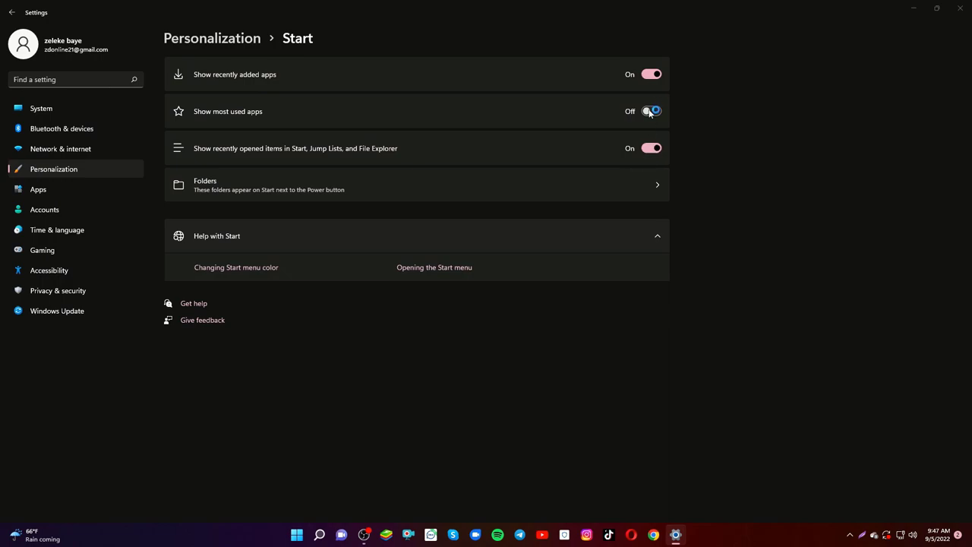
Turn on all the folders shown next to the Power button, from Settings to Personal folder, and check them in the Start menu.
{"action": "left_click", "coordinate": [659, 182]}
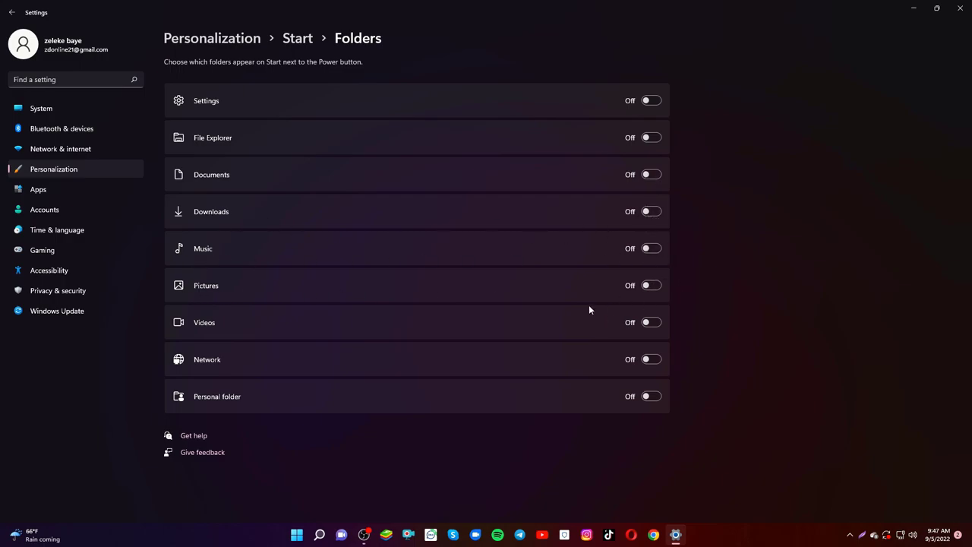
{"action": "left_click", "coordinate": [645, 137]}
{"action": "left_click", "coordinate": [651, 100]}
{"action": "left_click", "coordinate": [650, 212]}
{"action": "left_click", "coordinate": [648, 249]}
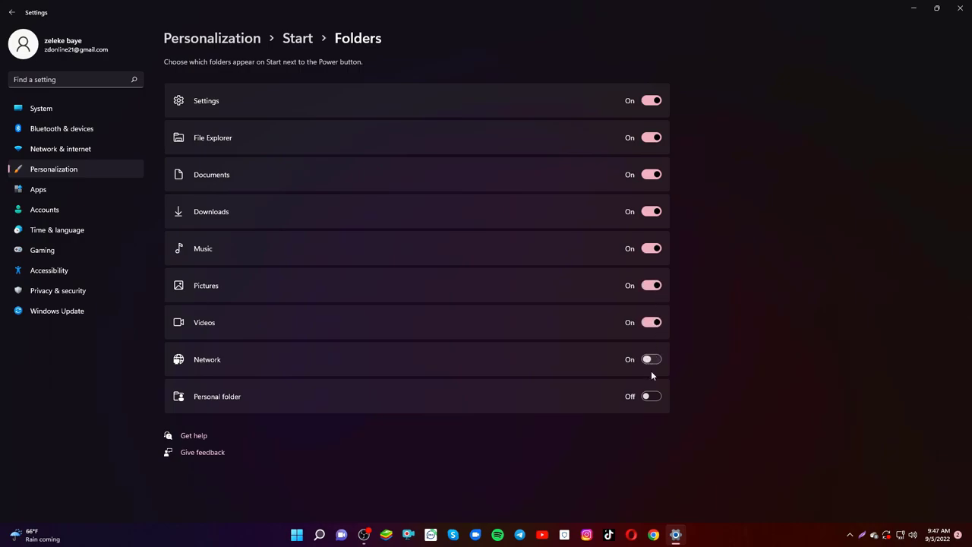
{"action": "left_click", "coordinate": [645, 396]}
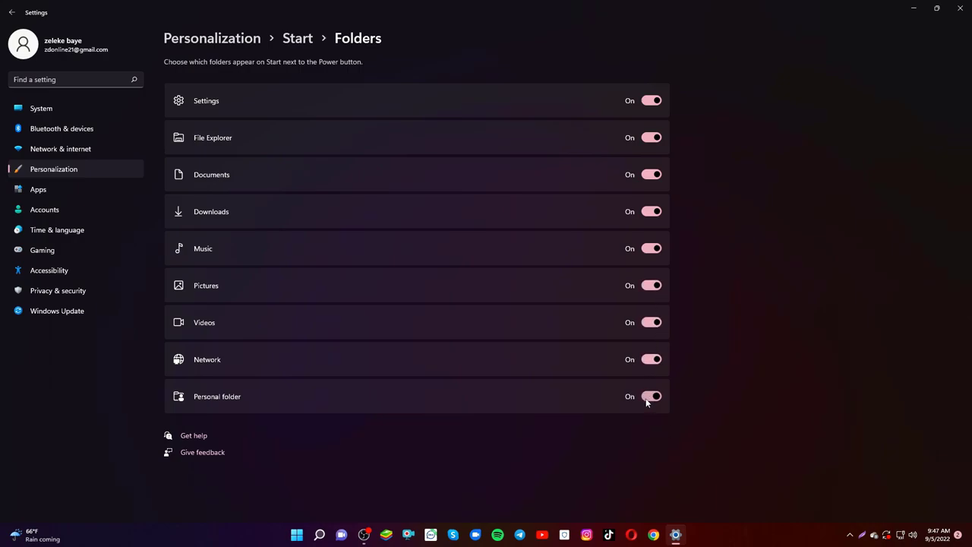
{"action": "left_click", "coordinate": [297, 535]}
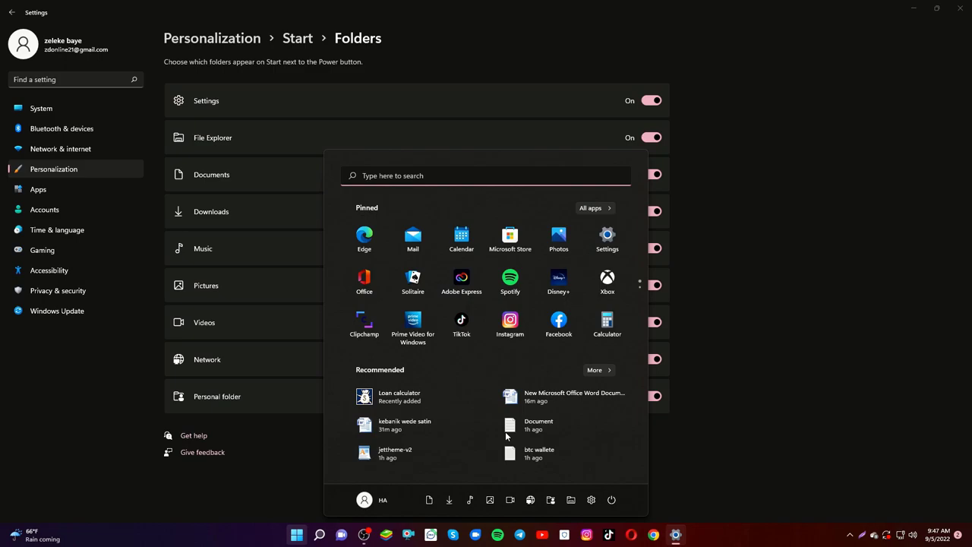
{"action": "left_click", "coordinate": [297, 536]}
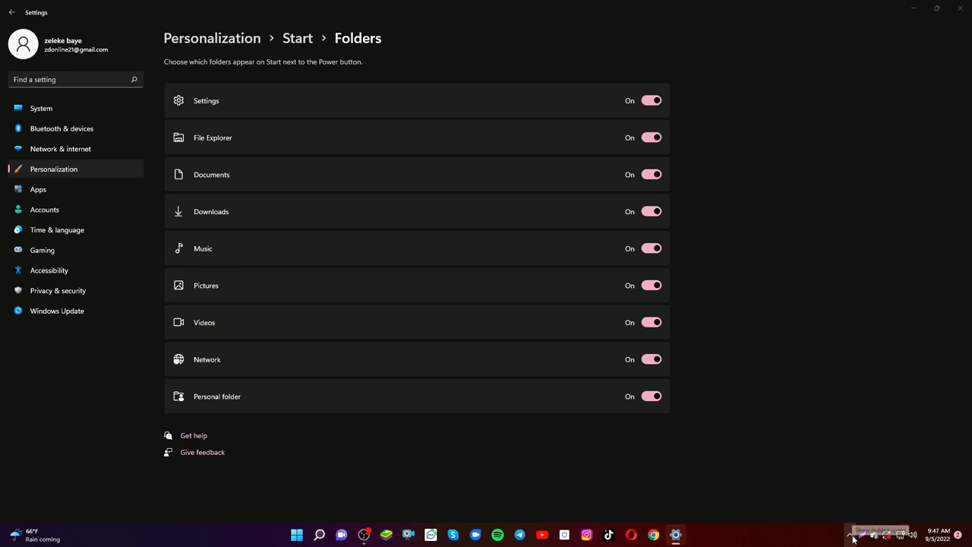
Turn all the Start folders back off, from Settings through Personal folder.
{"action": "left_click", "coordinate": [651, 101]}
{"action": "left_click", "coordinate": [652, 138]}
{"action": "left_click", "coordinate": [652, 175]}
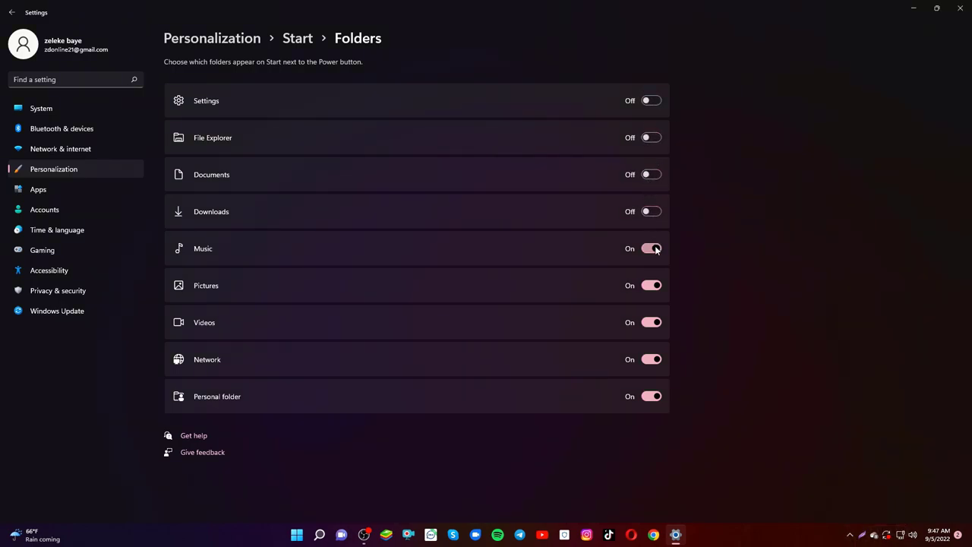
{"action": "left_click", "coordinate": [653, 285]}
{"action": "left_click", "coordinate": [654, 360]}
{"action": "left_click", "coordinate": [652, 397]}
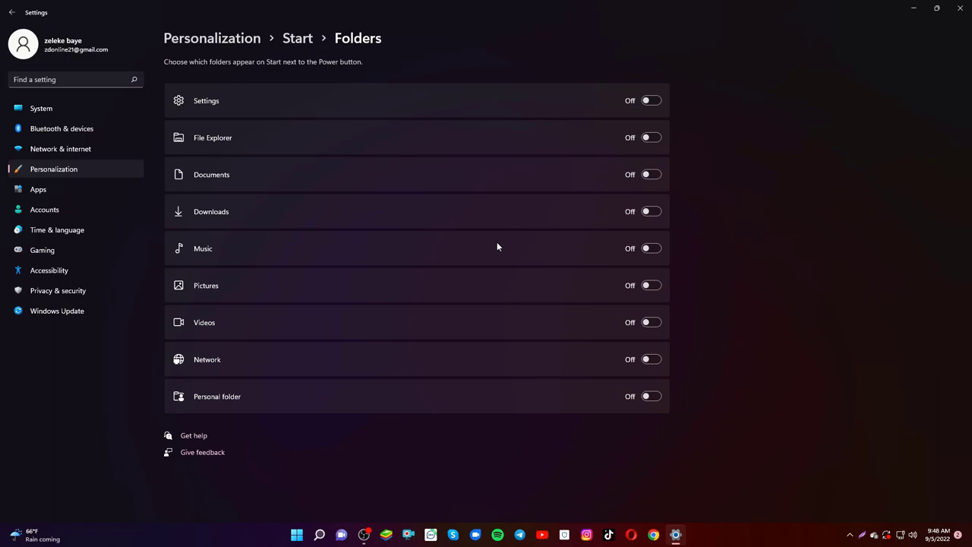
Open the Taskbar personalization settings, switch the Search item off and back on, and try the taskbar's search.
{"action": "left_click", "coordinate": [11, 12]}
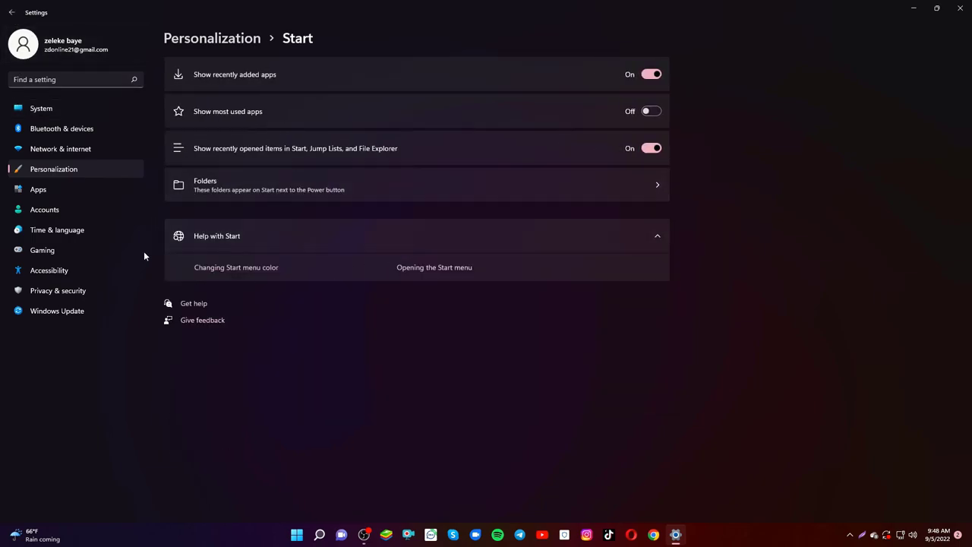
{"action": "left_click", "coordinate": [12, 12]}
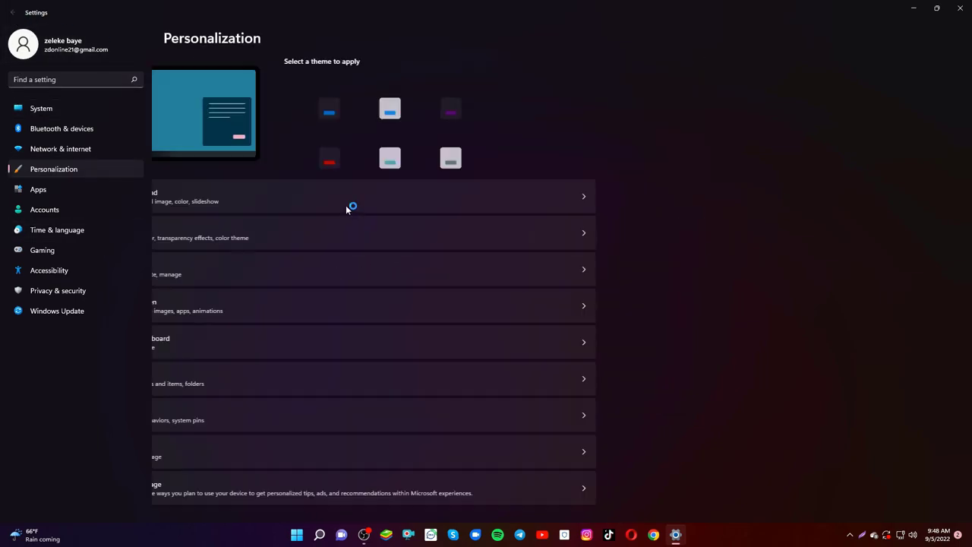
{"action": "left_click", "coordinate": [252, 422]}
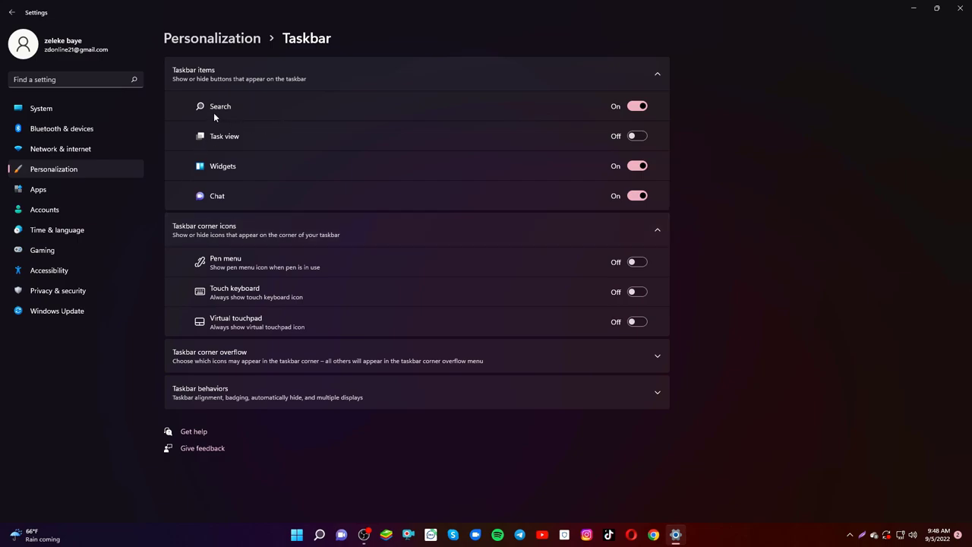
{"action": "left_click", "coordinate": [637, 105]}
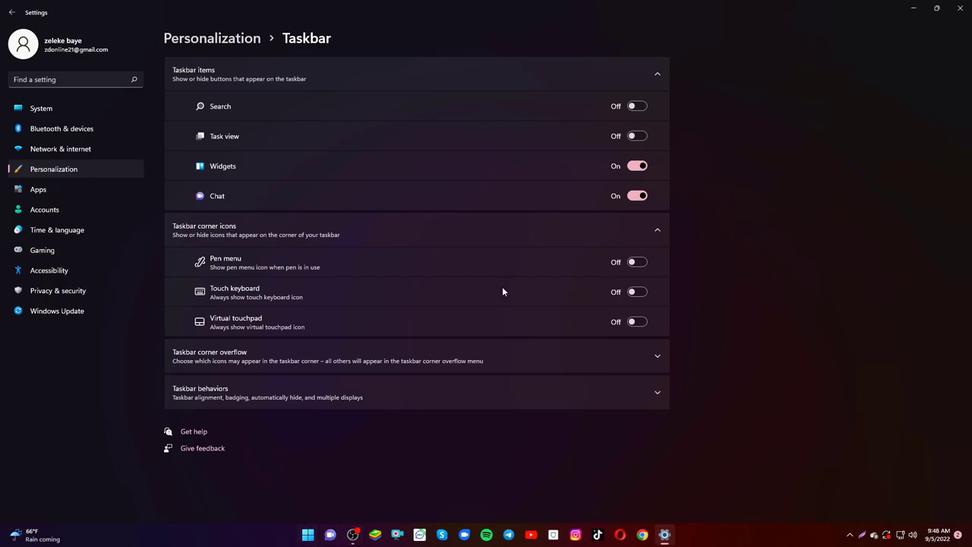
{"action": "left_click", "coordinate": [637, 108]}
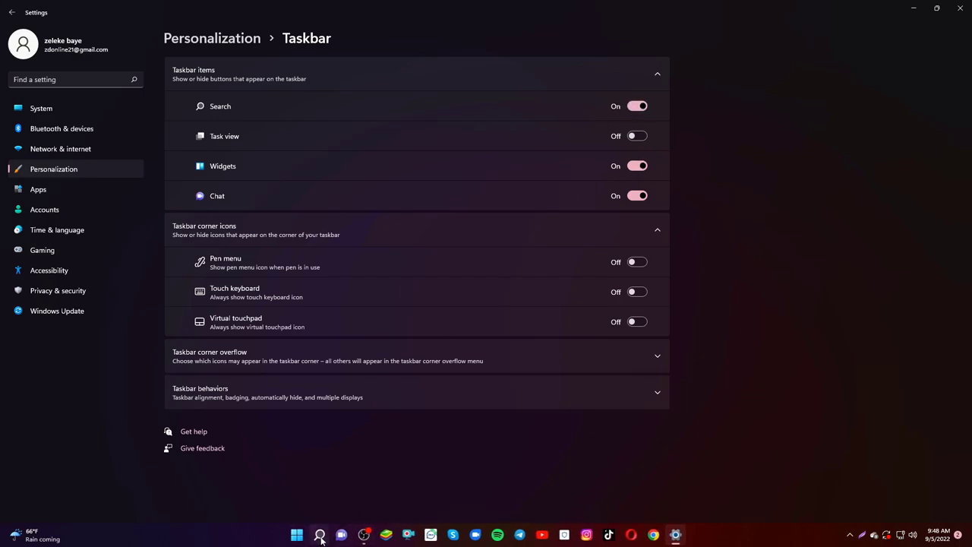
{"action": "mouse_move", "coordinate": [320, 540]}
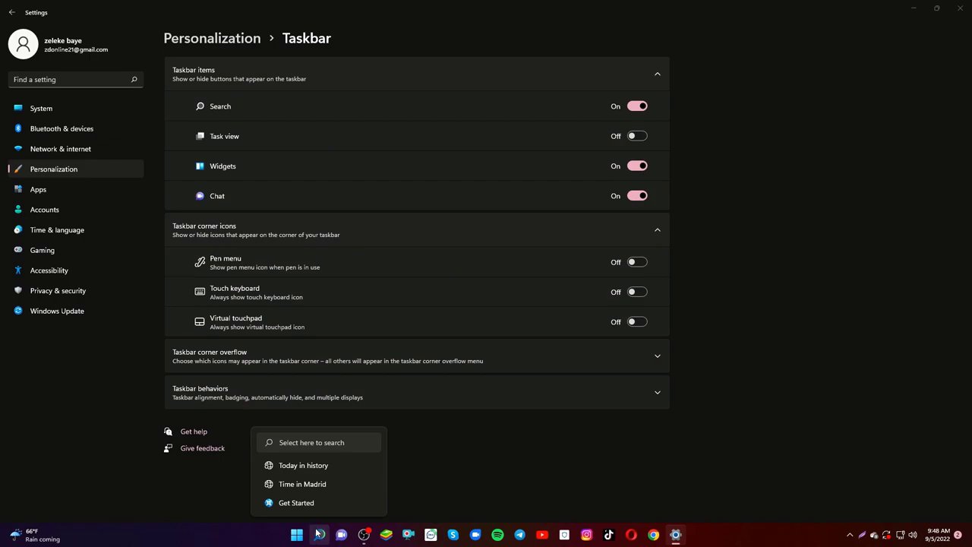
{"action": "left_click", "coordinate": [296, 441]}
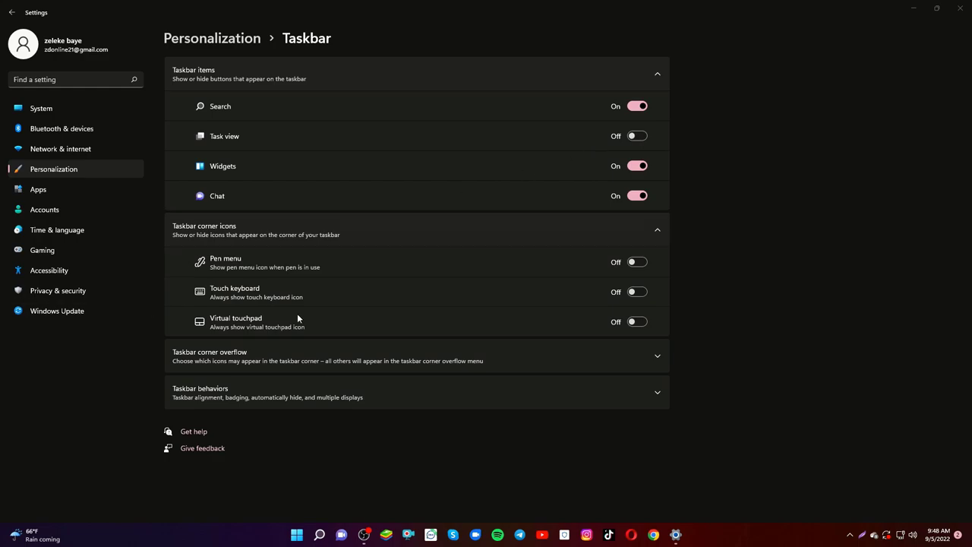
Toggle the Task view taskbar item and leave it on.
{"action": "left_click", "coordinate": [638, 138]}
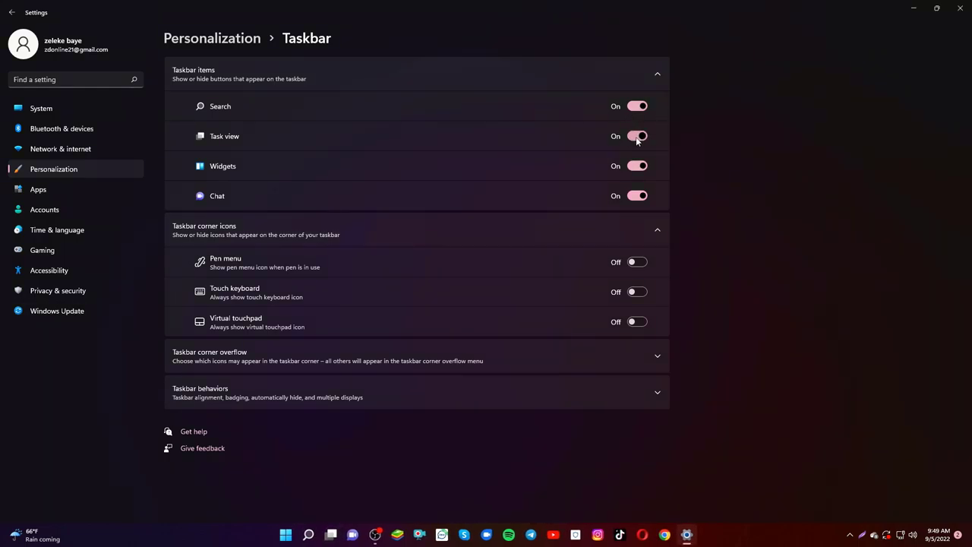
{"action": "left_click", "coordinate": [637, 137]}
{"action": "left_click", "coordinate": [637, 137]}
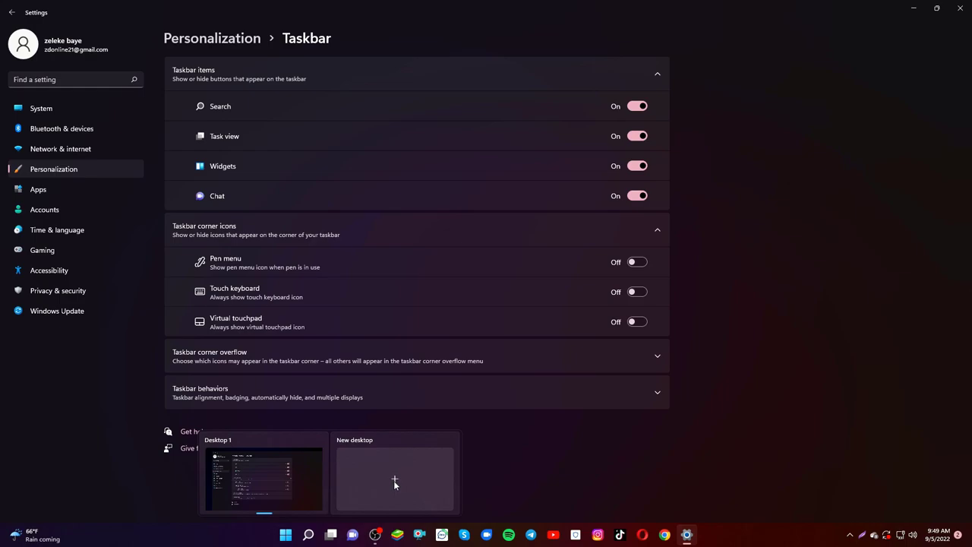
Create three new virtual desktops with Task view, switch to Desktop 2, and return to Desktop 1.
{"action": "left_click", "coordinate": [394, 480]}
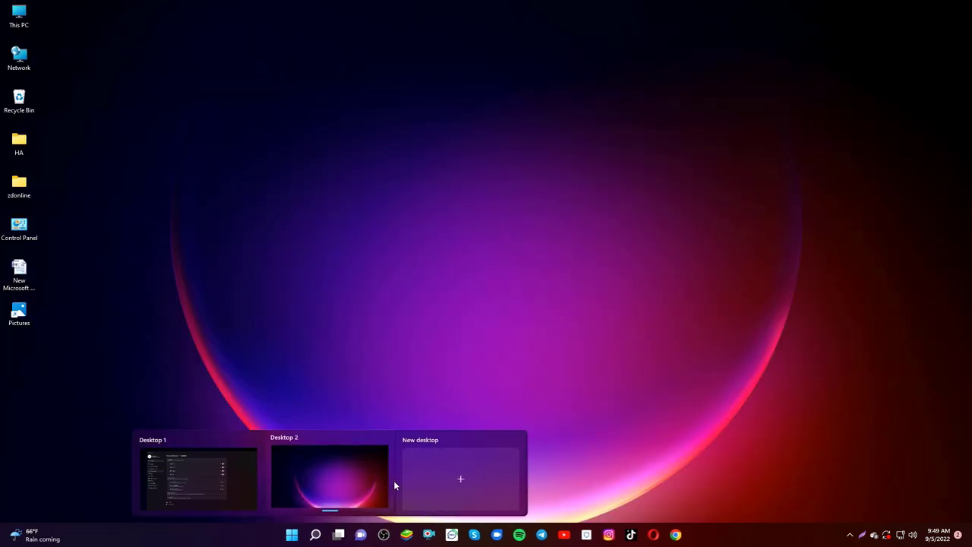
{"action": "left_click", "coordinate": [454, 482]}
{"action": "left_click", "coordinate": [516, 484]}
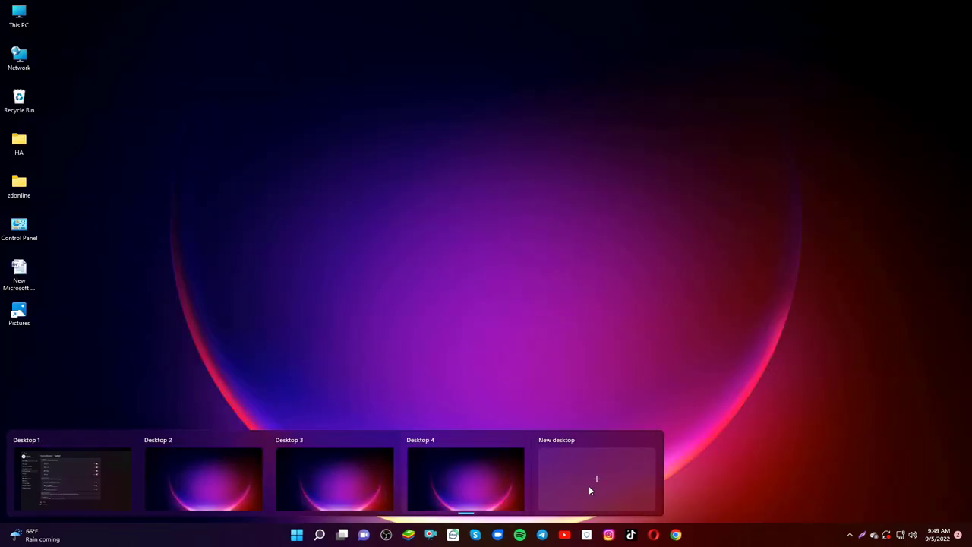
{"action": "left_click", "coordinate": [205, 480]}
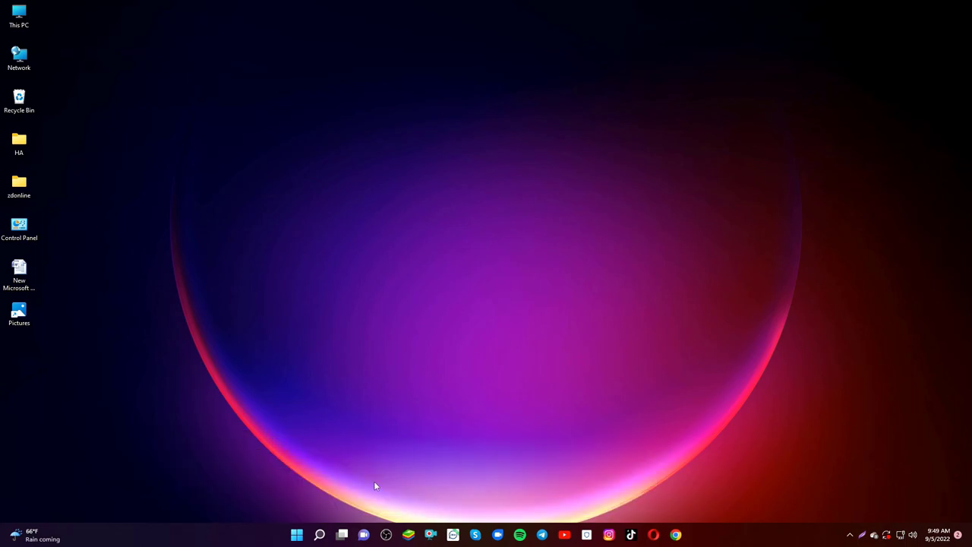
{"action": "mouse_move", "coordinate": [343, 537]}
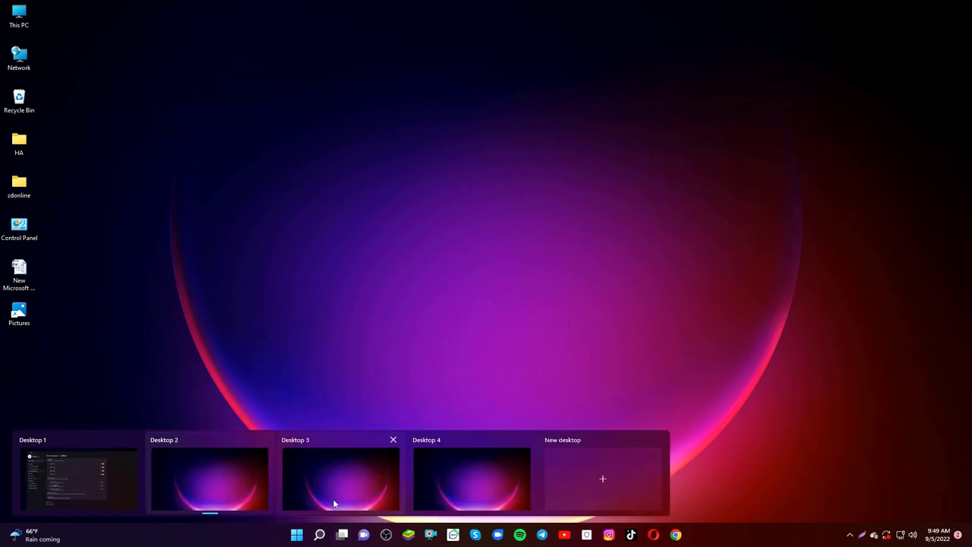
{"action": "left_click", "coordinate": [73, 479]}
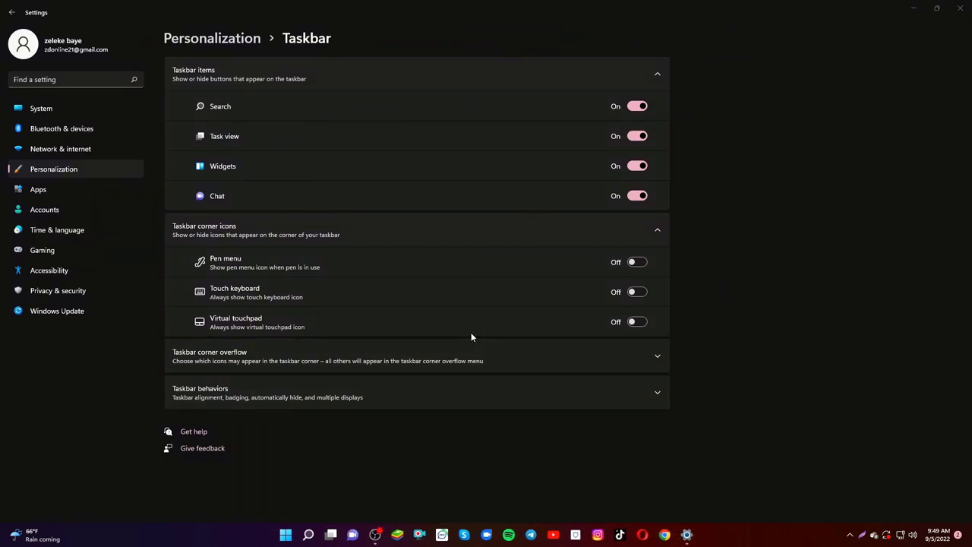
Switch the Task view item off and back on, and toggle the Widgets taskbar item, leaving it off.
{"action": "left_click", "coordinate": [638, 137]}
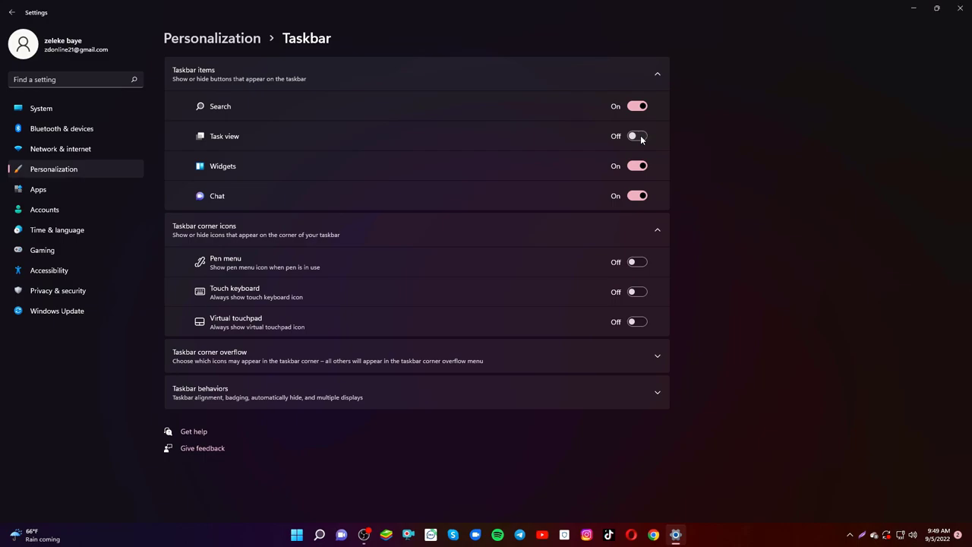
{"action": "left_click", "coordinate": [640, 138]}
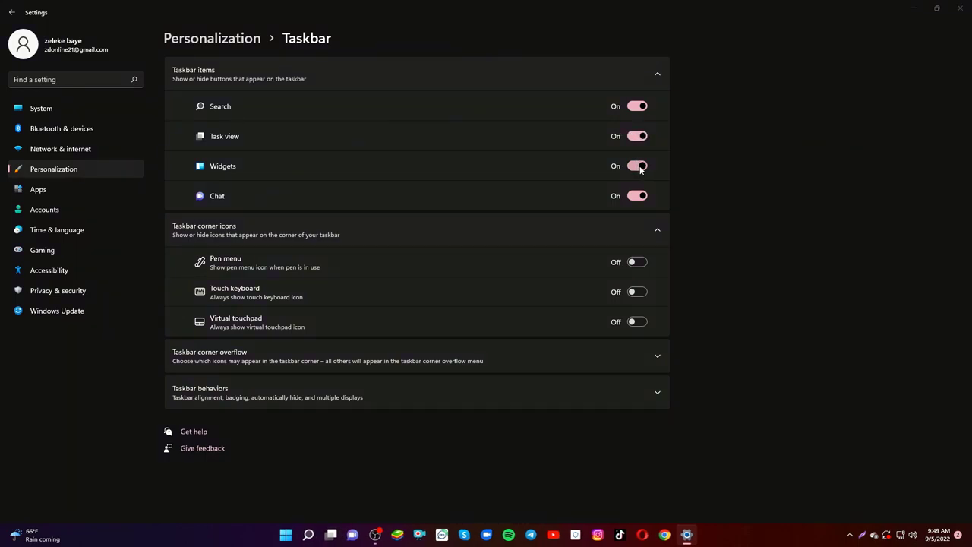
{"action": "left_click", "coordinate": [641, 167]}
{"action": "left_click", "coordinate": [641, 167]}
{"action": "mouse_move", "coordinate": [26, 539]}
{"action": "left_click", "coordinate": [639, 167]}
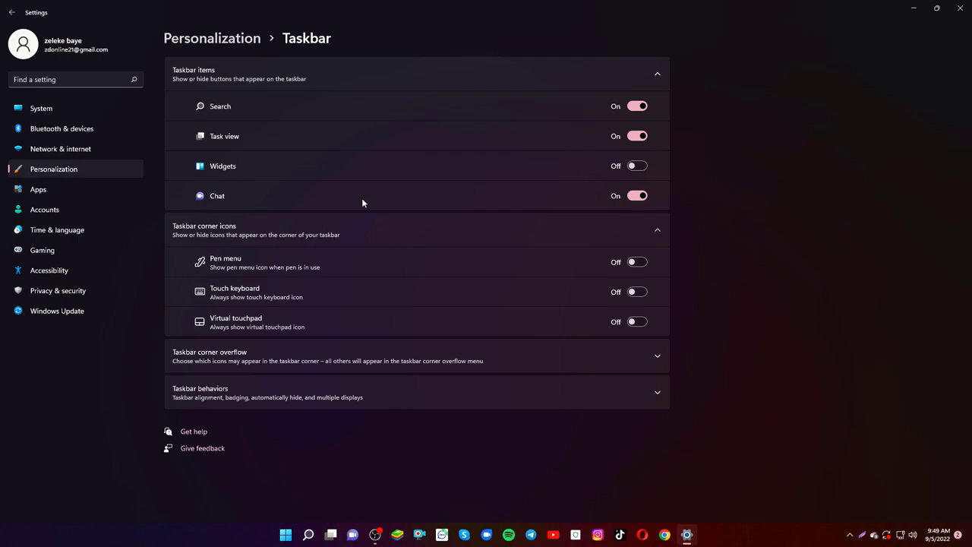
Toggle the Chat taskbar item several times and leave it off.
{"action": "left_click", "coordinate": [636, 196]}
{"action": "left_click", "coordinate": [637, 196]}
{"action": "left_click", "coordinate": [636, 196]}
{"action": "left_click", "coordinate": [635, 197]}
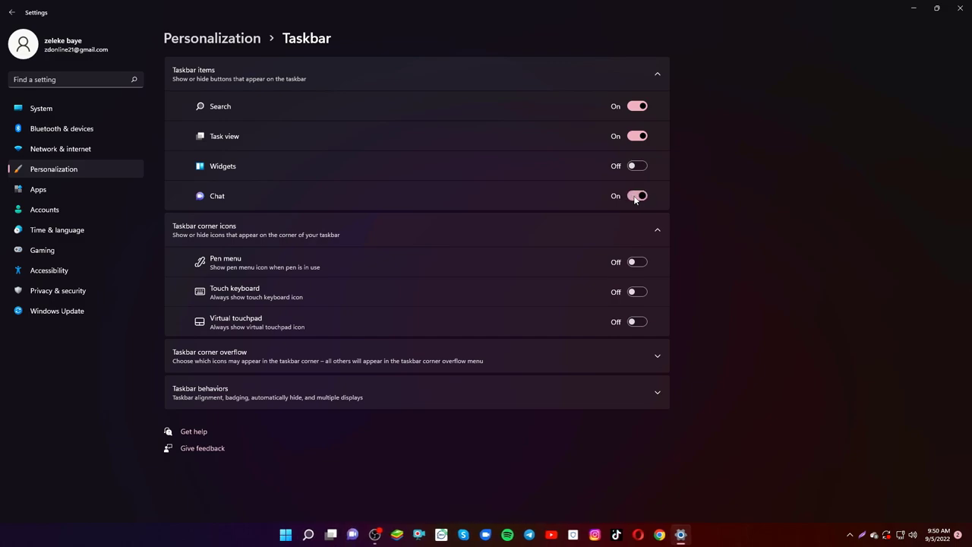
{"action": "left_click", "coordinate": [635, 197]}
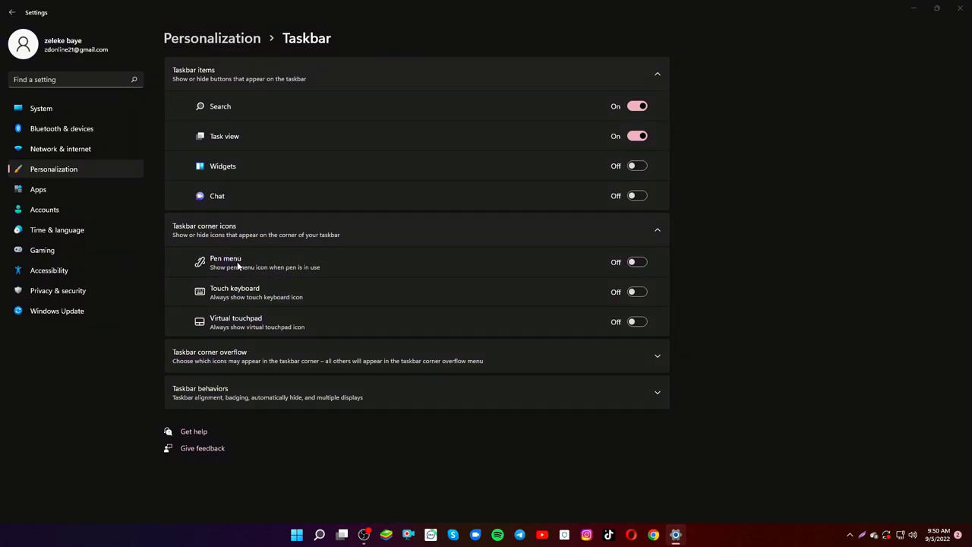
Toggle the Pen menu taskbar corner icon on and off several times, leaving it off.
{"action": "left_click", "coordinate": [637, 262]}
{"action": "left_click", "coordinate": [636, 264]}
{"action": "left_click", "coordinate": [636, 264]}
{"action": "left_click", "coordinate": [636, 264]}
{"action": "left_click", "coordinate": [635, 263]}
Toggle the Touch keyboard taskbar corner icon on and off, leaving it off.
{"action": "left_click", "coordinate": [642, 293]}
{"action": "left_click", "coordinate": [642, 294]}
{"action": "left_click", "coordinate": [642, 294]}
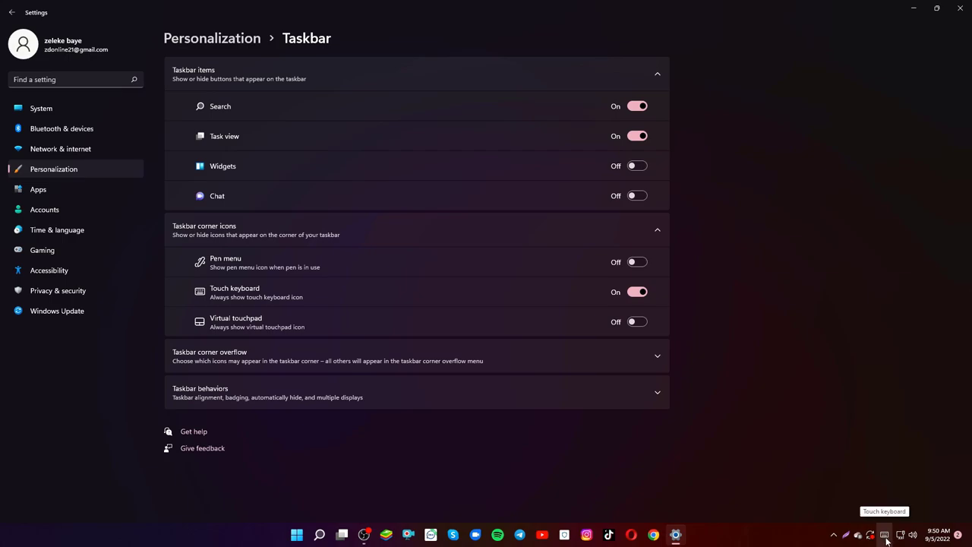
{"action": "left_click", "coordinate": [641, 292]}
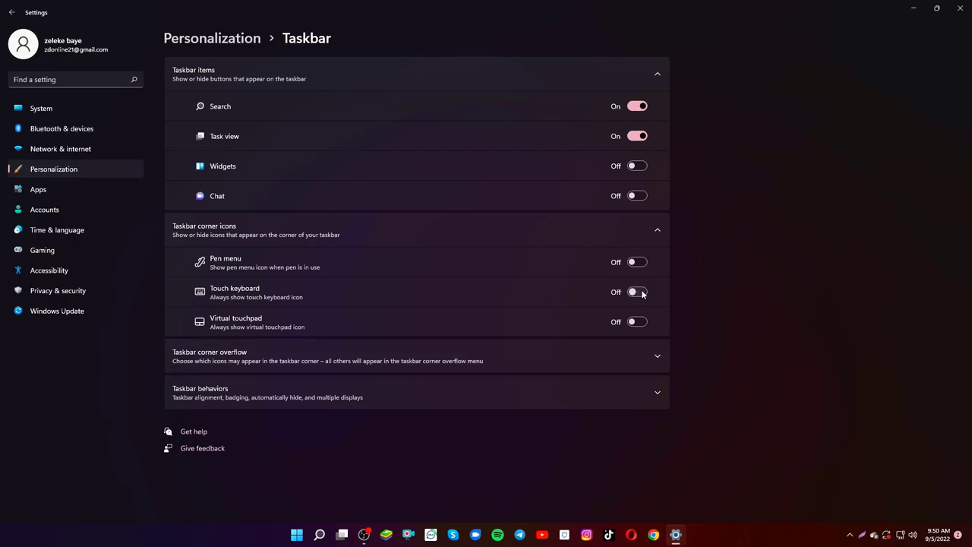
Switch the Pen menu and Virtual touchpad corner icons on and back off.
{"action": "left_click", "coordinate": [633, 262]}
{"action": "left_click", "coordinate": [632, 262]}
{"action": "left_click", "coordinate": [636, 323]}
{"action": "left_click", "coordinate": [637, 322]}
{"action": "left_click", "coordinate": [637, 323]}
{"action": "left_click", "coordinate": [637, 323]}
Browse the available fonts under Personalization and check the related option to download fonts for all languages.
{"action": "key", "text": "alt+Left"}
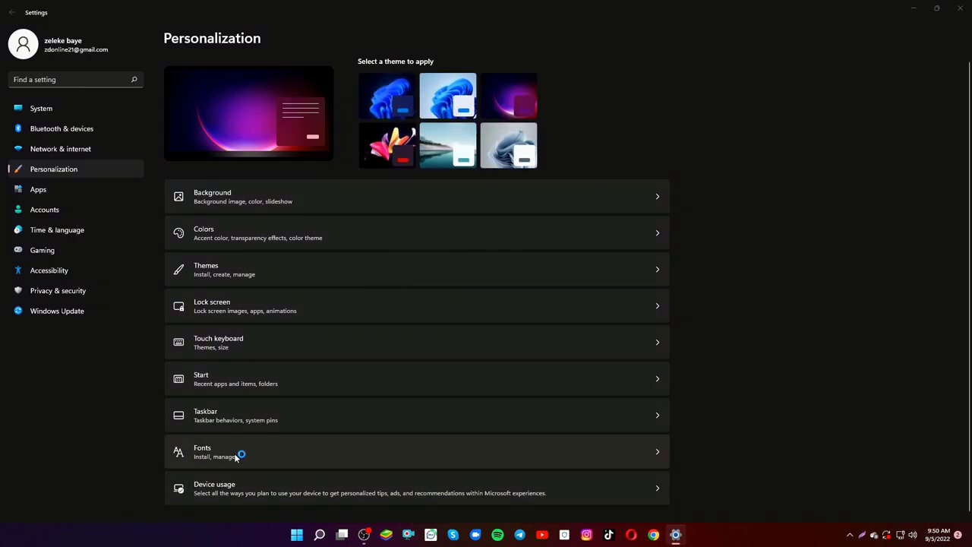
{"action": "left_click", "coordinate": [237, 455]}
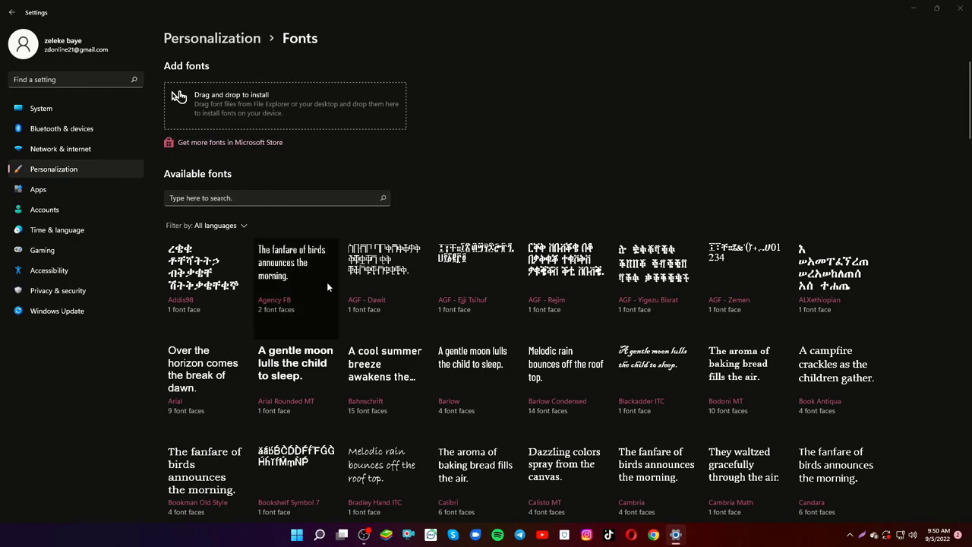
{"action": "scroll", "coordinate": [325, 281], "scroll_direction": "down", "scroll_amount": 15}
{"action": "scroll", "coordinate": [502, 338], "scroll_direction": "down", "scroll_amount": 10}
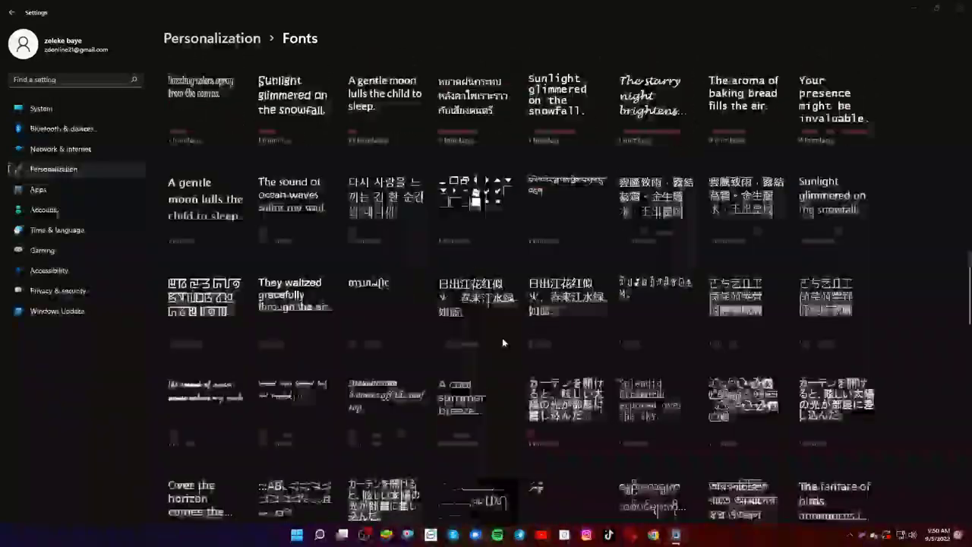
{"action": "scroll", "coordinate": [481, 334], "scroll_direction": "down", "scroll_amount": 5}
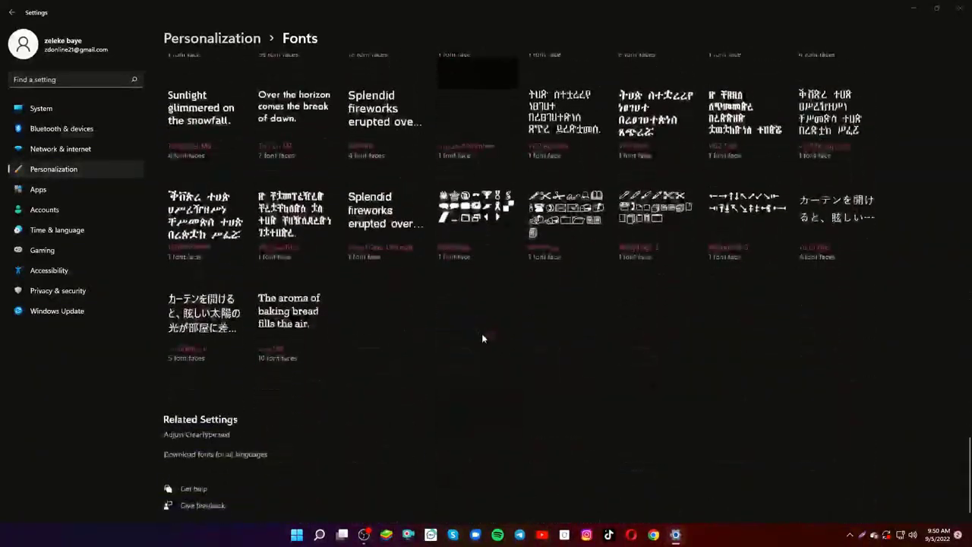
{"action": "scroll", "coordinate": [482, 334], "scroll_direction": "up", "scroll_amount": 10}
{"action": "scroll", "coordinate": [482, 335], "scroll_direction": "down", "scroll_amount": 10}
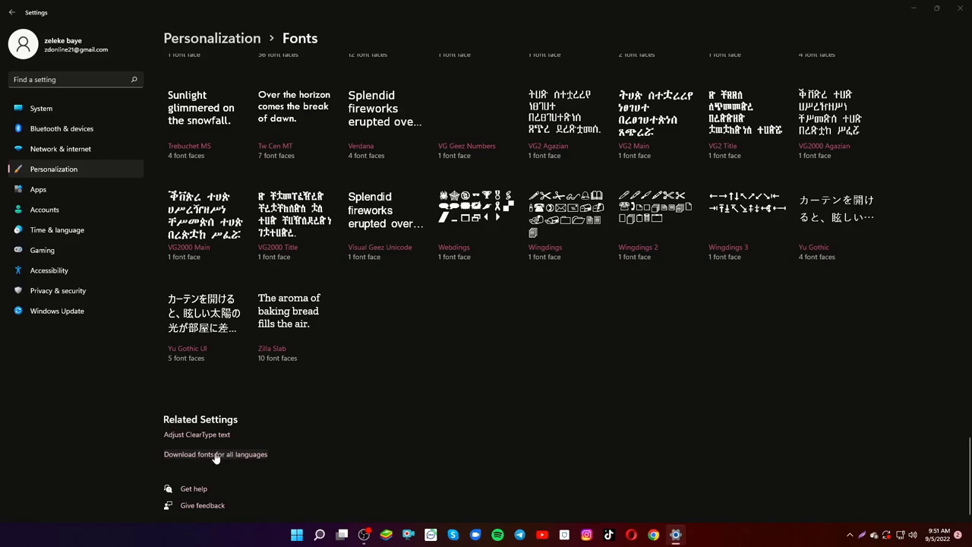
{"action": "left_click", "coordinate": [220, 455]}
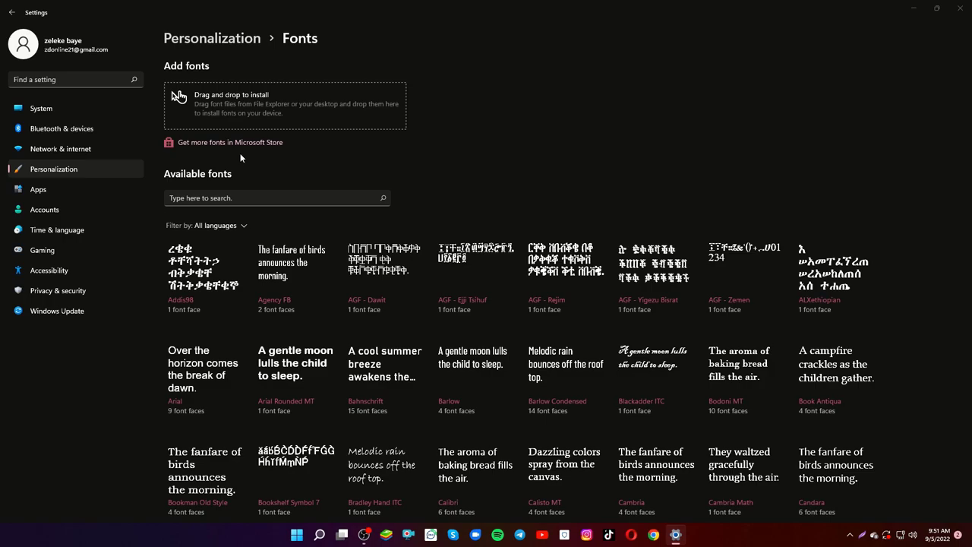
{"action": "left_click", "coordinate": [12, 12]}
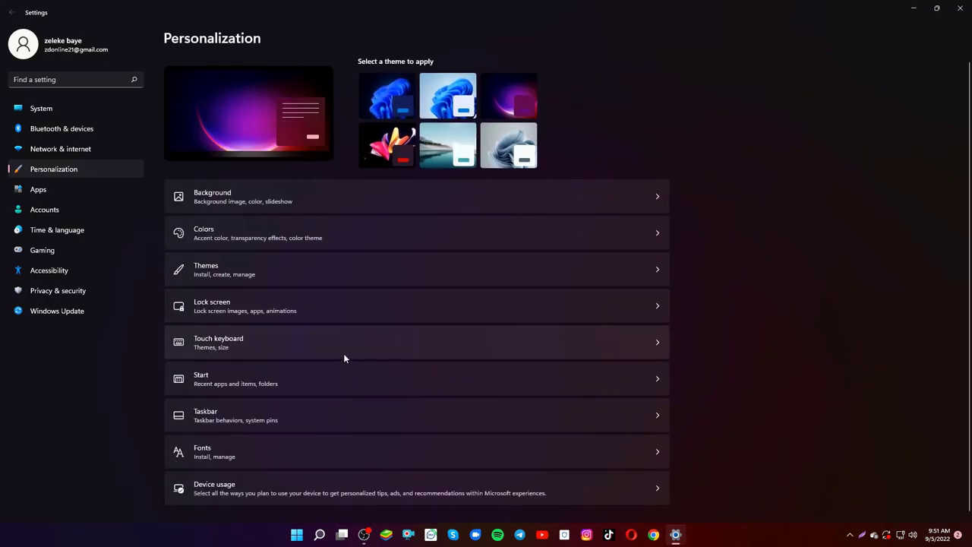
On the Device usage page, switch Gaming and Family on and back off, and return to Personalization.
{"action": "scroll", "coordinate": [224, 491], "scroll_direction": "down", "scroll_amount": 1}
{"action": "left_click", "coordinate": [232, 490]}
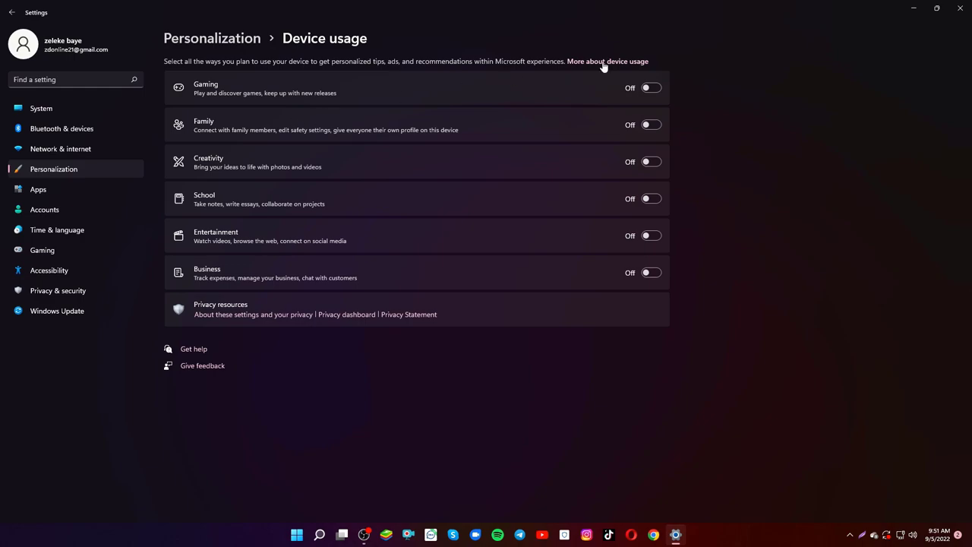
{"action": "left_click", "coordinate": [647, 89]}
{"action": "left_click", "coordinate": [647, 89]}
{"action": "left_click", "coordinate": [648, 126]}
{"action": "left_click", "coordinate": [648, 126]}
{"action": "left_click", "coordinate": [12, 12]}
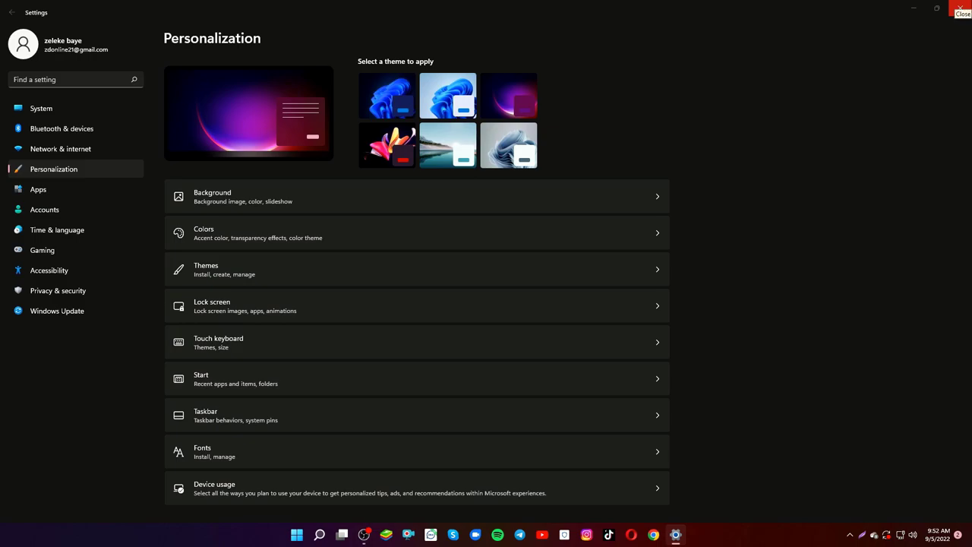
Close Settings and open Control Panel from the desktop in a restored window, with its items viewed as small icons.
{"action": "left_click", "coordinate": [960, 7]}
{"action": "right_click", "coordinate": [249, 176]}
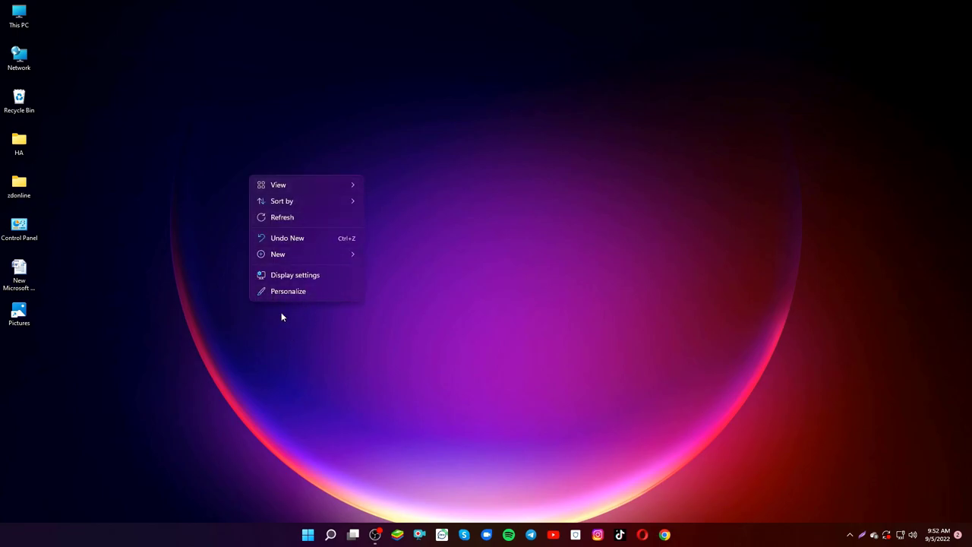
{"action": "double_click", "coordinate": [20, 228]}
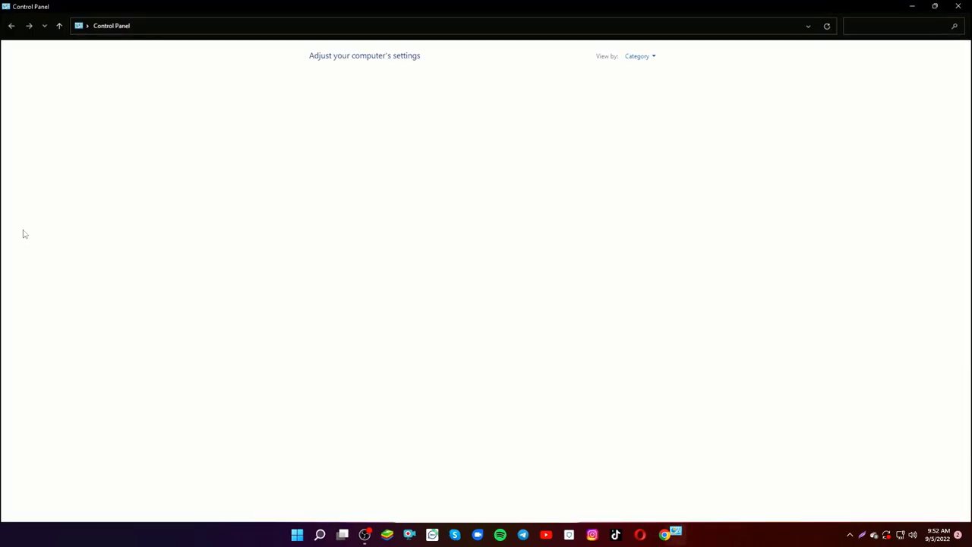
{"action": "left_click", "coordinate": [654, 56]}
{"action": "left_click", "coordinate": [648, 96]}
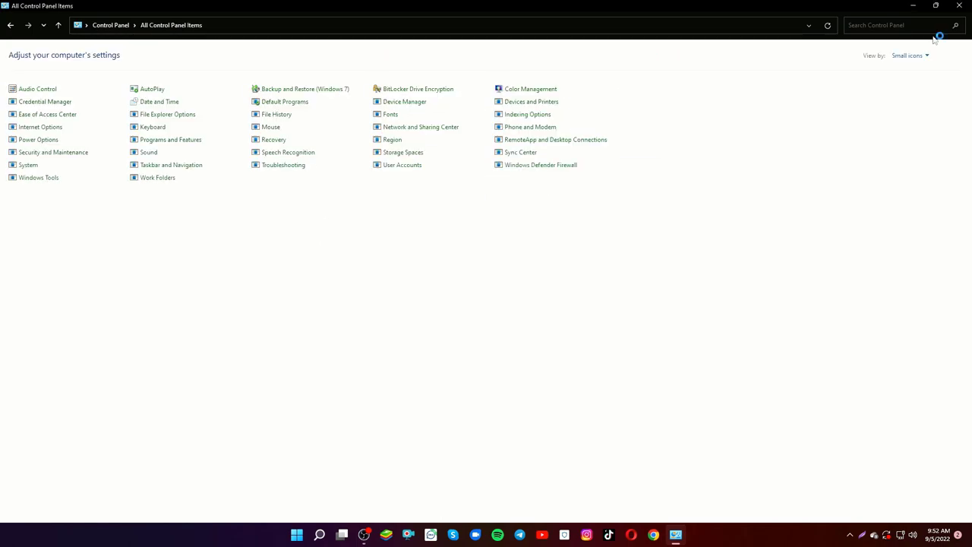
{"action": "left_click", "coordinate": [936, 6]}
{"action": "left_click_drag", "start_coordinate": [300, 24], "coordinate": [570, 41]}
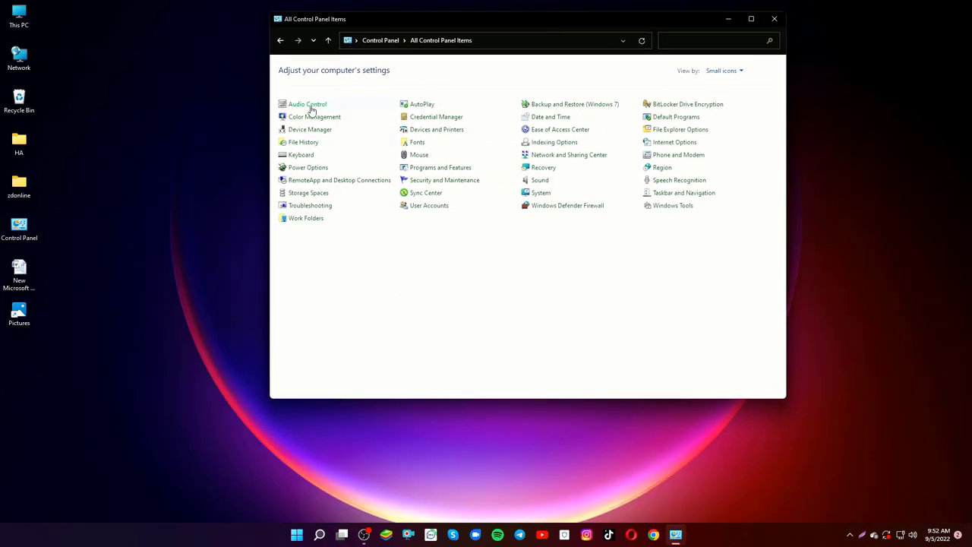
Open Audio Control, review its volume, listening experience, recording experience and advanced settings, and close it.
{"action": "left_click", "coordinate": [310, 108]}
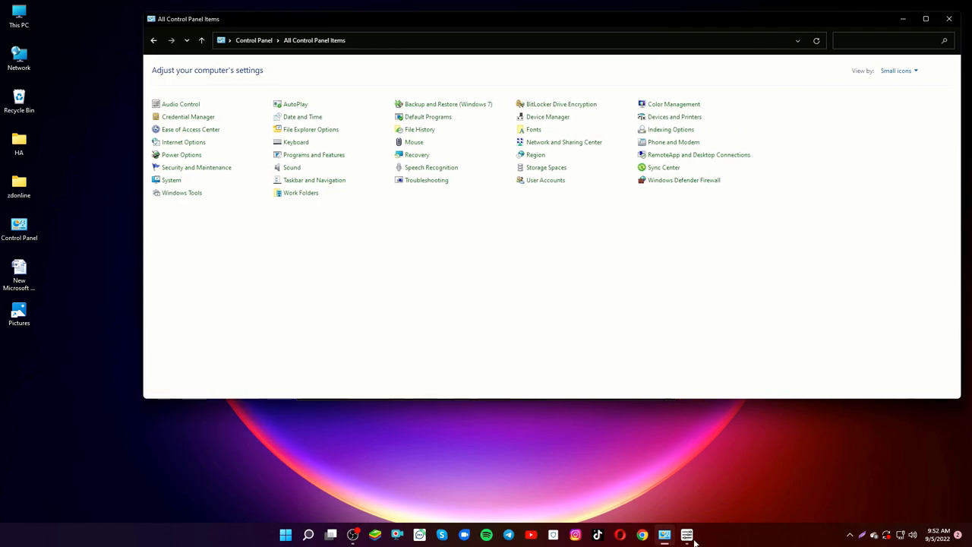
{"action": "left_click_drag", "start_coordinate": [410, 199], "coordinate": [409, 192]}
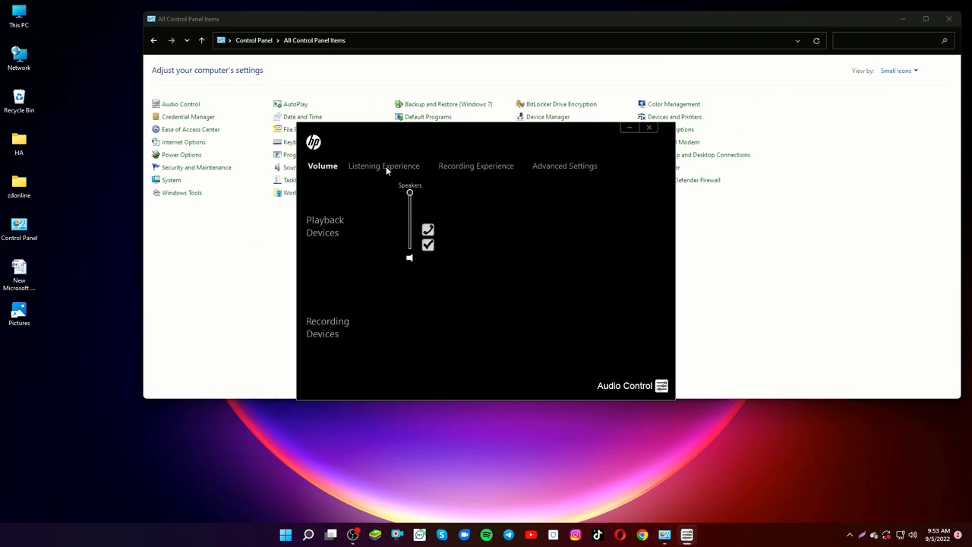
{"action": "left_click", "coordinate": [387, 167]}
{"action": "left_click", "coordinate": [424, 181]}
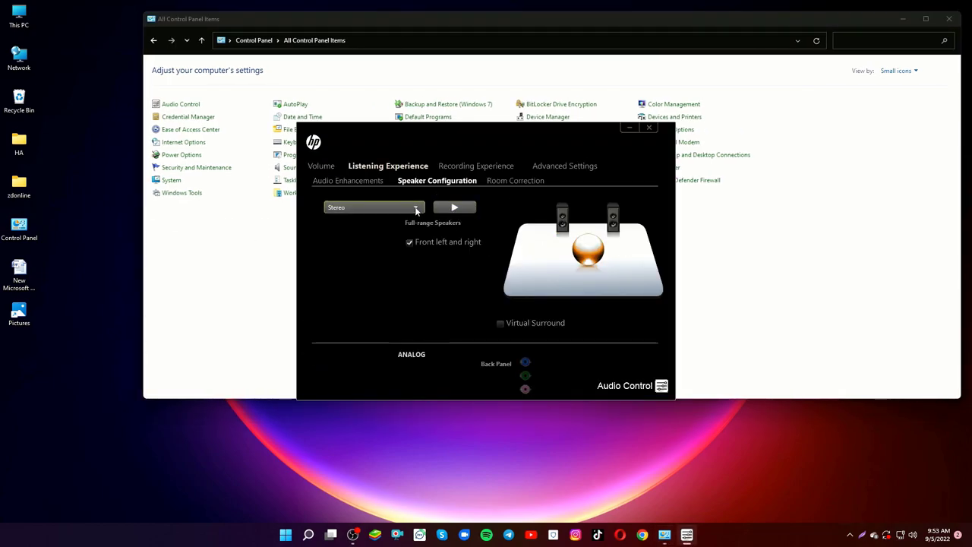
{"action": "left_click", "coordinate": [417, 208]}
{"action": "left_click", "coordinate": [516, 180]}
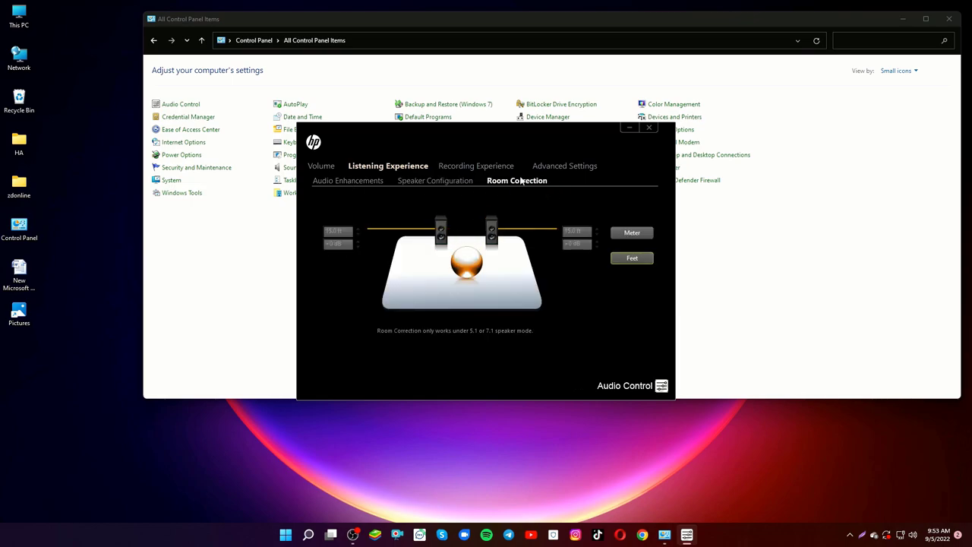
{"action": "left_click", "coordinate": [477, 166]}
{"action": "left_click", "coordinate": [564, 166]}
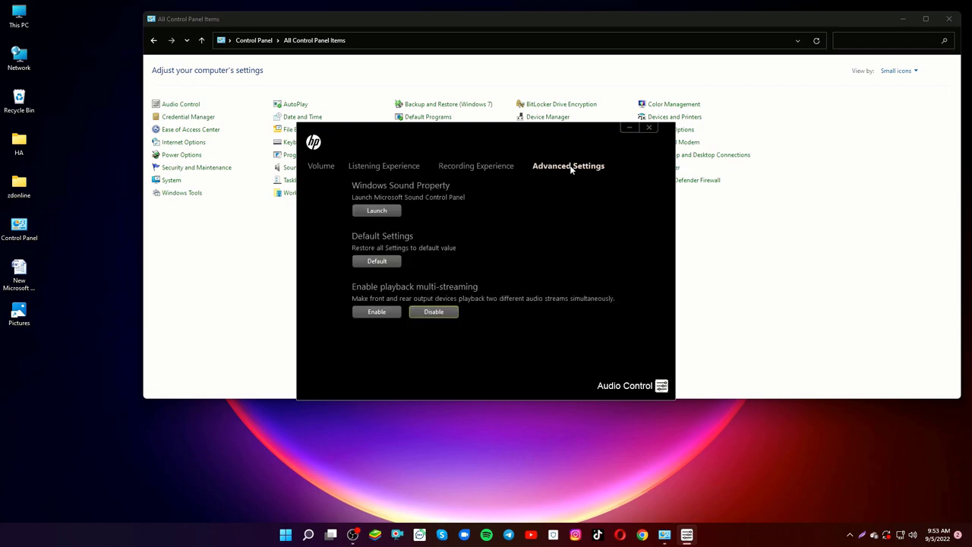
{"action": "key", "text": "alt+F4"}
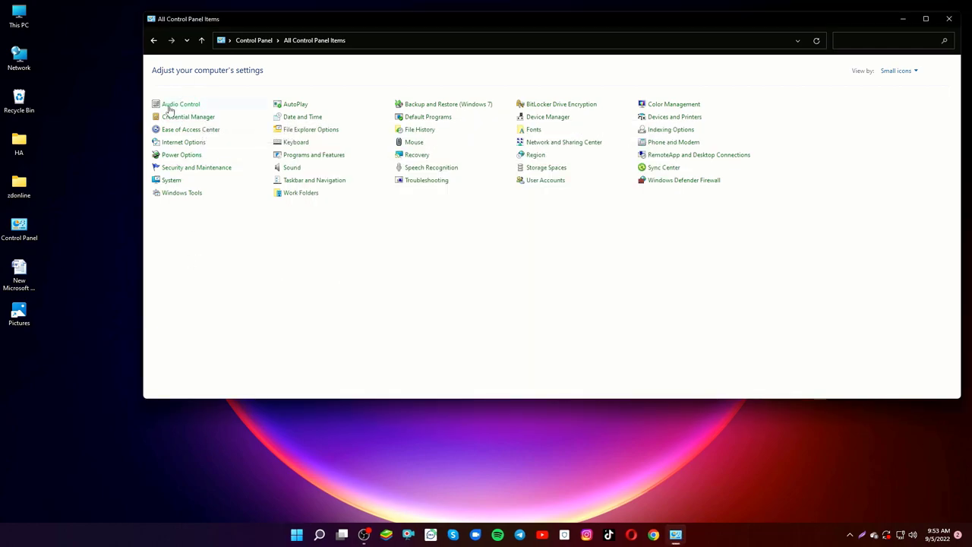
Open System from Control Panel, review the About page and the Bluetooth & devices settings, and close Settings.
{"action": "left_click", "coordinate": [172, 181]}
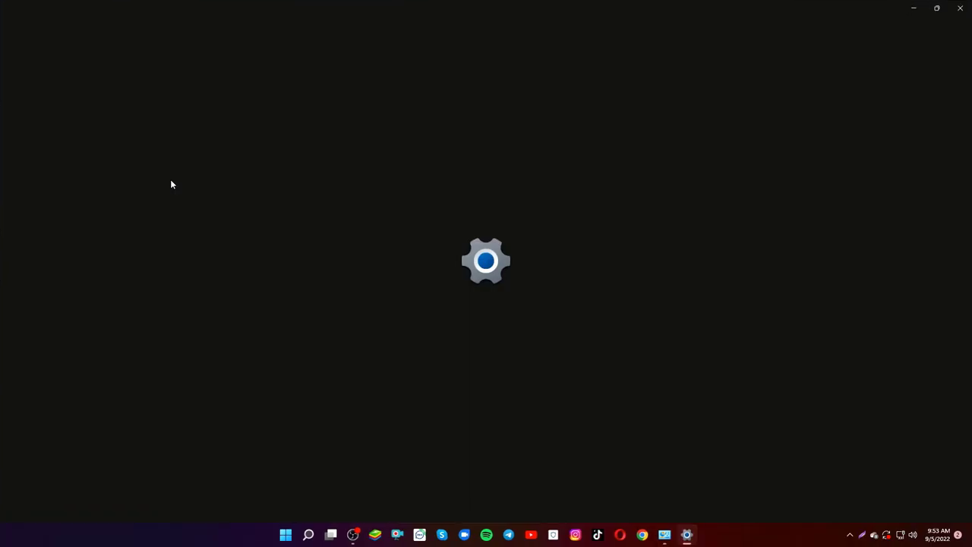
{"action": "scroll", "coordinate": [387, 202], "scroll_direction": "down", "scroll_amount": 2}
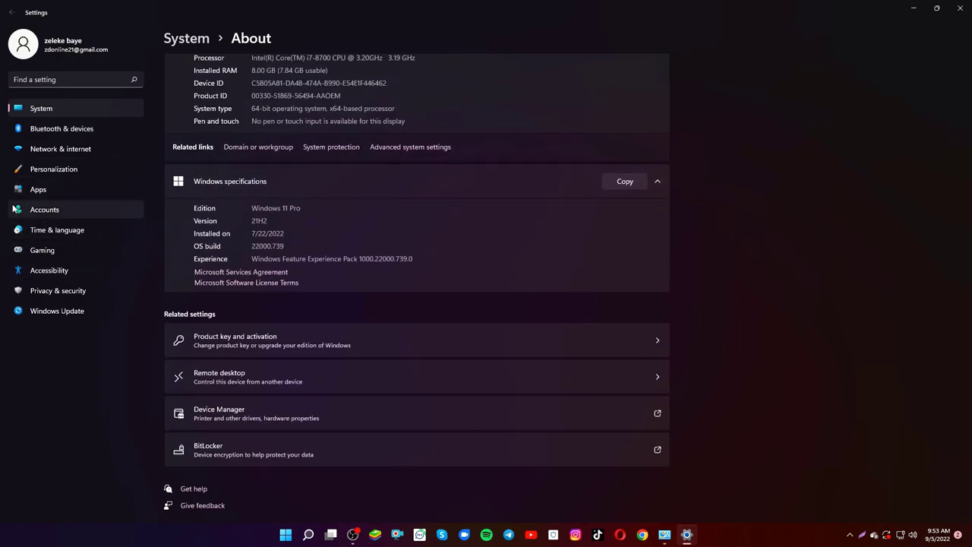
{"action": "left_click", "coordinate": [80, 131]}
{"action": "left_click", "coordinate": [959, 7]}
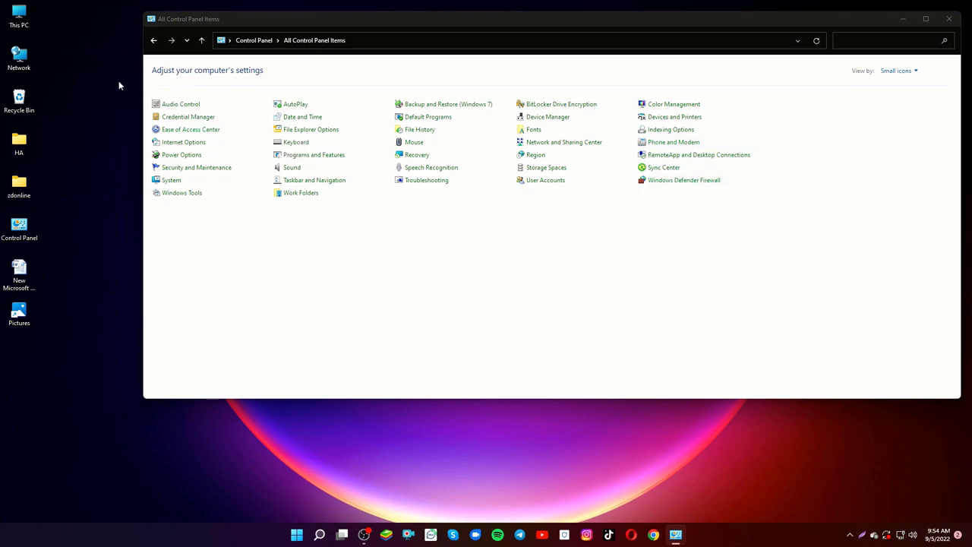
Open Control Panel from its desktop icon and switch its view to Category.
{"action": "right_click", "coordinate": [23, 228]}
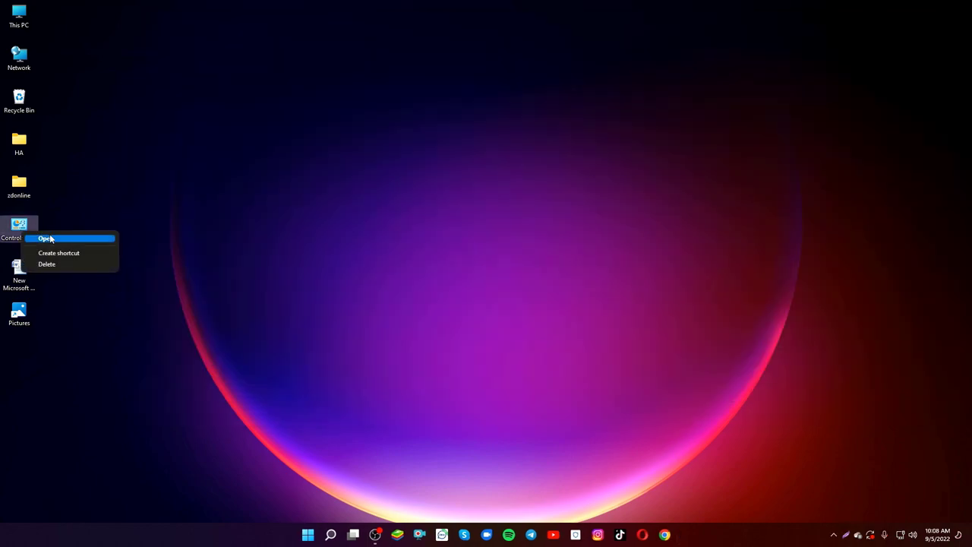
{"action": "left_click", "coordinate": [47, 239]}
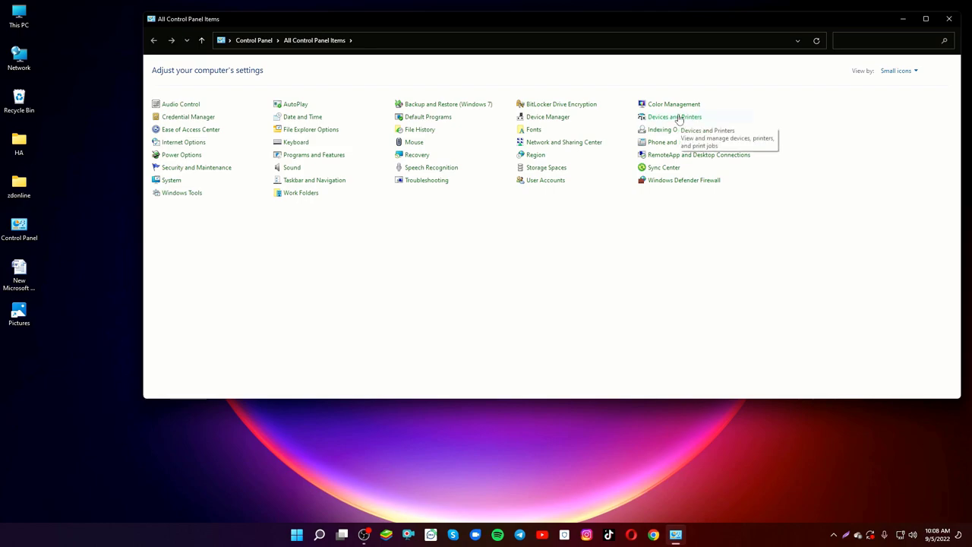
{"action": "left_click", "coordinate": [912, 71]}
{"action": "left_click", "coordinate": [912, 84]}
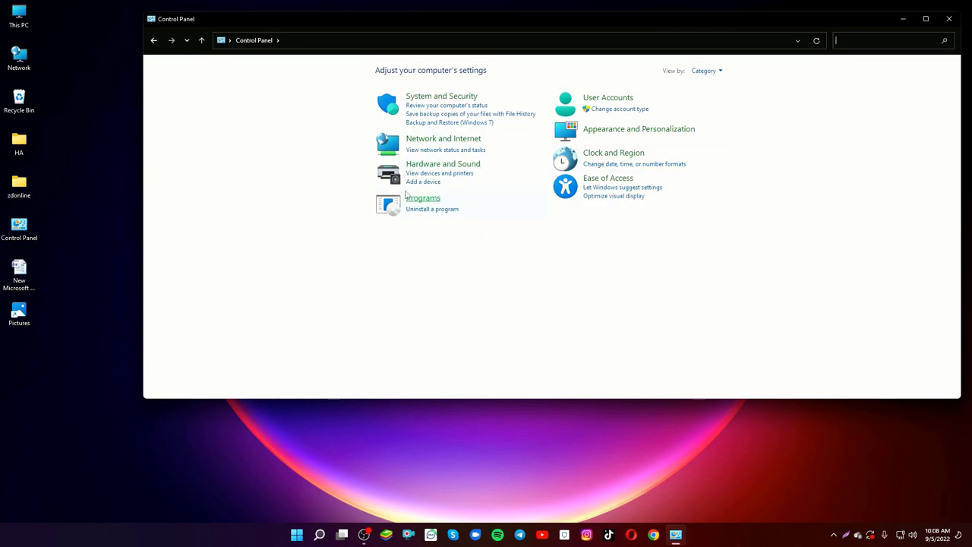
Open Devices and Printers, start adding a printer, and specify that the wanted printer isn't listed.
{"action": "left_click", "coordinate": [445, 174]}
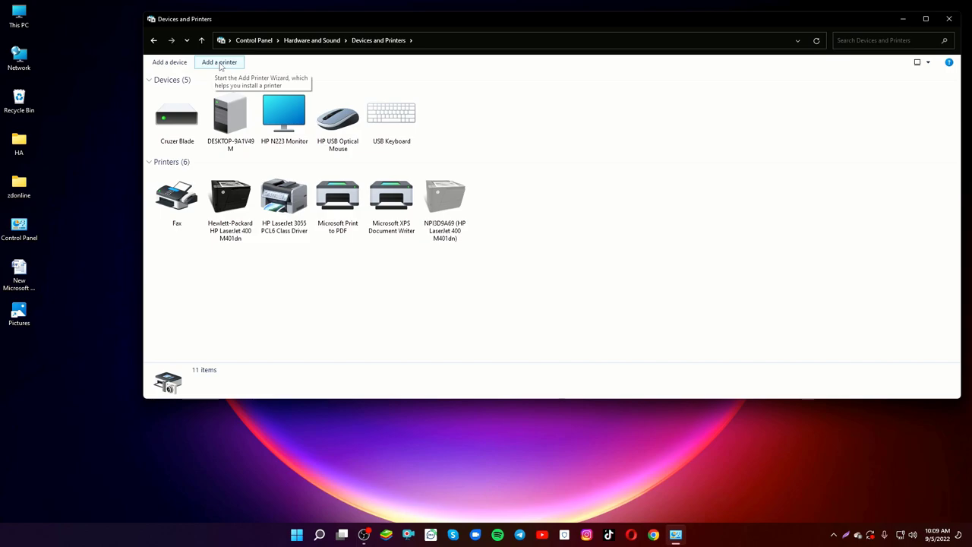
{"action": "left_click", "coordinate": [223, 64]}
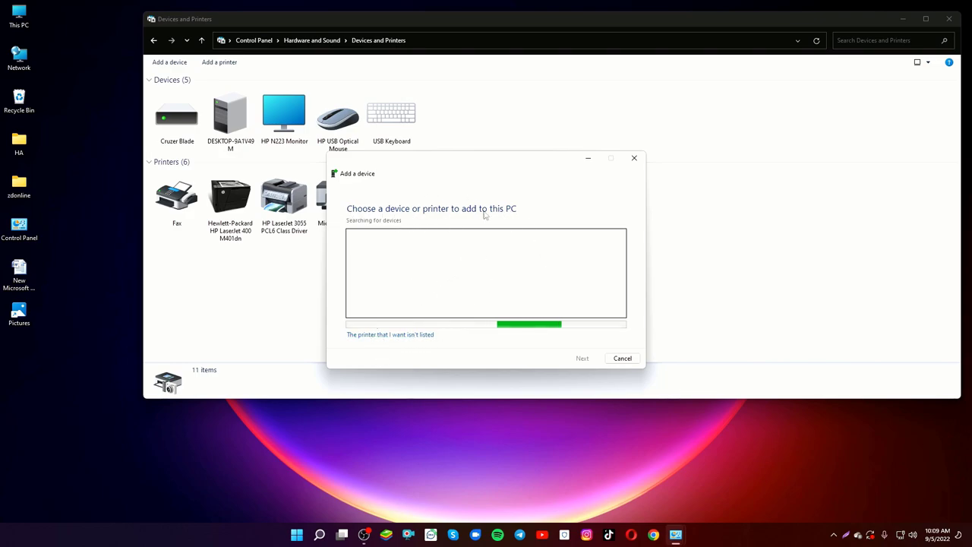
{"action": "left_click", "coordinate": [388, 336]}
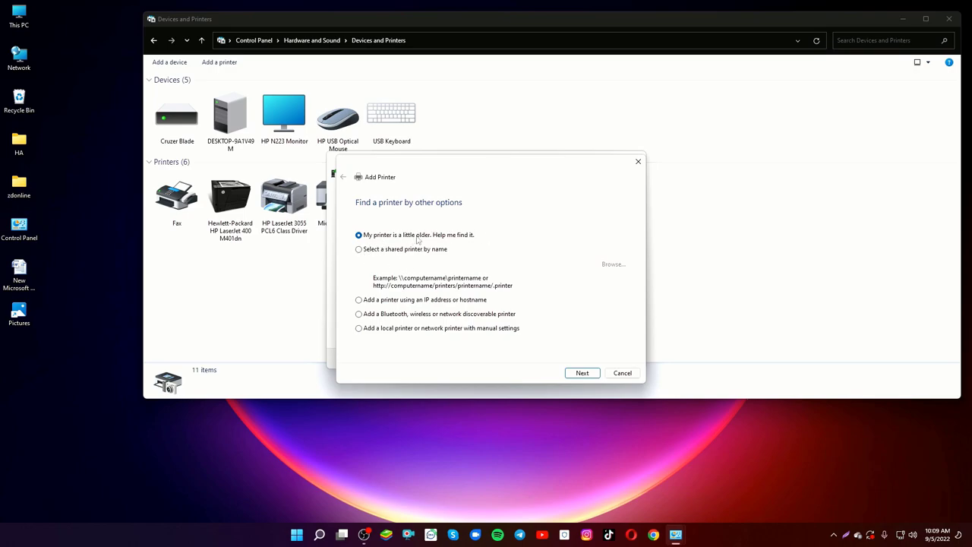
Try the shared, older, IP address, Bluetooth or network, and manual settings options for finding a printer in turn.
{"action": "left_click", "coordinate": [365, 249]}
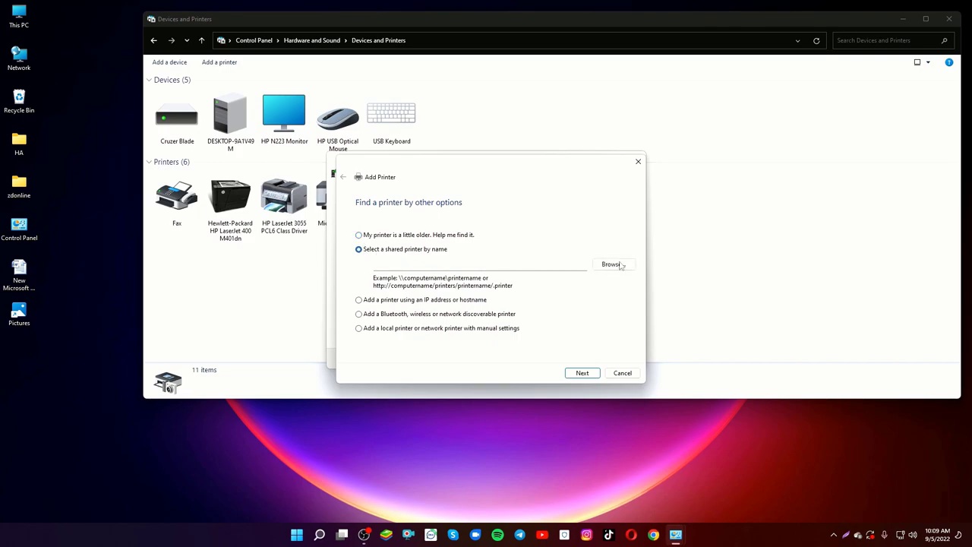
{"action": "left_click", "coordinate": [359, 236]}
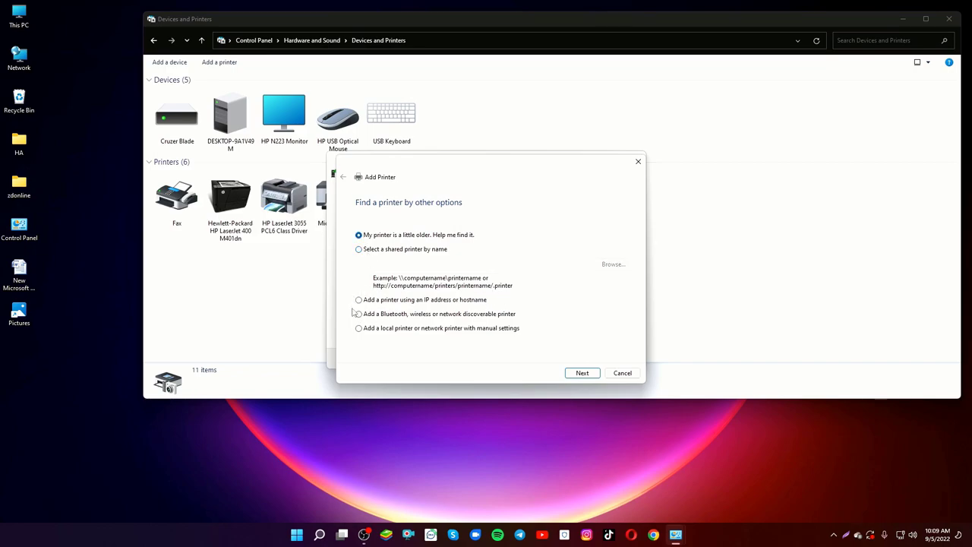
{"action": "left_click", "coordinate": [359, 301]}
{"action": "left_click", "coordinate": [360, 315]}
{"action": "left_click", "coordinate": [360, 329]}
Choose to add the printer using an IP address or hostname and set its device type to Autodetect.
{"action": "left_click", "coordinate": [359, 301]}
{"action": "left_click", "coordinate": [582, 373]}
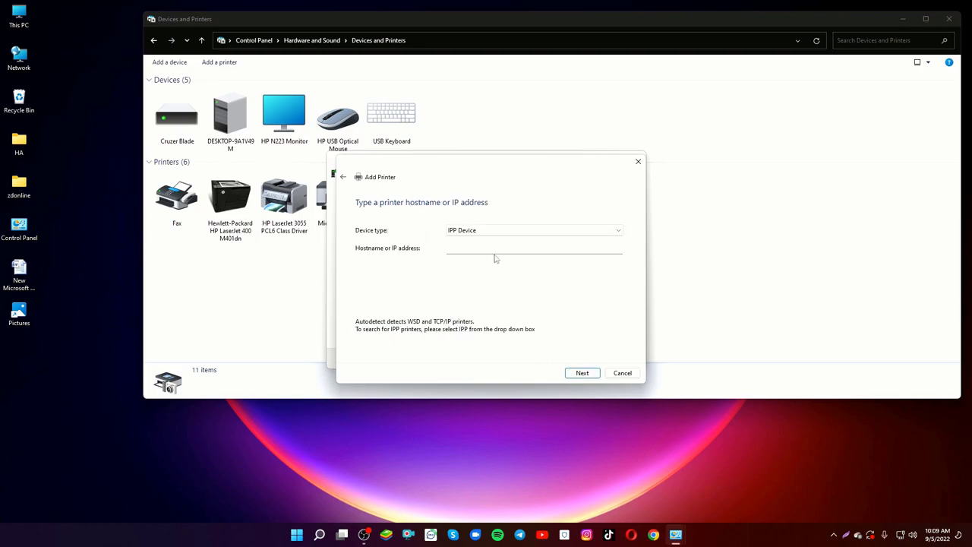
{"action": "left_click", "coordinate": [478, 234]}
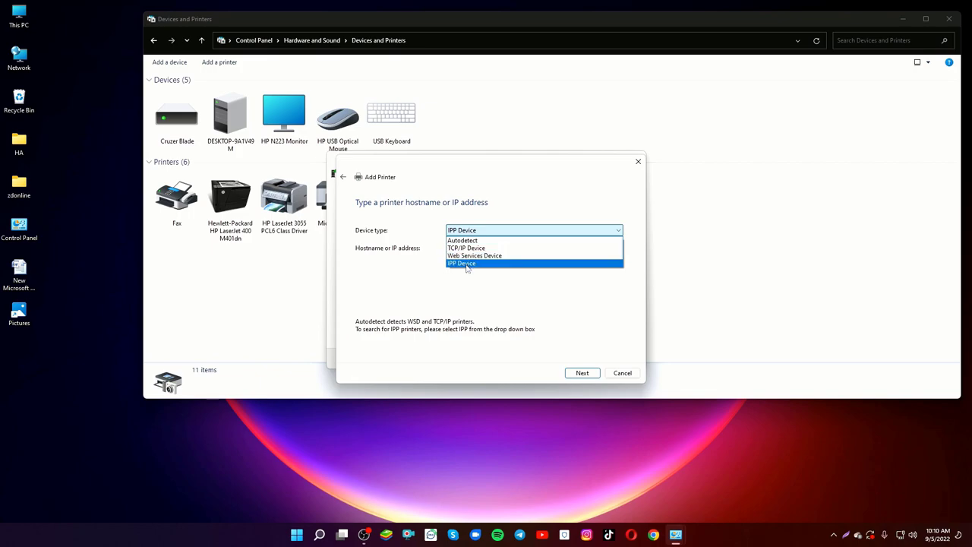
{"action": "left_click", "coordinate": [469, 240]}
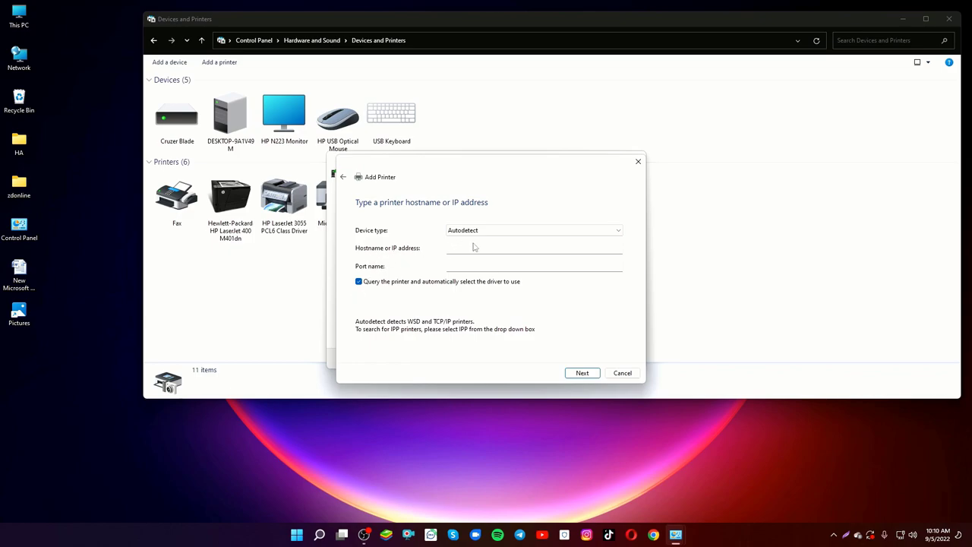
Abandon the hostname or IP address setup and close the Add Printer wizard.
{"action": "left_click", "coordinate": [478, 247]}
{"action": "left_click", "coordinate": [456, 266]}
{"action": "left_click", "coordinate": [638, 162]}
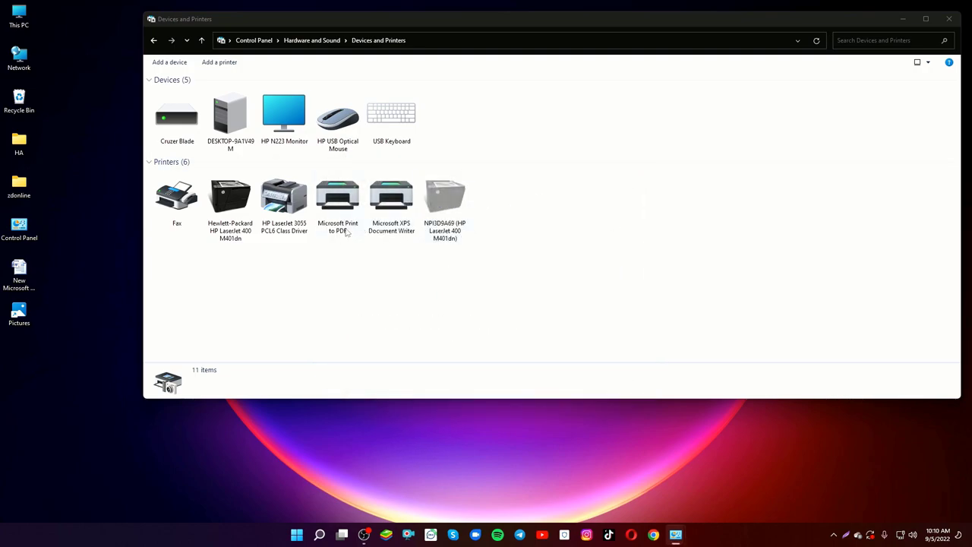
Start adding a printer again and choose to add a local or network printer with manual settings.
{"action": "left_click", "coordinate": [231, 66]}
{"action": "left_click", "coordinate": [403, 334]}
{"action": "left_click", "coordinate": [369, 329]}
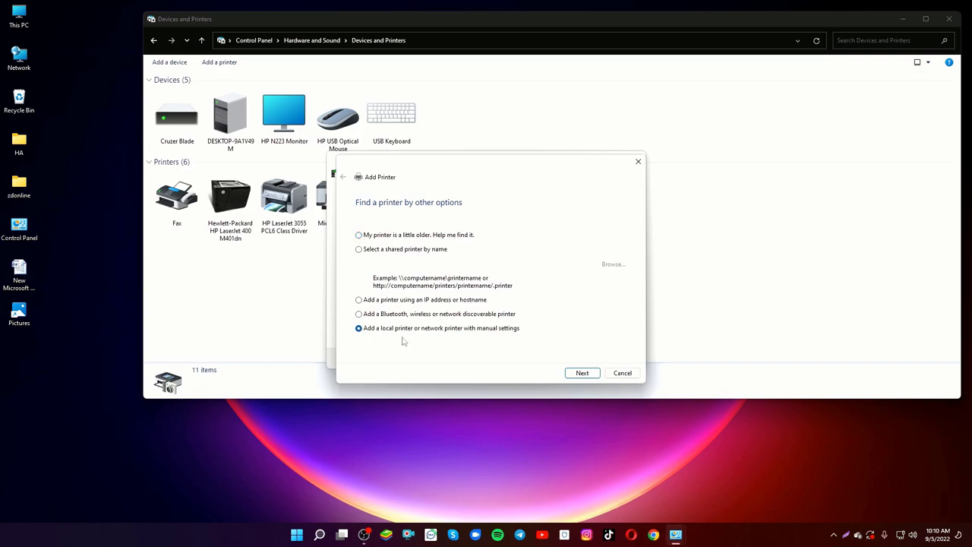
{"action": "left_click", "coordinate": [582, 373]}
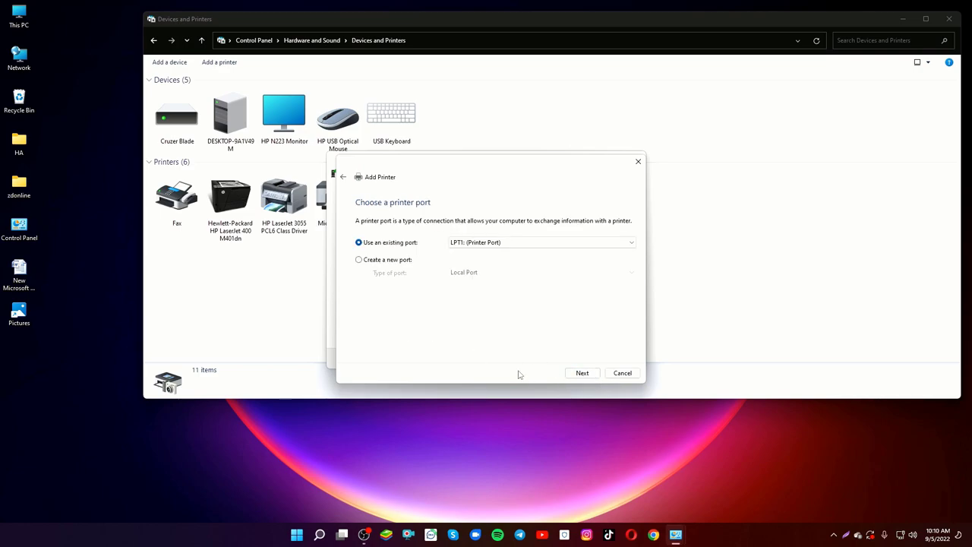
Create a new printer port of type Local Port instead of using an existing one, and name it US.
{"action": "left_click", "coordinate": [516, 243]}
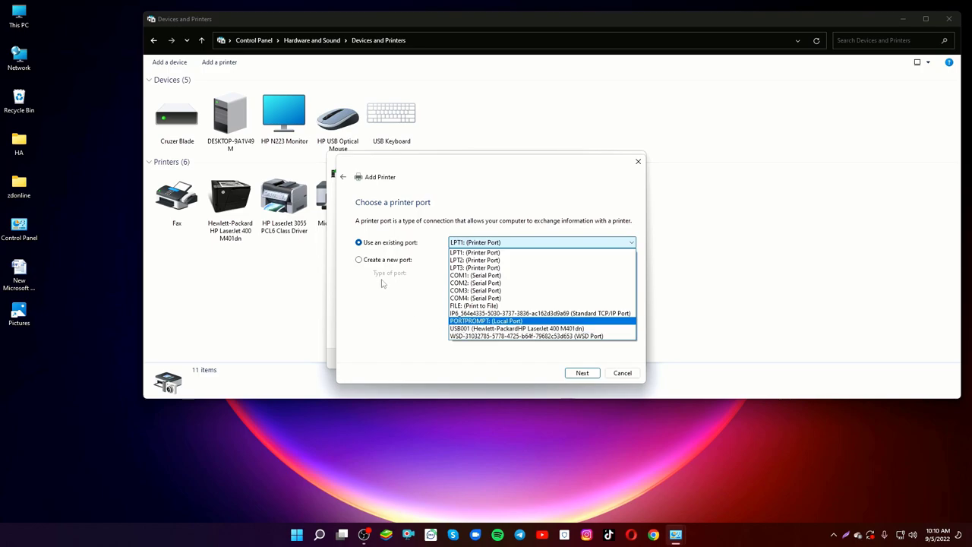
{"action": "left_click", "coordinate": [360, 263]}
{"action": "left_click", "coordinate": [360, 261]}
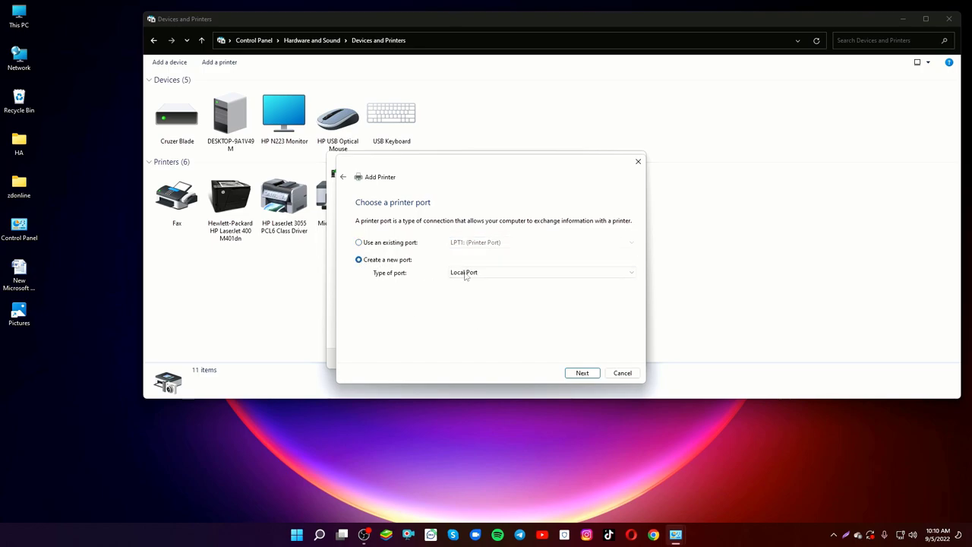
{"action": "left_click", "coordinate": [486, 272]}
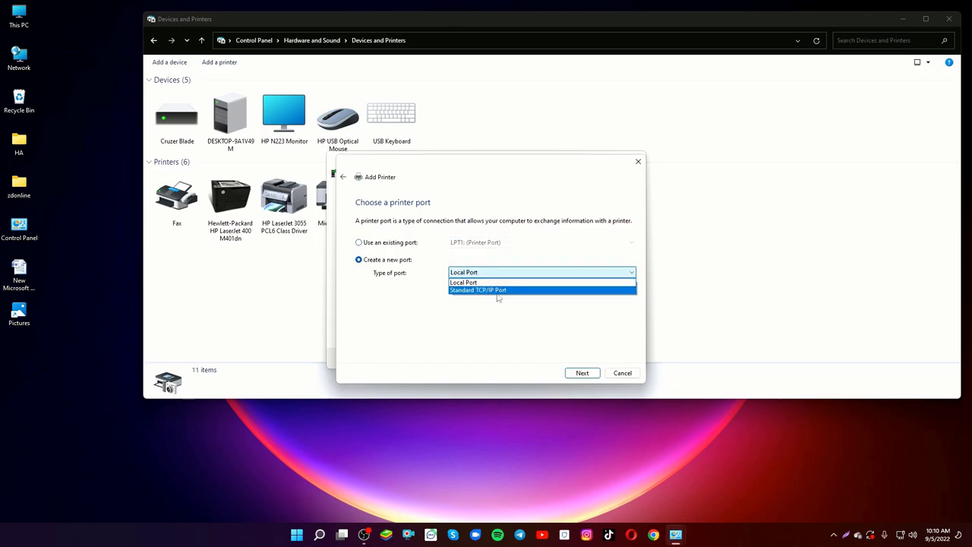
{"action": "left_click", "coordinate": [475, 284]}
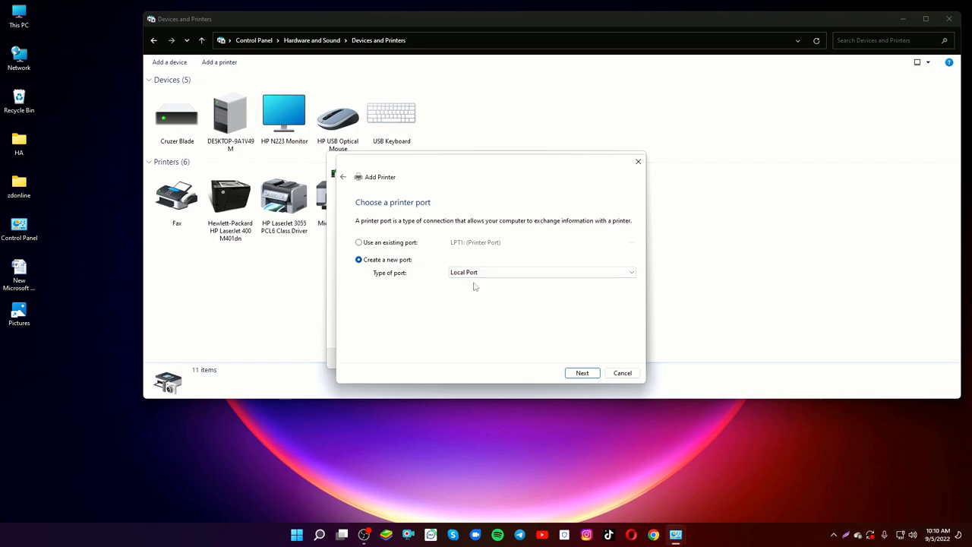
{"action": "left_click", "coordinate": [582, 373]}
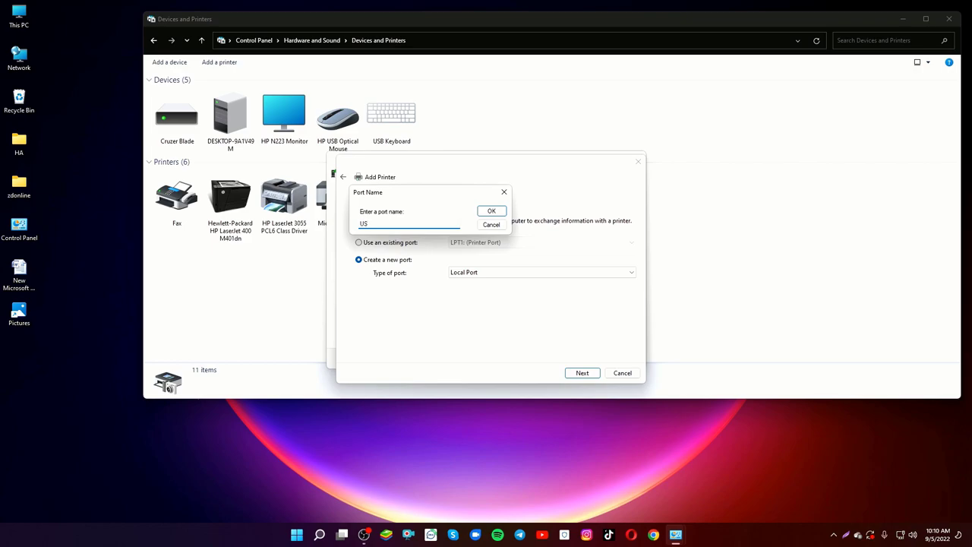
{"action": "left_click", "coordinate": [492, 212]}
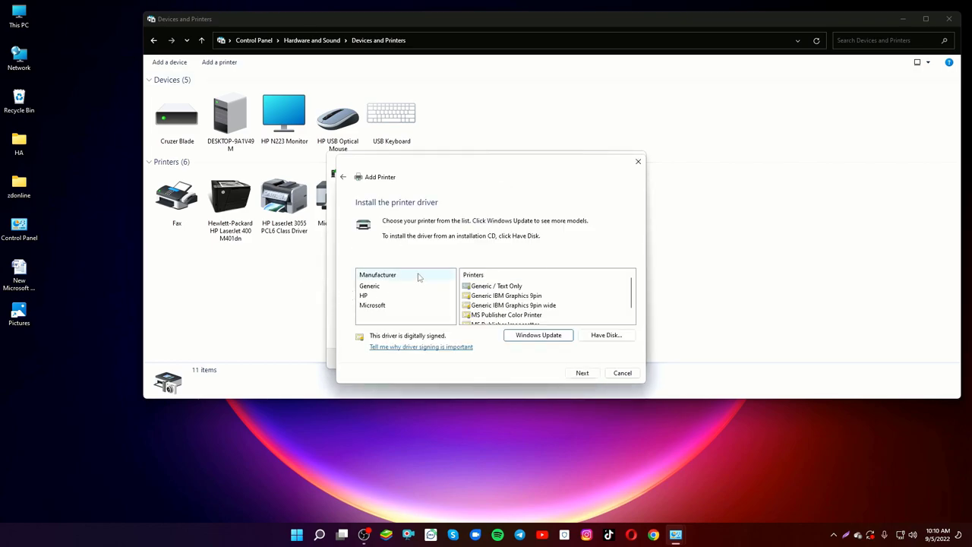
Choose HP as the driver manufacturer and look through its list of printer models for the matching class driver.
{"action": "left_click", "coordinate": [365, 295]}
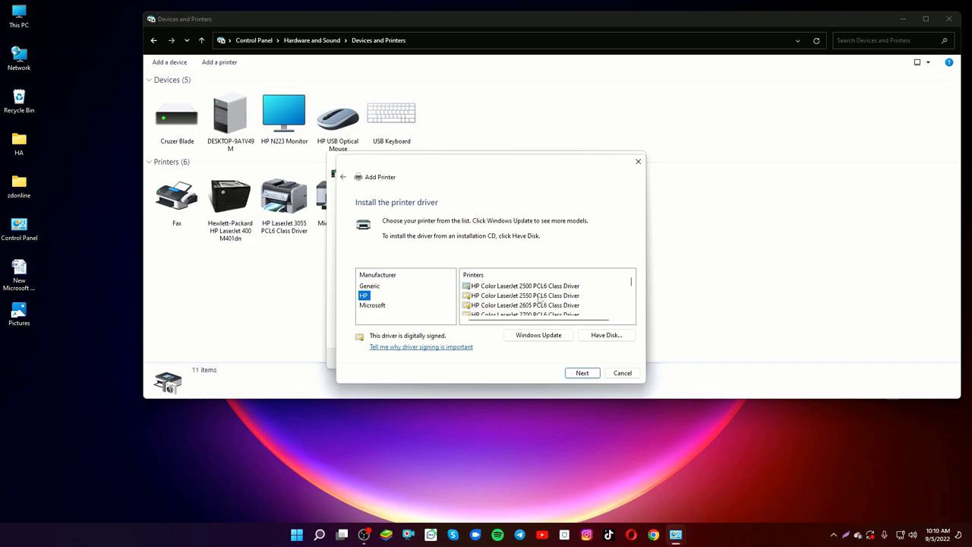
{"action": "key", "text": "Tab"}
{"action": "left_click", "coordinate": [632, 314]}
{"action": "left_click", "coordinate": [632, 314]}
{"action": "left_click", "coordinate": [631, 314]}
{"action": "left_click", "coordinate": [631, 314]}
{"action": "left_click", "coordinate": [631, 313]}
{"action": "left_click", "coordinate": [631, 314]}
{"action": "left_click", "coordinate": [632, 314]}
{"action": "left_click", "coordinate": [631, 314]}
{"action": "left_click", "coordinate": [631, 314]}
{"action": "left_click", "coordinate": [631, 314]}
{"action": "left_click", "coordinate": [631, 314]}
{"action": "left_click", "coordinate": [631, 313]}
{"action": "left_click", "coordinate": [631, 314]}
{"action": "left_click", "coordinate": [632, 314]}
{"action": "left_click", "coordinate": [632, 313]}
{"action": "left_click", "coordinate": [631, 314]}
{"action": "left_click", "coordinate": [631, 313]}
{"action": "left_click", "coordinate": [631, 314]}
{"action": "left_click", "coordinate": [631, 314]}
{"action": "left_click", "coordinate": [632, 314]}
{"action": "left_click", "coordinate": [631, 314]}
{"action": "left_click", "coordinate": [632, 314]}
{"action": "left_click", "coordinate": [631, 313]}
{"action": "left_click", "coordinate": [631, 314]}
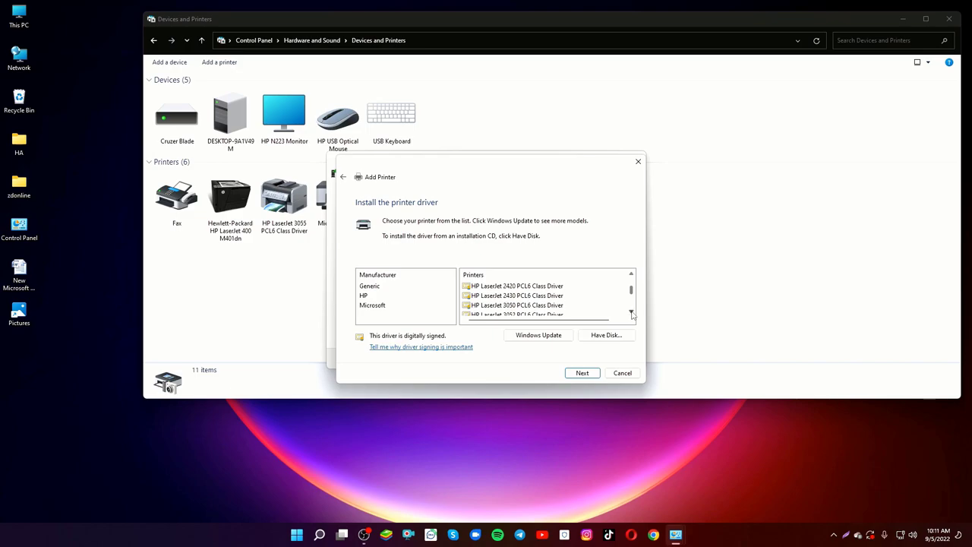
{"action": "left_click_drag", "start_coordinate": [632, 294], "coordinate": [631, 305]}
{"action": "left_click", "coordinate": [519, 300]}
{"action": "scroll", "coordinate": [532, 304], "scroll_direction": "down", "scroll_amount": 1}
{"action": "left_click", "coordinate": [525, 298]}
{"action": "scroll", "coordinate": [531, 302], "scroll_direction": "down", "scroll_amount": 2}
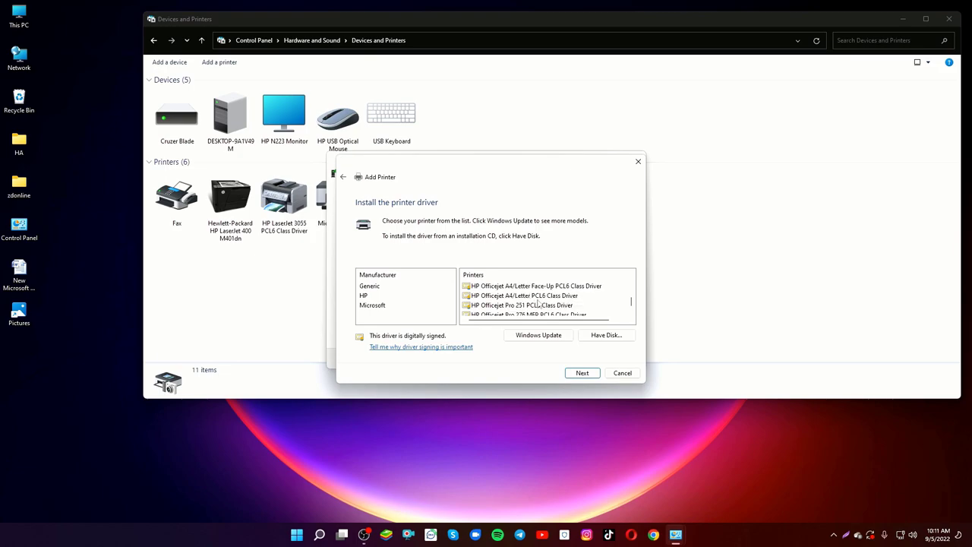
{"action": "scroll", "coordinate": [545, 305], "scroll_direction": "down", "scroll_amount": 2}
{"action": "scroll", "coordinate": [545, 305], "scroll_direction": "up", "scroll_amount": 5}
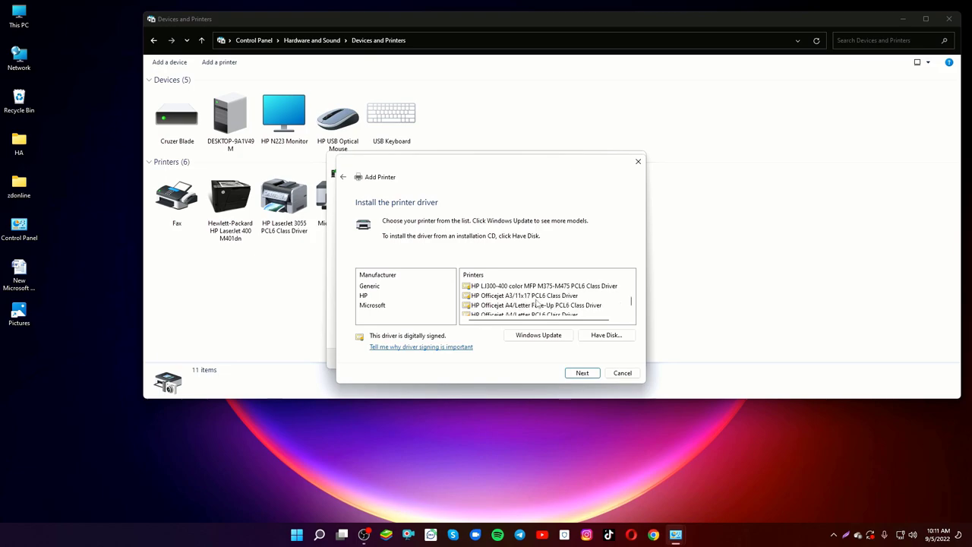
{"action": "scroll", "coordinate": [534, 304], "scroll_direction": "up", "scroll_amount": 6}
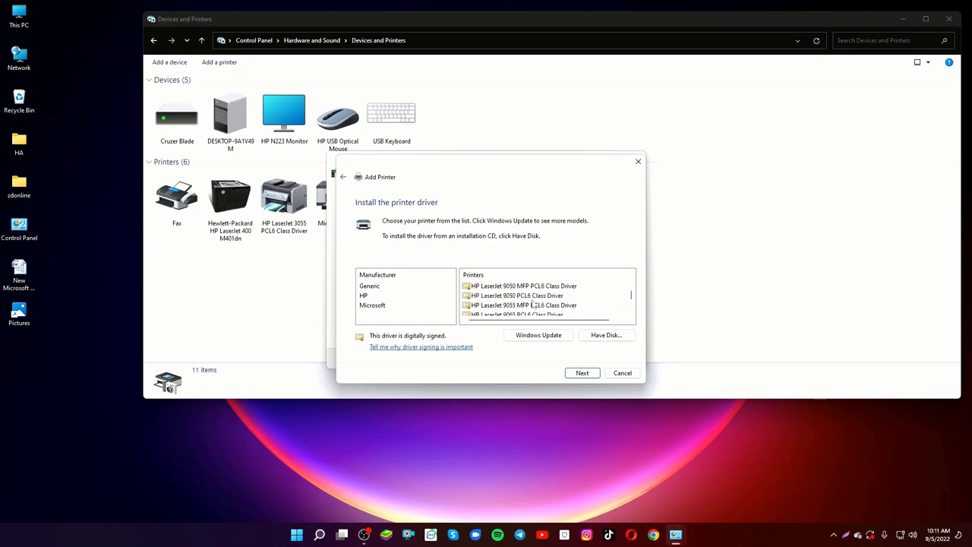
{"action": "scroll", "coordinate": [534, 305], "scroll_direction": "up", "scroll_amount": 6}
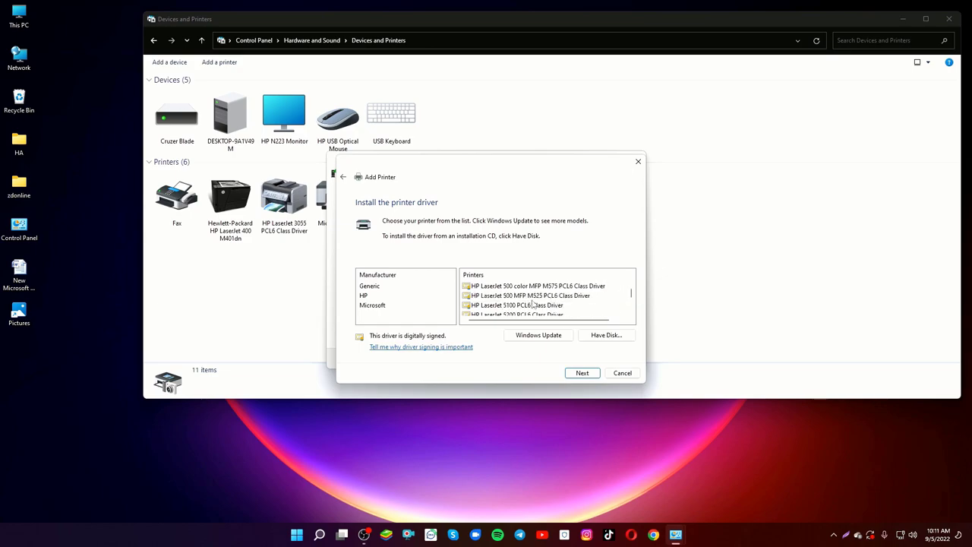
{"action": "scroll", "coordinate": [534, 304], "scroll_direction": "up", "scroll_amount": 4}
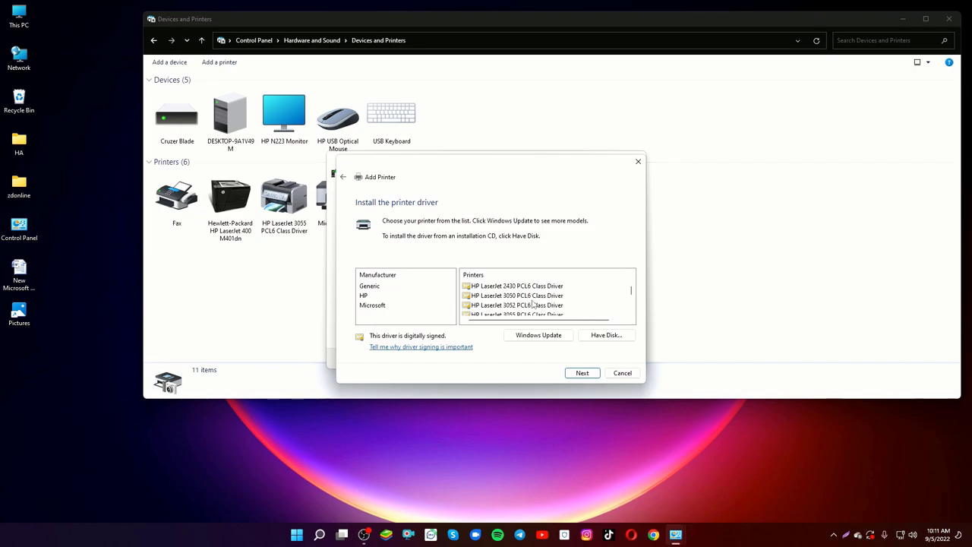
{"action": "scroll", "coordinate": [534, 305], "scroll_direction": "up", "scroll_amount": 3}
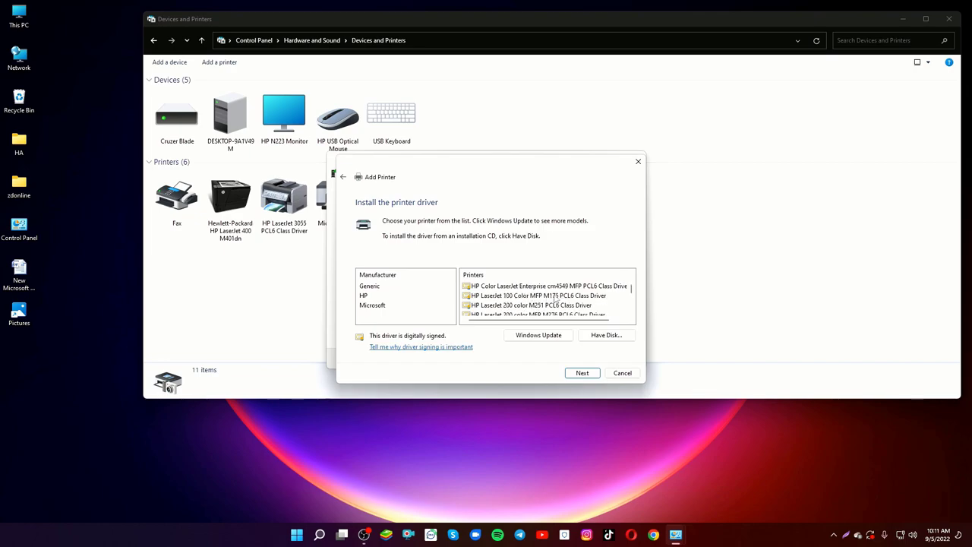
Add the printer with the HP LaserJet 400 M401 PCL6 Class Driver, using the driver version that is currently installed.
{"action": "scroll", "coordinate": [520, 305], "scroll_direction": "up", "scroll_amount": 1}
{"action": "scroll", "coordinate": [556, 305], "scroll_direction": "up", "scroll_amount": 1}
{"action": "scroll", "coordinate": [488, 310], "scroll_direction": "down", "scroll_amount": 5}
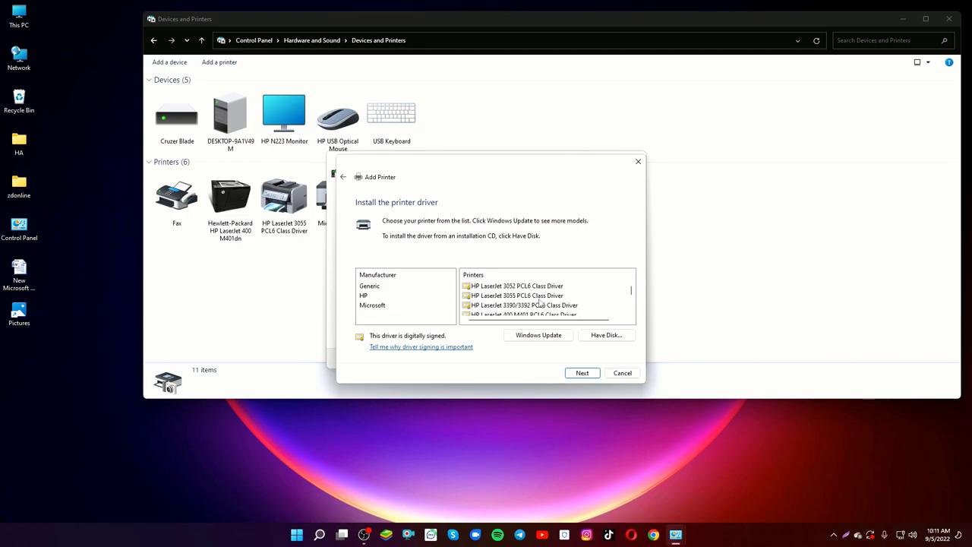
{"action": "scroll", "coordinate": [541, 303], "scroll_direction": "down", "scroll_amount": 2}
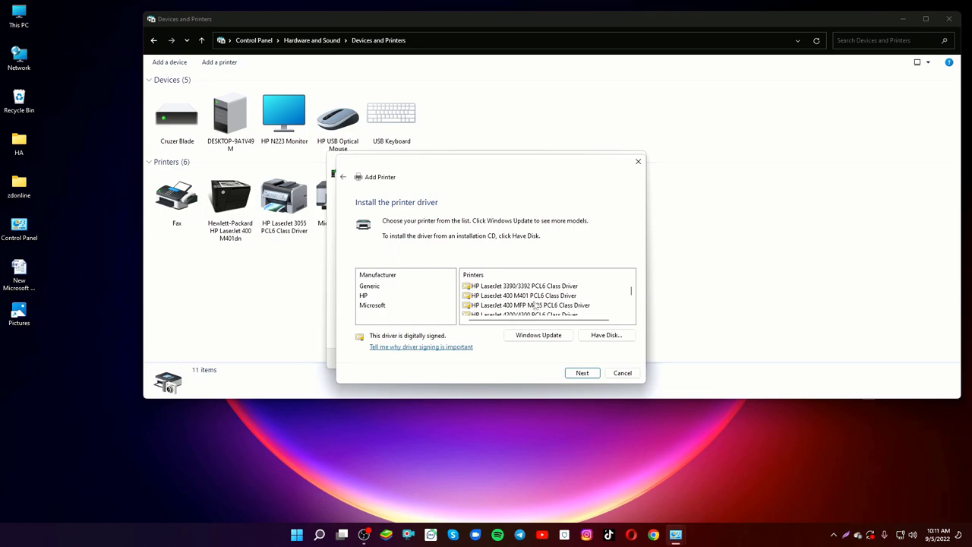
{"action": "left_click", "coordinate": [521, 297]}
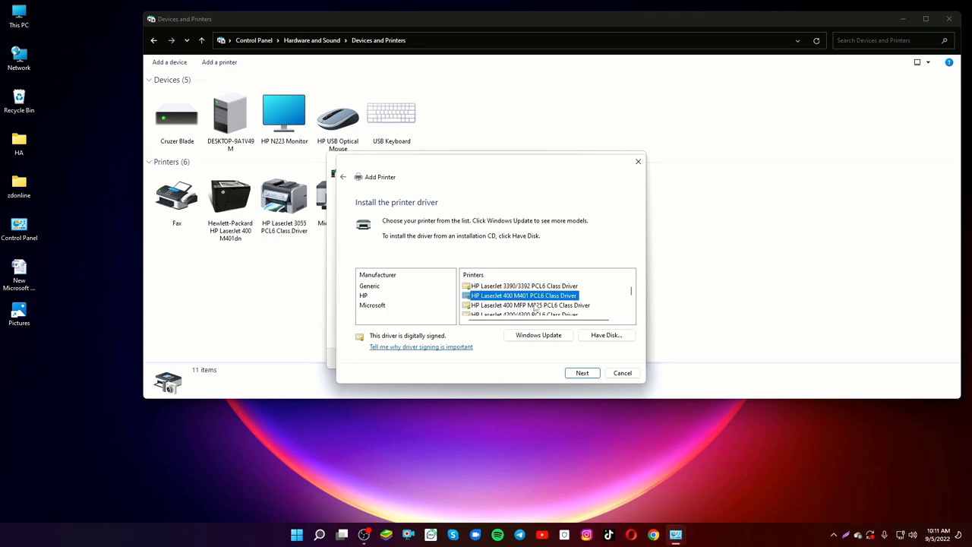
{"action": "left_click", "coordinate": [586, 376]}
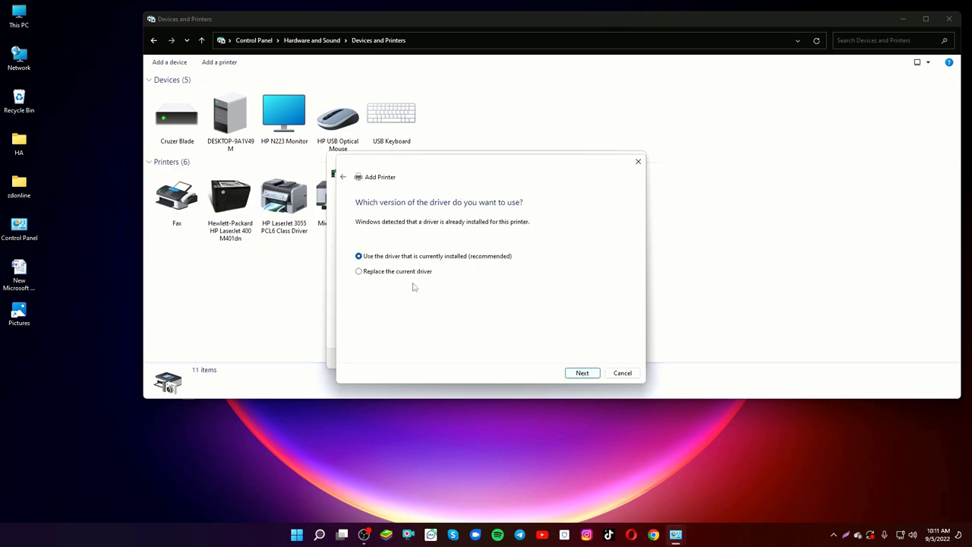
{"action": "left_click", "coordinate": [585, 376]}
{"action": "left_click", "coordinate": [581, 373]}
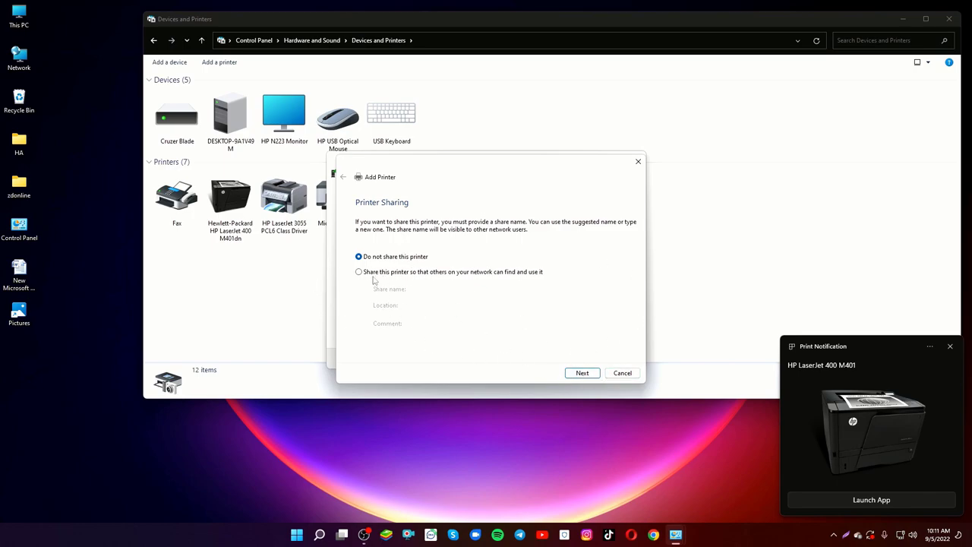
Leave the new printer unshared and finish adding it without printing a test page.
{"action": "left_click", "coordinate": [363, 275]}
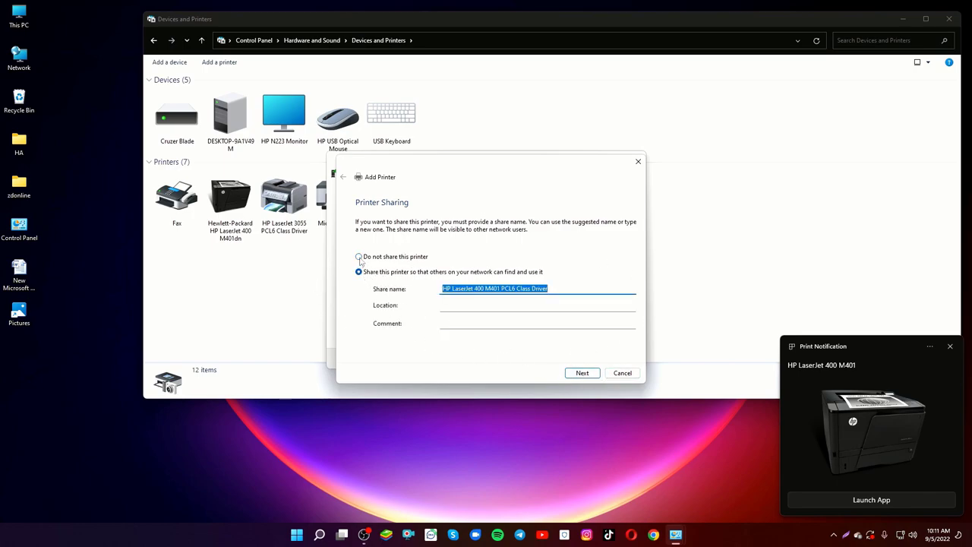
{"action": "left_click", "coordinate": [359, 257]}
{"action": "left_click", "coordinate": [584, 374]}
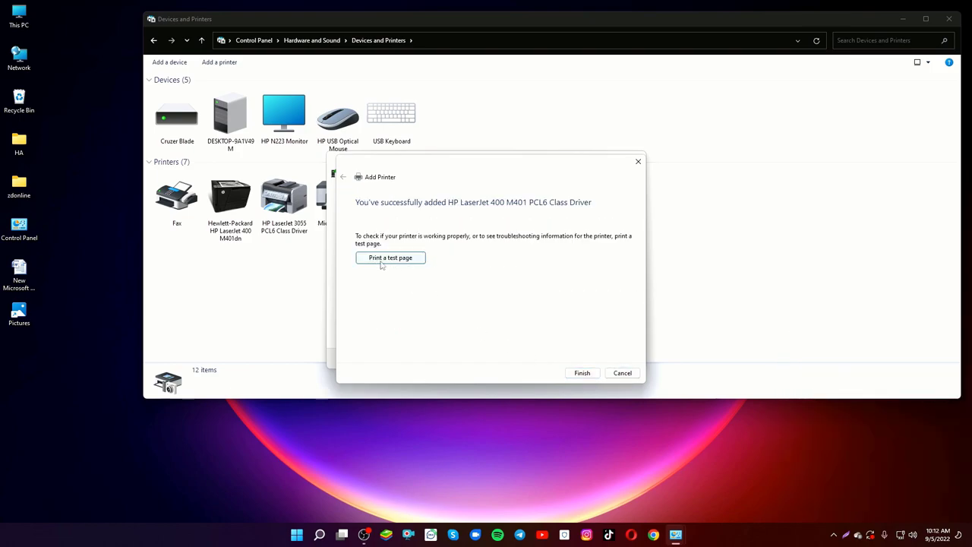
{"action": "left_click", "coordinate": [582, 373]}
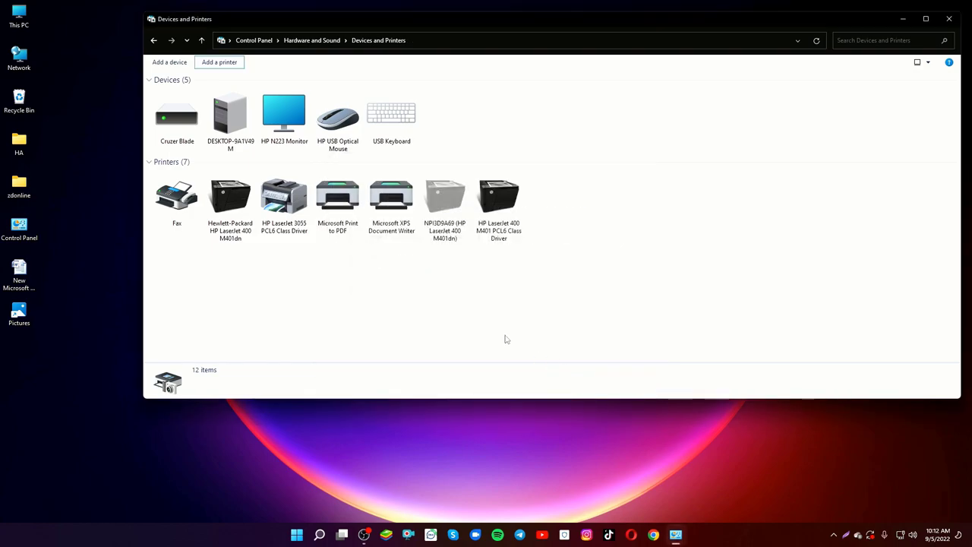
View the details of the newly added HP LaserJet 400 M401 PCL6 Class Driver printer, and go back to the Control Panel home.
{"action": "left_click", "coordinate": [495, 219]}
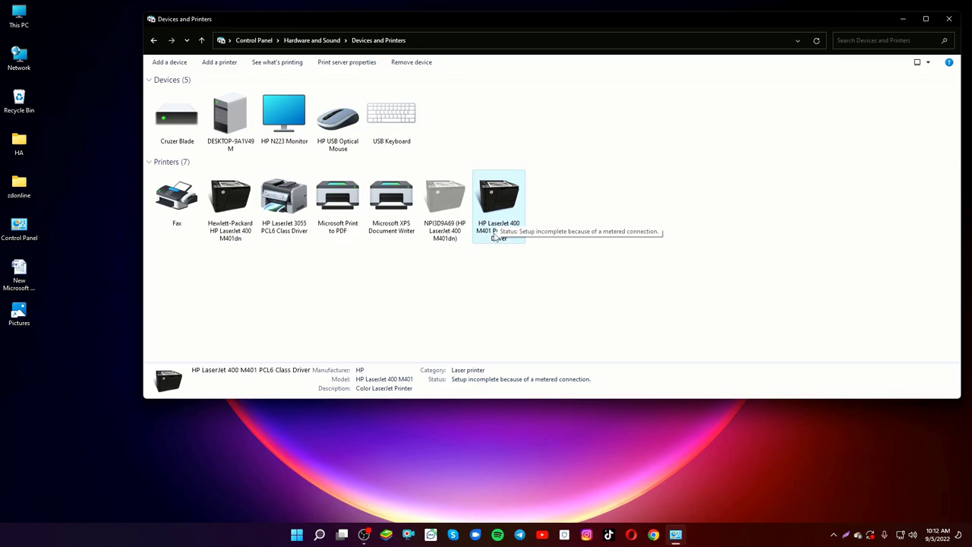
{"action": "left_click", "coordinate": [154, 42]}
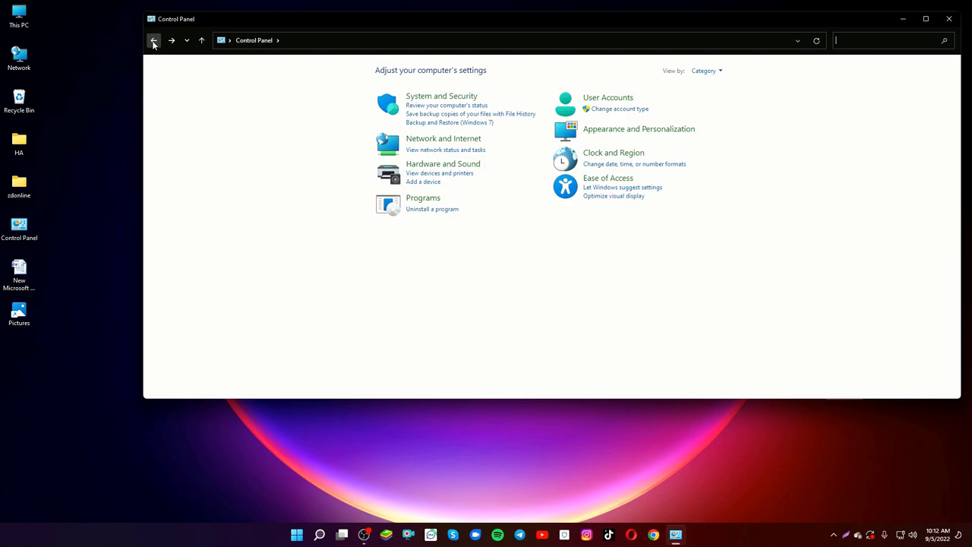
{"action": "left_click", "coordinate": [172, 40]}
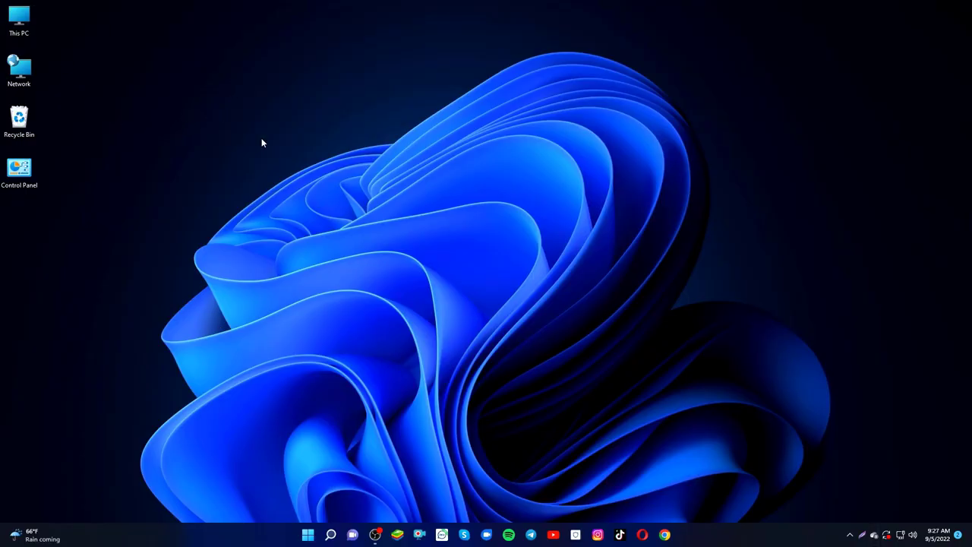
Switch the desktop icons to large size and back to medium size.
{"action": "right_click", "coordinate": [232, 91]}
{"action": "mouse_move", "coordinate": [280, 98]}
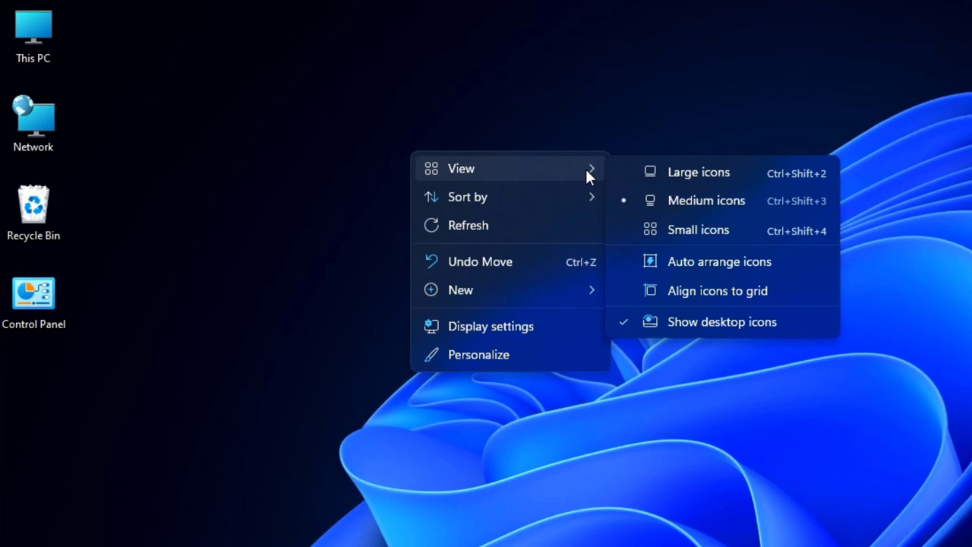
{"action": "left_click", "coordinate": [707, 174]}
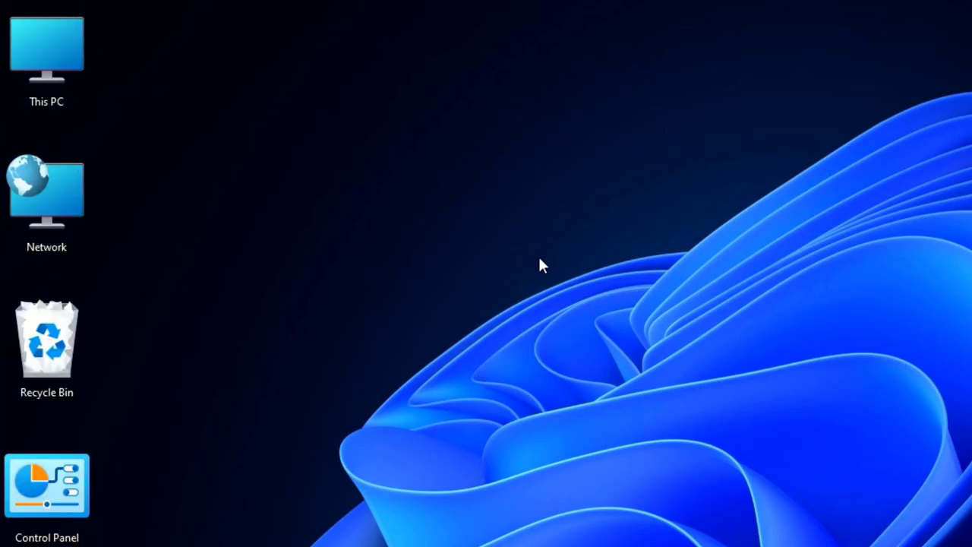
{"action": "right_click", "coordinate": [514, 197]}
{"action": "mouse_move", "coordinate": [679, 213]}
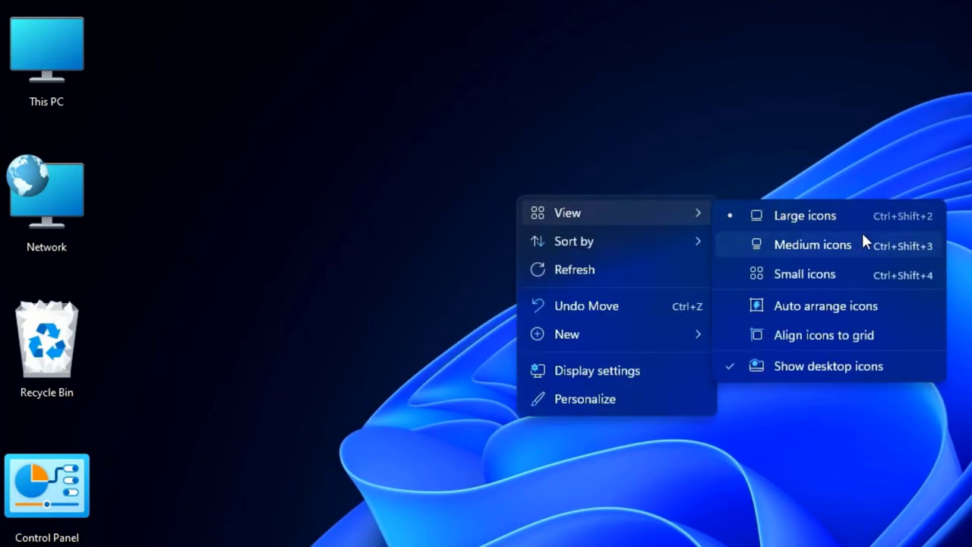
{"action": "left_click", "coordinate": [835, 242]}
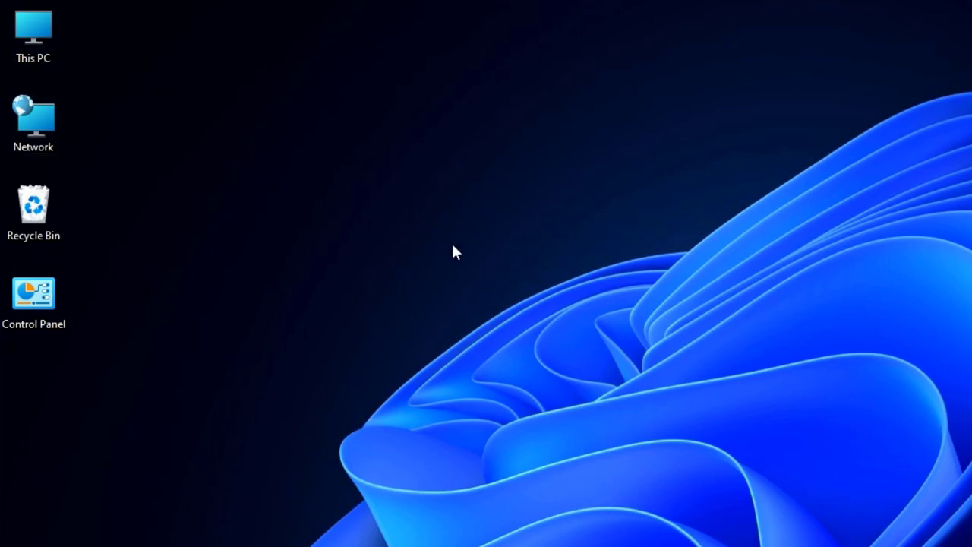
Change the desktop icons to small size.
{"action": "right_click", "coordinate": [562, 185]}
{"action": "mouse_move", "coordinate": [642, 204]}
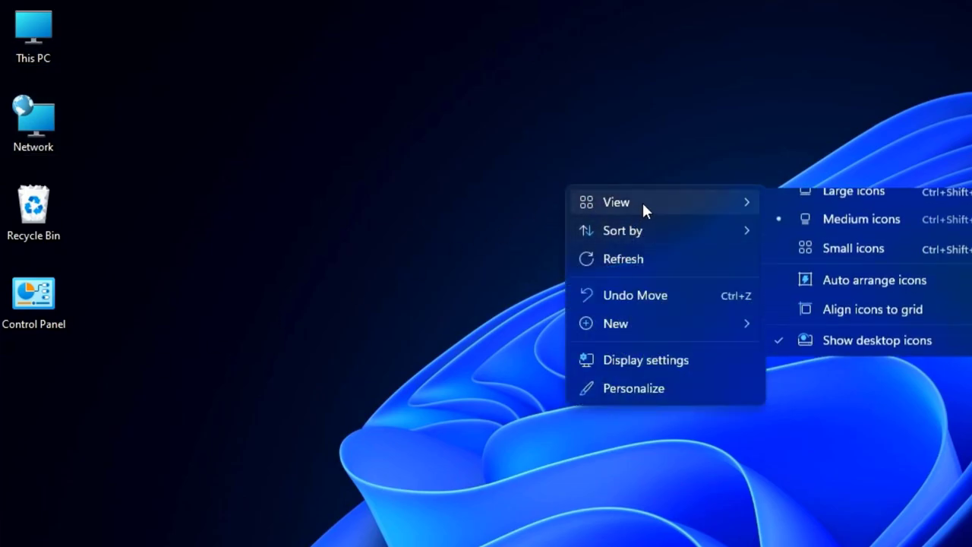
{"action": "left_click", "coordinate": [874, 262]}
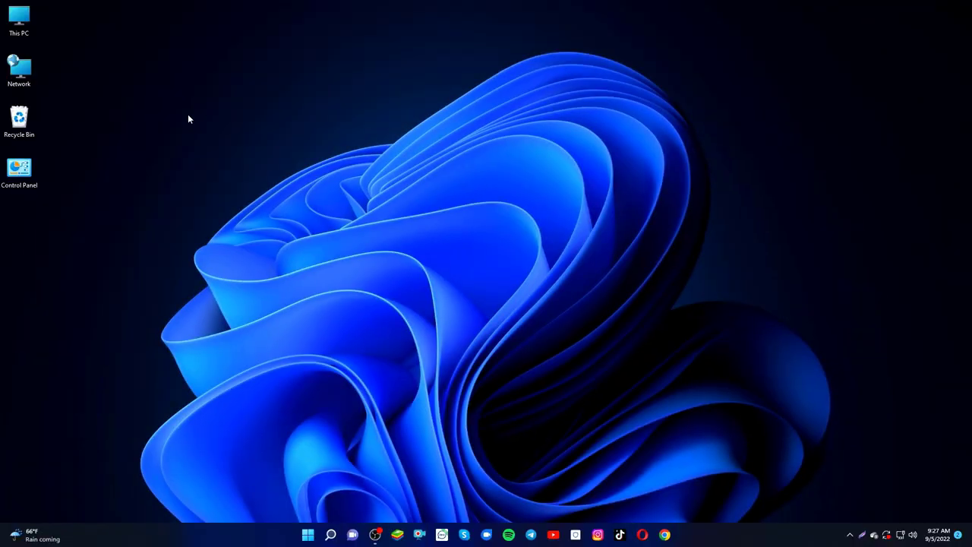
Display the desktop icons at large size, and return them to medium size.
{"action": "right_click", "coordinate": [233, 90]}
{"action": "mouse_move", "coordinate": [280, 97]}
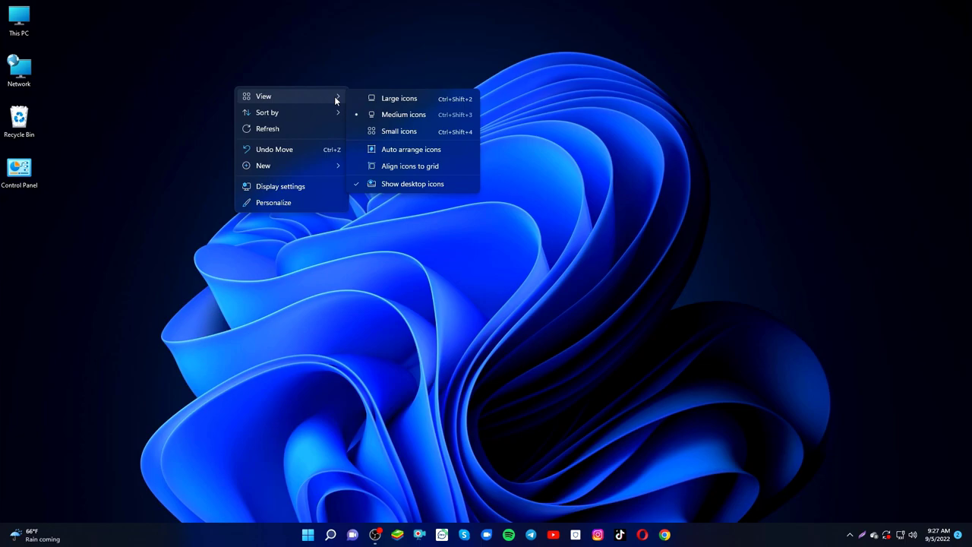
{"action": "left_click", "coordinate": [404, 97]}
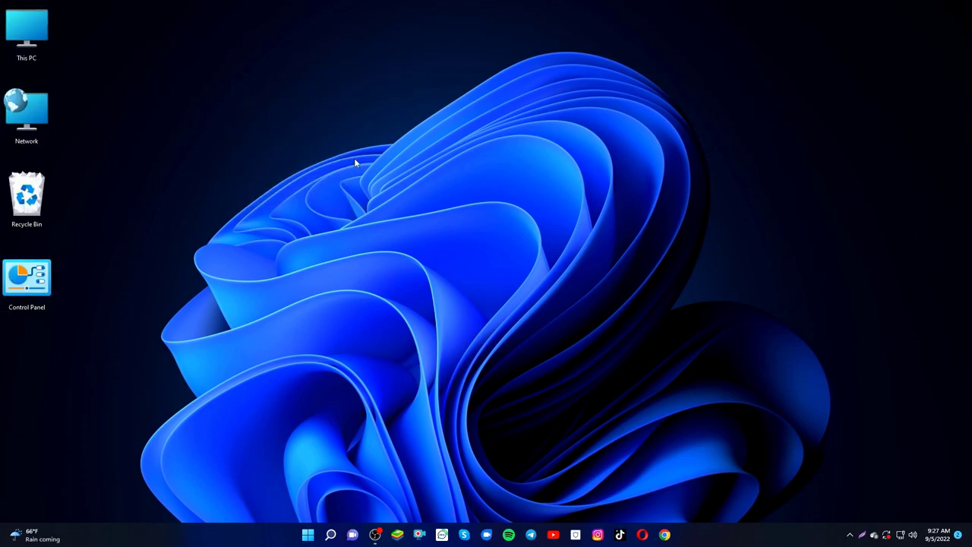
{"action": "right_click", "coordinate": [295, 115]}
{"action": "mouse_move", "coordinate": [377, 120]}
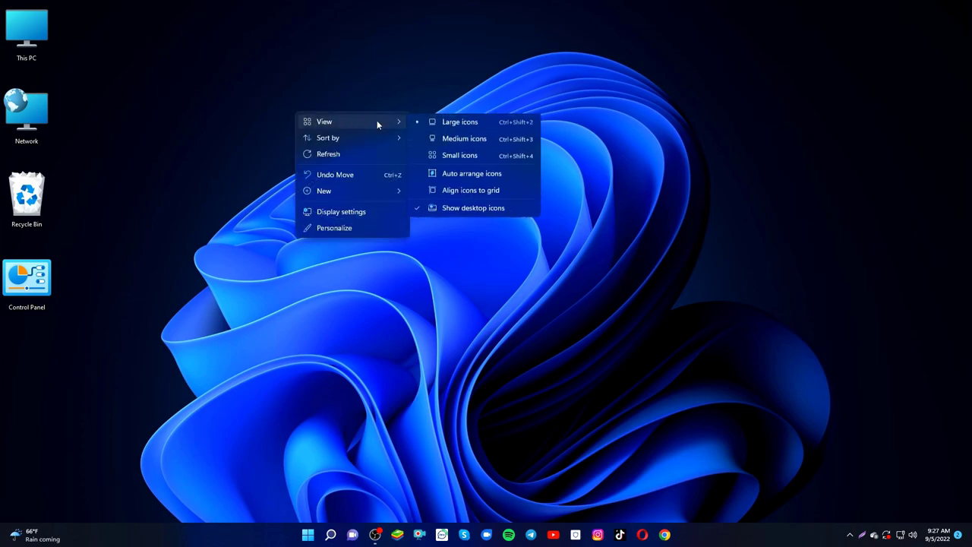
{"action": "left_click", "coordinate": [472, 140]}
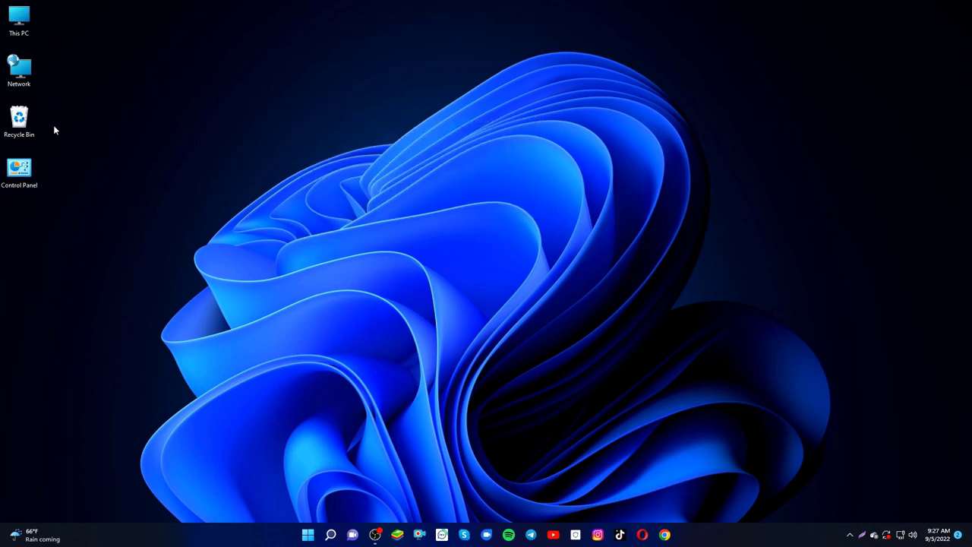
Set the desktop icon size to small icons.
{"action": "right_click", "coordinate": [321, 106]}
{"action": "mouse_move", "coordinate": [403, 119]}
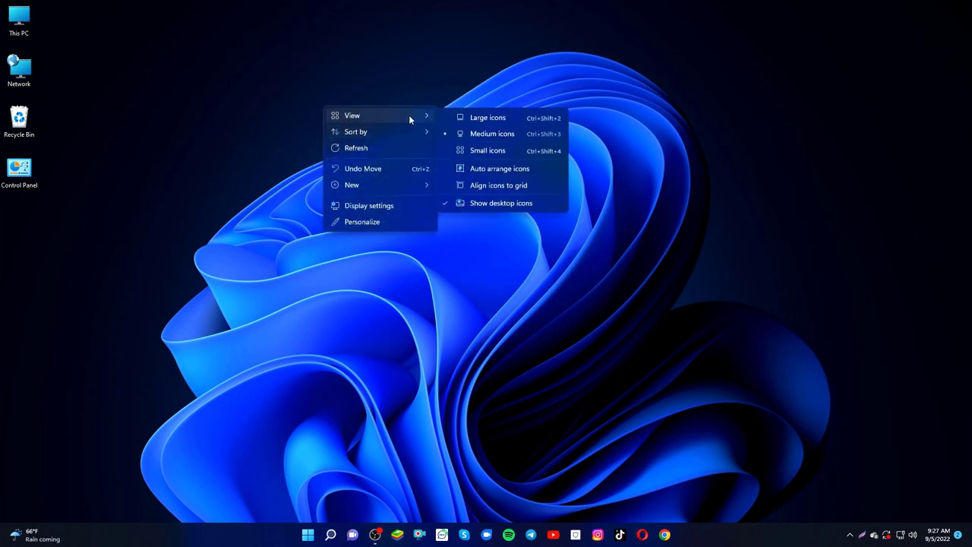
{"action": "left_click", "coordinate": [499, 150]}
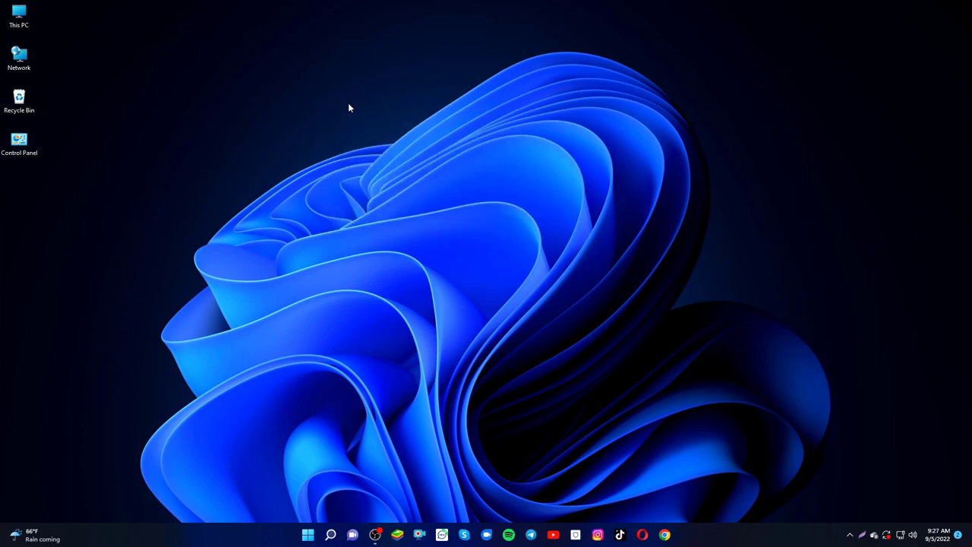
Turn on auto arrange for the desktop icons and test it by moving the Control Panel and This PC icons.
{"action": "right_click", "coordinate": [313, 92]}
{"action": "mouse_move", "coordinate": [353, 101]}
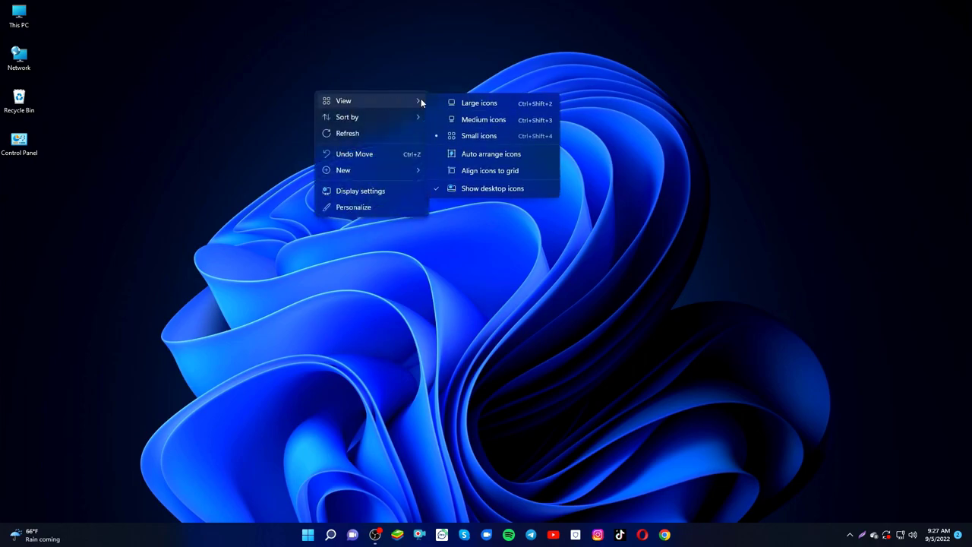
{"action": "left_click", "coordinate": [499, 156]}
{"action": "left_click_drag", "start_coordinate": [19, 143], "coordinate": [203, 128]}
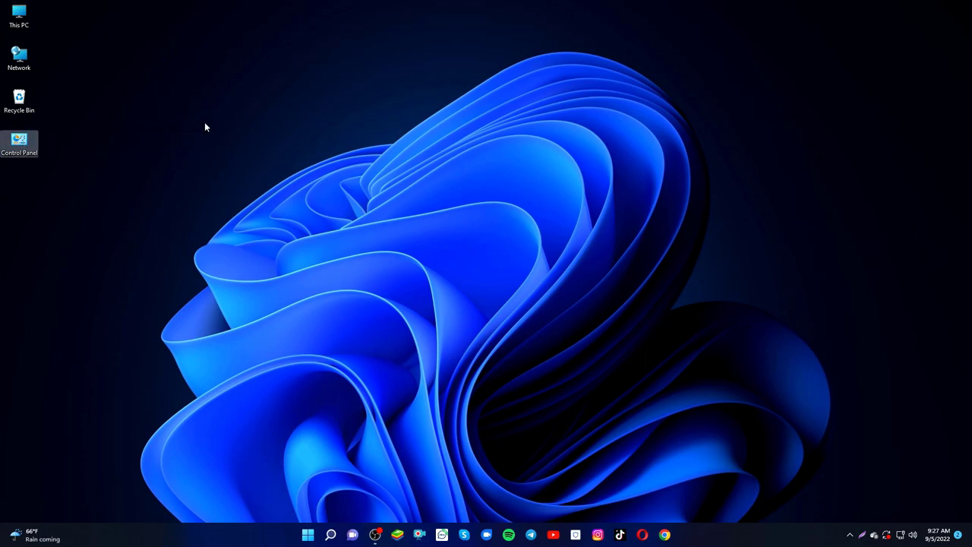
{"action": "left_click_drag", "start_coordinate": [19, 15], "coordinate": [173, 98]}
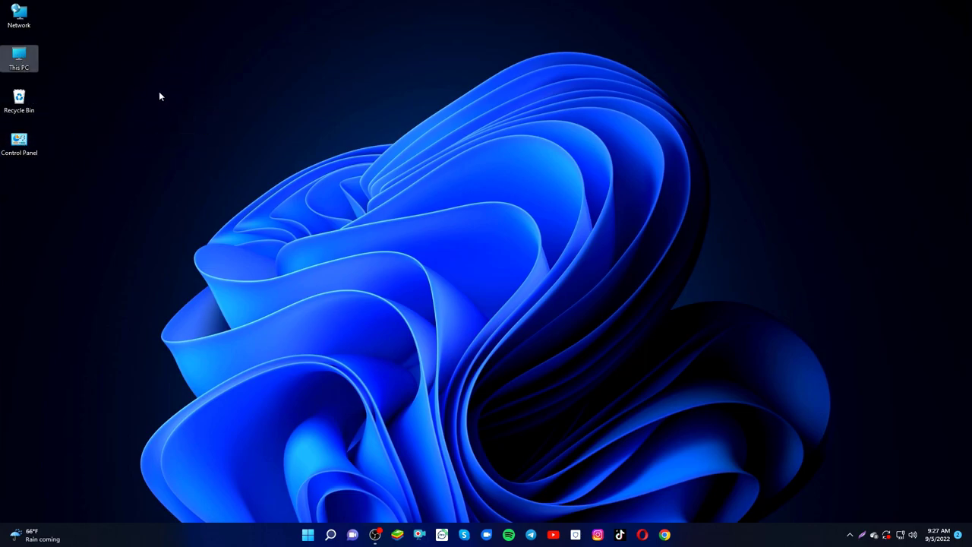
Turn off auto arrange for the desktop icons.
{"action": "right_click", "coordinate": [377, 112]}
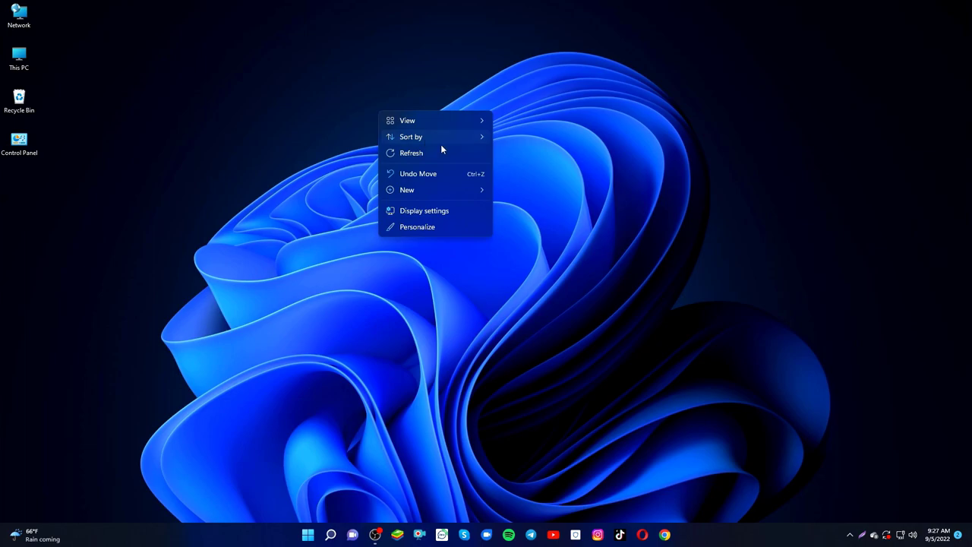
{"action": "mouse_move", "coordinate": [465, 115]}
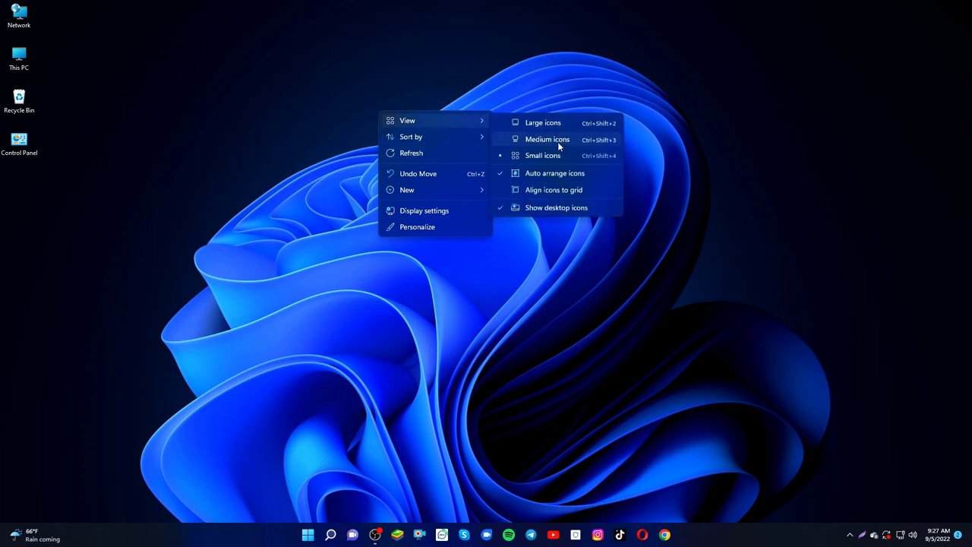
{"action": "left_click", "coordinate": [533, 175]}
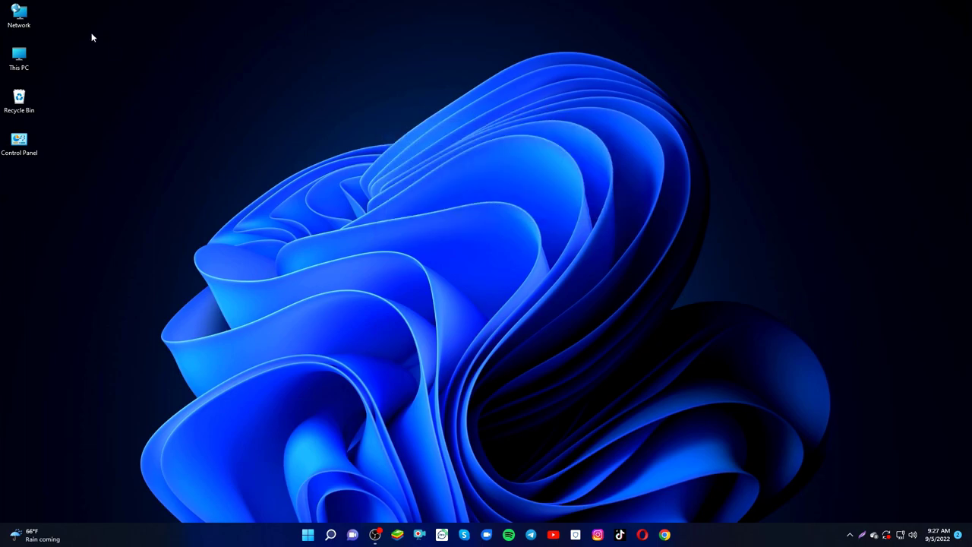
Move the Control Panel icon out of its column, and space the Recycle Bin and This PC icons further down the desktop.
{"action": "left_click_drag", "start_coordinate": [30, 143], "coordinate": [225, 144]}
{"action": "left_click_drag", "start_coordinate": [26, 114], "coordinate": [23, 237]}
{"action": "left_click_drag", "start_coordinate": [19, 63], "coordinate": [28, 159]}
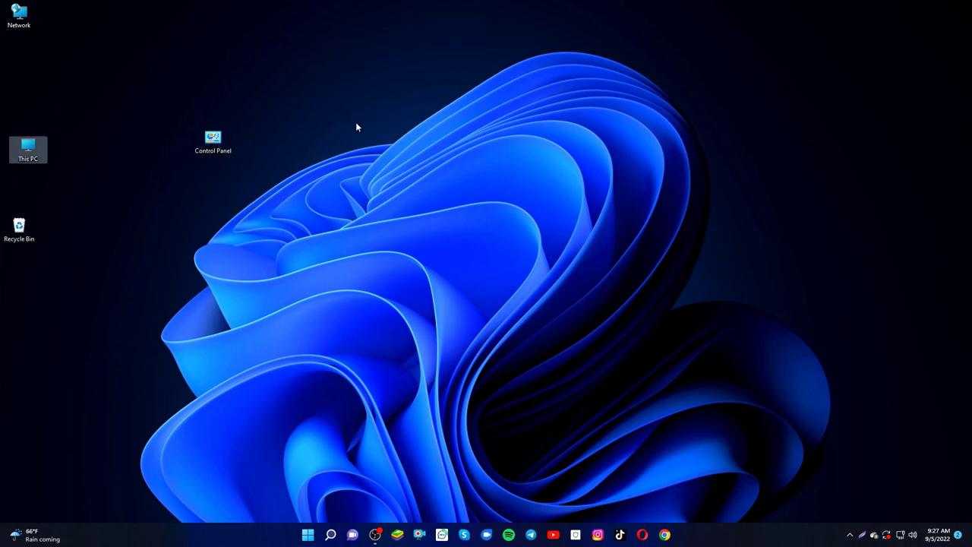
Turn on auto arrange so the scattered desktop icons line up in a single column.
{"action": "right_click", "coordinate": [377, 98]}
{"action": "mouse_move", "coordinate": [420, 108]}
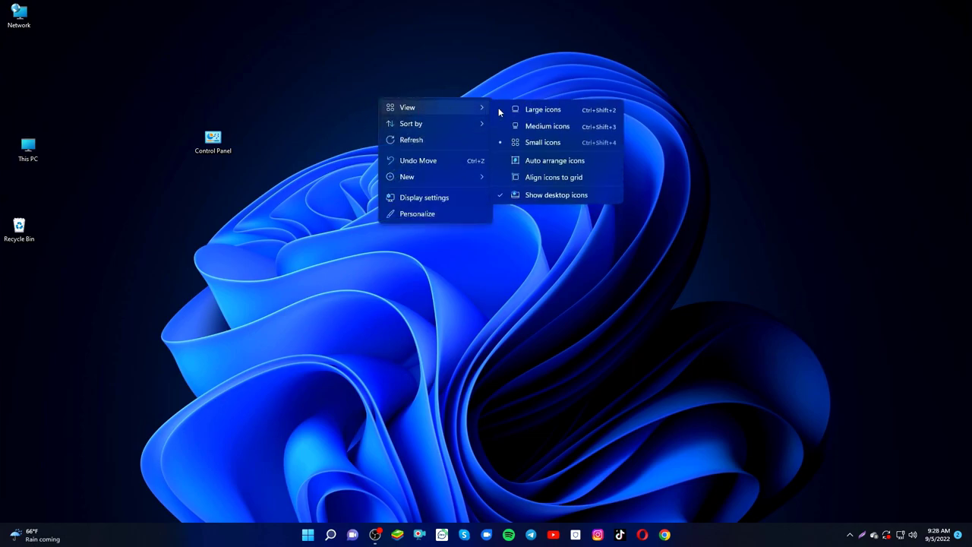
{"action": "left_click", "coordinate": [558, 161]}
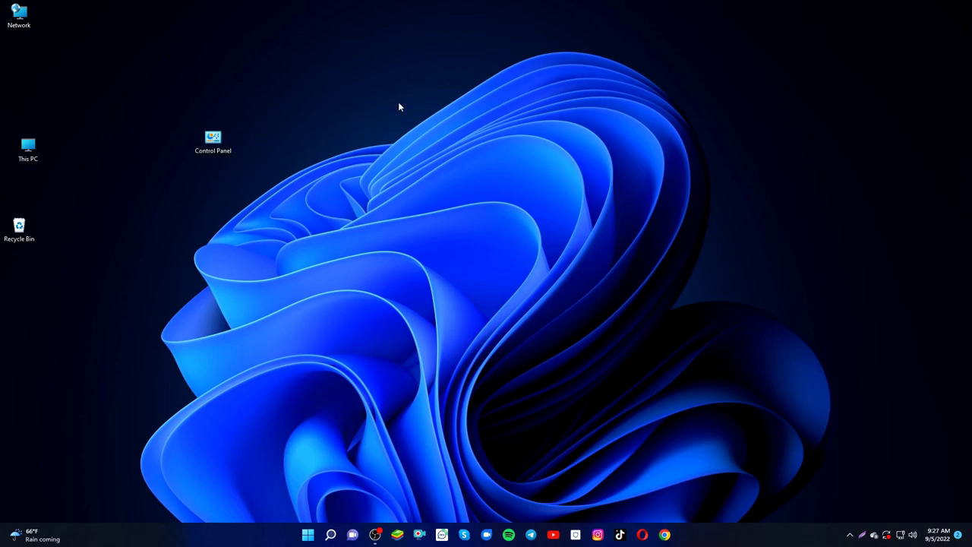
{"action": "right_click", "coordinate": [391, 104]}
{"action": "mouse_move", "coordinate": [419, 108]}
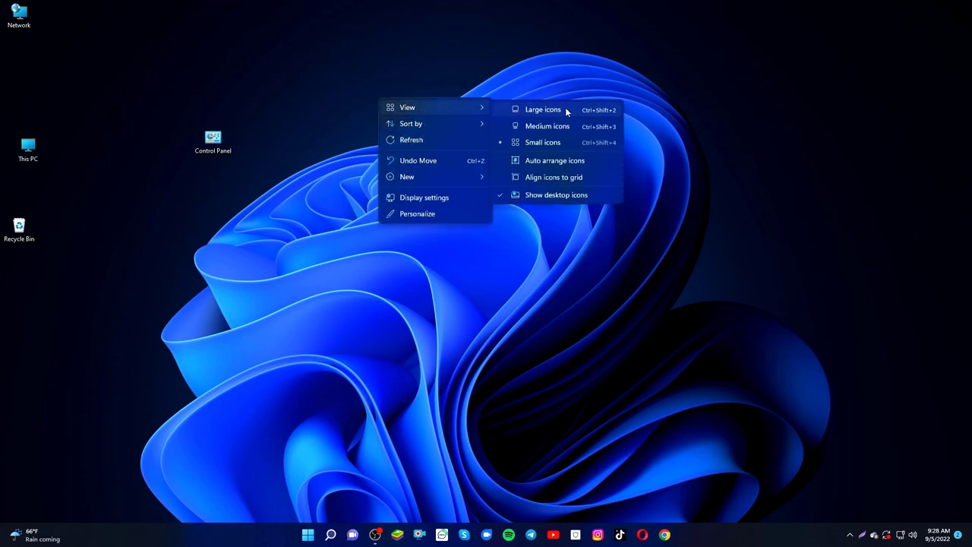
{"action": "left_click", "coordinate": [558, 161]}
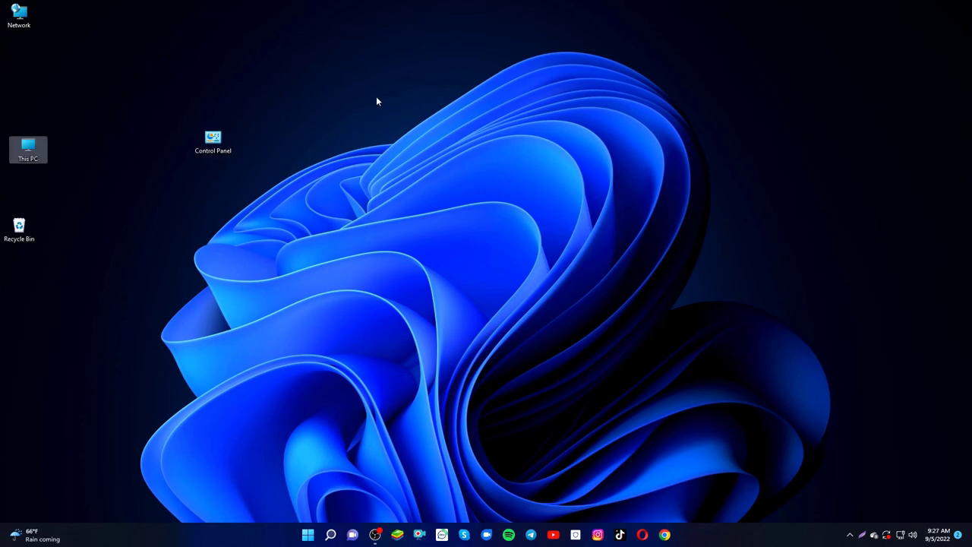
{"action": "right_click", "coordinate": [376, 96]}
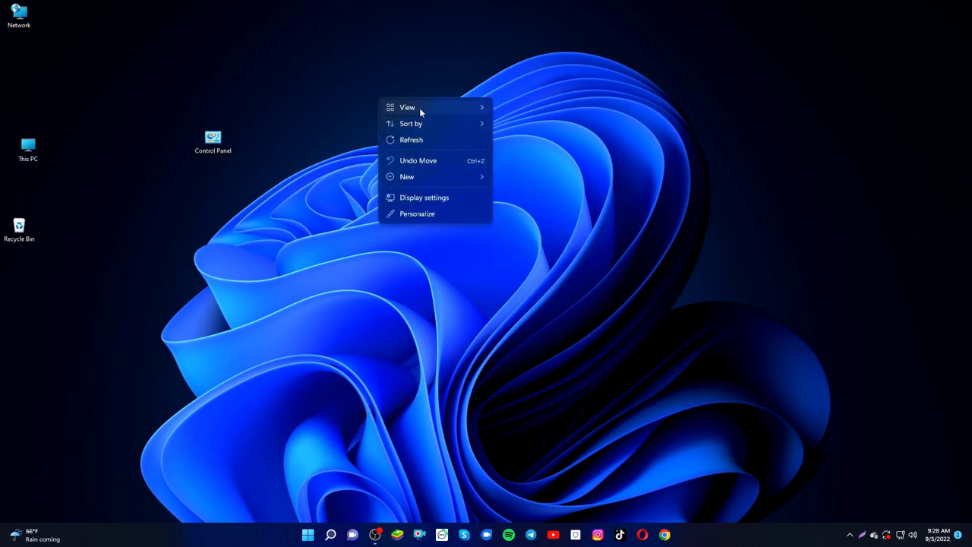
{"action": "mouse_move", "coordinate": [421, 108]}
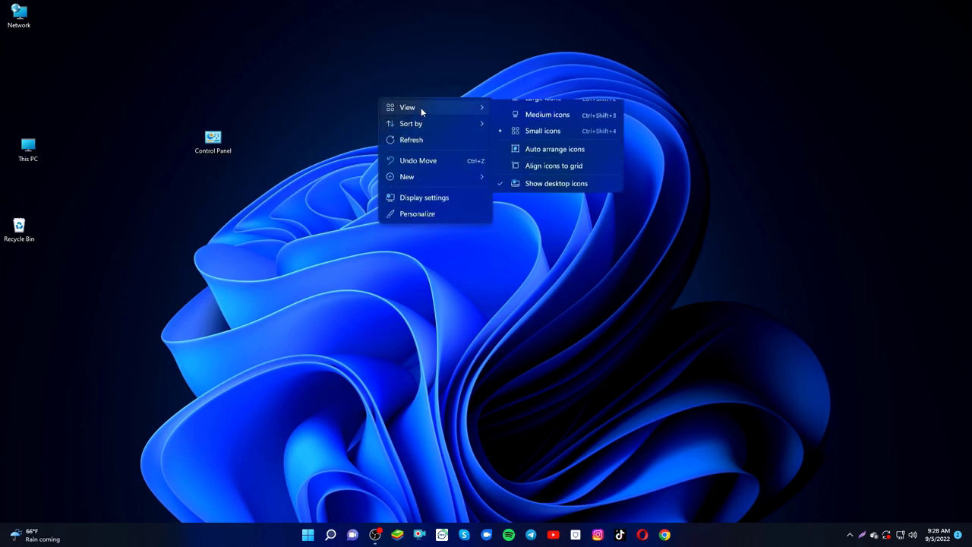
{"action": "left_click", "coordinate": [559, 161]}
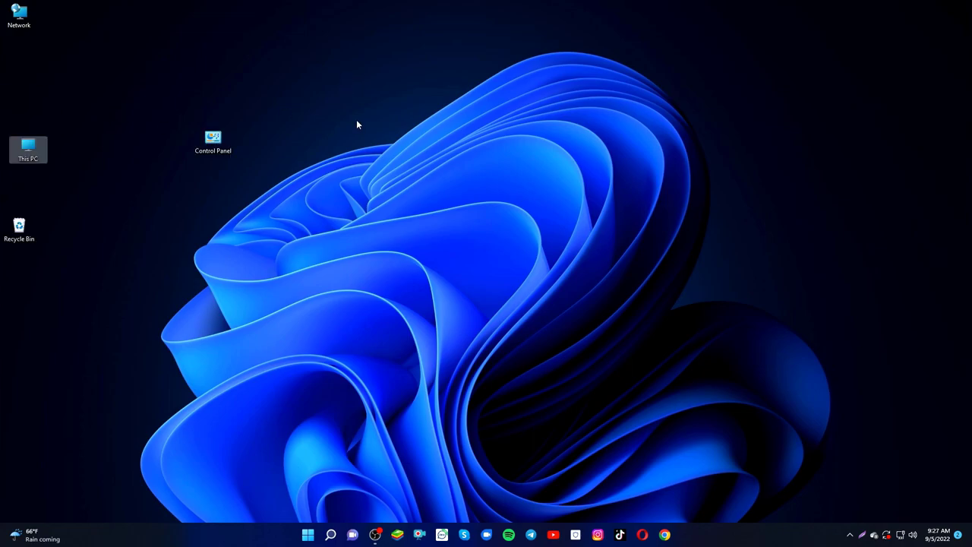
{"action": "right_click", "coordinate": [376, 100]}
{"action": "mouse_move", "coordinate": [419, 108]}
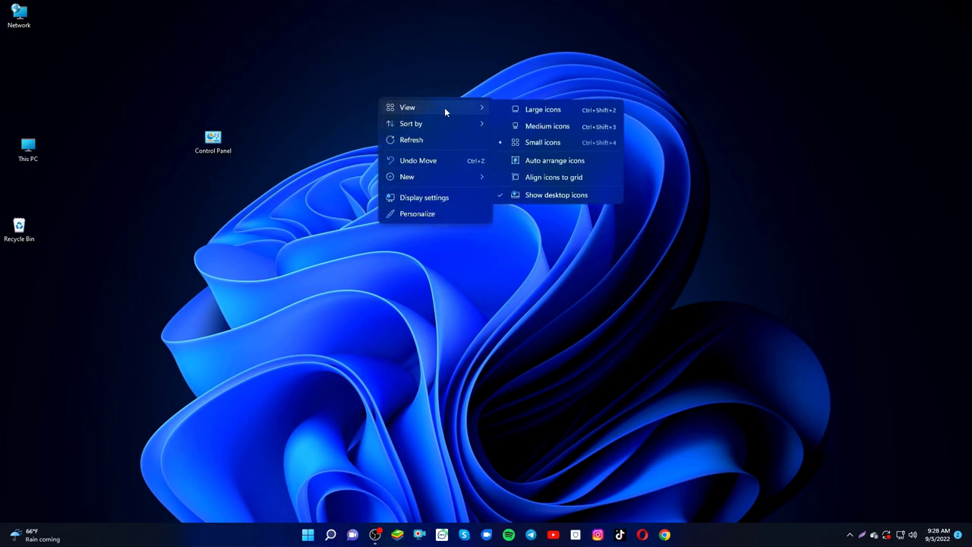
{"action": "left_click", "coordinate": [558, 160]}
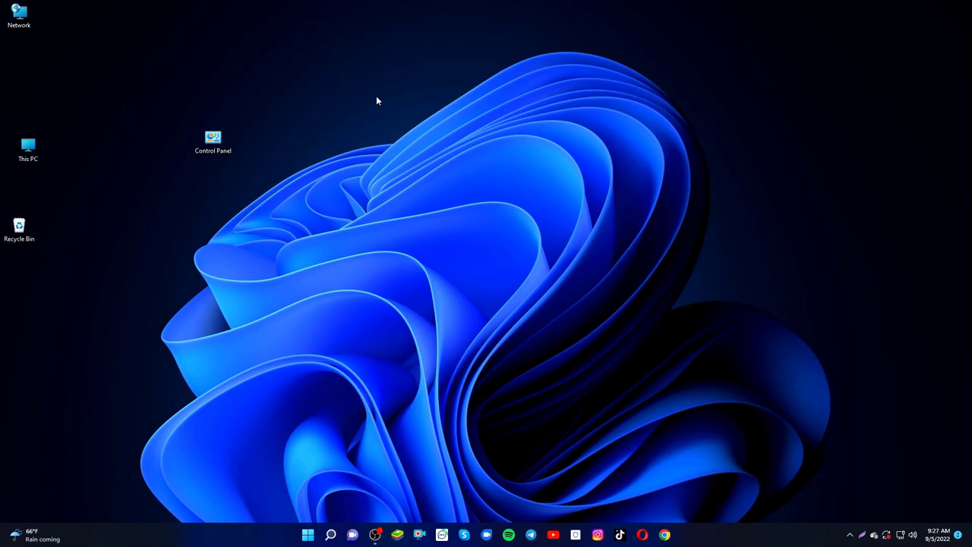
{"action": "right_click", "coordinate": [376, 97]}
{"action": "mouse_move", "coordinate": [419, 108]}
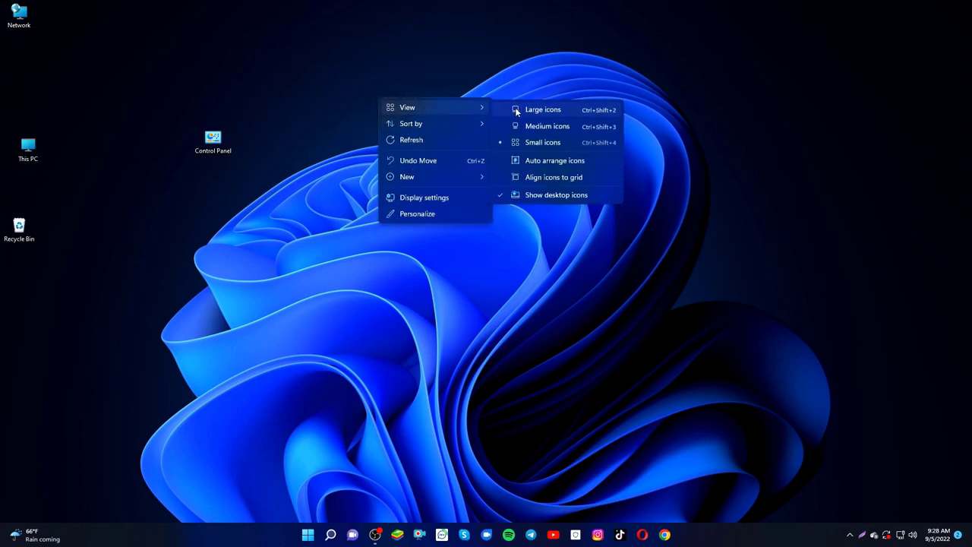
{"action": "left_click", "coordinate": [558, 161]}
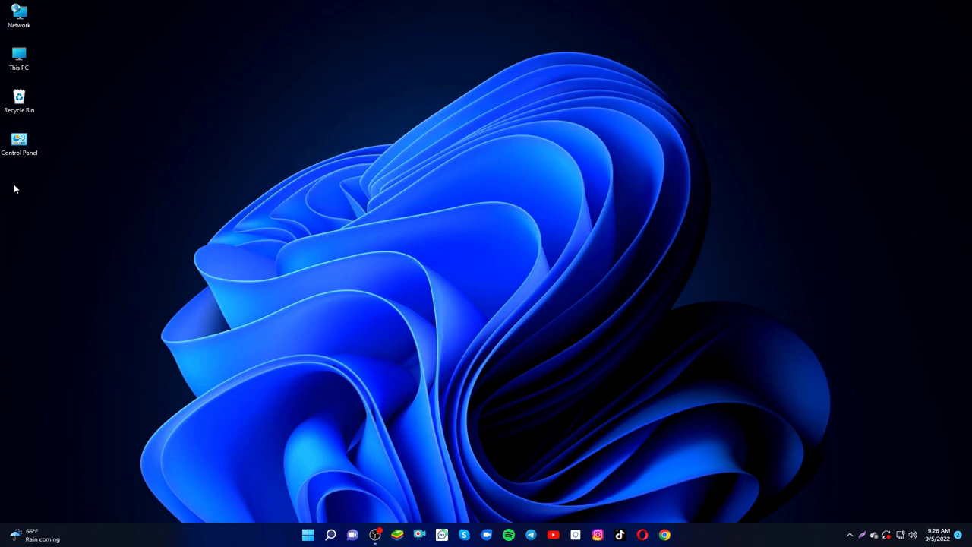
Try to turn on align icons to grid for the desktop icons.
{"action": "right_click", "coordinate": [340, 75]}
{"action": "mouse_move", "coordinate": [391, 85]}
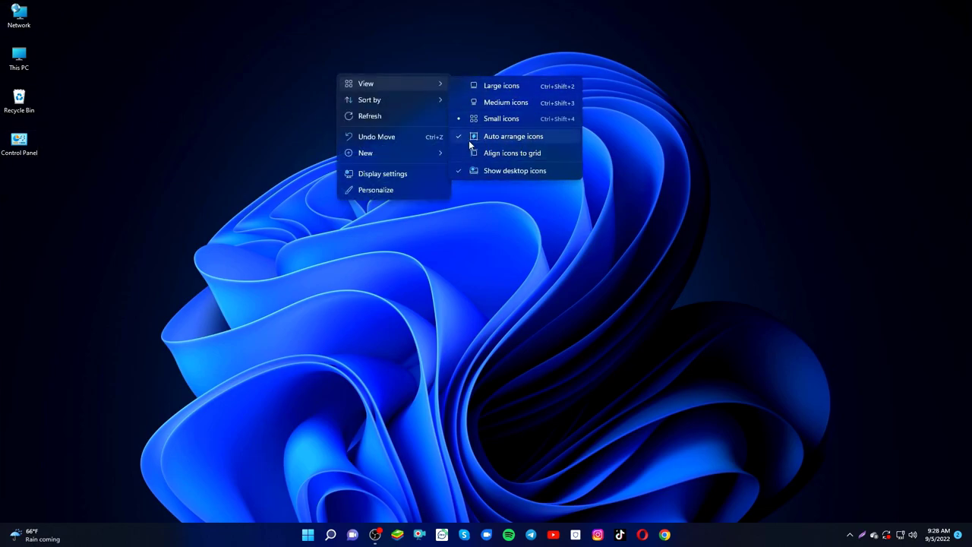
{"action": "left_click", "coordinate": [512, 155]}
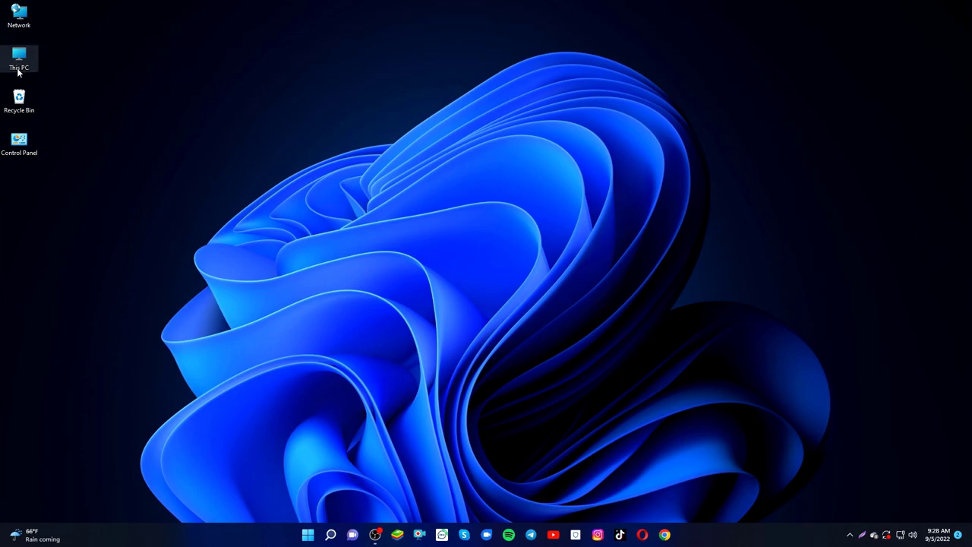
Hide all desktop icons and turn their display back on.
{"action": "right_click", "coordinate": [266, 79]}
{"action": "mouse_move", "coordinate": [327, 88]}
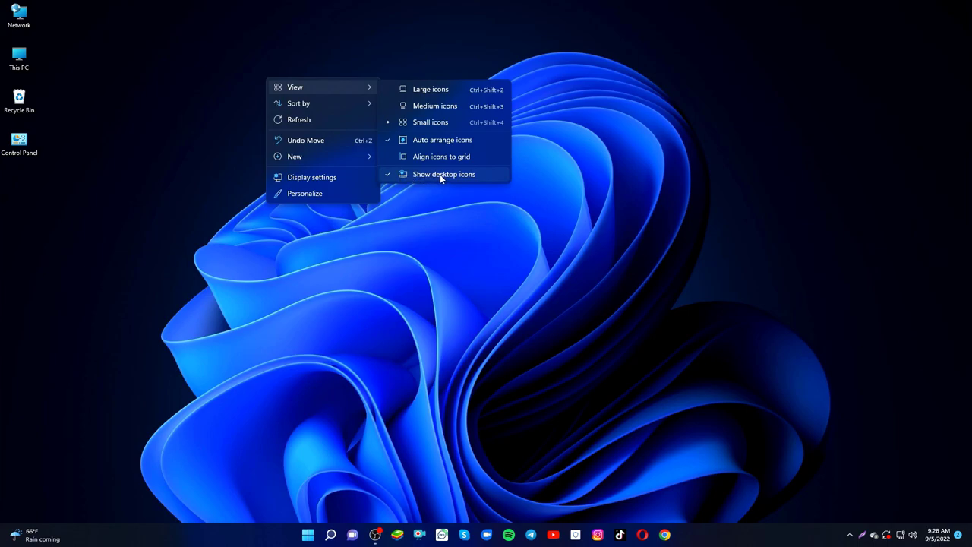
{"action": "left_click", "coordinate": [431, 175]}
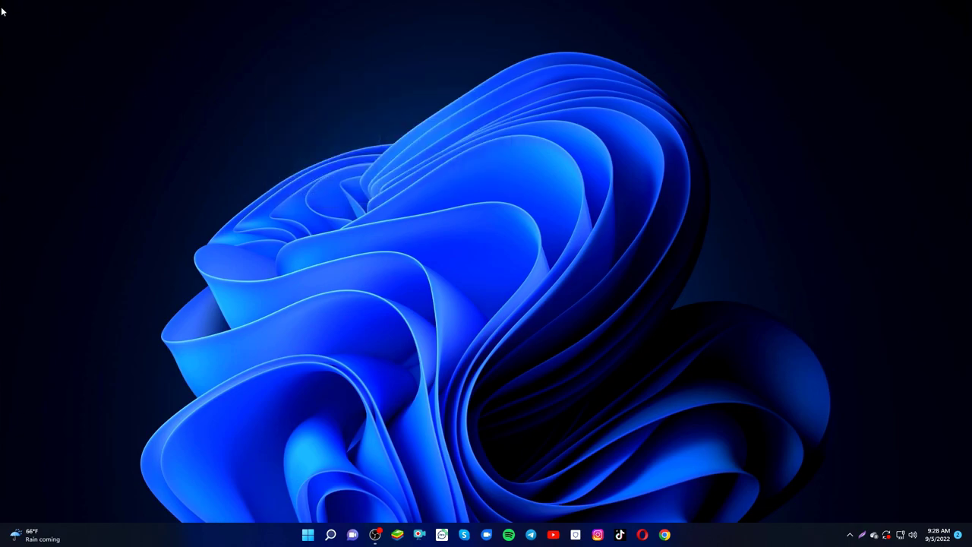
{"action": "right_click", "coordinate": [334, 111]}
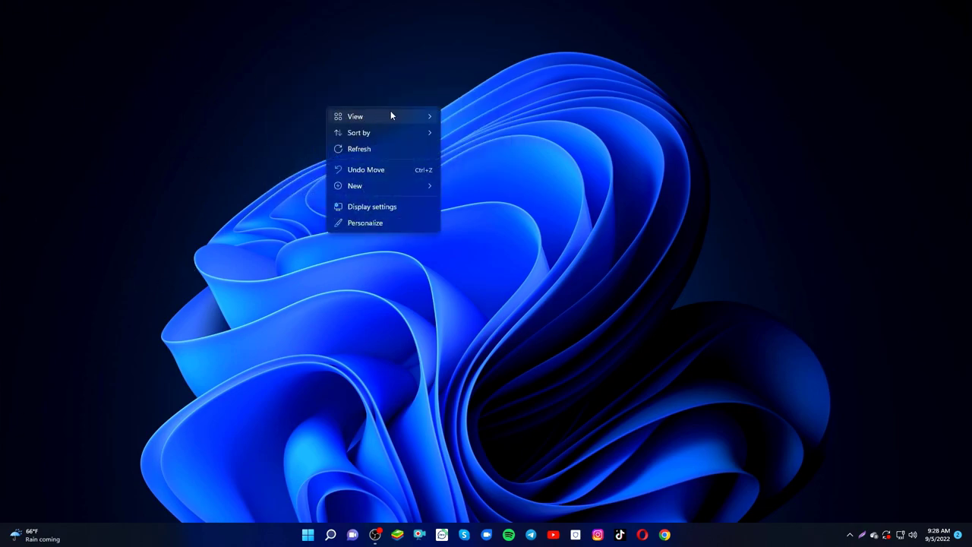
{"action": "mouse_move", "coordinate": [418, 117]}
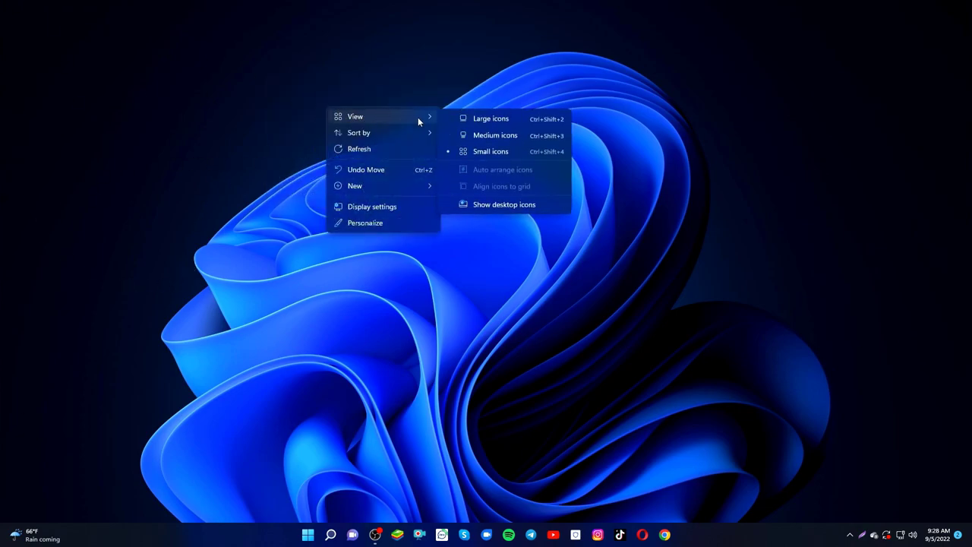
{"action": "left_click", "coordinate": [513, 204]}
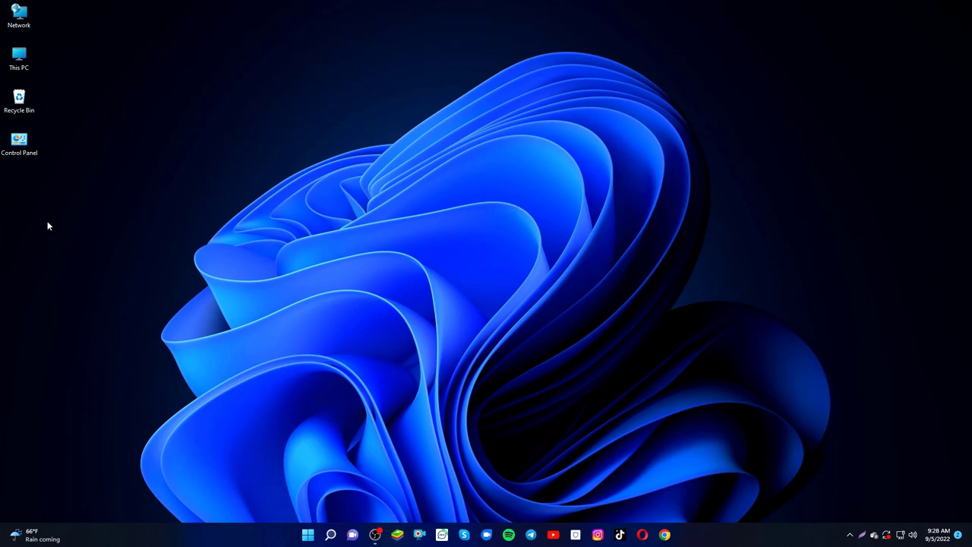
Sort the desktop icons by name, and re-sort them by size.
{"action": "right_click", "coordinate": [330, 119]}
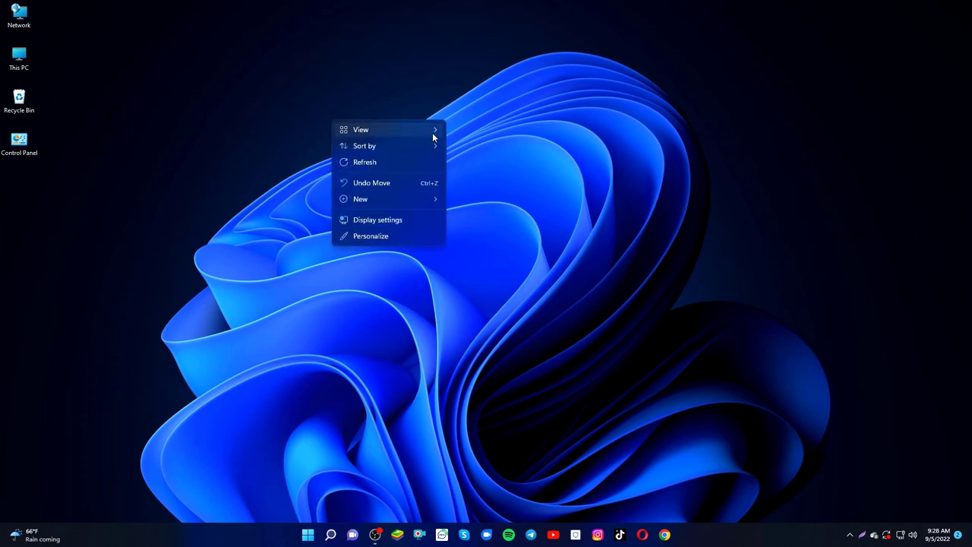
{"action": "mouse_move", "coordinate": [424, 134]}
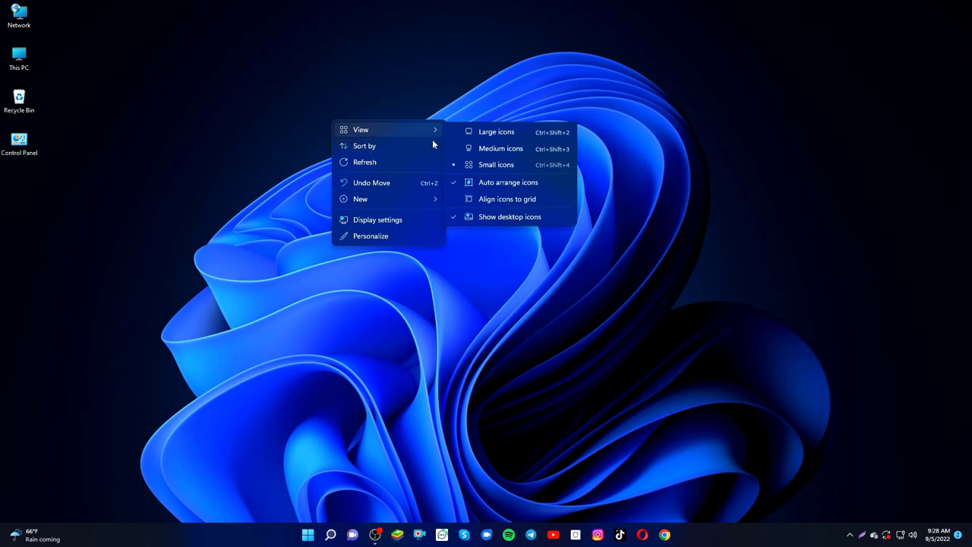
{"action": "mouse_move", "coordinate": [368, 151]}
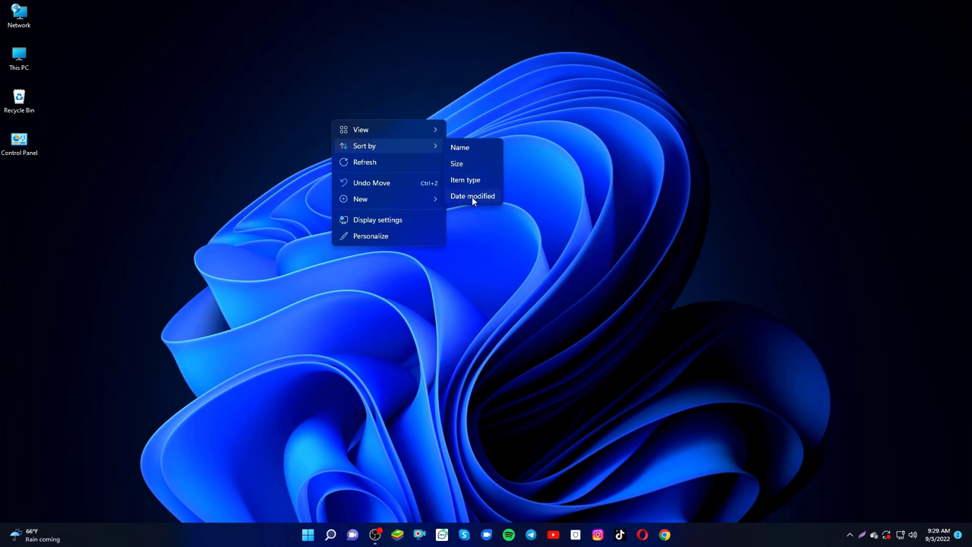
{"action": "left_click", "coordinate": [472, 149]}
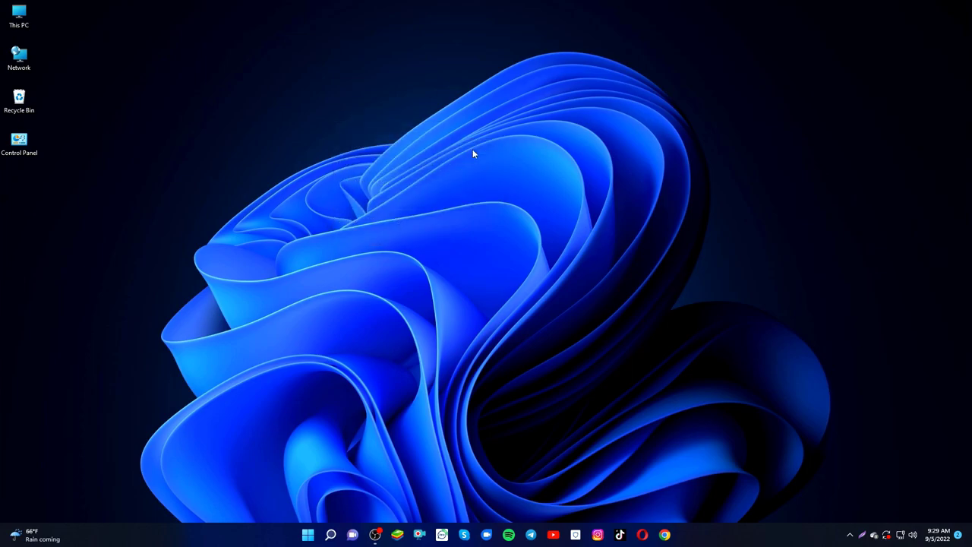
{"action": "right_click", "coordinate": [360, 108]}
{"action": "left_click", "coordinate": [498, 148]}
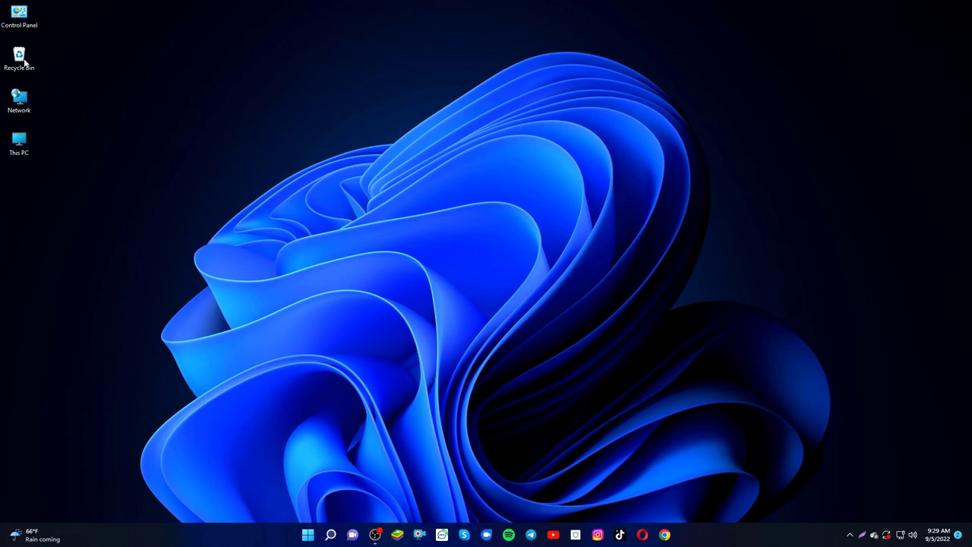
Sort the desktop icons by item type.
{"action": "right_click", "coordinate": [374, 158]}
{"action": "mouse_move", "coordinate": [424, 181]}
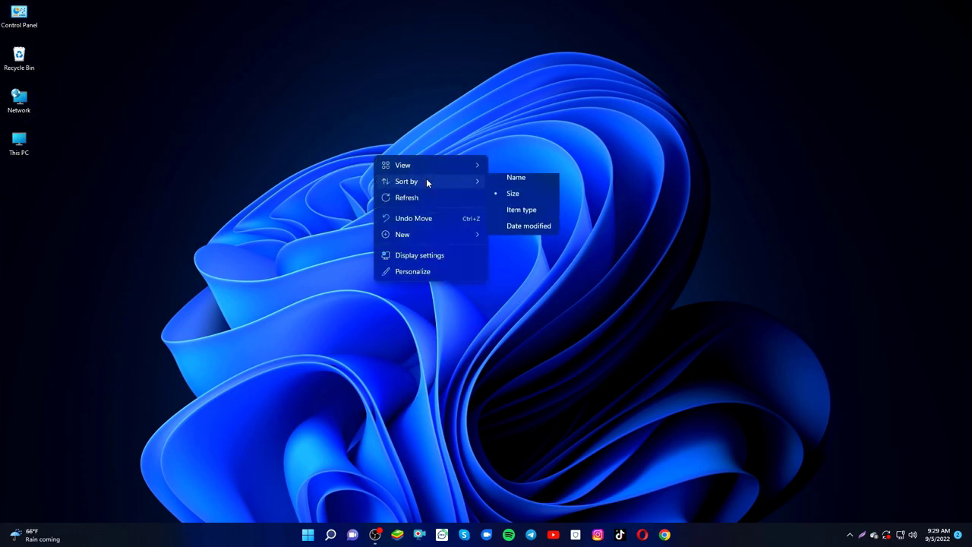
{"action": "left_click", "coordinate": [530, 217]}
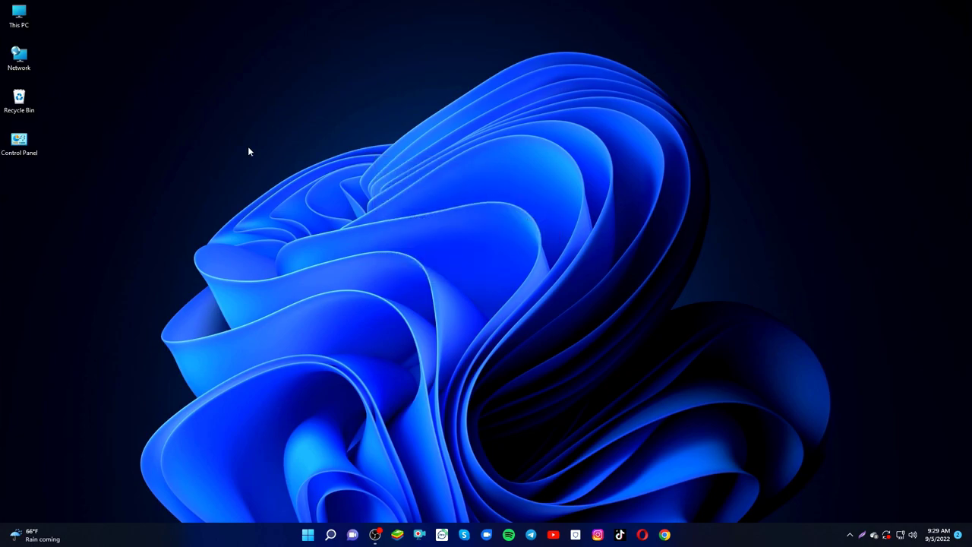
Refresh the desktop.
{"action": "right_click", "coordinate": [289, 112]}
{"action": "mouse_move", "coordinate": [342, 139]}
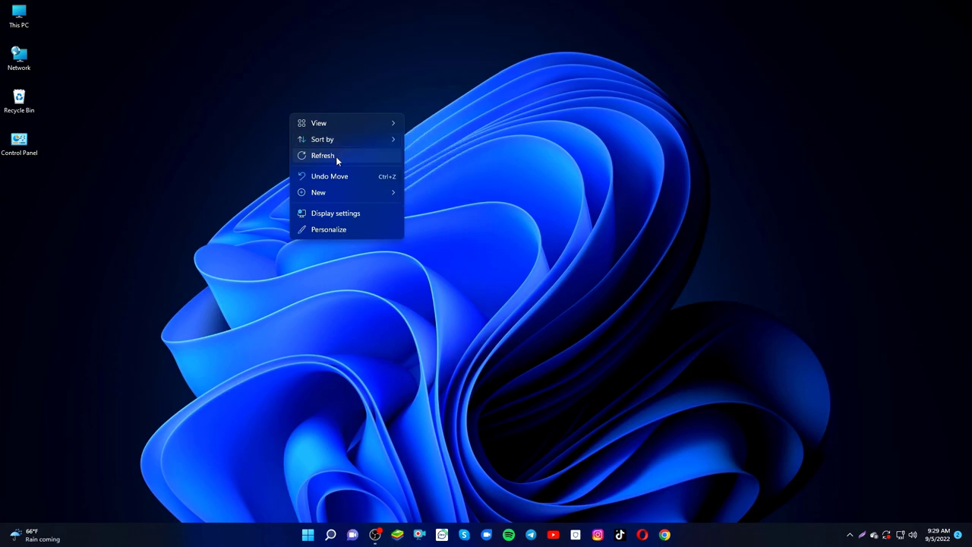
{"action": "left_click", "coordinate": [336, 156]}
Create a new folder on the desktop and name it zdonline.
{"action": "right_click", "coordinate": [285, 73]}
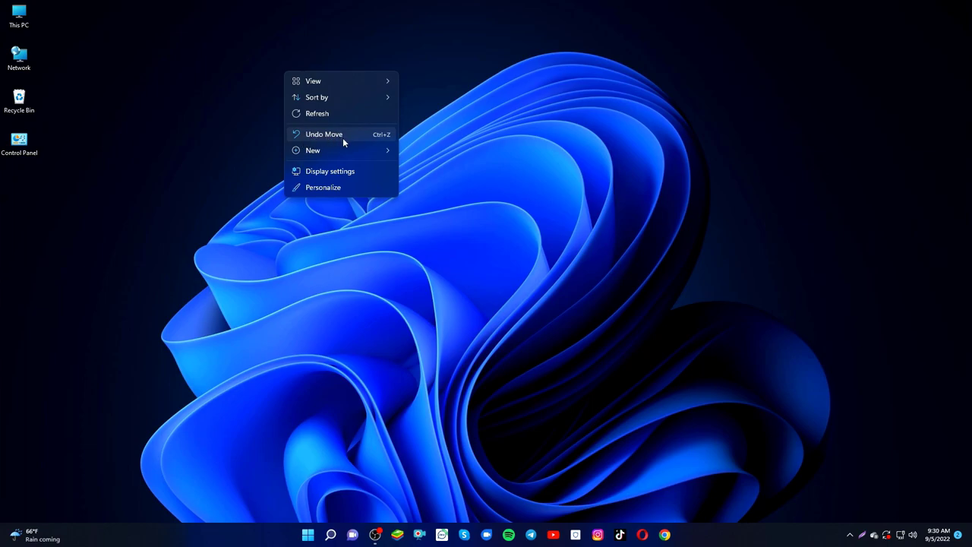
{"action": "mouse_move", "coordinate": [319, 151]}
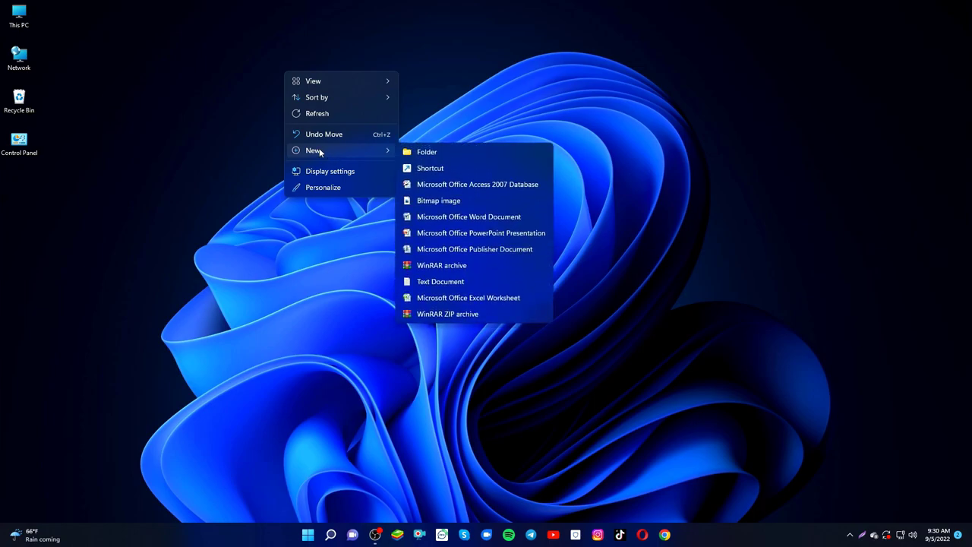
{"action": "left_click", "coordinate": [436, 151]}
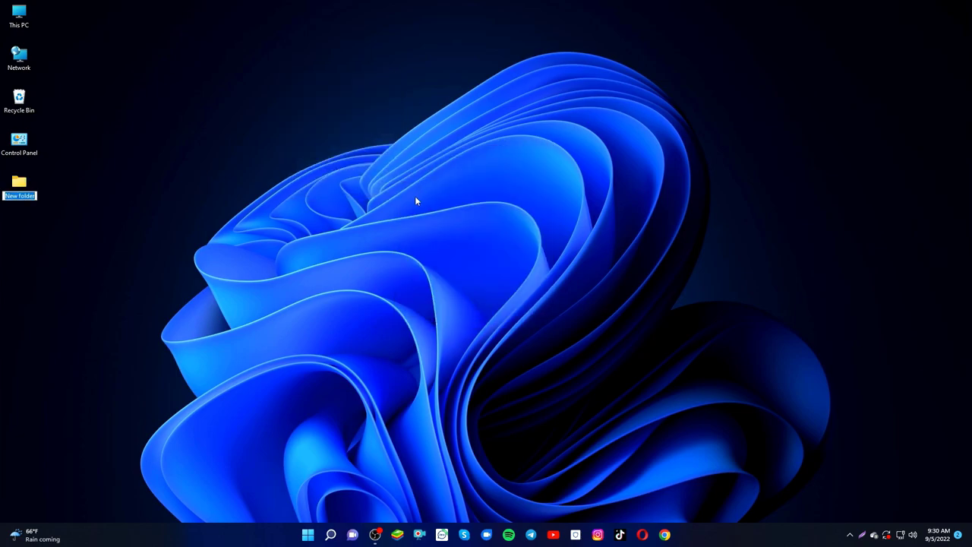
{"action": "type", "text": "zdonline"}
{"action": "key", "text": "Return"}
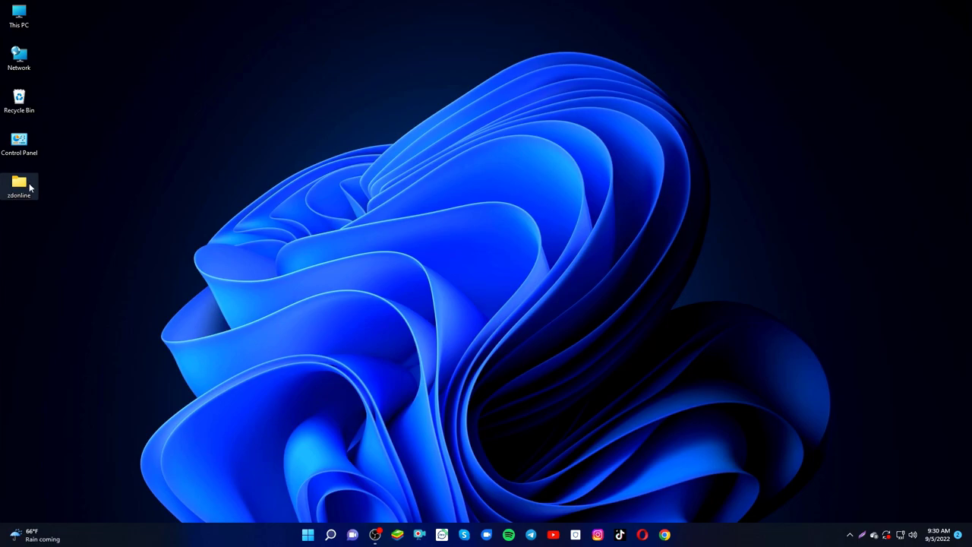
Create a desktop shortcut to the Pictures folder under This PC, keeping Pictures as its name.
{"action": "right_click", "coordinate": [278, 170]}
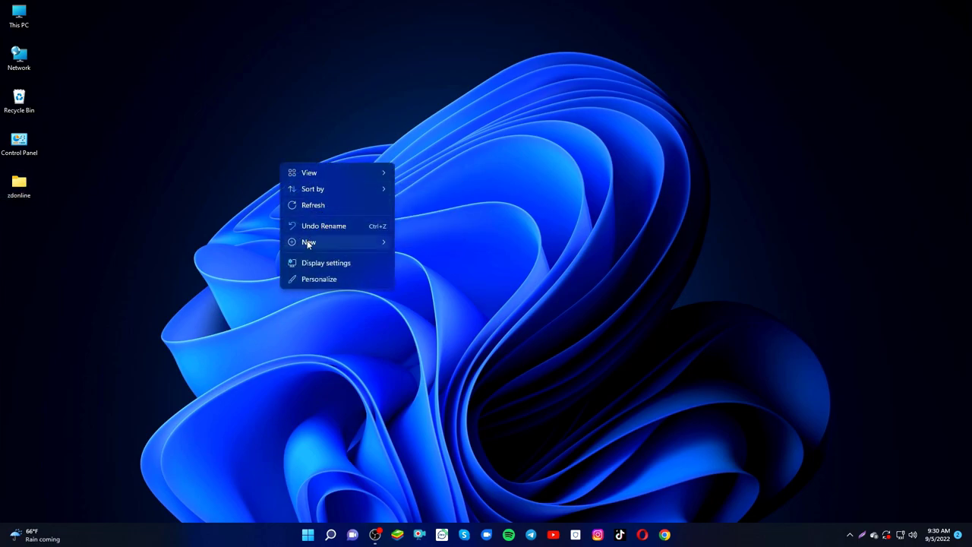
{"action": "mouse_move", "coordinate": [339, 246]}
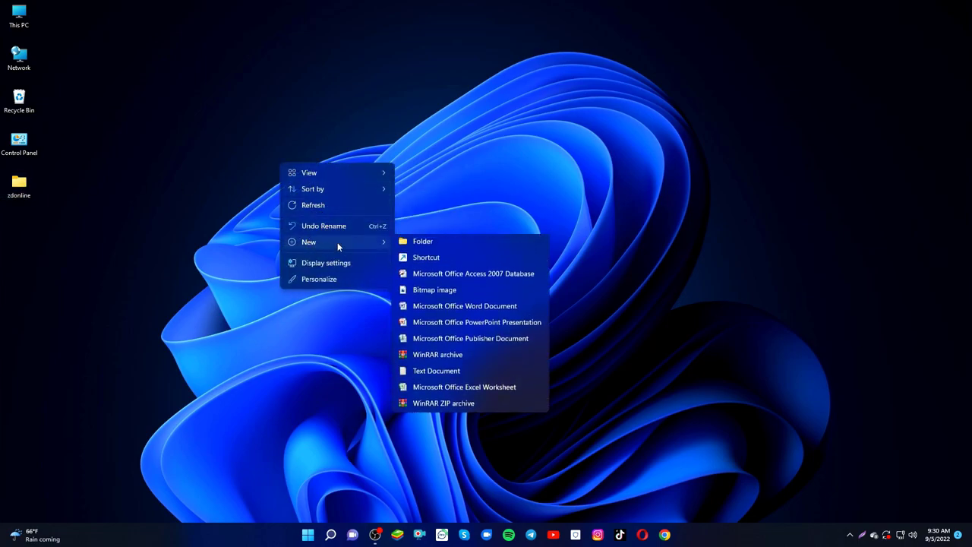
{"action": "left_click", "coordinate": [426, 261]}
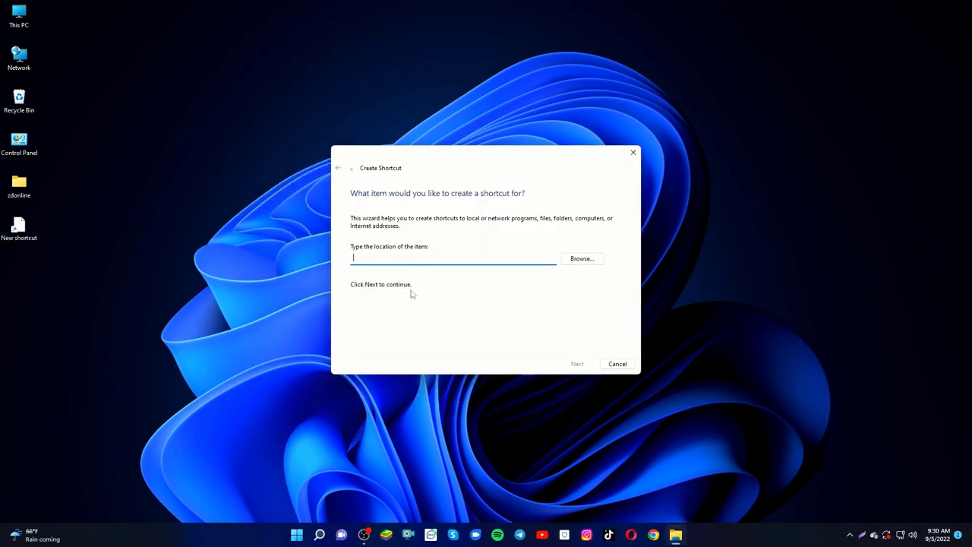
{"action": "left_click", "coordinate": [583, 258]}
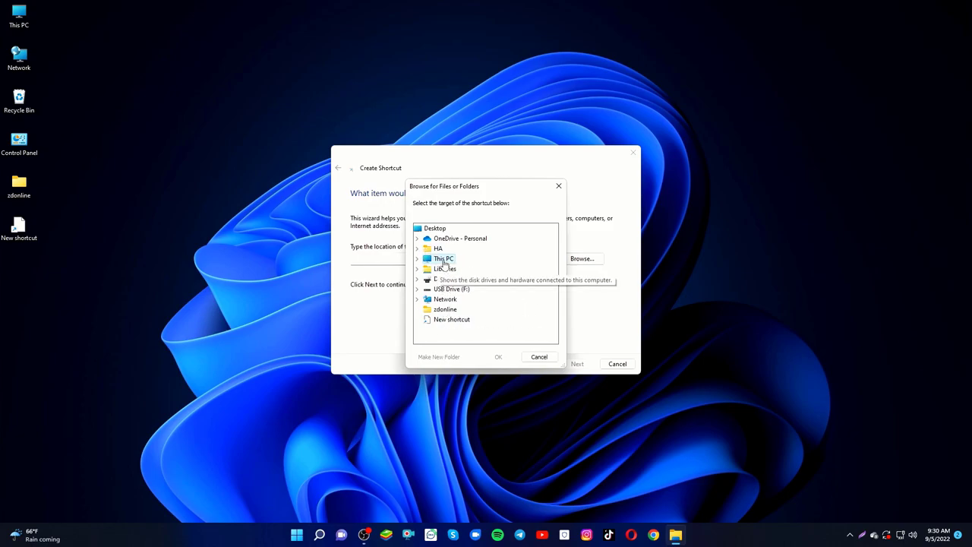
{"action": "double_click", "coordinate": [445, 261]}
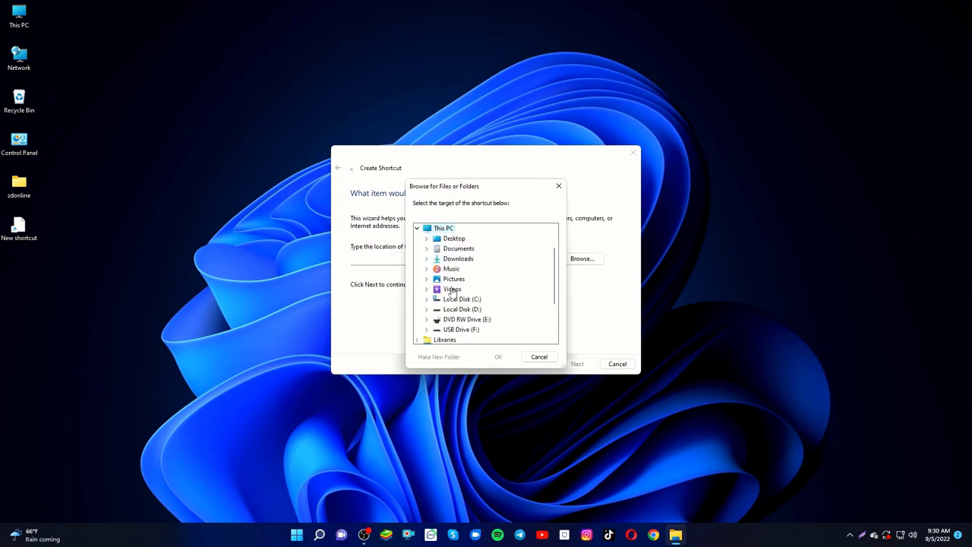
{"action": "double_click", "coordinate": [454, 278]}
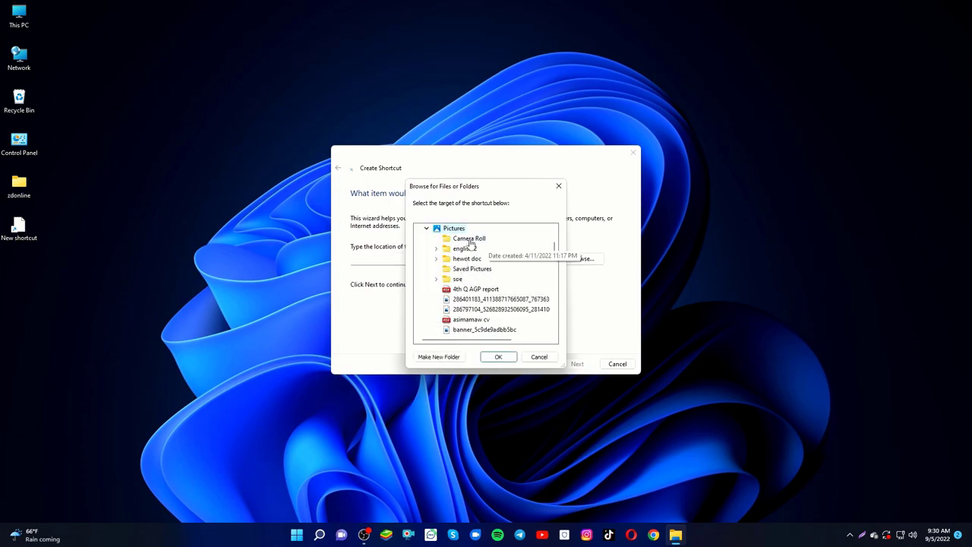
{"action": "left_click", "coordinate": [498, 356]}
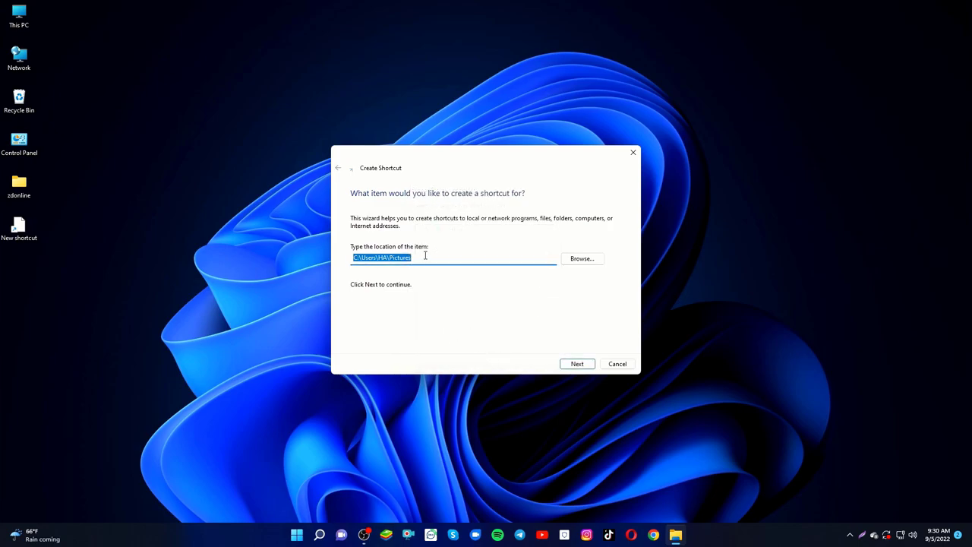
{"action": "left_click", "coordinate": [582, 365]}
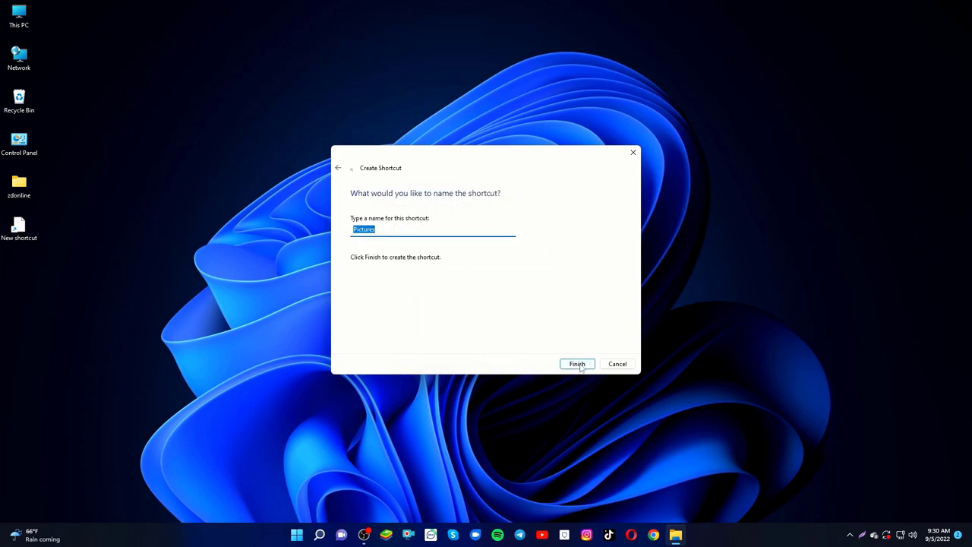
{"action": "left_click", "coordinate": [575, 364]}
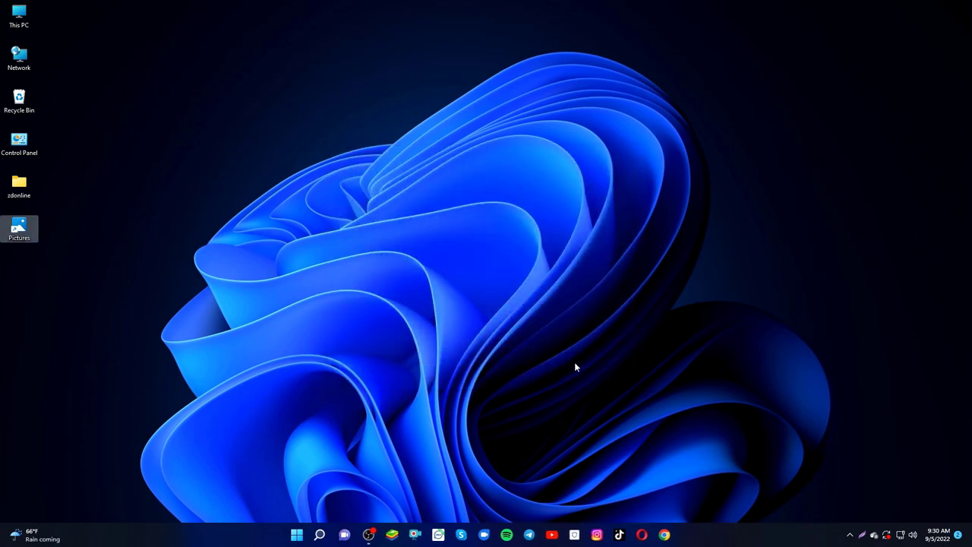
{"action": "left_click", "coordinate": [32, 230]}
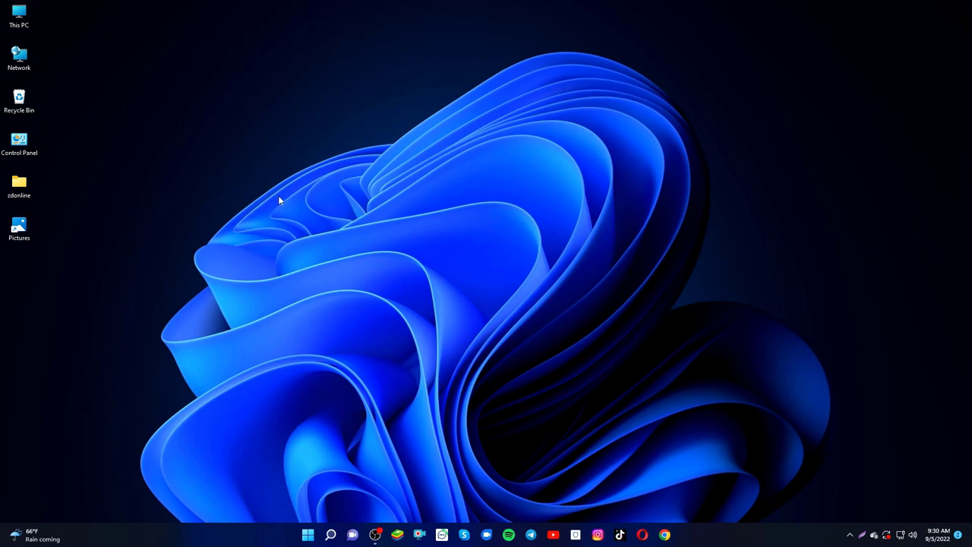
Create a new Microsoft Office Word document on the desktop with its default name.
{"action": "right_click", "coordinate": [279, 197]}
{"action": "mouse_move", "coordinate": [322, 276]}
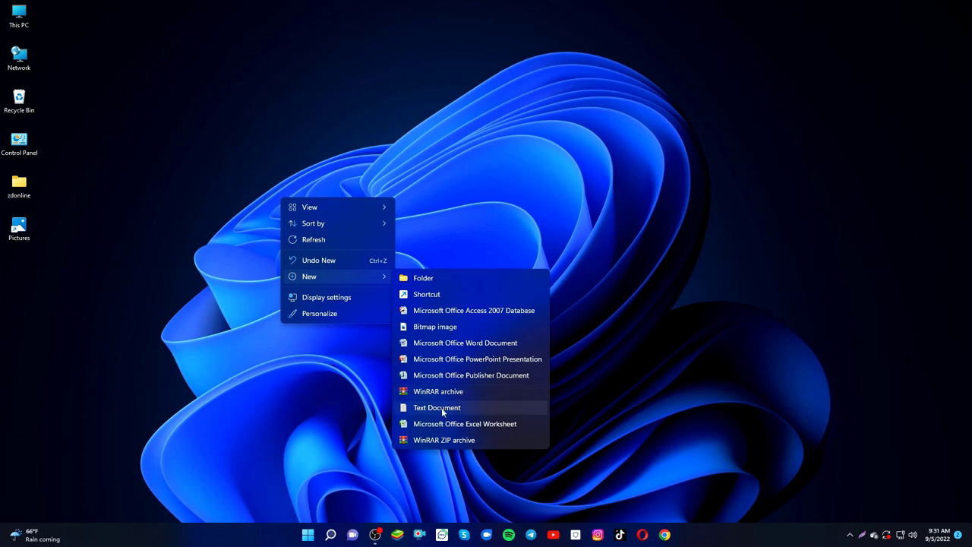
{"action": "left_click", "coordinate": [457, 343]}
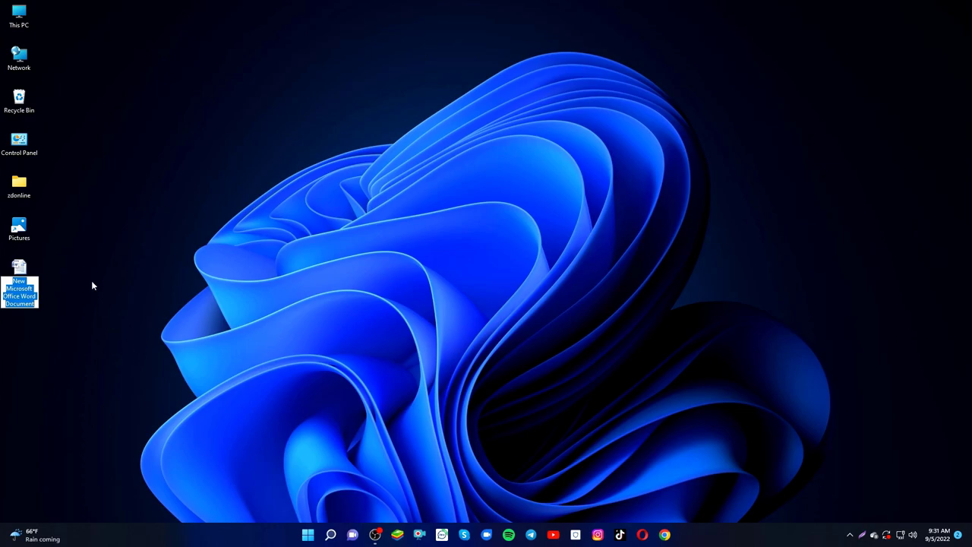
{"action": "key", "text": "Return"}
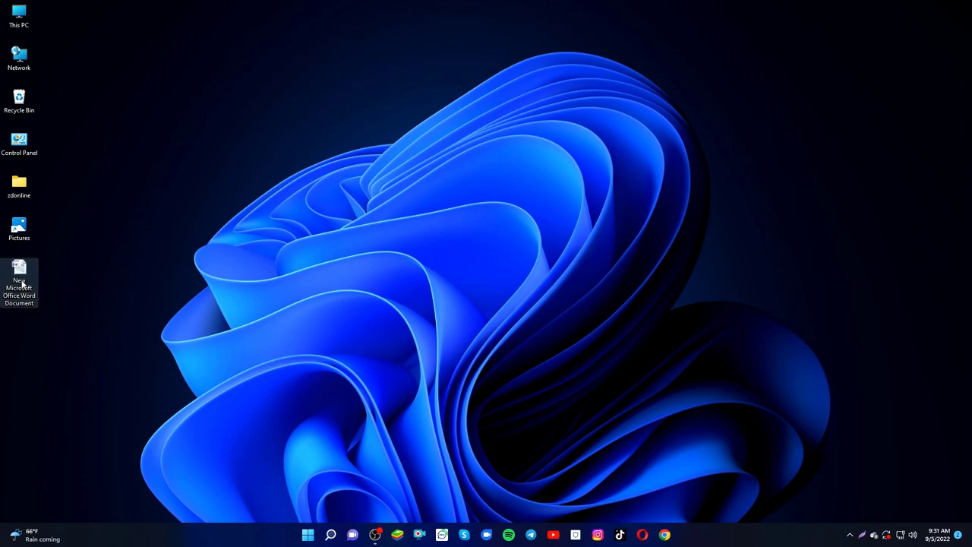
Open the display settings from the desktop and turn on Night light.
{"action": "right_click", "coordinate": [242, 185]}
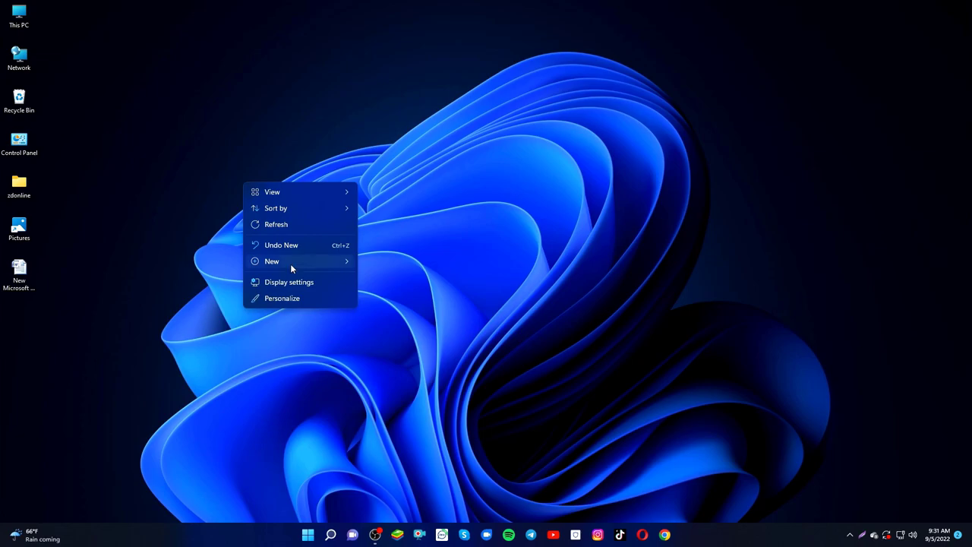
{"action": "mouse_move", "coordinate": [291, 266]}
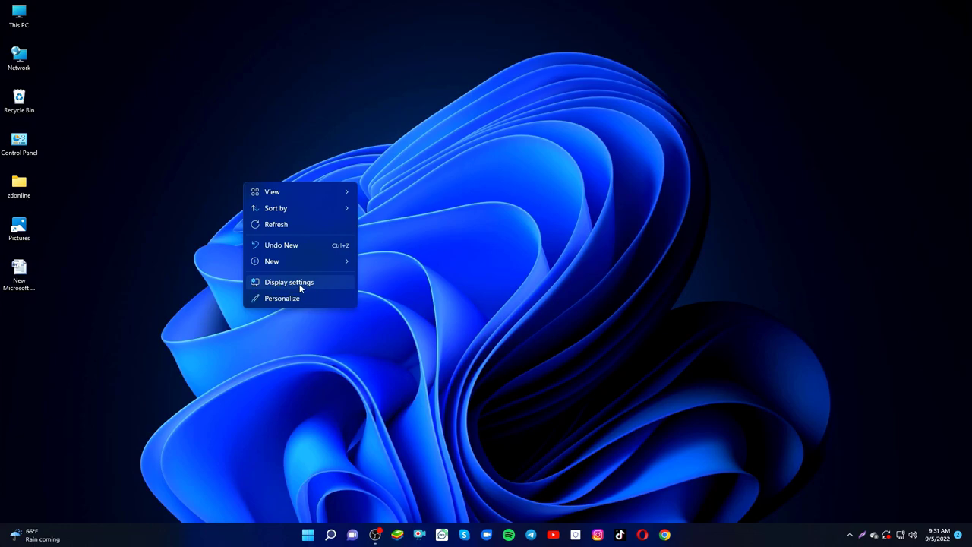
{"action": "left_click", "coordinate": [300, 283]}
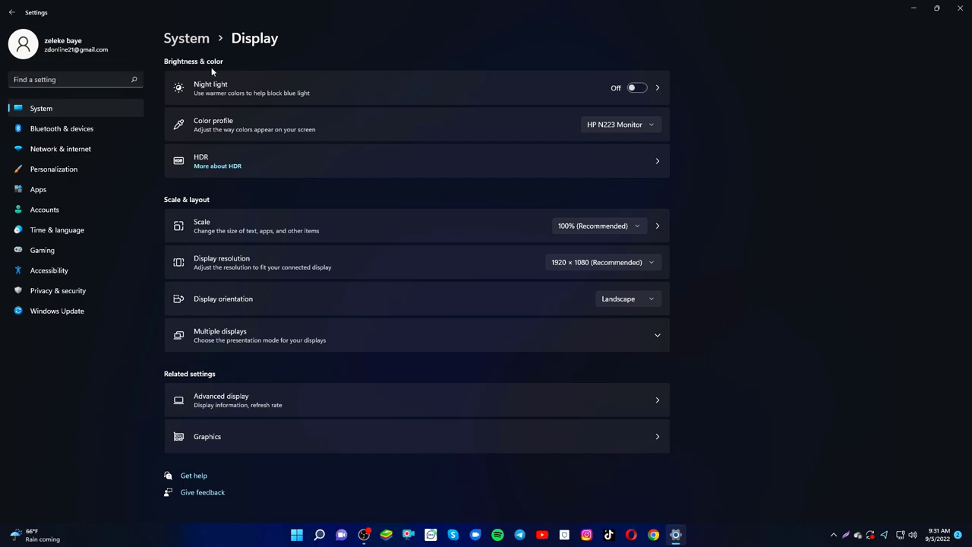
{"action": "left_click", "coordinate": [640, 89]}
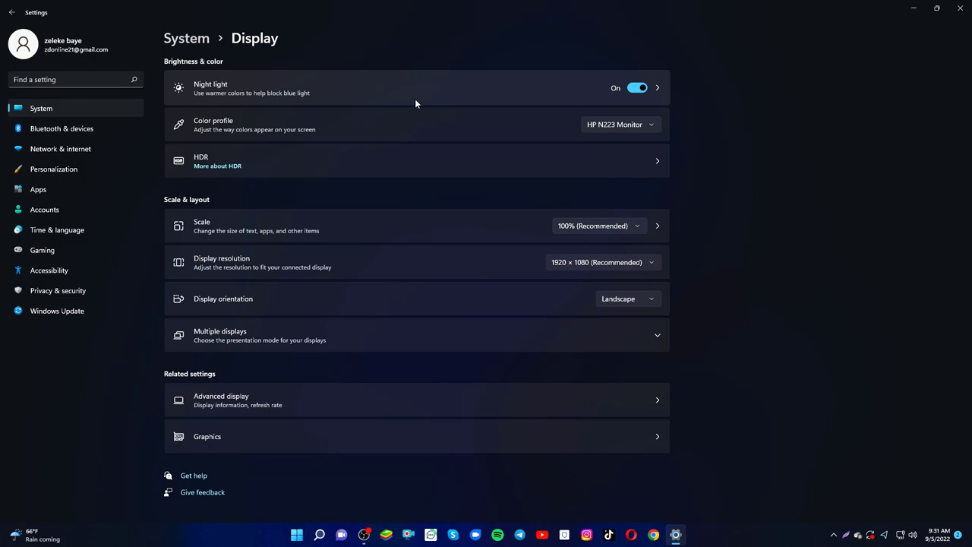
Lower the Night light strength, and turn Night light off before returning to the Display settings.
{"action": "left_click", "coordinate": [291, 88]}
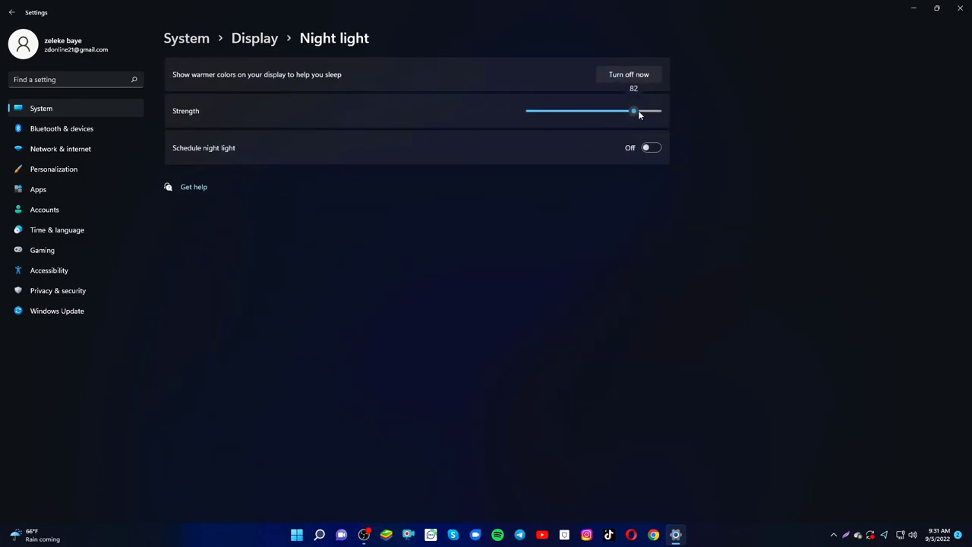
{"action": "mouse_move", "coordinate": [663, 114]}
{"action": "left_mouse_down"}
{"action": "mouse_move", "coordinate": [542, 110]}
{"action": "mouse_move", "coordinate": [657, 112]}
{"action": "left_mouse_up"}
{"action": "left_click_drag", "start_coordinate": [657, 112], "coordinate": [554, 111]}
{"action": "left_click", "coordinate": [631, 77]}
{"action": "left_click", "coordinate": [11, 15]}
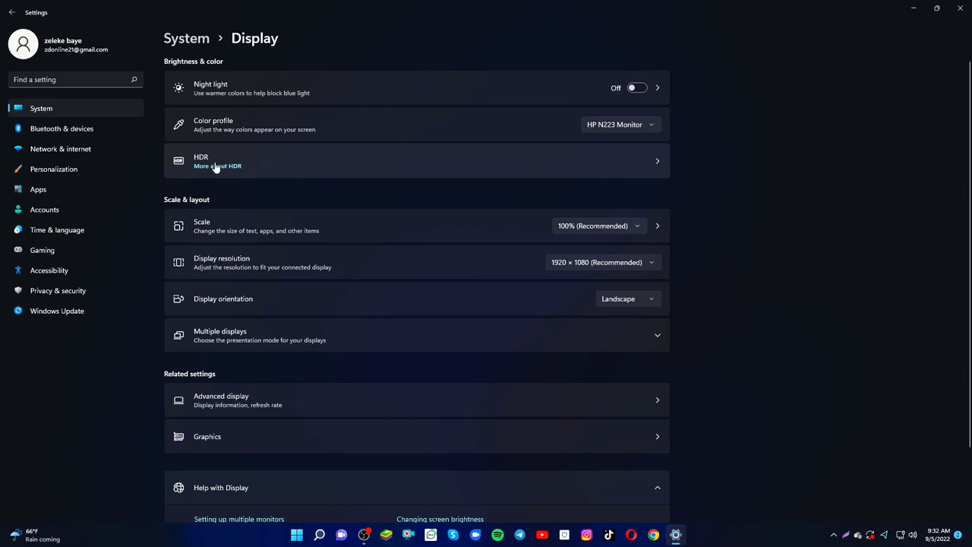
Review the HDR capabilities of the display, and open the custom scaling settings.
{"action": "left_click", "coordinate": [660, 162]}
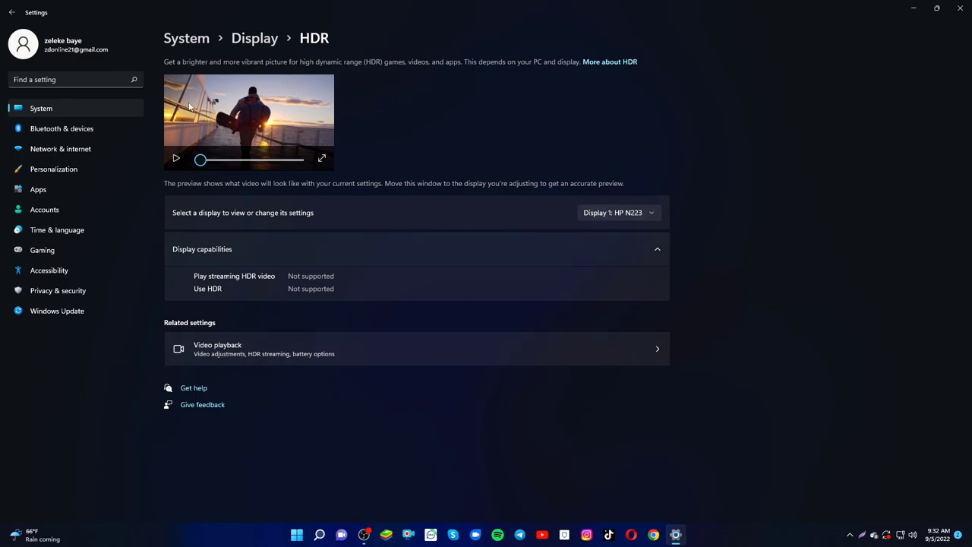
{"action": "left_click", "coordinate": [12, 13]}
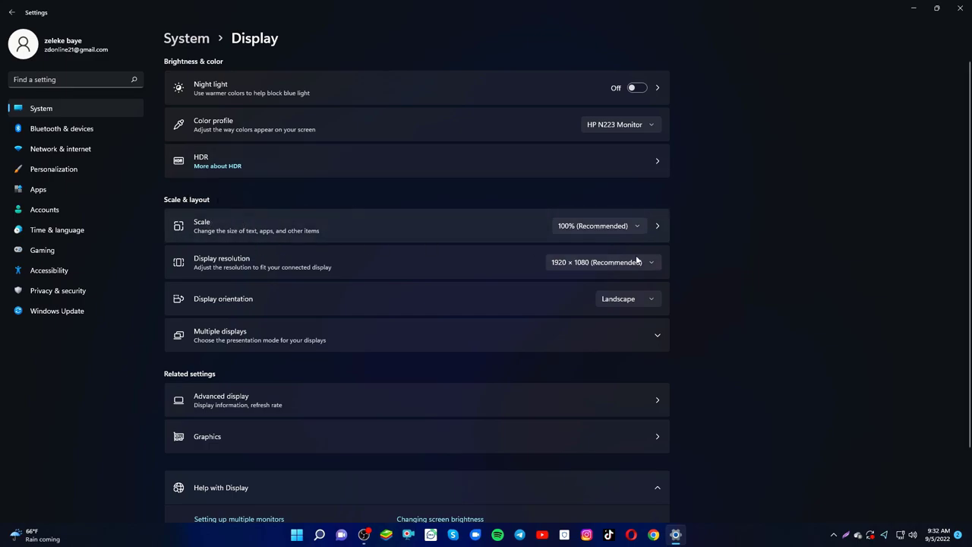
{"action": "left_click", "coordinate": [657, 228]}
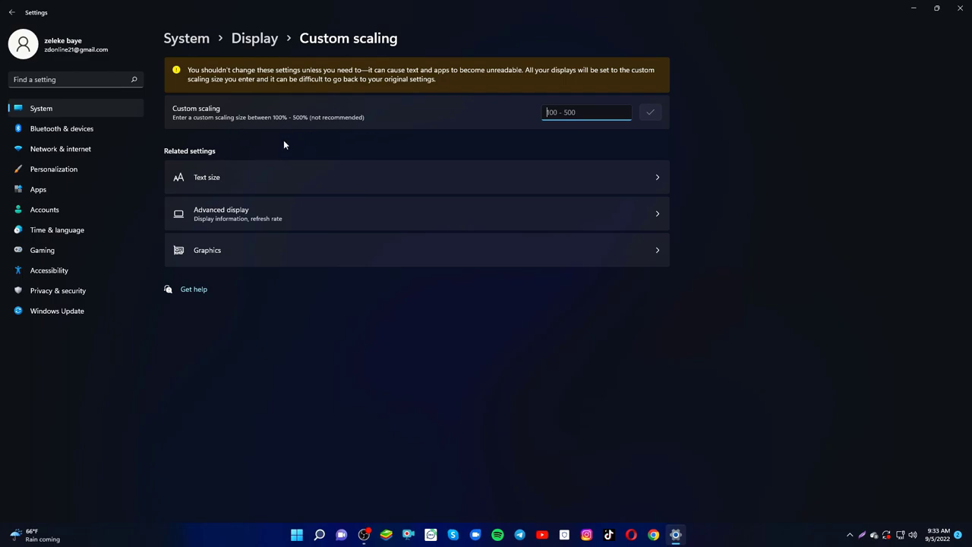
Preview larger text in the Text size settings, reset it to the smallest size, and return to the Display settings.
{"action": "left_click", "coordinate": [304, 177]}
{"action": "left_click_drag", "start_coordinate": [473, 186], "coordinate": [339, 191]}
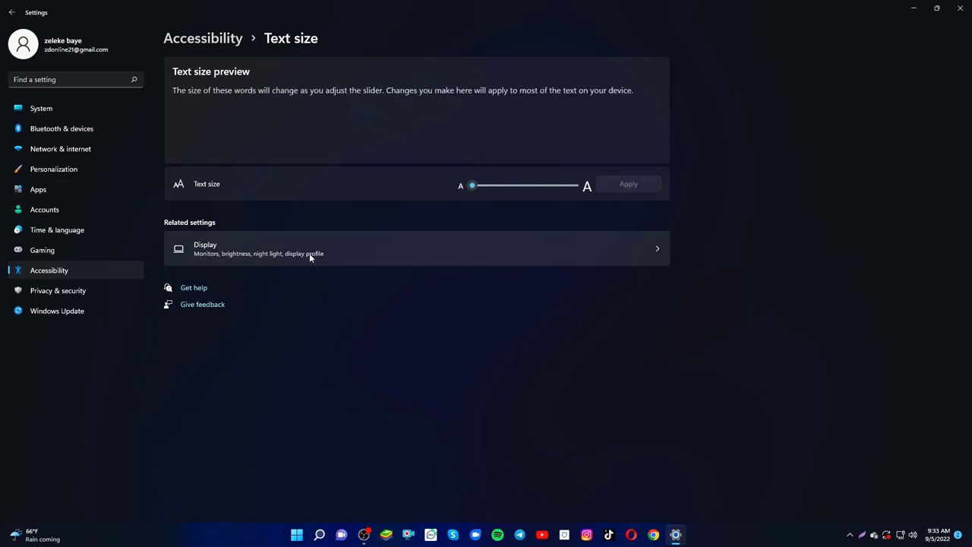
{"action": "left_click_drag", "start_coordinate": [504, 186], "coordinate": [526, 191]}
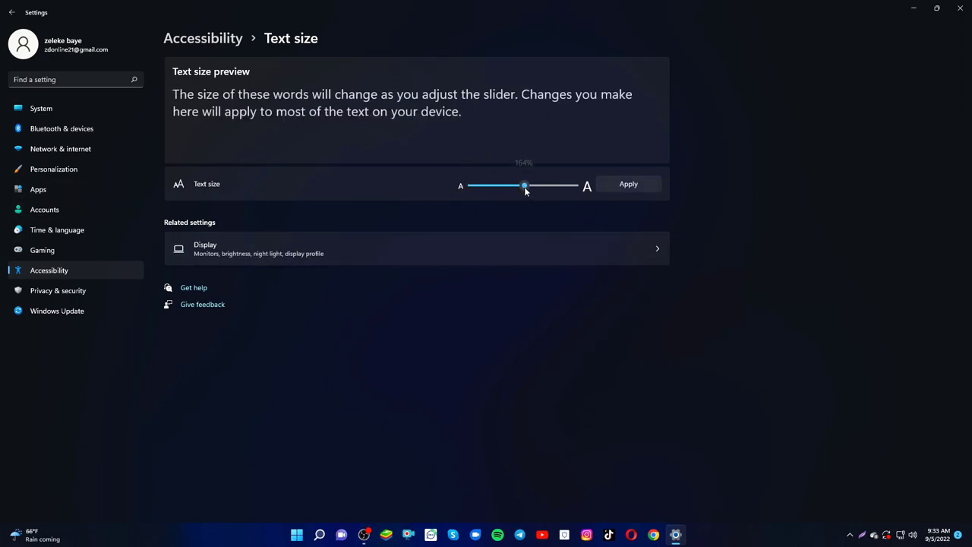
{"action": "left_click", "coordinate": [540, 187]}
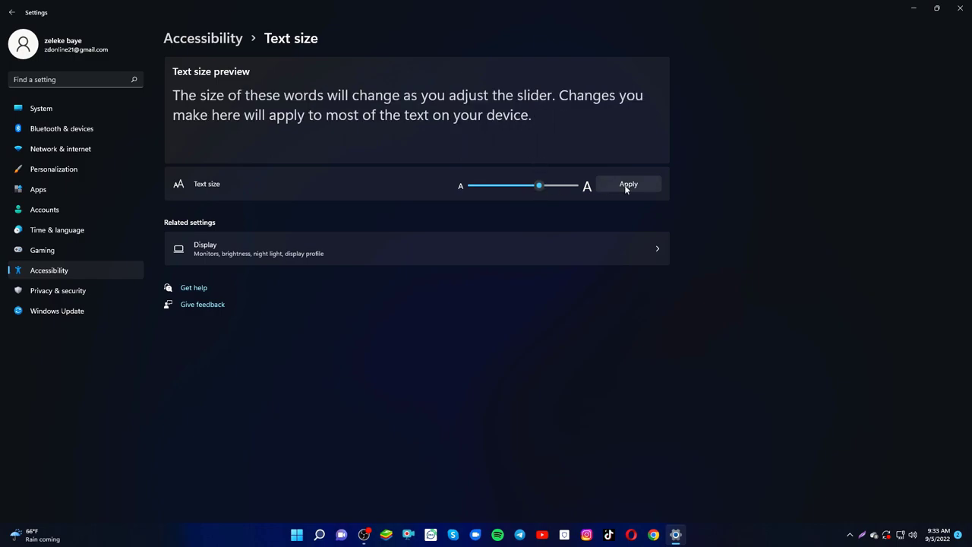
{"action": "left_click_drag", "start_coordinate": [552, 194], "coordinate": [459, 181]}
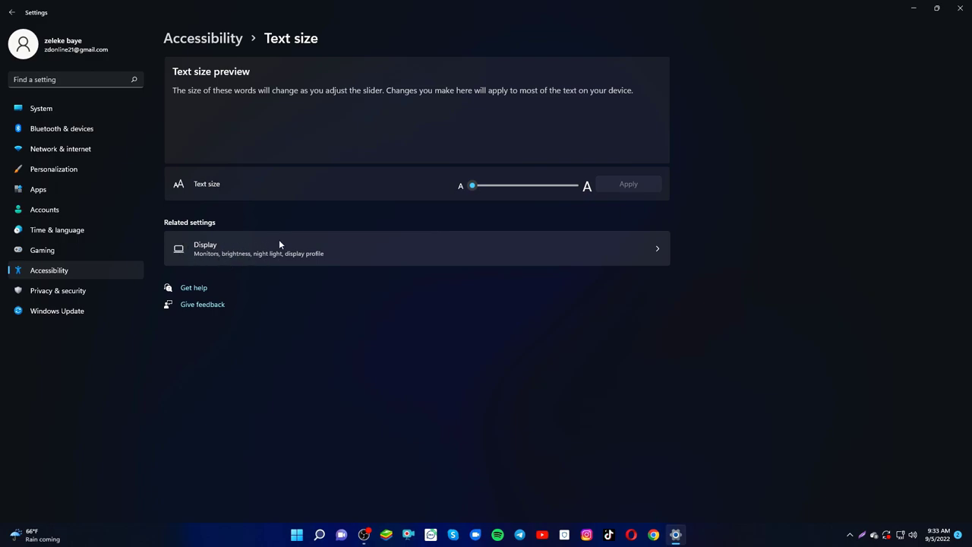
{"action": "left_click", "coordinate": [655, 251]}
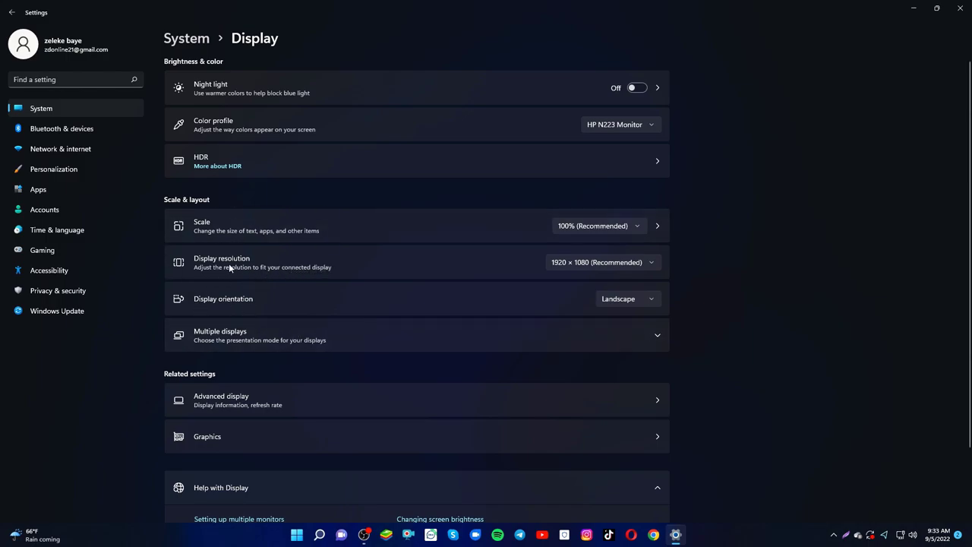
Try the 1280 × 720 display resolution, and revert to the previous resolution.
{"action": "left_click", "coordinate": [657, 263]}
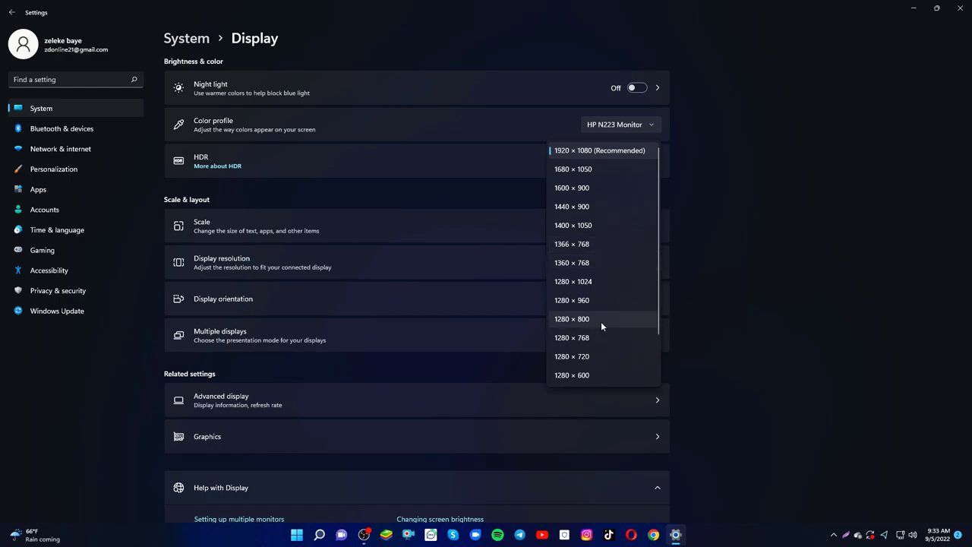
{"action": "scroll", "coordinate": [615, 303], "scroll_direction": "down", "scroll_amount": 1}
{"action": "scroll", "coordinate": [614, 336], "scroll_direction": "up", "scroll_amount": 1}
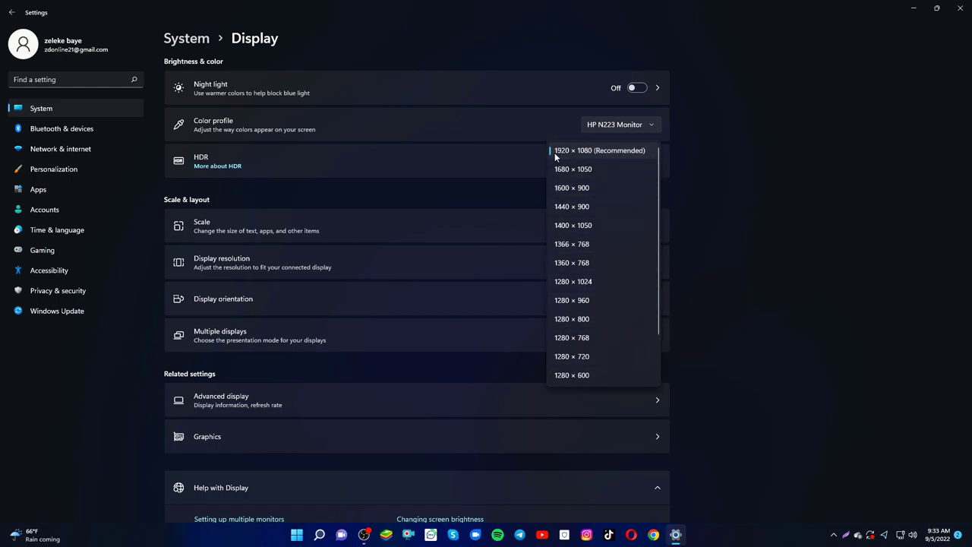
{"action": "left_click", "coordinate": [578, 356]}
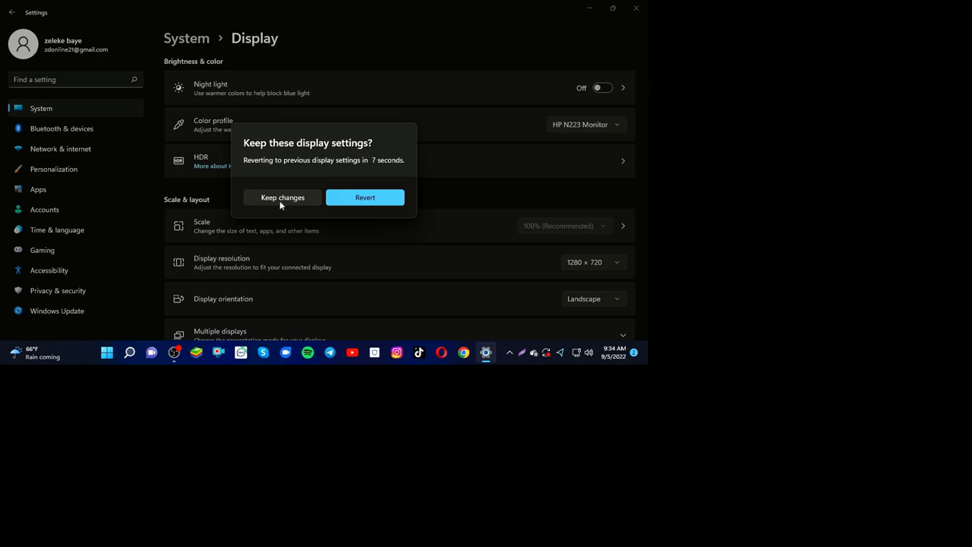
{"action": "left_click", "coordinate": [372, 199]}
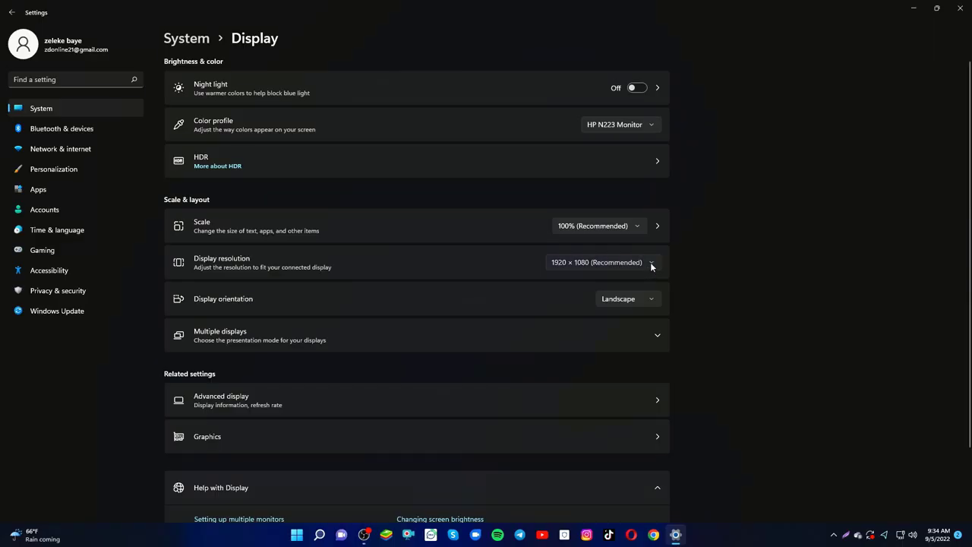
Try the 1280 × 768 display resolution, and revert the change.
{"action": "left_click", "coordinate": [646, 263]}
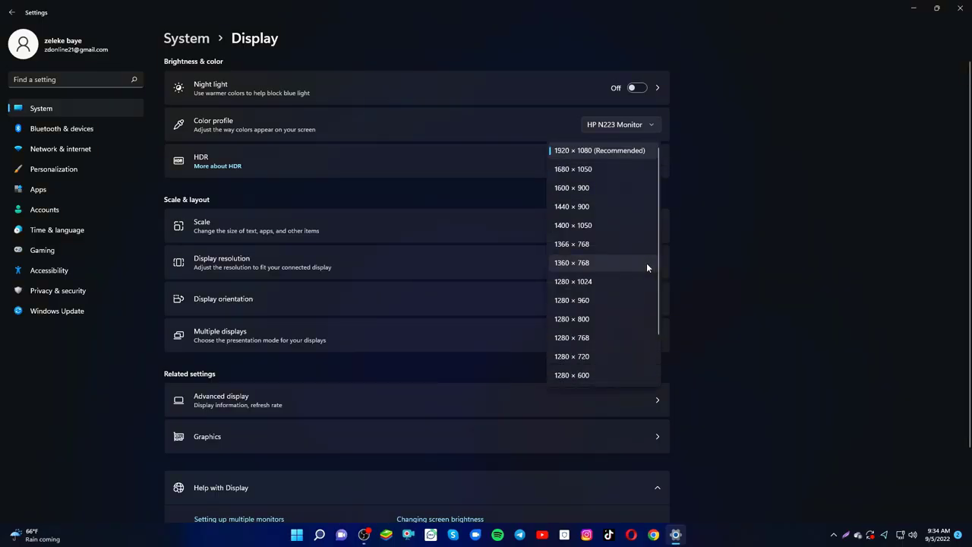
{"action": "left_click", "coordinate": [601, 338]}
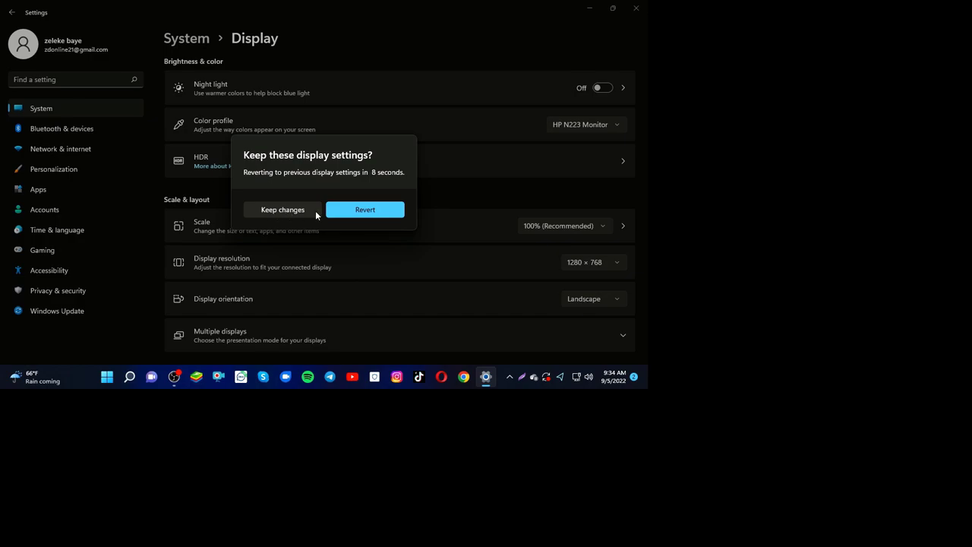
{"action": "left_click", "coordinate": [379, 211]}
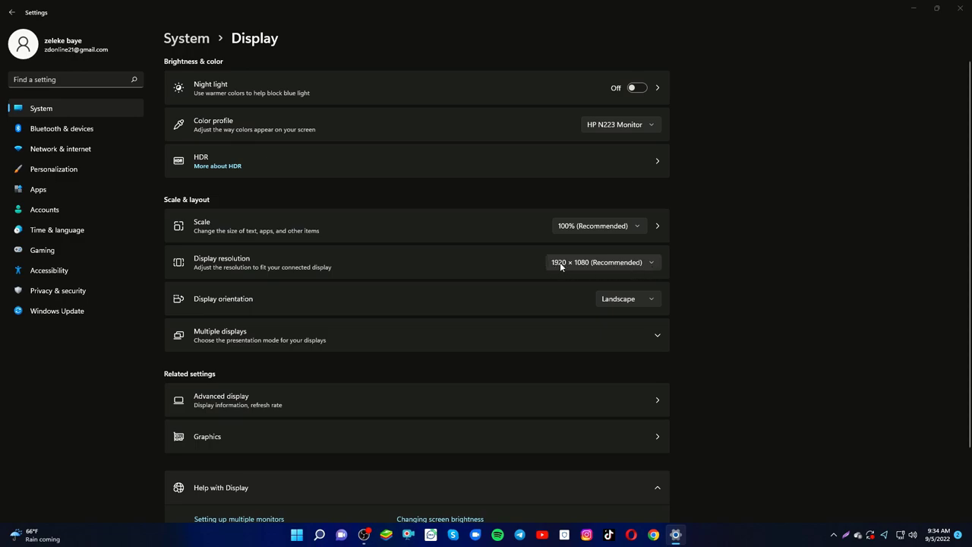
Review the display orientation choices, and check the window behaviour options for multiple displays, keeping both enabled.
{"action": "left_click", "coordinate": [658, 298]}
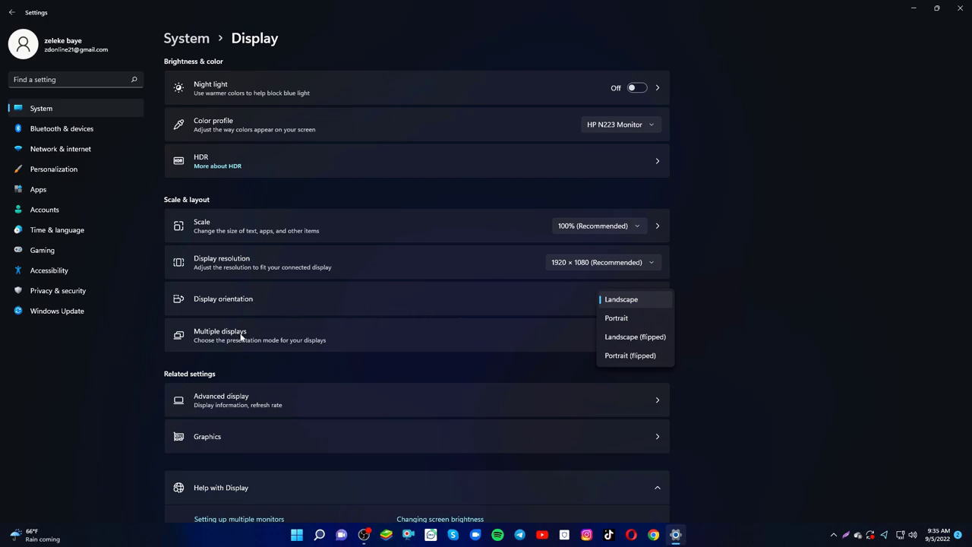
{"action": "left_click", "coordinate": [458, 295]}
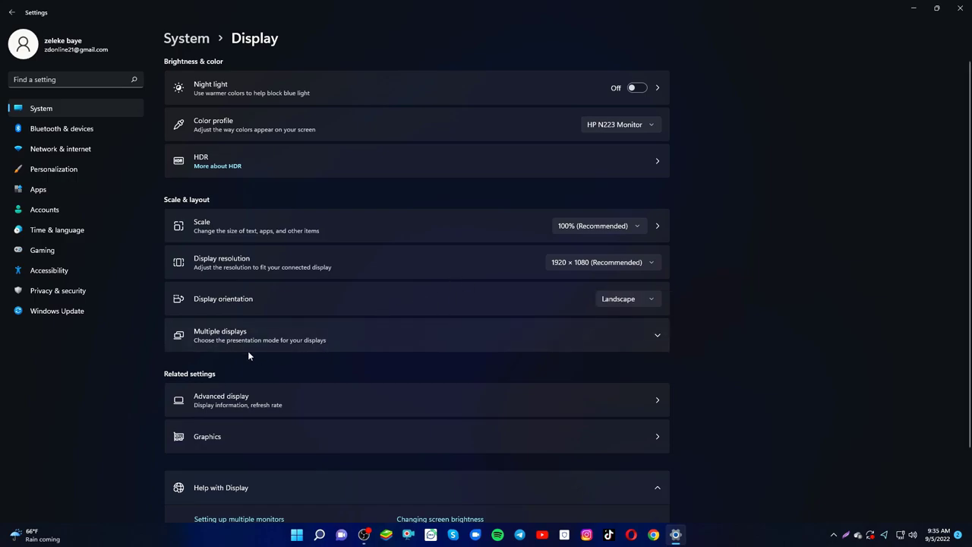
{"action": "left_click", "coordinate": [658, 338]}
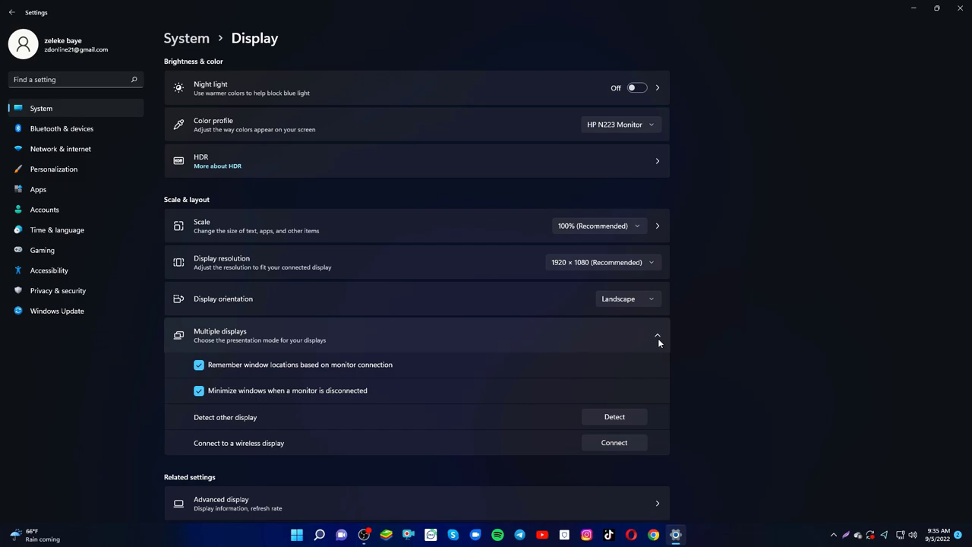
{"action": "left_click", "coordinate": [198, 366]}
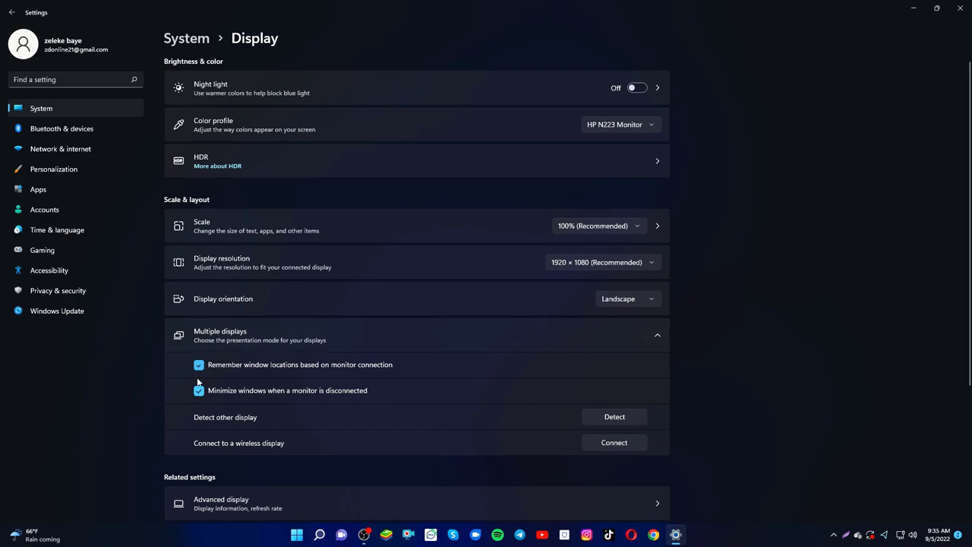
{"action": "left_click", "coordinate": [199, 391]}
{"action": "left_click", "coordinate": [200, 392]}
Review the advanced display information for the HP N223 monitor, and return to the Display settings.
{"action": "scroll", "coordinate": [202, 389], "scroll_direction": "down", "scroll_amount": 2}
{"action": "scroll", "coordinate": [304, 380], "scroll_direction": "down", "scroll_amount": 2}
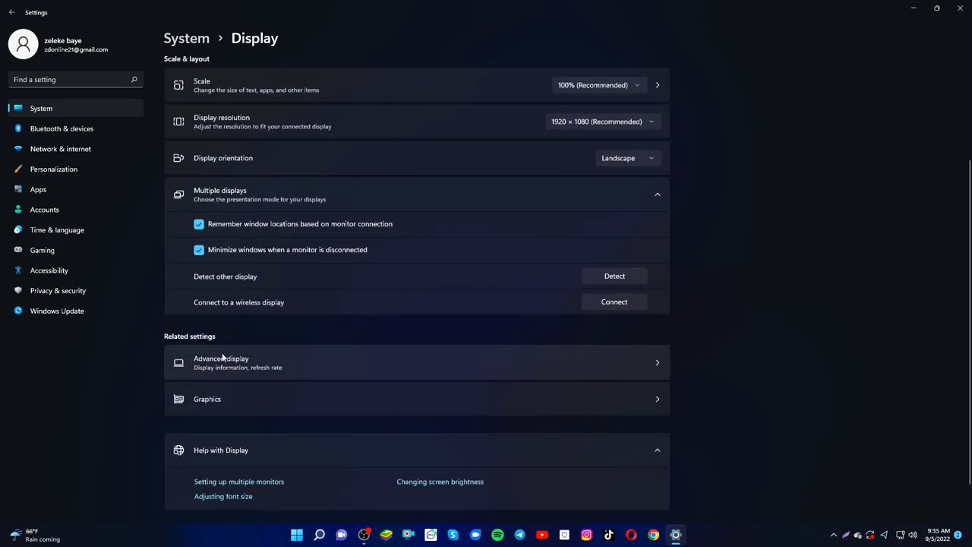
{"action": "left_click", "coordinate": [661, 366]}
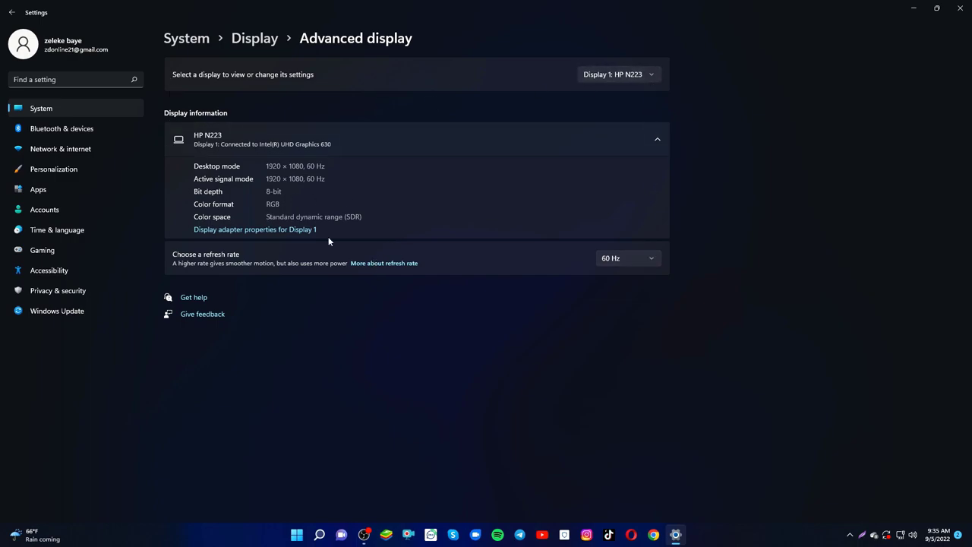
{"action": "left_click", "coordinate": [12, 13]}
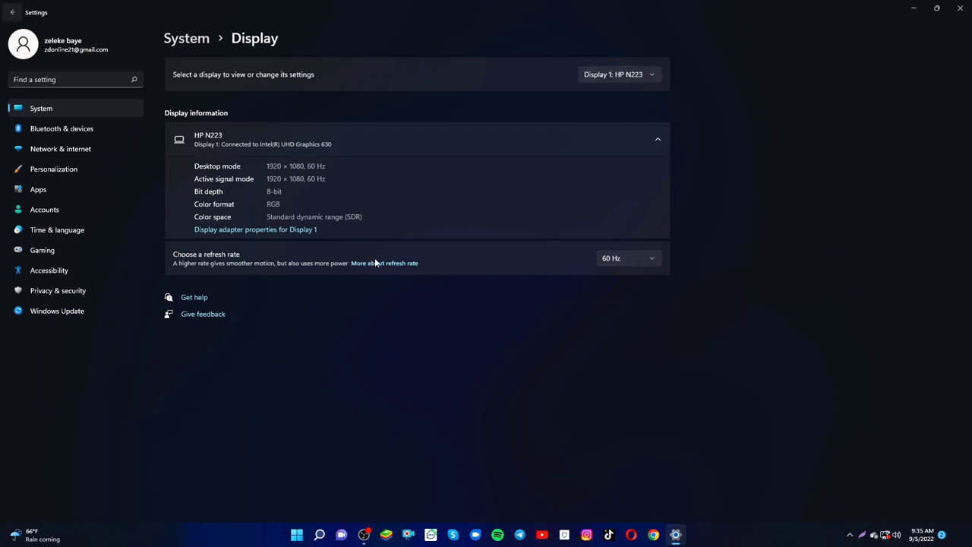
Open the display help topic on changing screen brightness, close its web page, and close Settings.
{"action": "scroll", "coordinate": [400, 349], "scroll_direction": "down", "scroll_amount": 3}
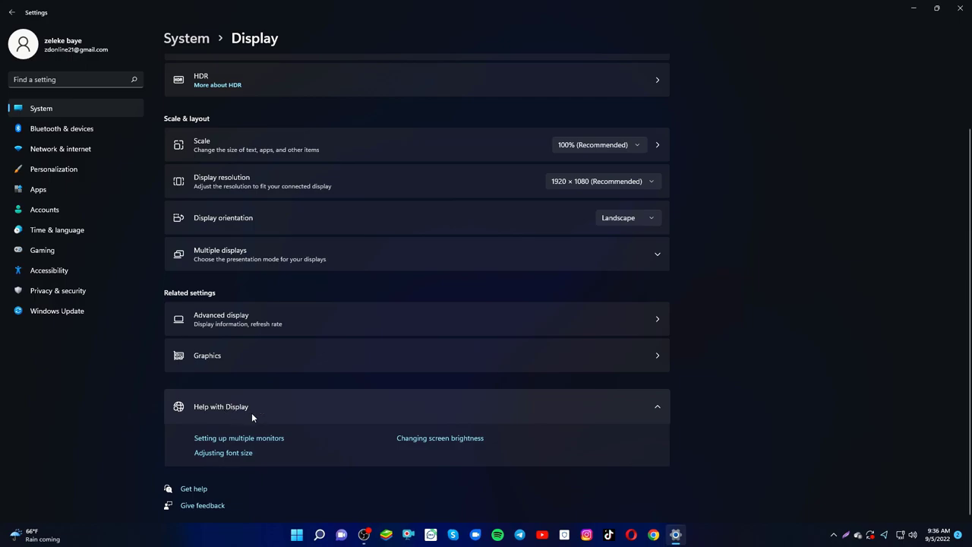
{"action": "left_click", "coordinate": [658, 407]}
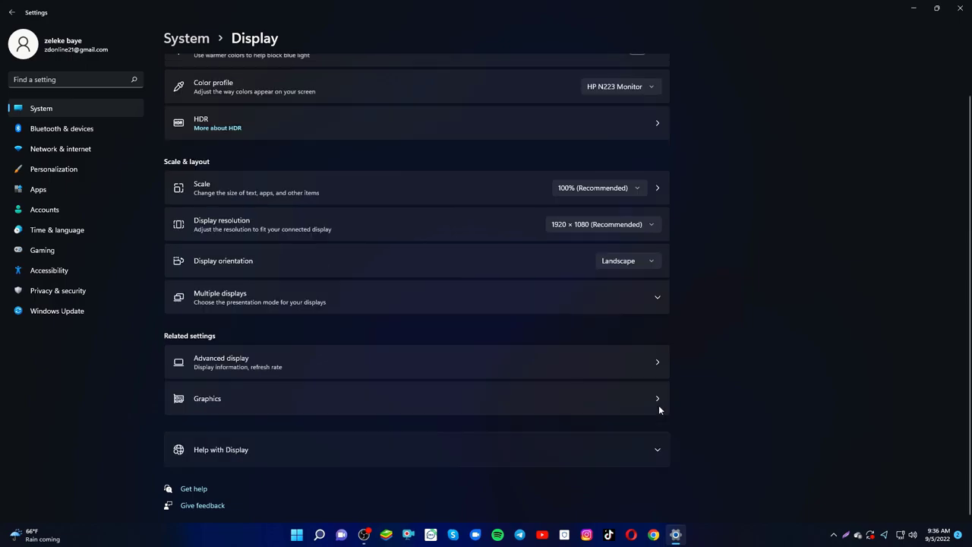
{"action": "left_click", "coordinate": [658, 450]}
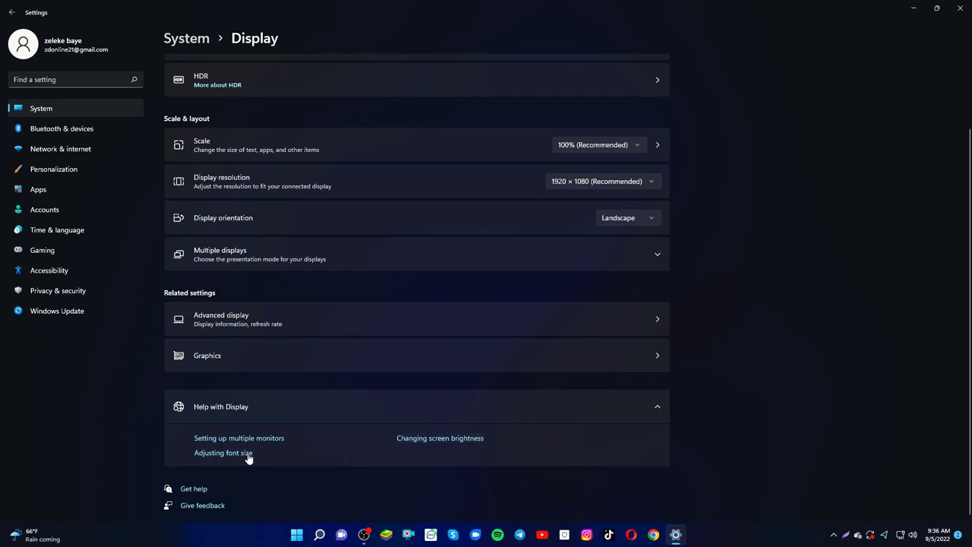
{"action": "left_click", "coordinate": [447, 440]}
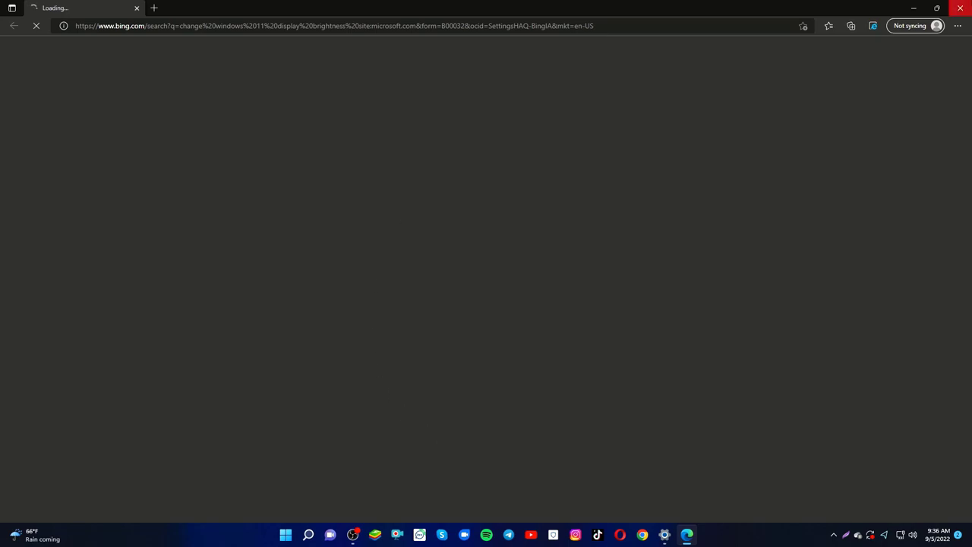
{"action": "left_click", "coordinate": [960, 8]}
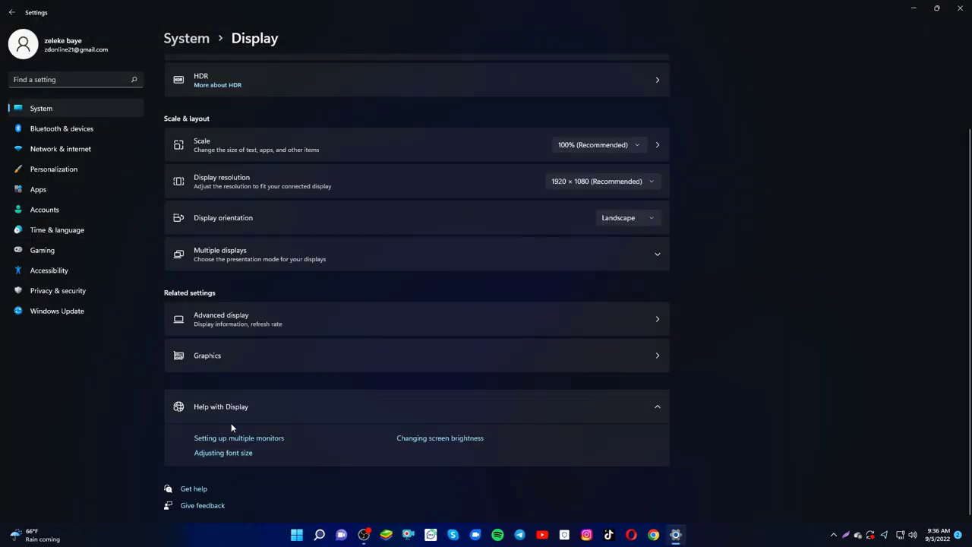
{"action": "left_click", "coordinate": [181, 407]}
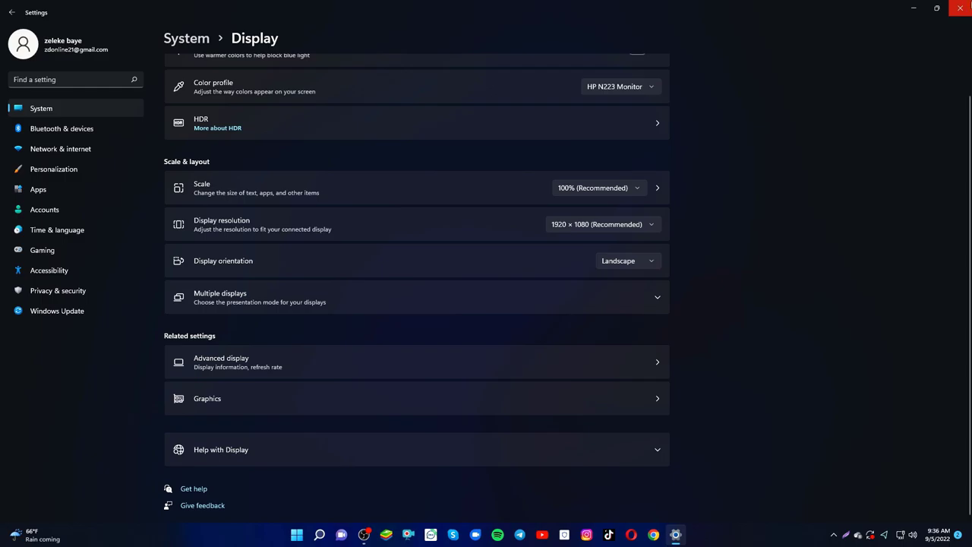
{"action": "left_click", "coordinate": [960, 7]}
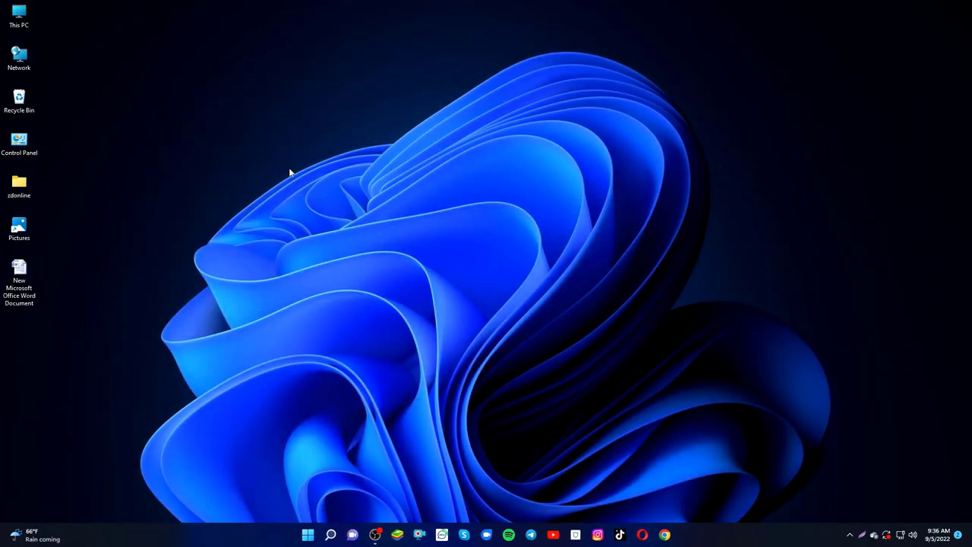
Open the desktop background settings, try the recent images, and preview the dark purple glow picture on the desktop.
{"action": "right_click", "coordinate": [228, 173]}
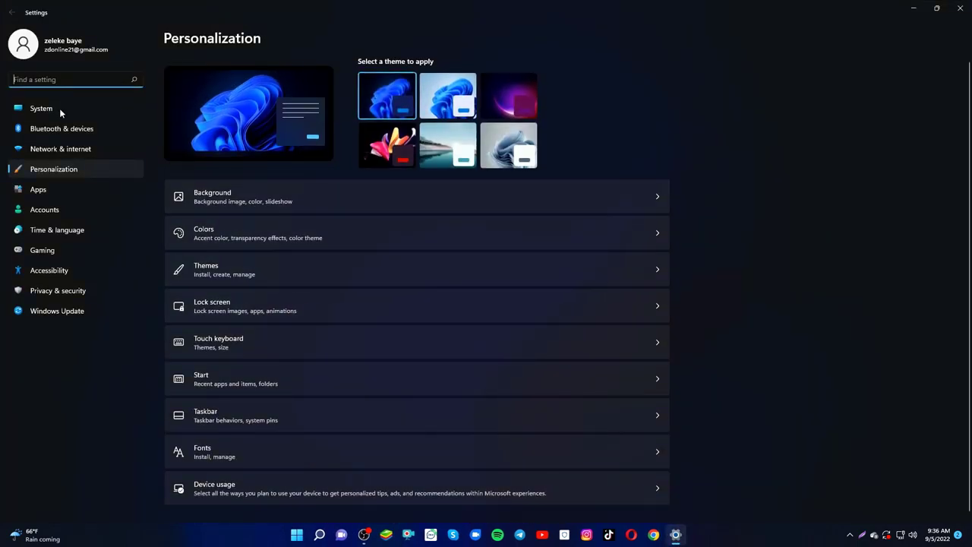
{"action": "left_click", "coordinate": [253, 199]}
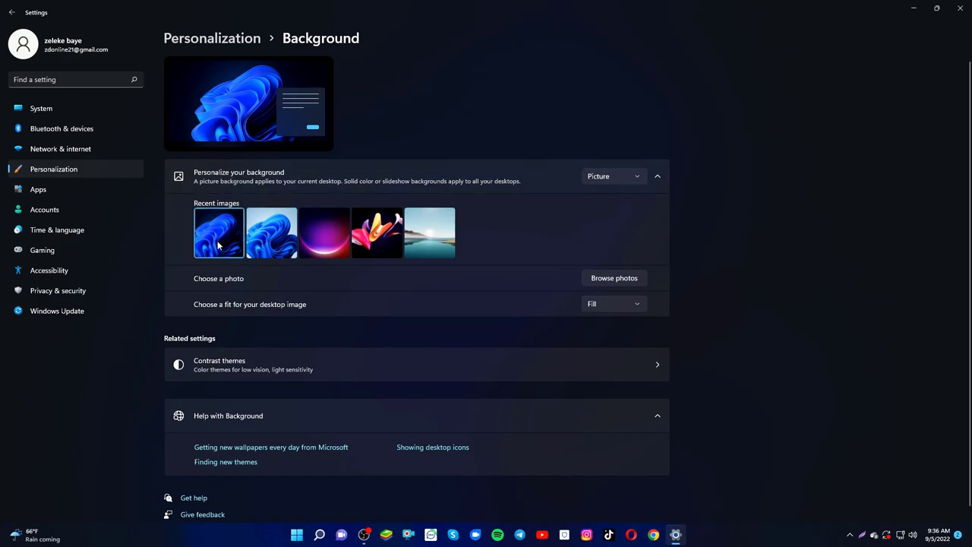
{"action": "left_click", "coordinate": [315, 252]}
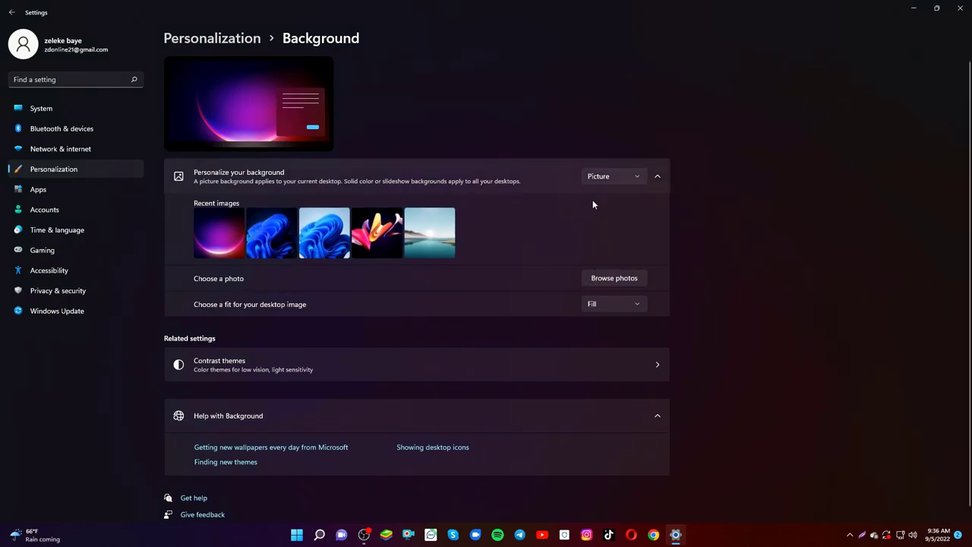
{"action": "left_click", "coordinate": [374, 245]}
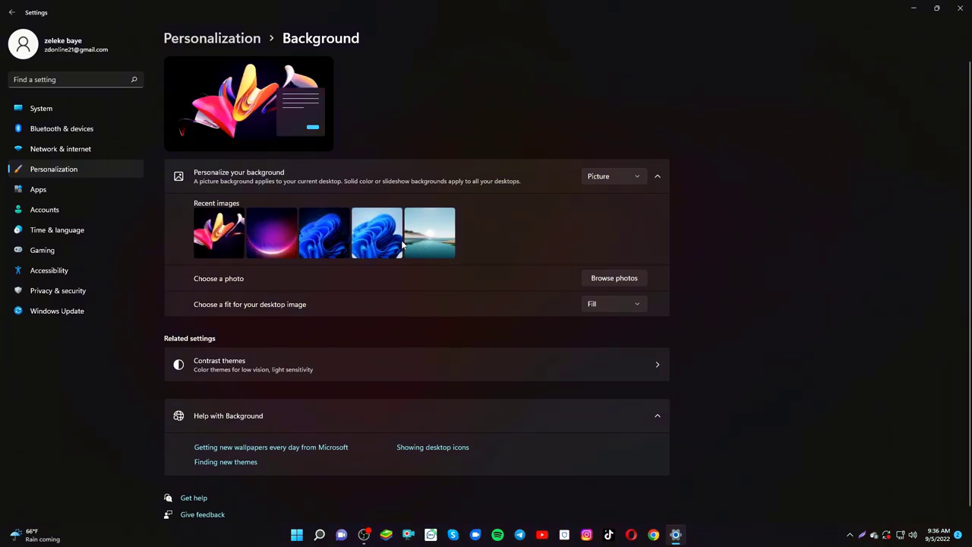
{"action": "left_click", "coordinate": [276, 241]}
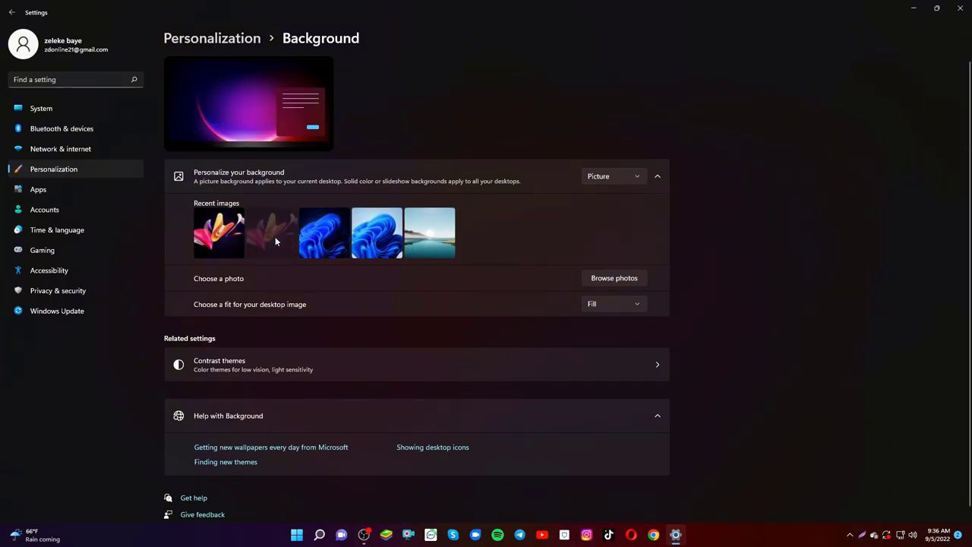
{"action": "left_click", "coordinate": [917, 8]}
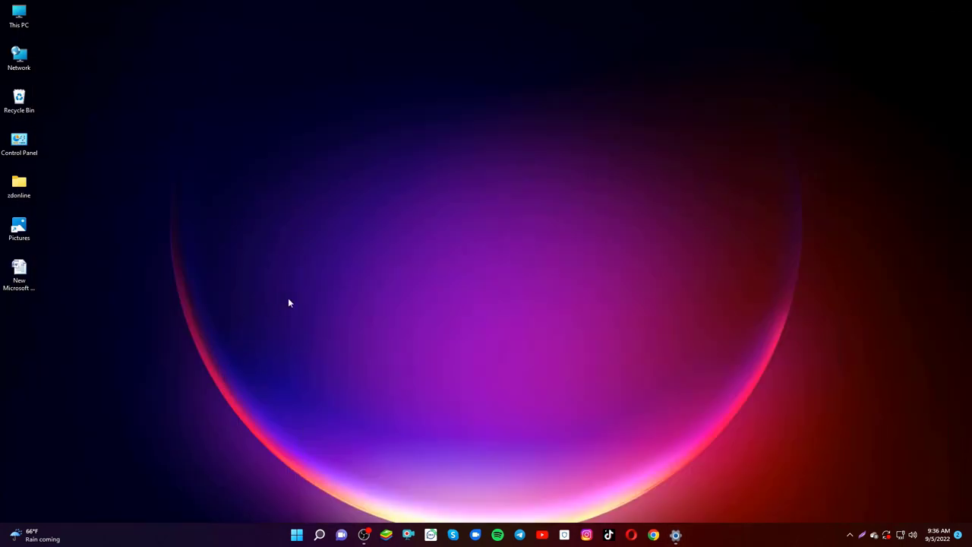
Try the lake sunrise picture and the colourful abstract petals picture as backgrounds, previewing each on the desktop.
{"action": "left_click", "coordinate": [675, 534]}
{"action": "left_click", "coordinate": [437, 239]}
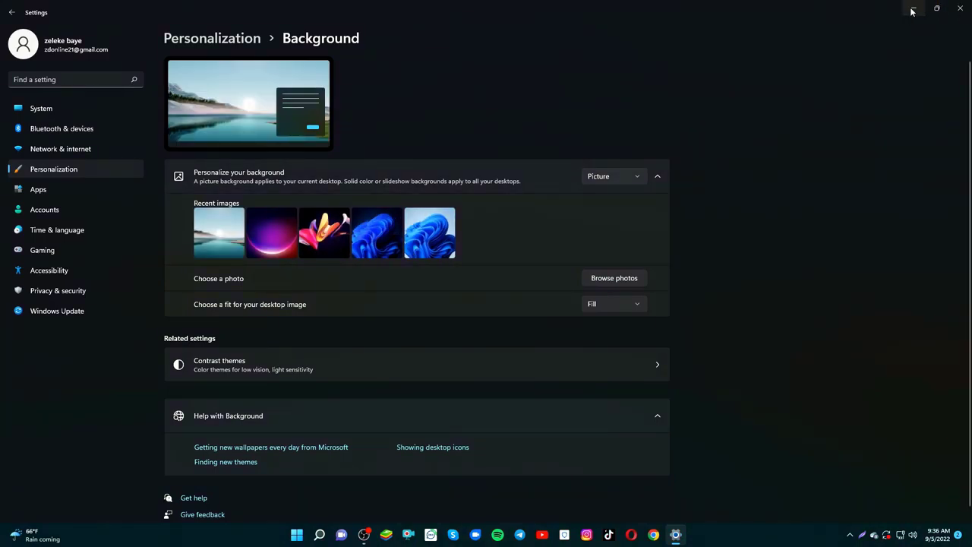
{"action": "left_click", "coordinate": [914, 7]}
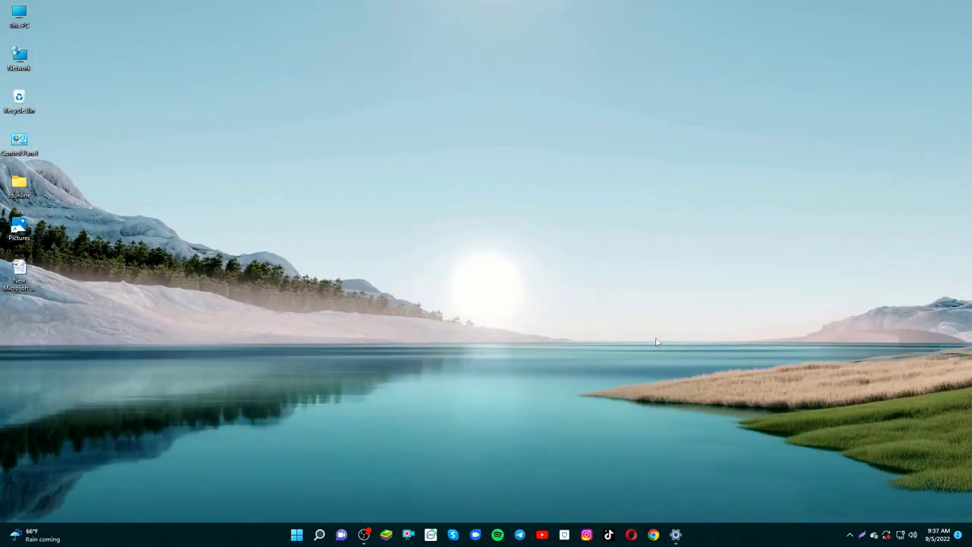
{"action": "left_click", "coordinate": [676, 534]}
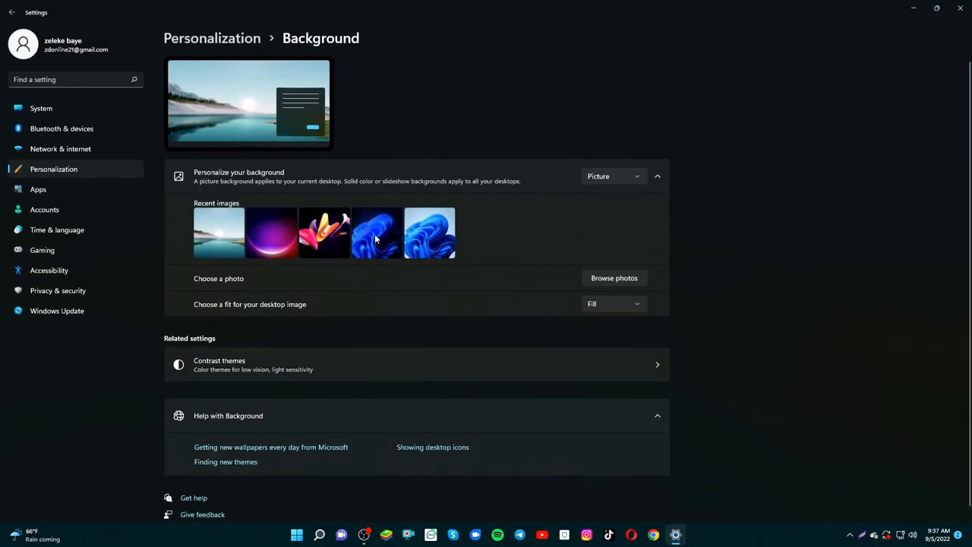
{"action": "left_click", "coordinate": [320, 245]}
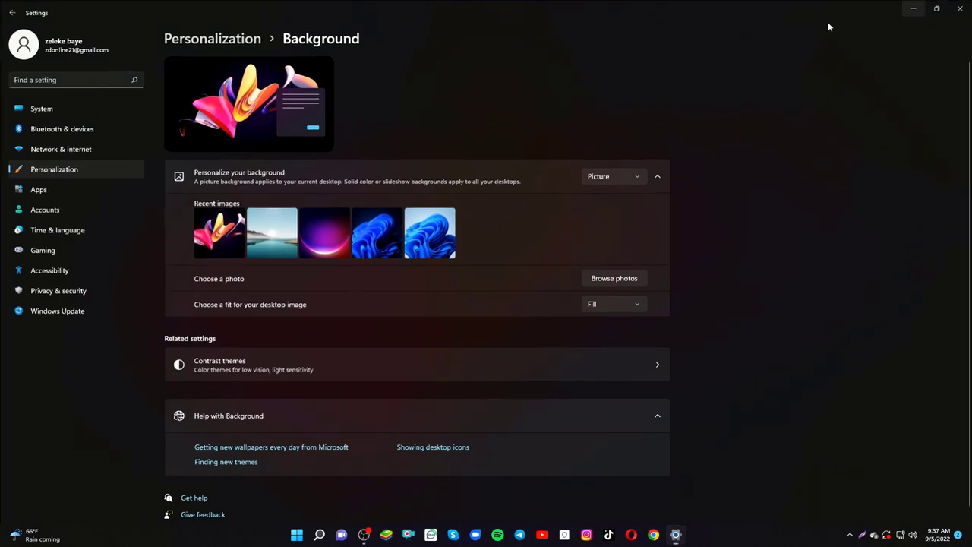
{"action": "left_click", "coordinate": [914, 7]}
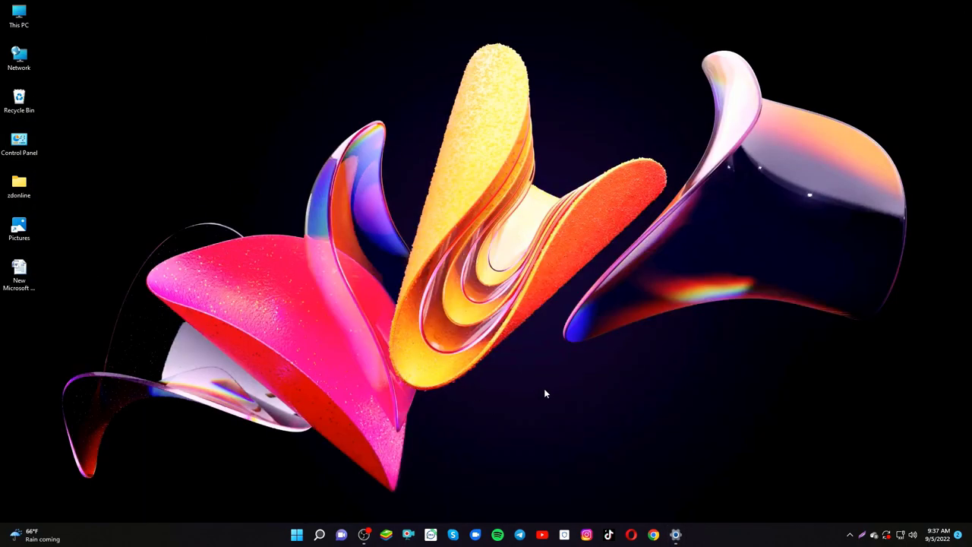
Try a solid color background, previewing Mint dark on the desktop and selecting the teal-blue color beside it.
{"action": "left_click", "coordinate": [676, 534]}
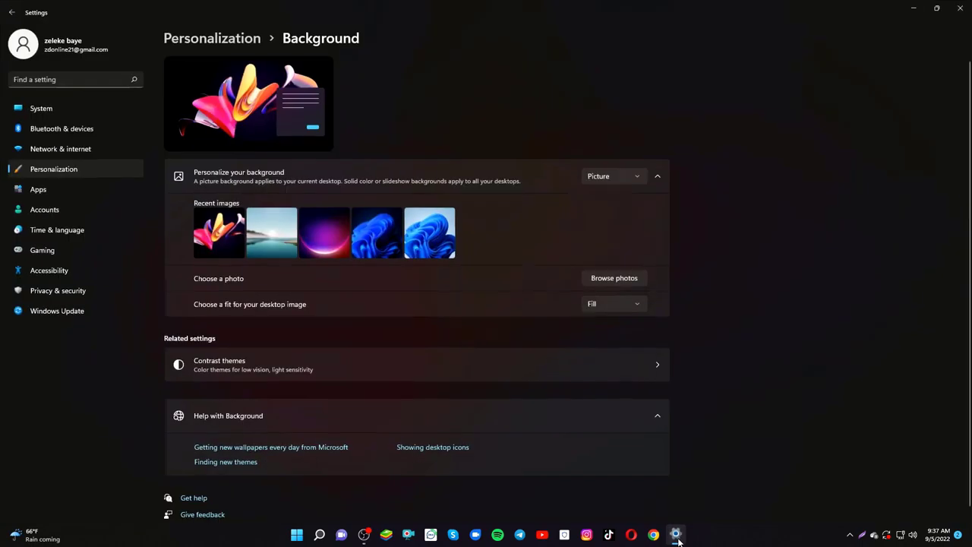
{"action": "left_click", "coordinate": [615, 177]}
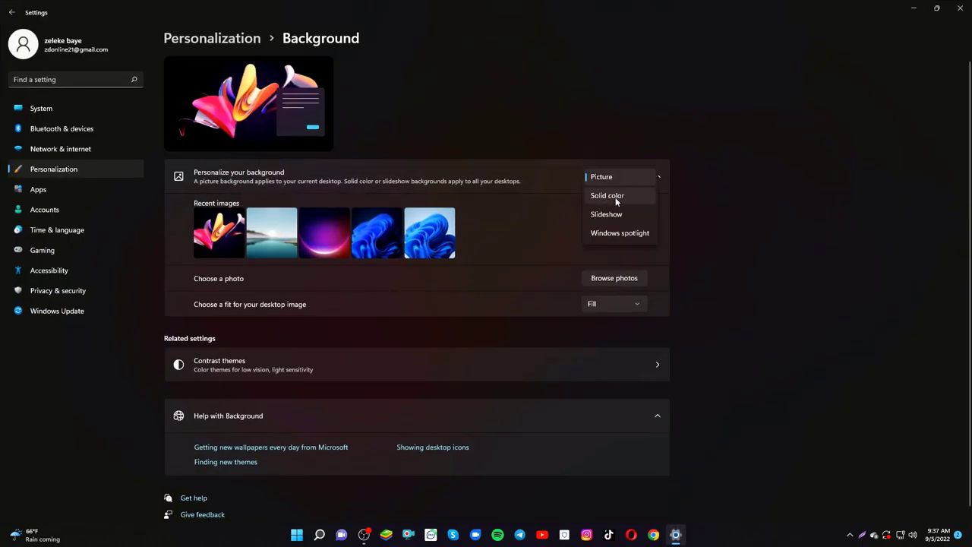
{"action": "left_click", "coordinate": [616, 198]}
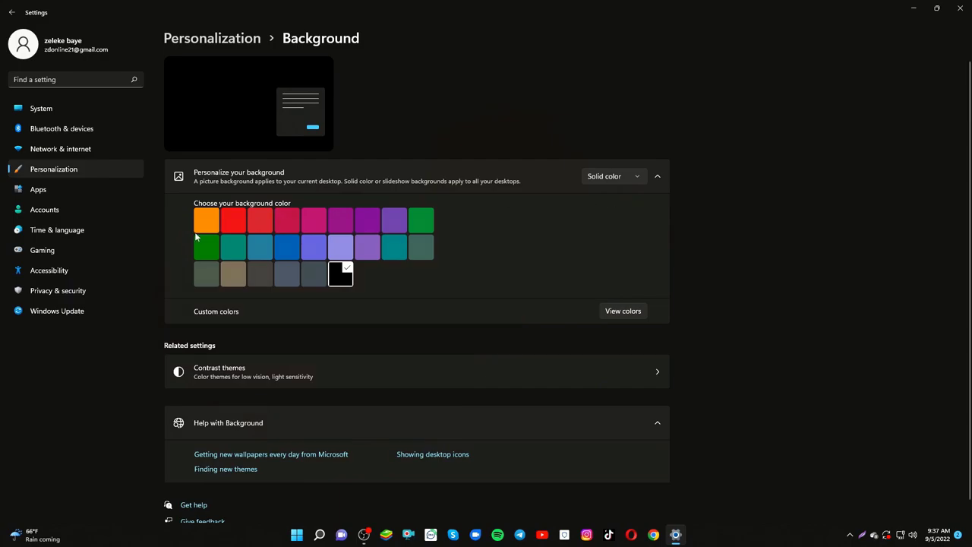
{"action": "left_click", "coordinate": [234, 251]}
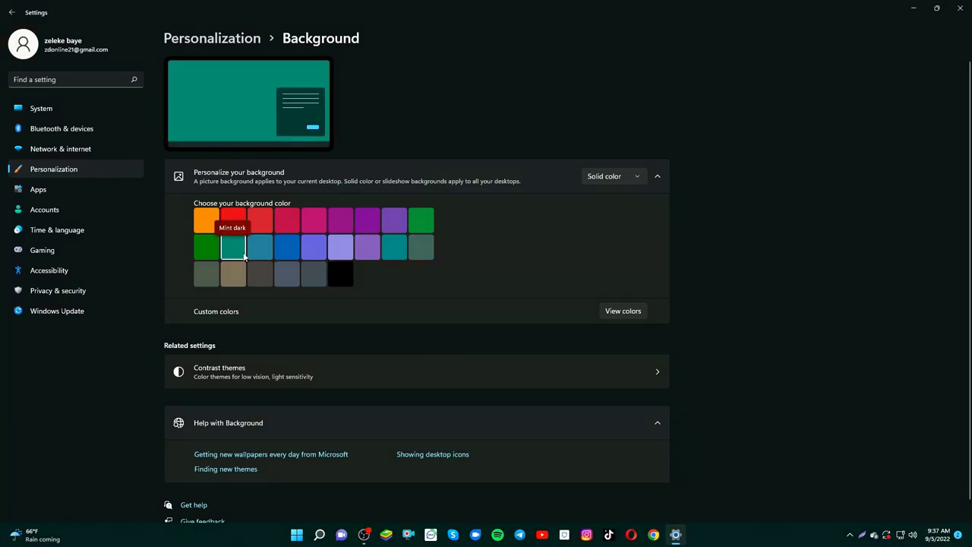
{"action": "left_click", "coordinate": [914, 8]}
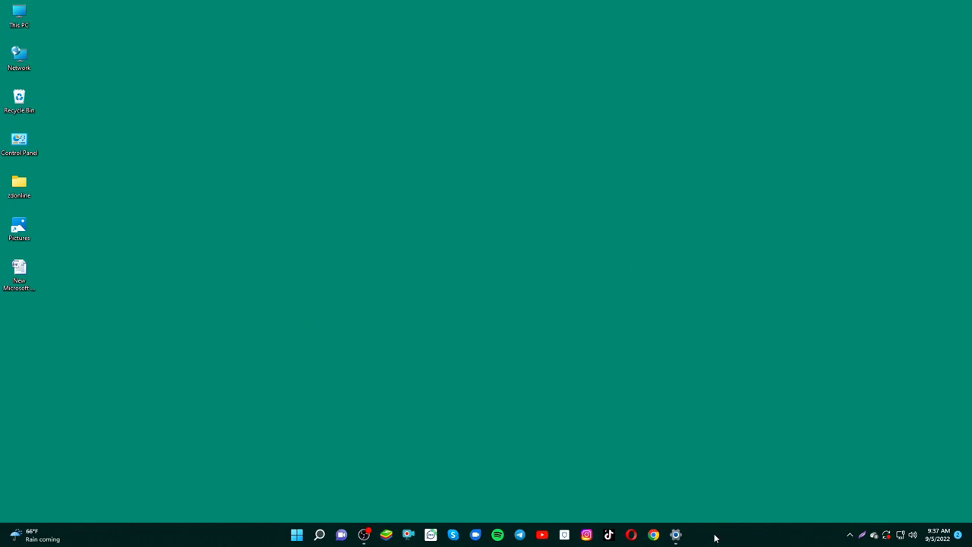
{"action": "left_click", "coordinate": [675, 535]}
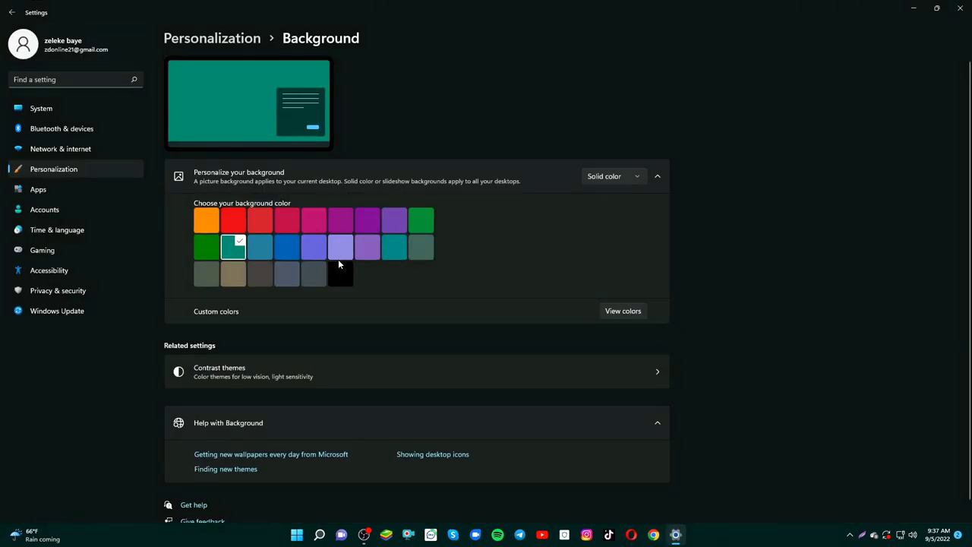
{"action": "left_click", "coordinate": [260, 248]}
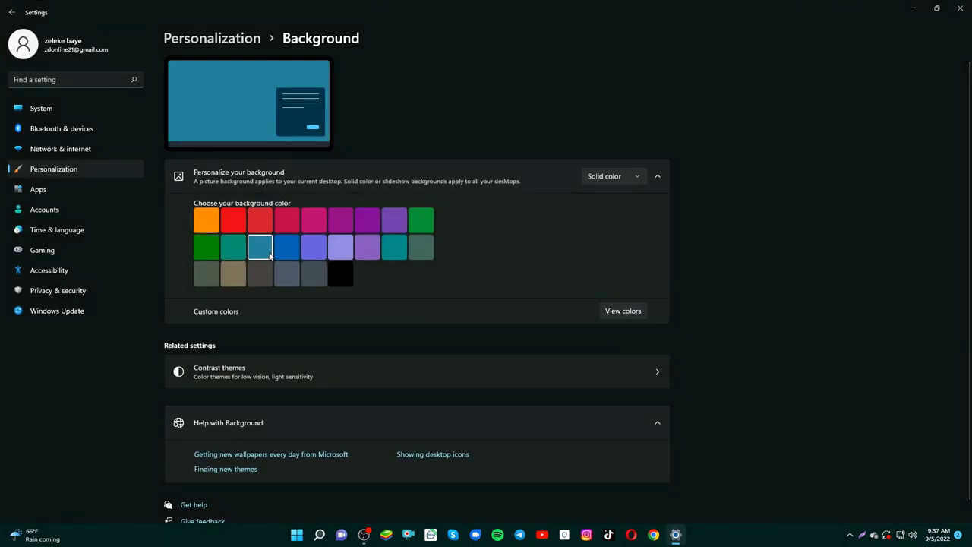
Switch the background to Slideshow and look through the Pictures, Saved Pictures and Music folders for a picture album.
{"action": "left_click", "coordinate": [632, 179]}
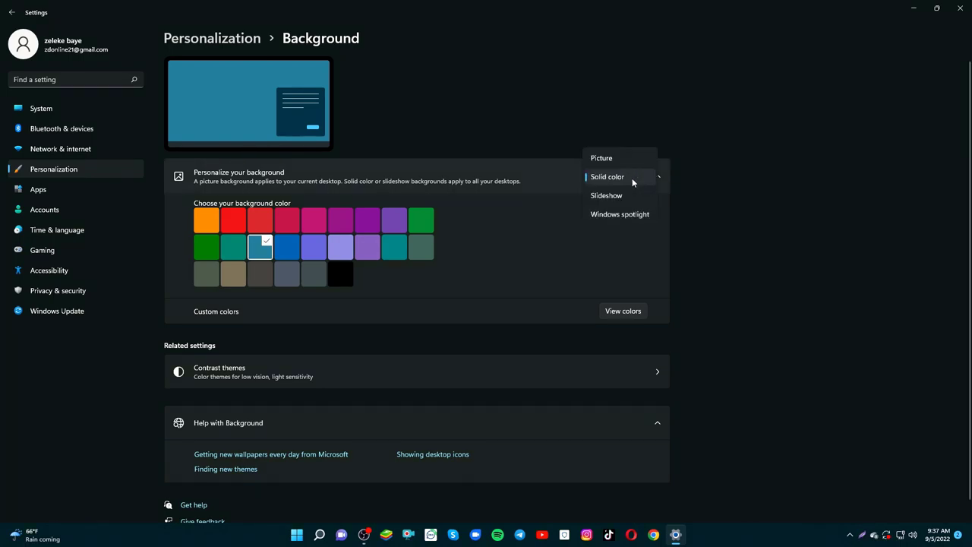
{"action": "left_click", "coordinate": [628, 195]}
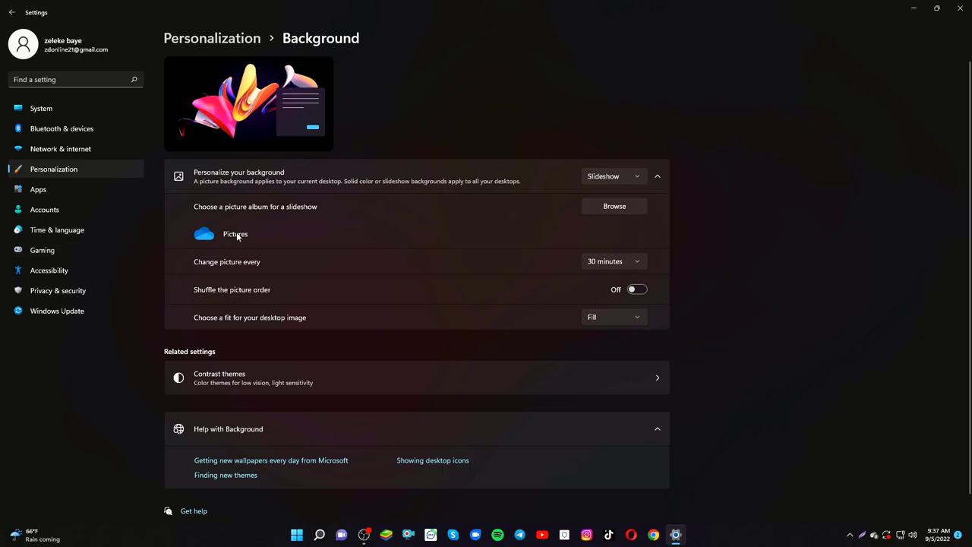
{"action": "left_click", "coordinate": [619, 206]}
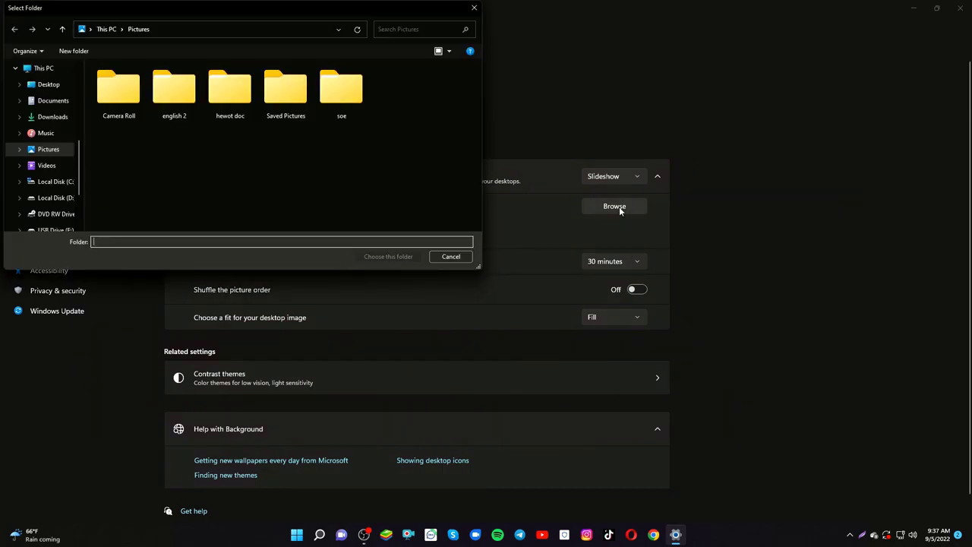
{"action": "left_click", "coordinate": [48, 152]}
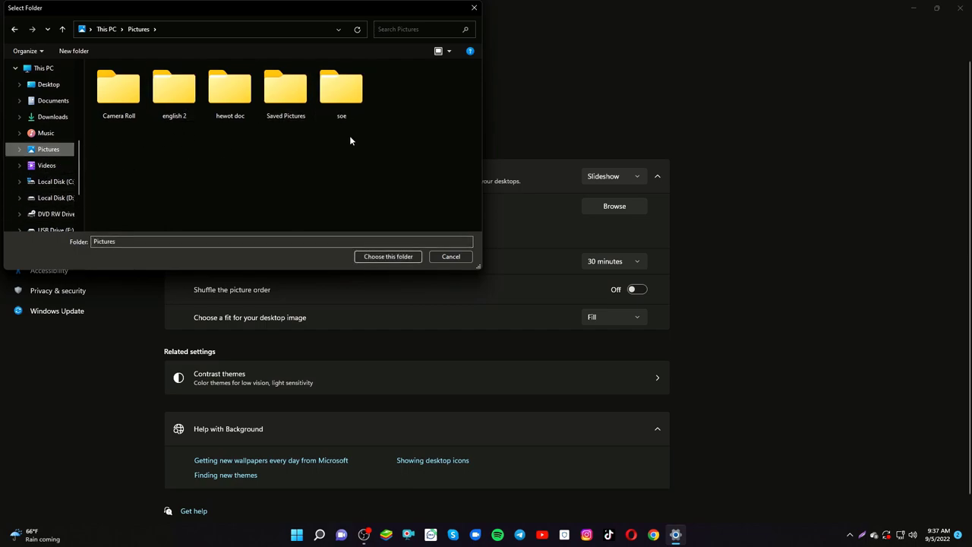
{"action": "double_click", "coordinate": [293, 115]}
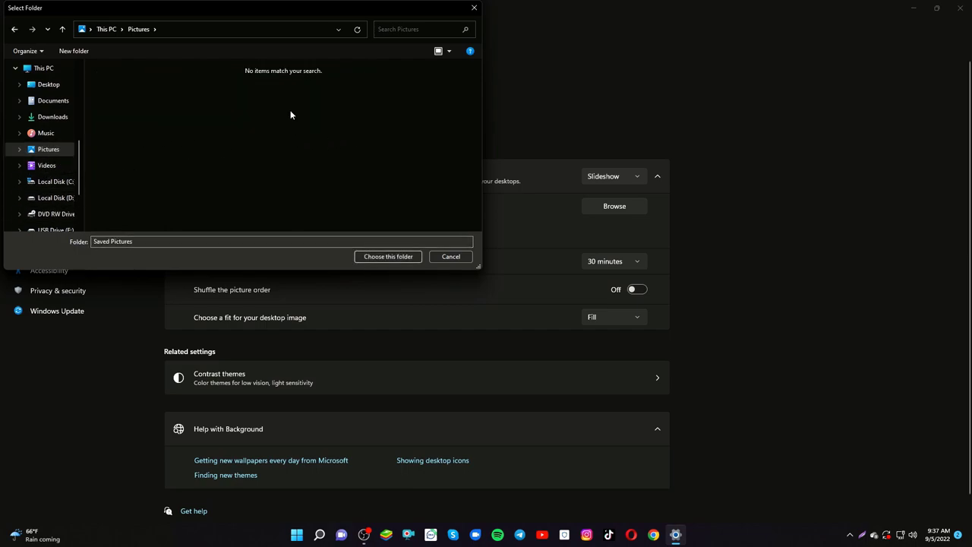
{"action": "left_click", "coordinate": [14, 30]}
{"action": "left_click", "coordinate": [64, 136]}
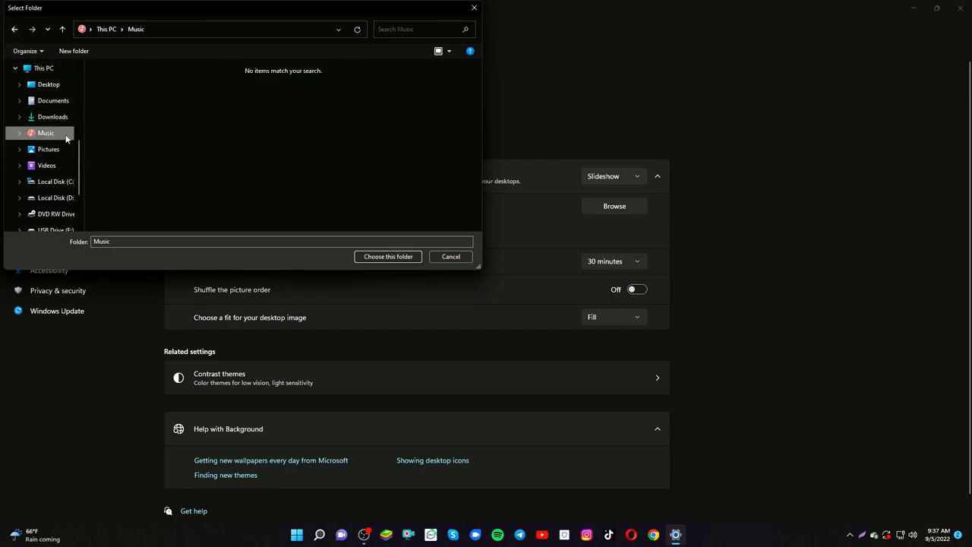
Check the ethiopia image and technology folders in Downloads, and choose technology as the slideshow album.
{"action": "left_click", "coordinate": [57, 117]}
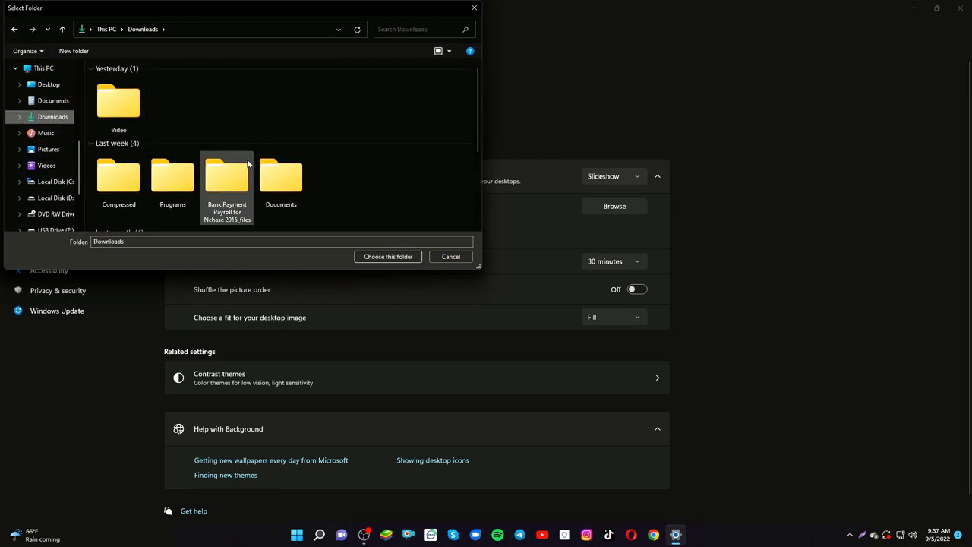
{"action": "left_click_drag", "start_coordinate": [476, 120], "coordinate": [468, 175]}
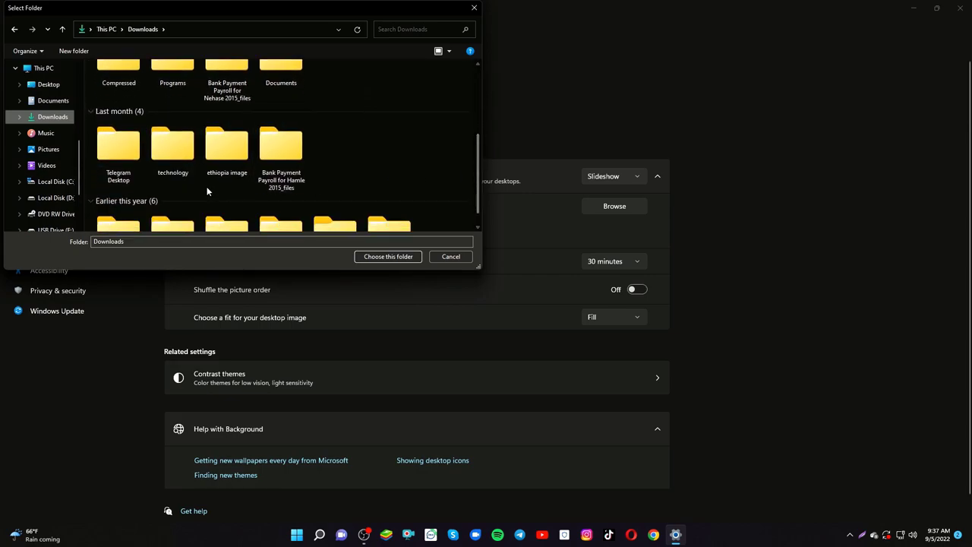
{"action": "double_click", "coordinate": [227, 156]}
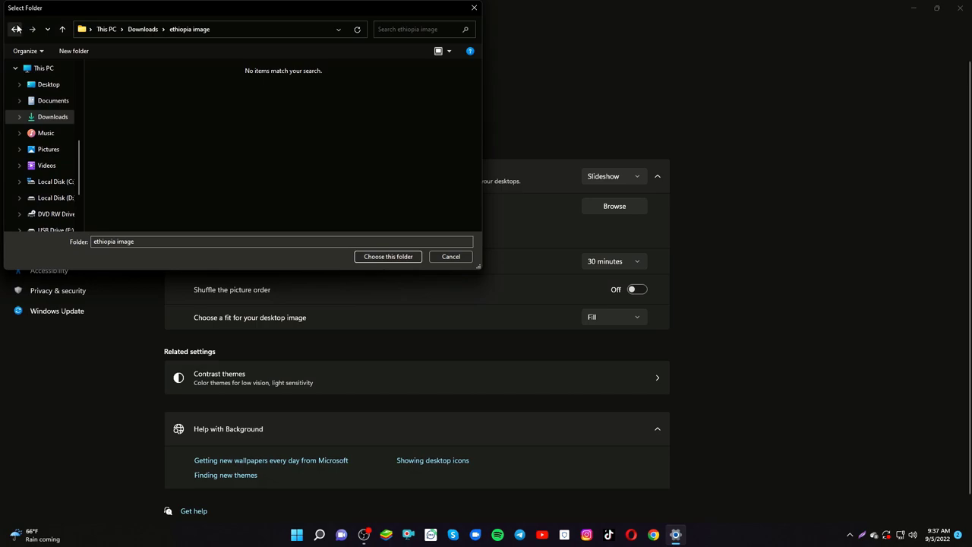
{"action": "left_click", "coordinate": [16, 29]}
{"action": "double_click", "coordinate": [171, 187]}
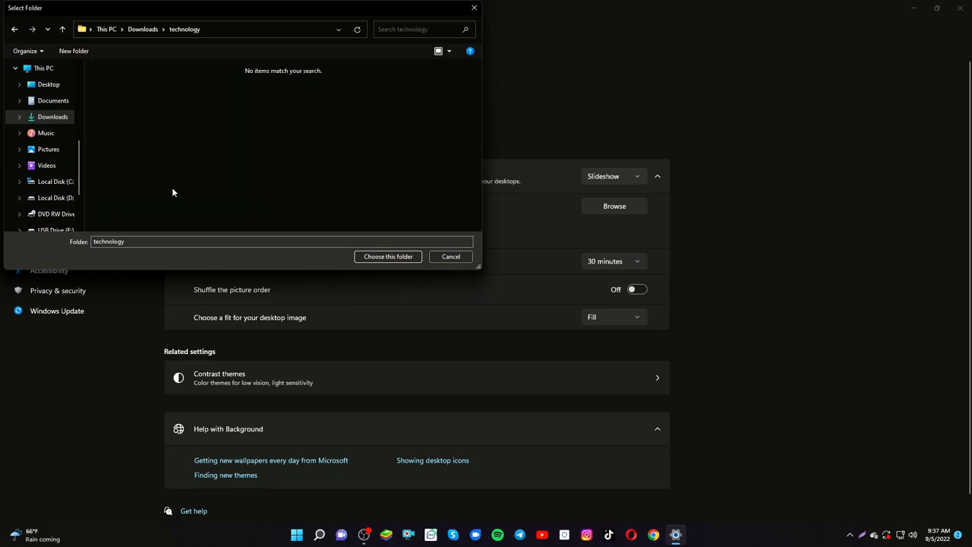
{"action": "left_click", "coordinate": [15, 29]}
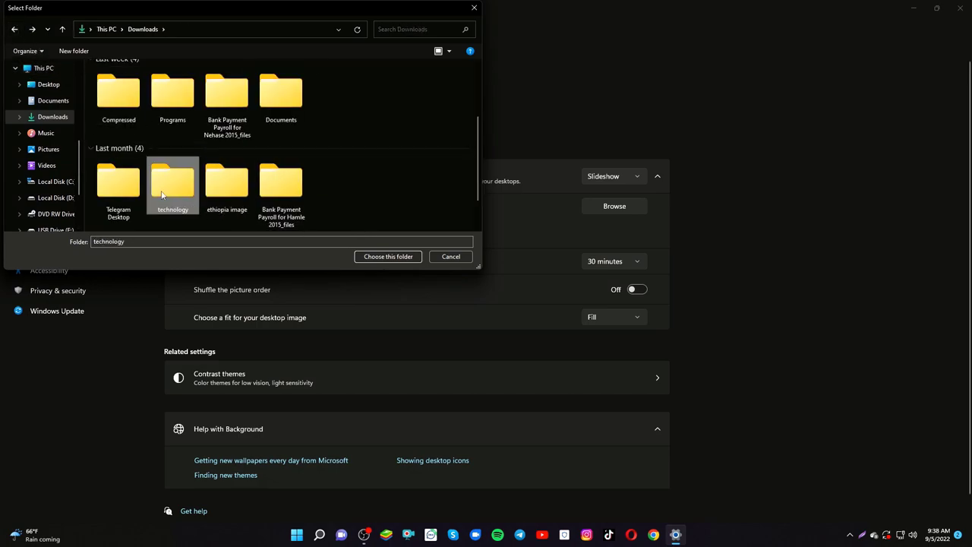
{"action": "left_click", "coordinate": [396, 256]}
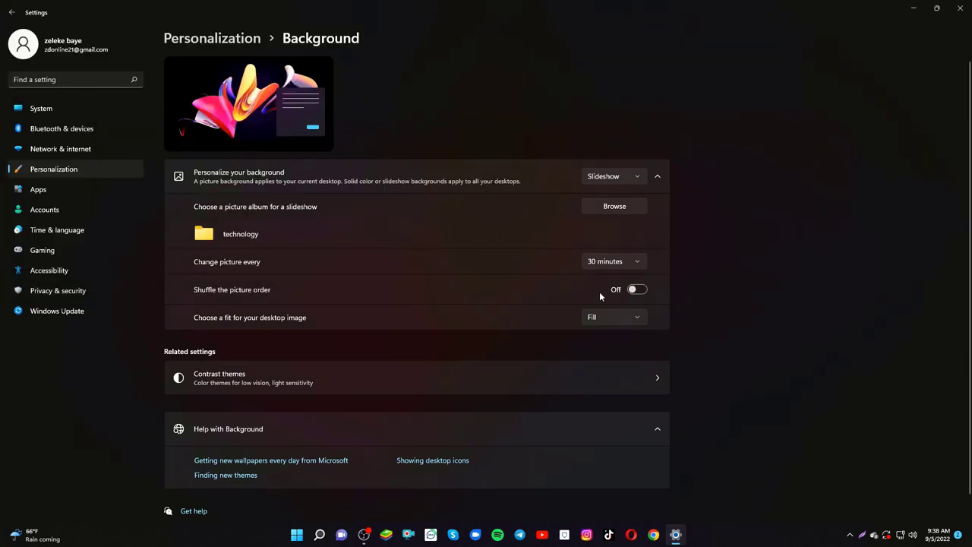
Preview the slideshow background on the desktop, return to Settings, and turn on shuffling of the picture order.
{"action": "left_click", "coordinate": [914, 7]}
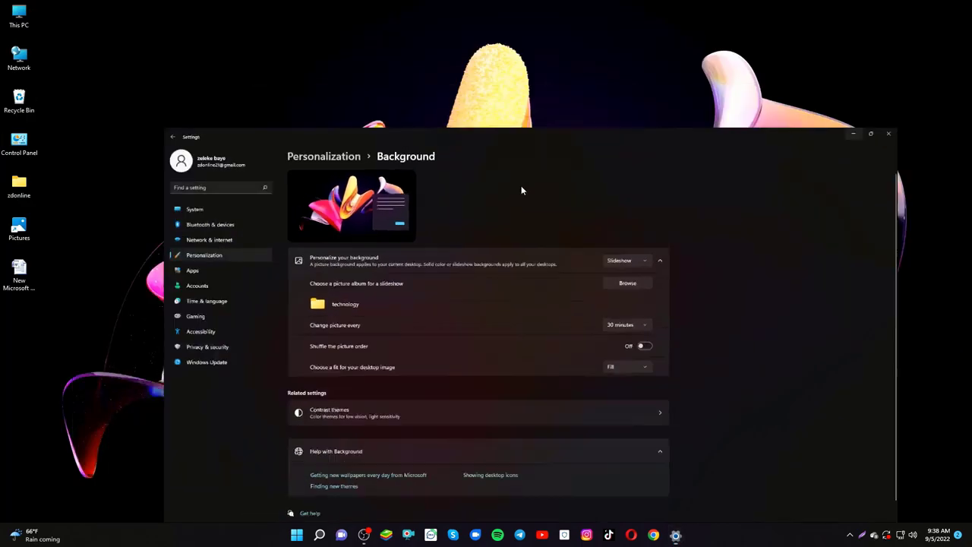
{"action": "left_click", "coordinate": [675, 535]}
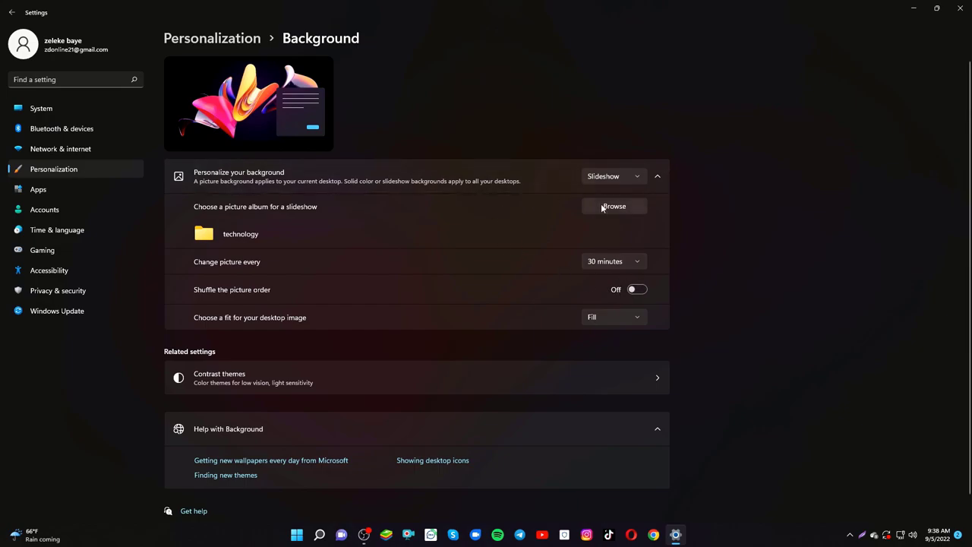
{"action": "left_click", "coordinate": [630, 292]}
Try Windows spotlight as the background, preview it on the desktop, and return to the background settings.
{"action": "left_click", "coordinate": [615, 176]}
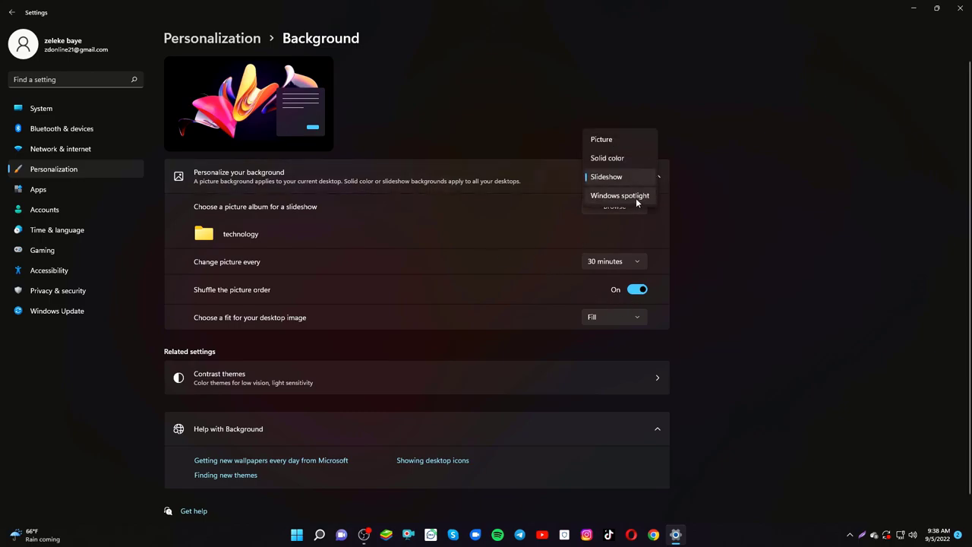
{"action": "left_click", "coordinate": [637, 199]}
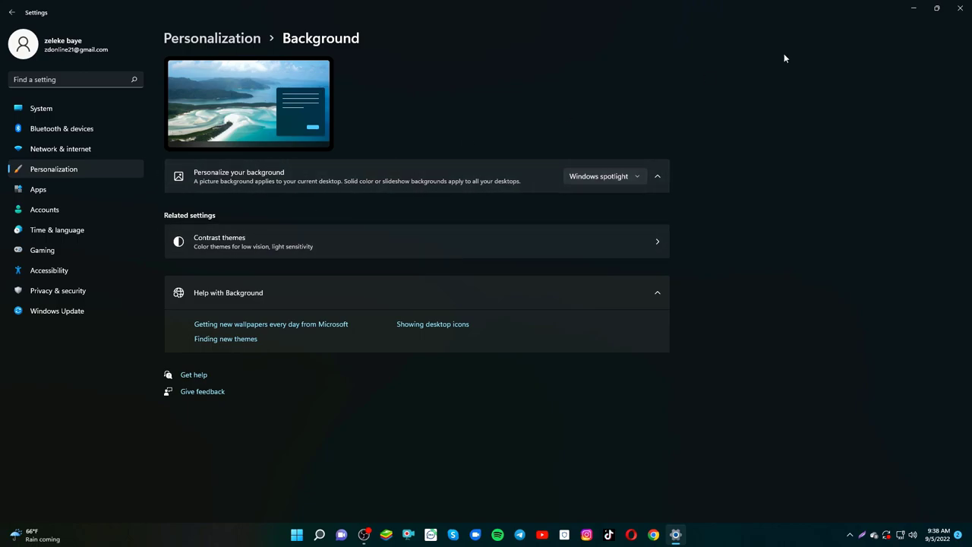
{"action": "left_click", "coordinate": [914, 7]}
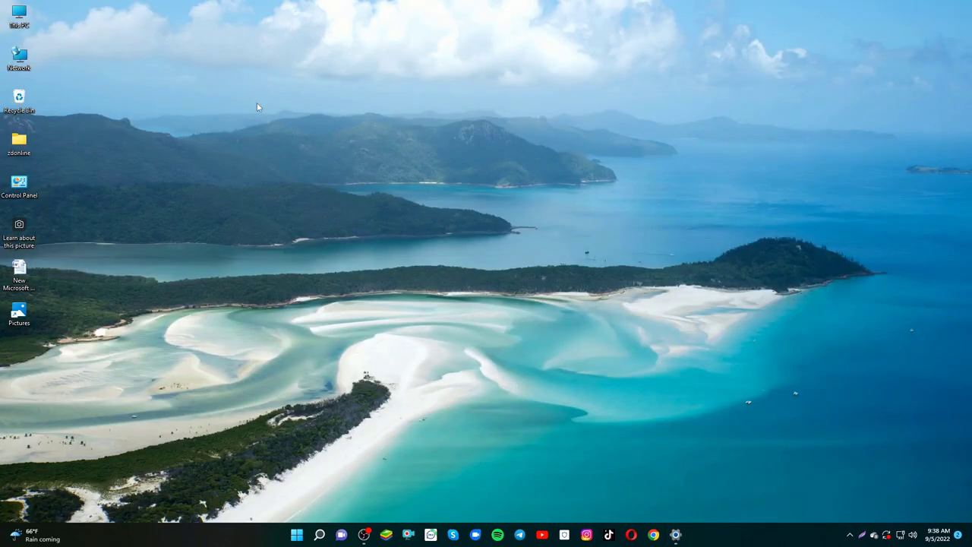
{"action": "left_click", "coordinate": [676, 535]}
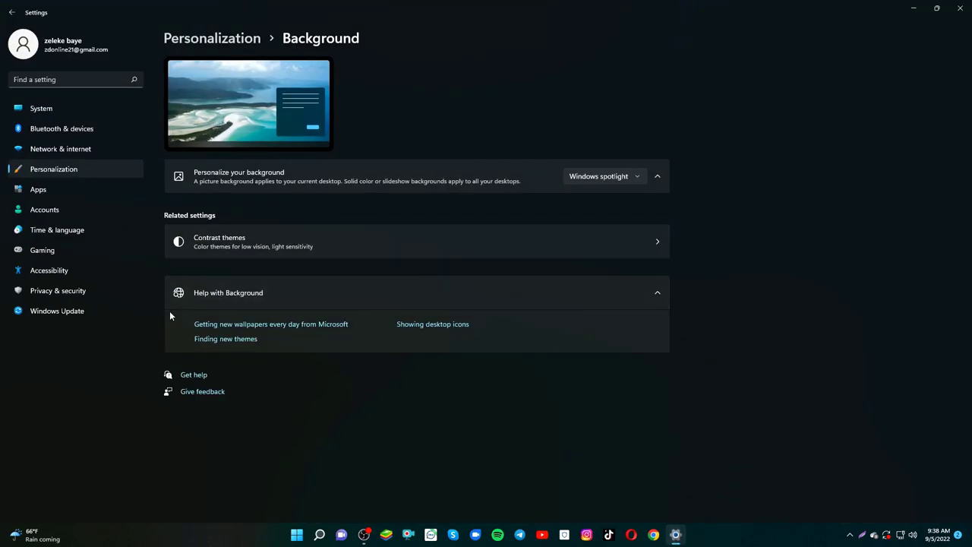
Open Contrast themes, select Aquatic, Desert, Dusk and Night sky in turn without applying them, and reset the choice to None.
{"action": "left_click", "coordinate": [650, 247]}
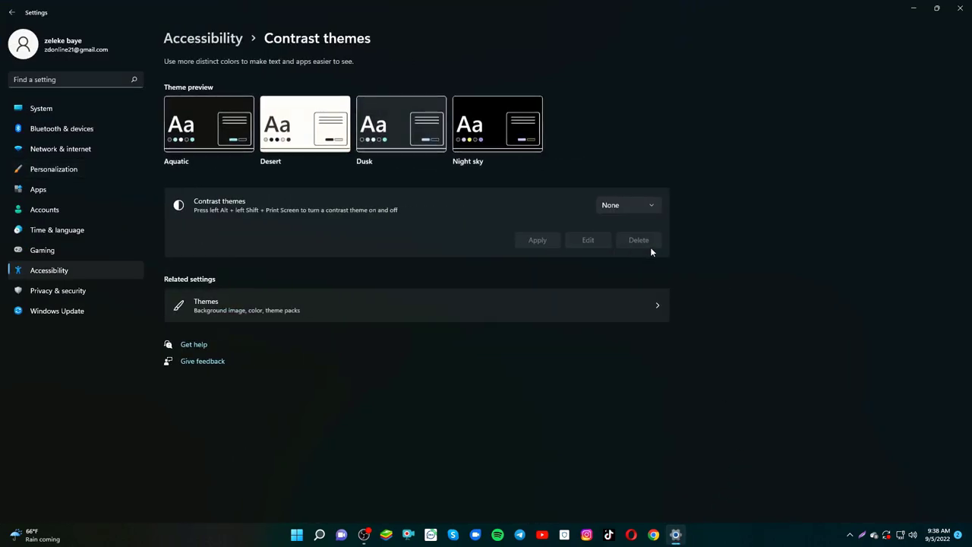
{"action": "left_click", "coordinate": [649, 206]}
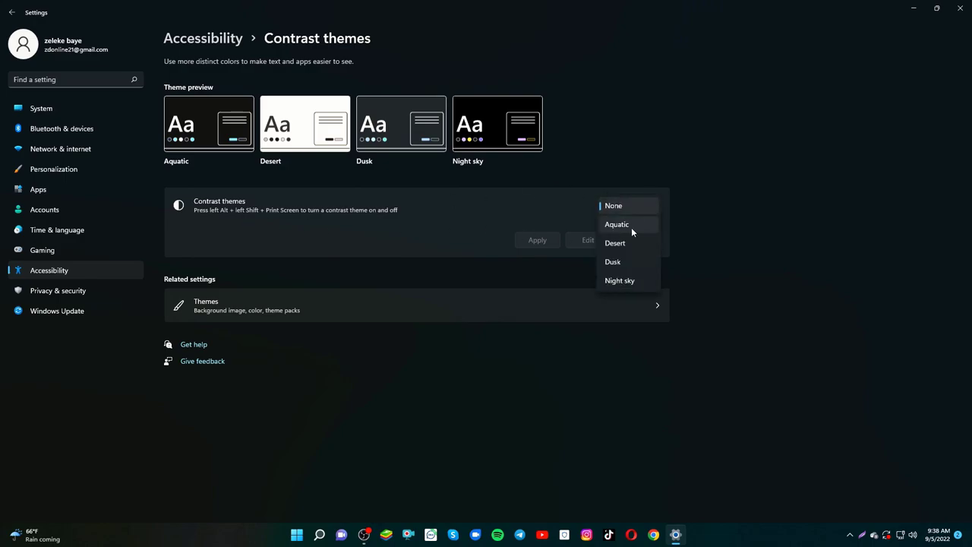
{"action": "left_click", "coordinate": [623, 226]}
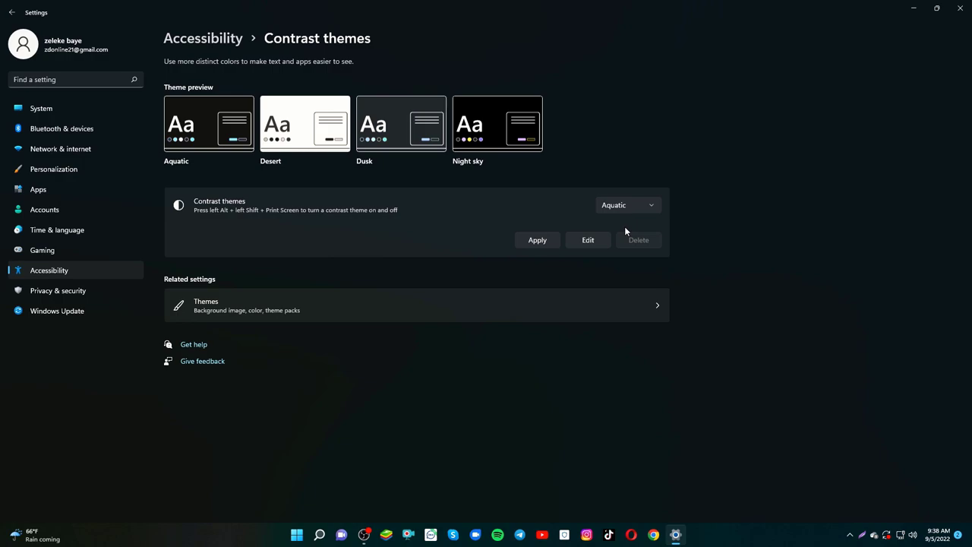
{"action": "left_click", "coordinate": [627, 207]}
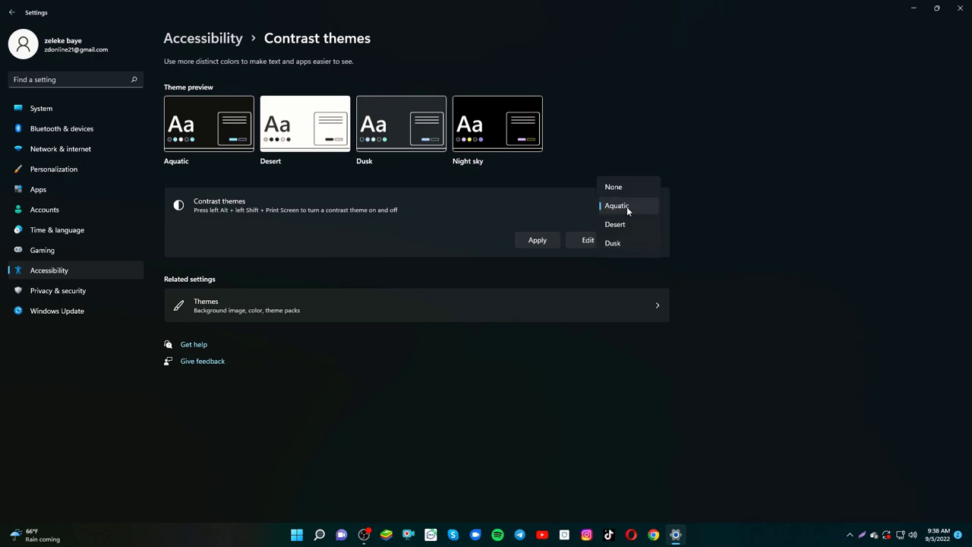
{"action": "left_click", "coordinate": [629, 223]}
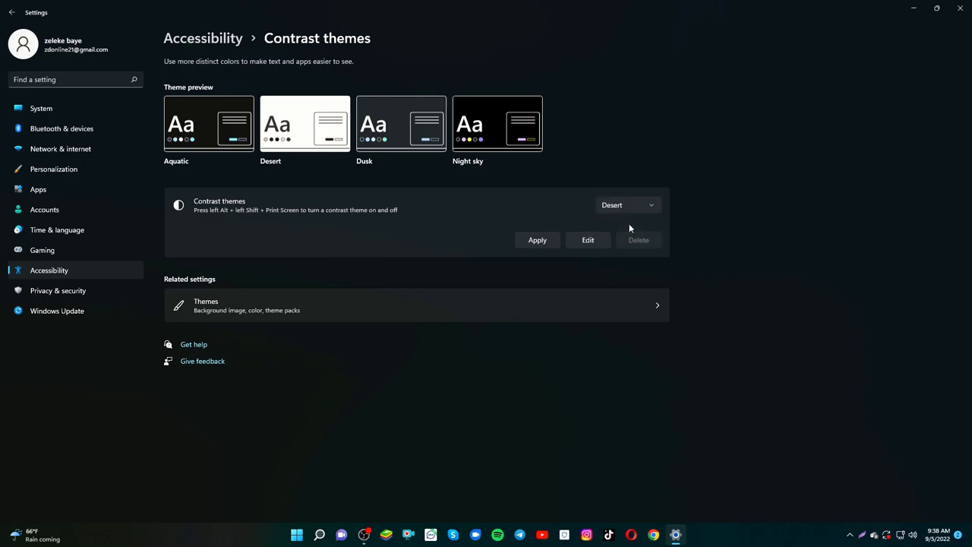
{"action": "left_click", "coordinate": [635, 205]}
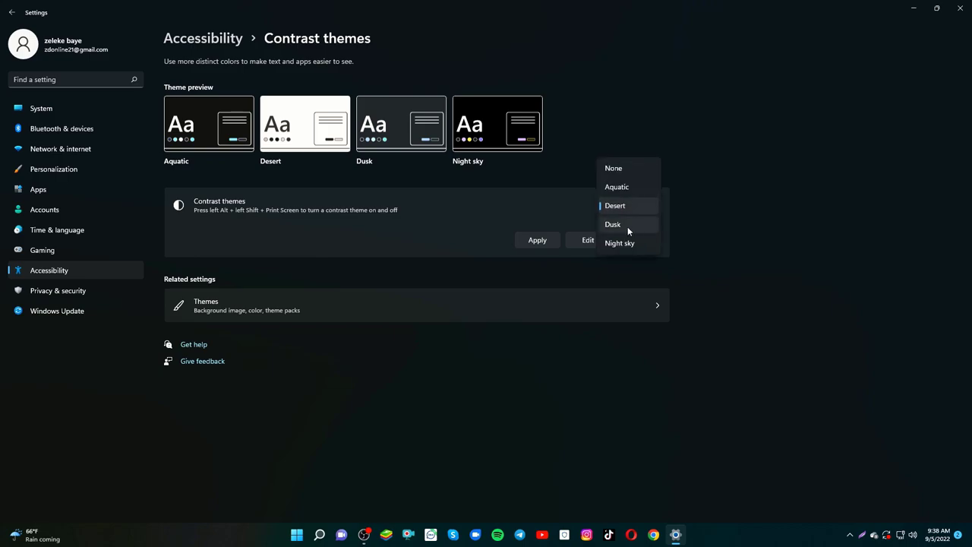
{"action": "left_click", "coordinate": [625, 226]}
{"action": "left_click", "coordinate": [635, 207]}
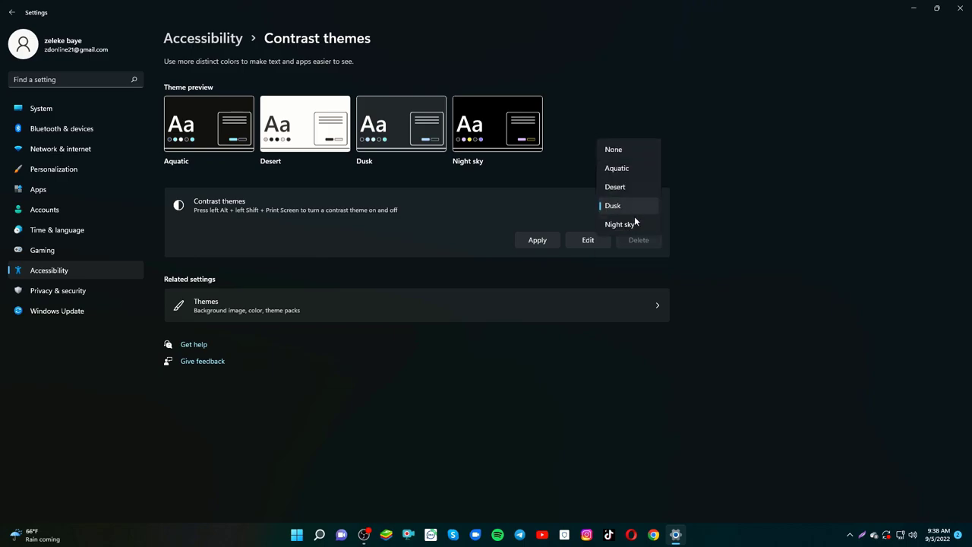
{"action": "left_click", "coordinate": [629, 223]}
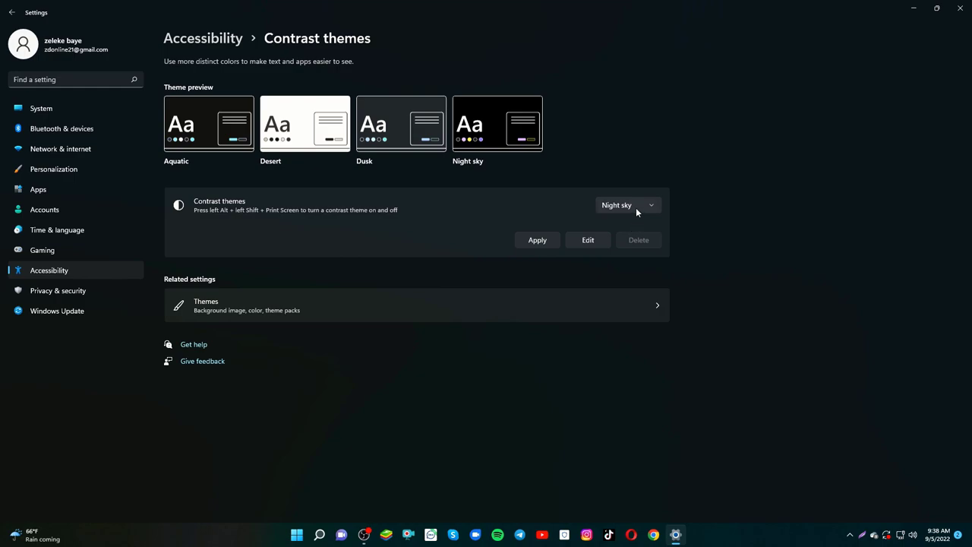
{"action": "left_click", "coordinate": [636, 208]}
{"action": "left_click", "coordinate": [621, 133]}
Return to the Personalization background settings, switch the background to Picture, and select the dark purple glow image.
{"action": "left_click", "coordinate": [52, 170]}
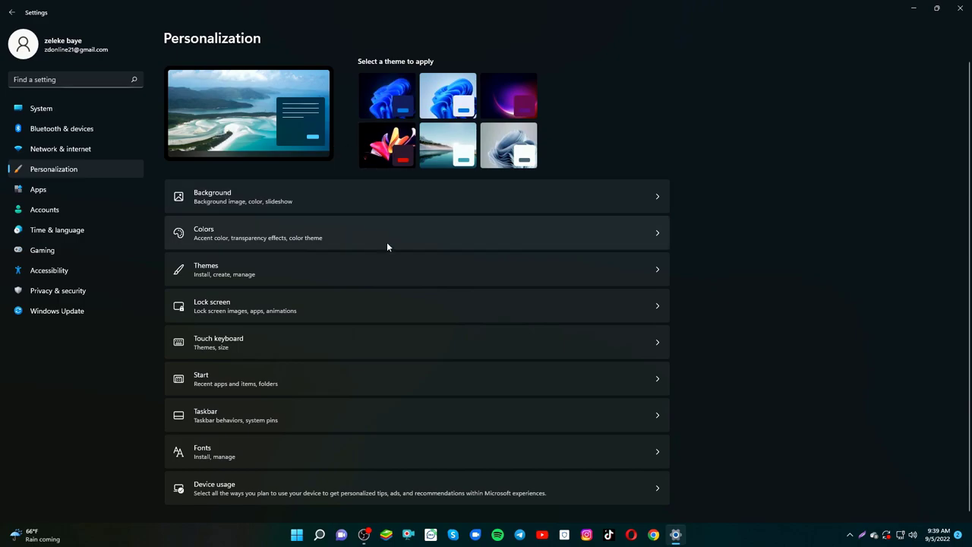
{"action": "left_click", "coordinate": [309, 207]}
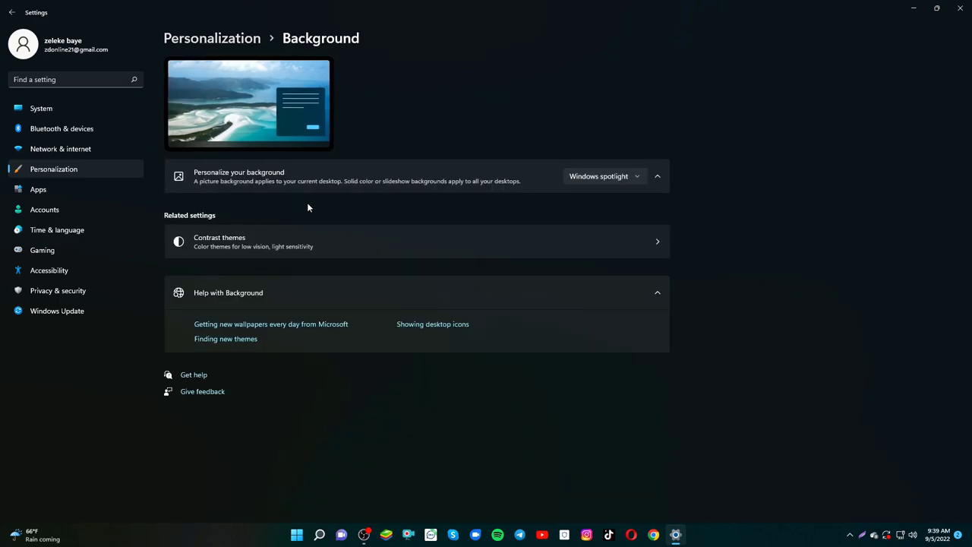
{"action": "left_click", "coordinate": [632, 176]}
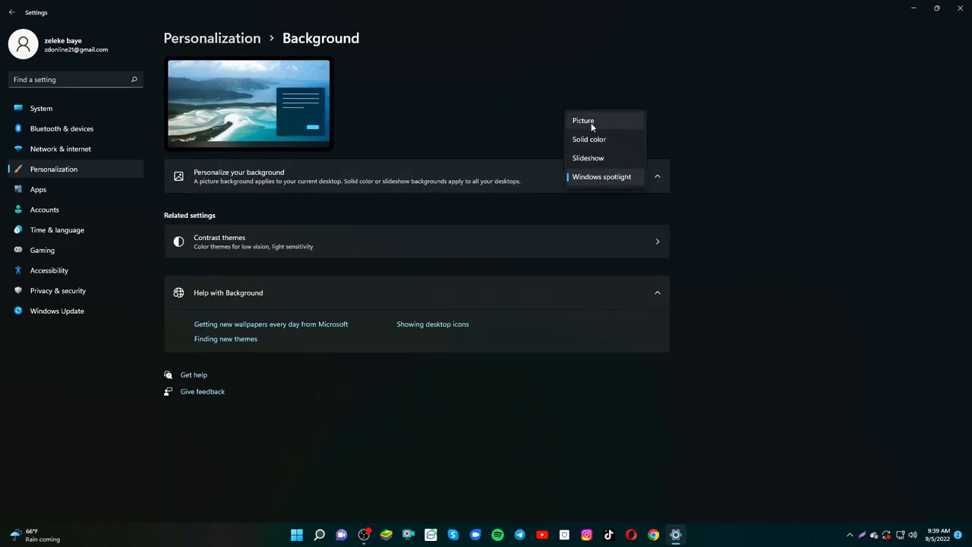
{"action": "left_click", "coordinate": [591, 122]}
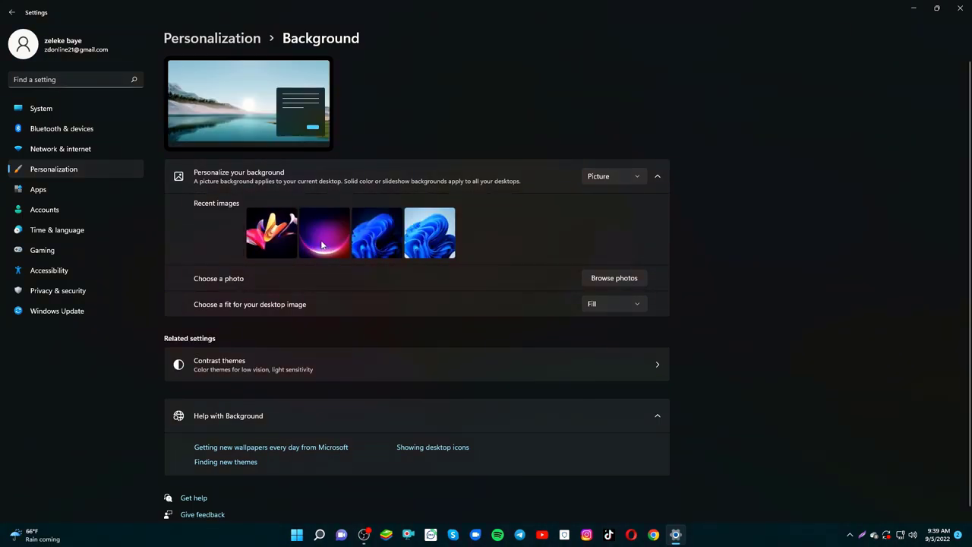
{"action": "left_click", "coordinate": [327, 245]}
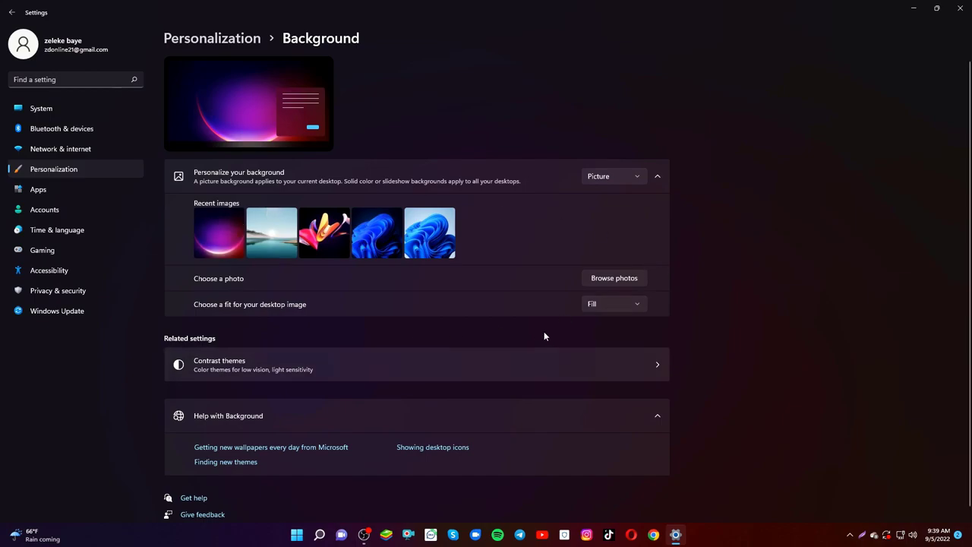
Set the desktop image fit to Fit, preview the result on the desktop, and return to the background settings.
{"action": "left_click", "coordinate": [629, 306]}
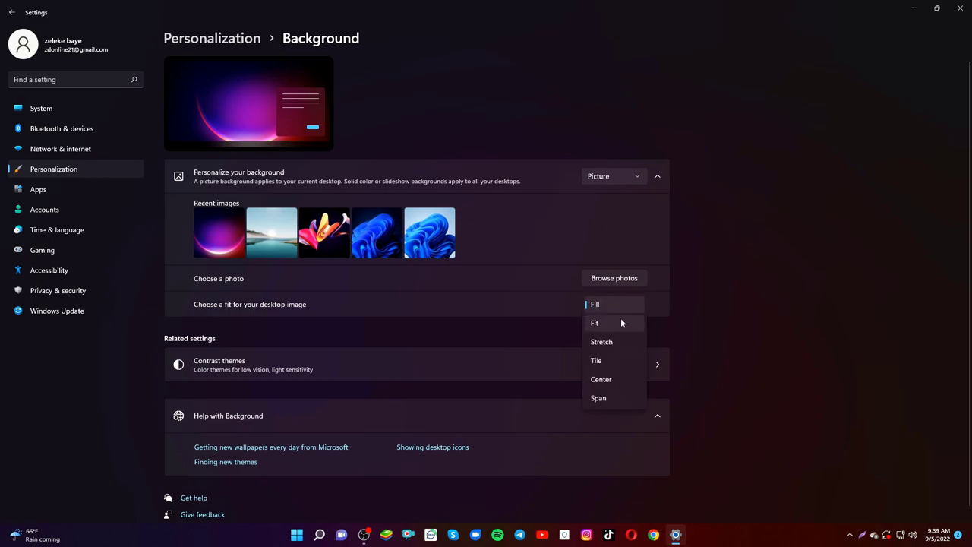
{"action": "left_click", "coordinate": [603, 324]}
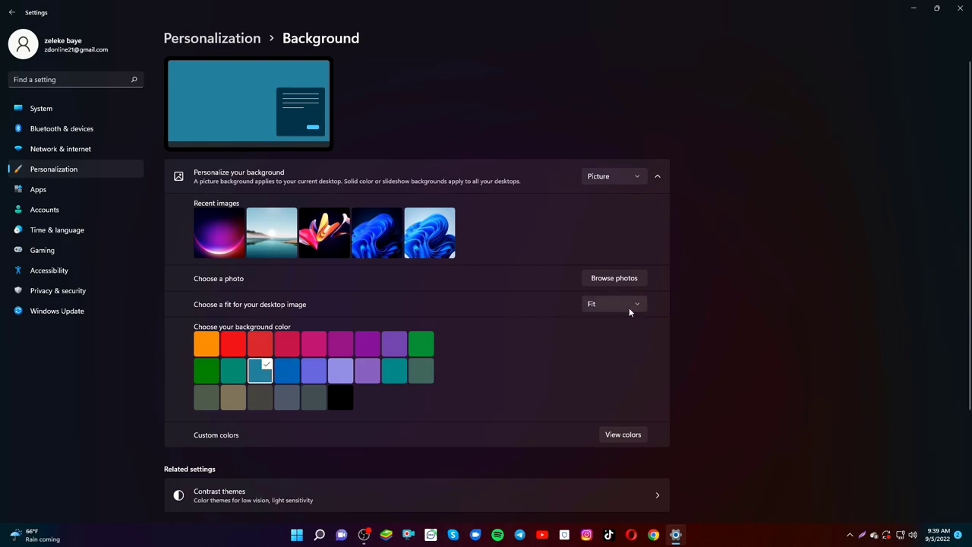
{"action": "left_click", "coordinate": [914, 7]}
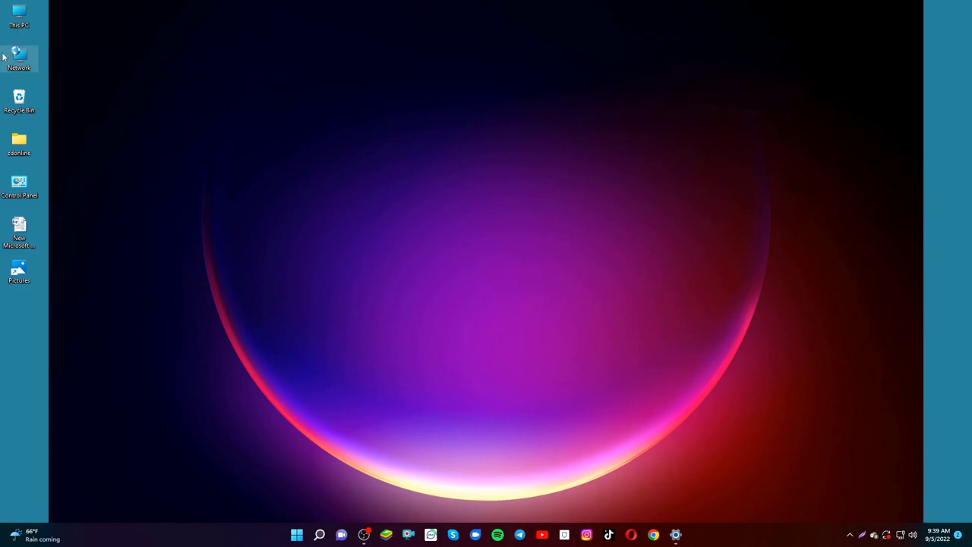
{"action": "left_click", "coordinate": [677, 535]}
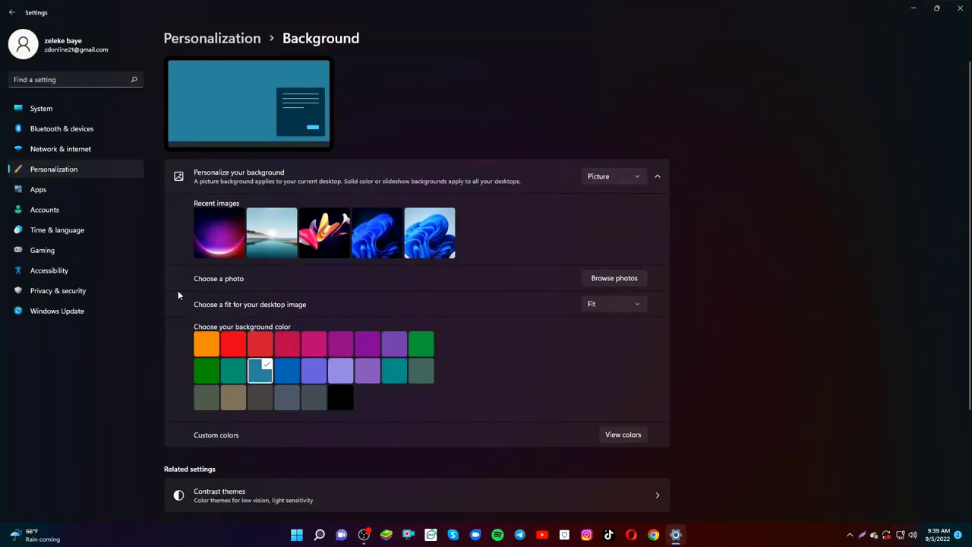
Shrink the Settings window to expose the desktop, and try the Center and Span fits for the desktop image.
{"action": "left_click", "coordinate": [937, 7]}
{"action": "left_click_drag", "start_coordinate": [487, 130], "coordinate": [635, 51]}
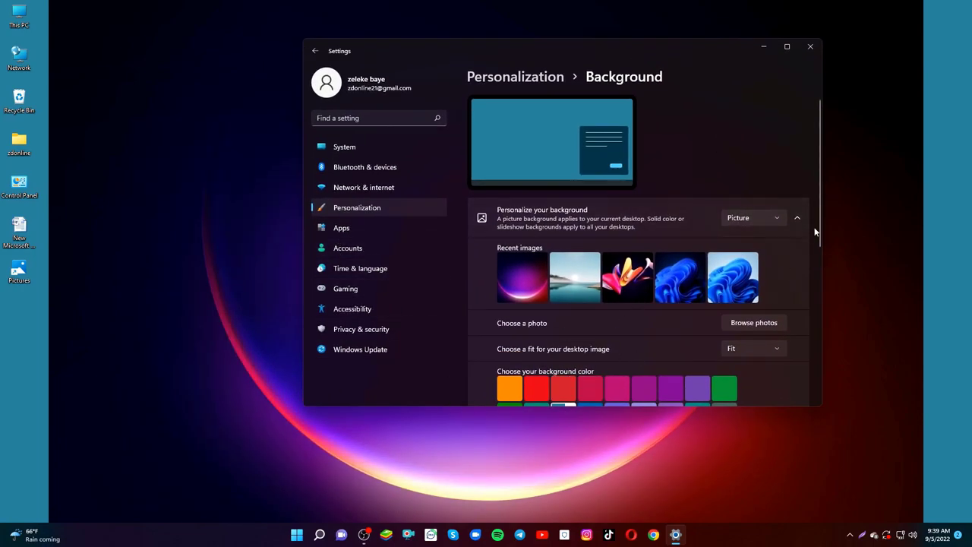
{"action": "left_click", "coordinate": [776, 348]}
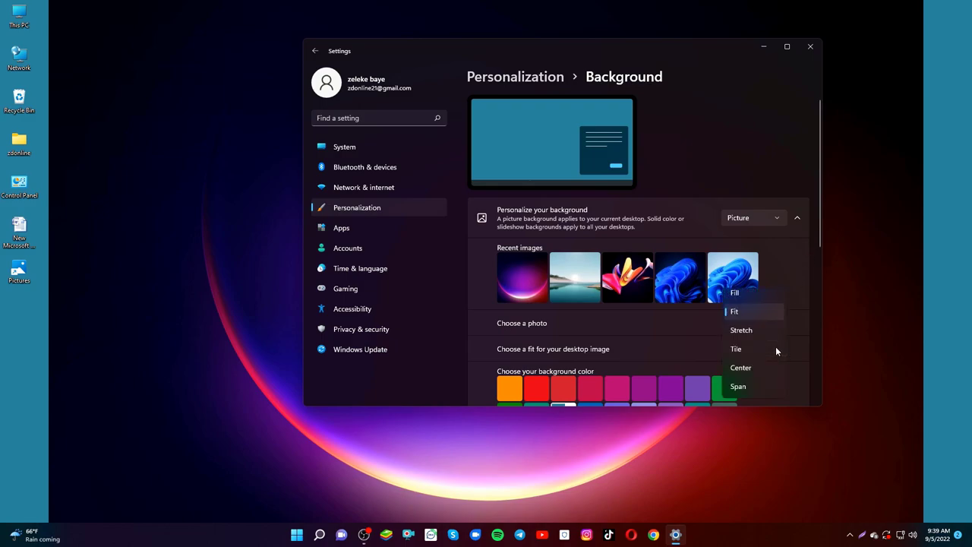
{"action": "left_click", "coordinate": [746, 367]}
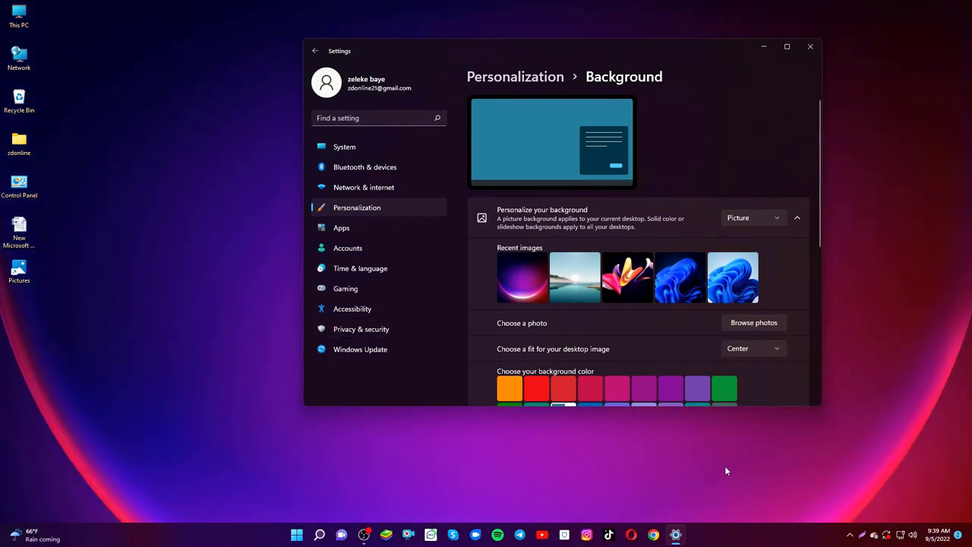
{"action": "left_click", "coordinate": [775, 353]}
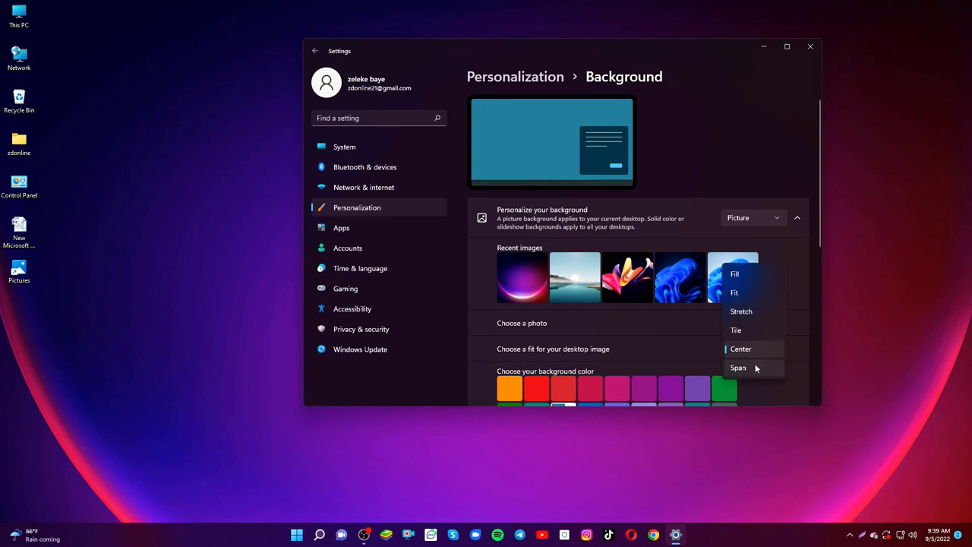
{"action": "left_click", "coordinate": [756, 367]}
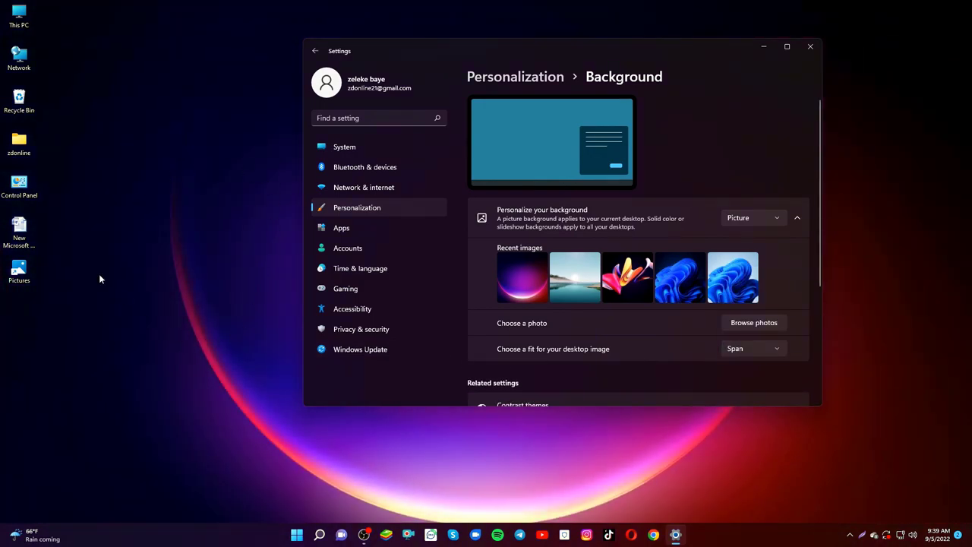
Make the Settings window taller and set the desktop image fit to Fill.
{"action": "left_click", "coordinate": [780, 350]}
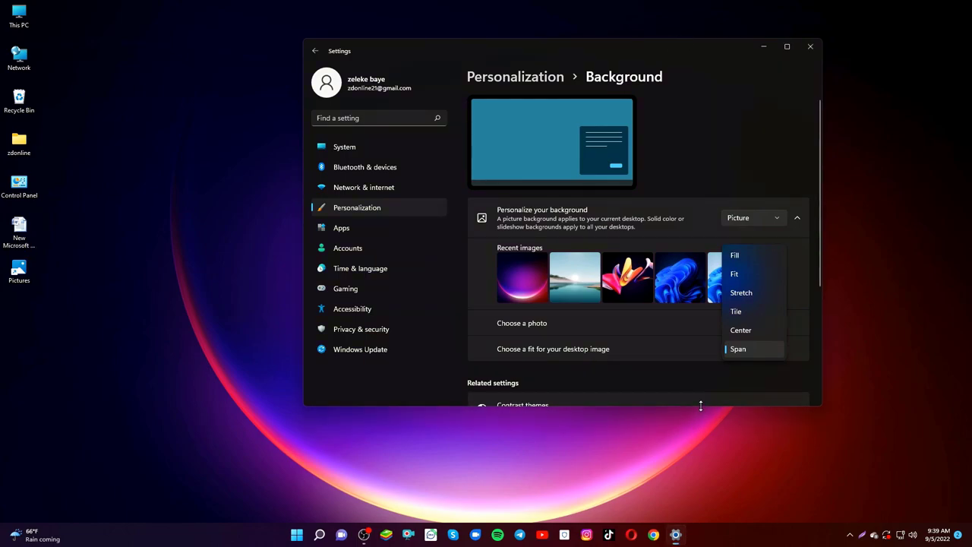
{"action": "left_click_drag", "start_coordinate": [699, 408], "coordinate": [713, 488]}
{"action": "left_click_drag", "start_coordinate": [600, 46], "coordinate": [583, 26]}
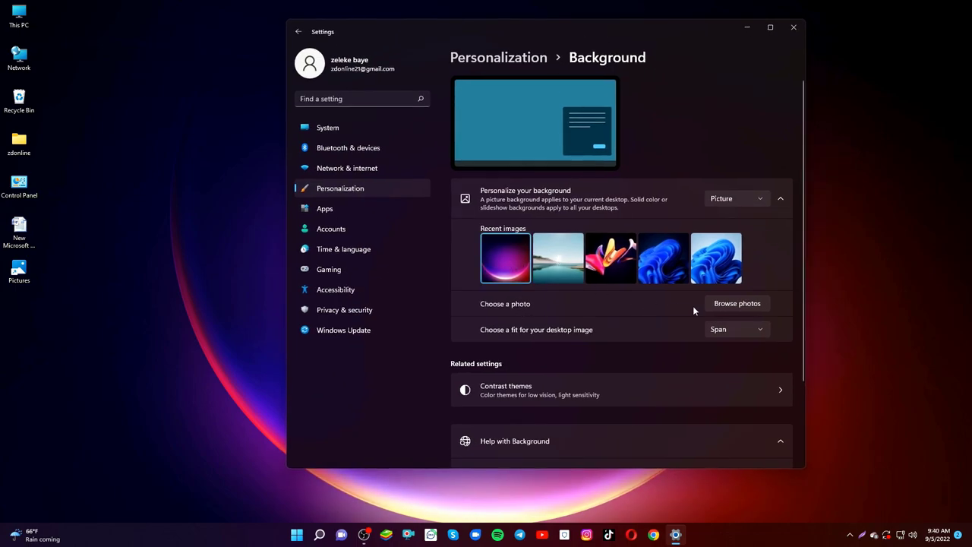
{"action": "left_click", "coordinate": [756, 331]}
{"action": "left_click", "coordinate": [745, 235]}
Look over the related settings and help links on the Background page, and maximize the Settings window.
{"action": "scroll", "coordinate": [578, 380], "scroll_direction": "down", "scroll_amount": 1}
{"action": "left_click", "coordinate": [526, 363]}
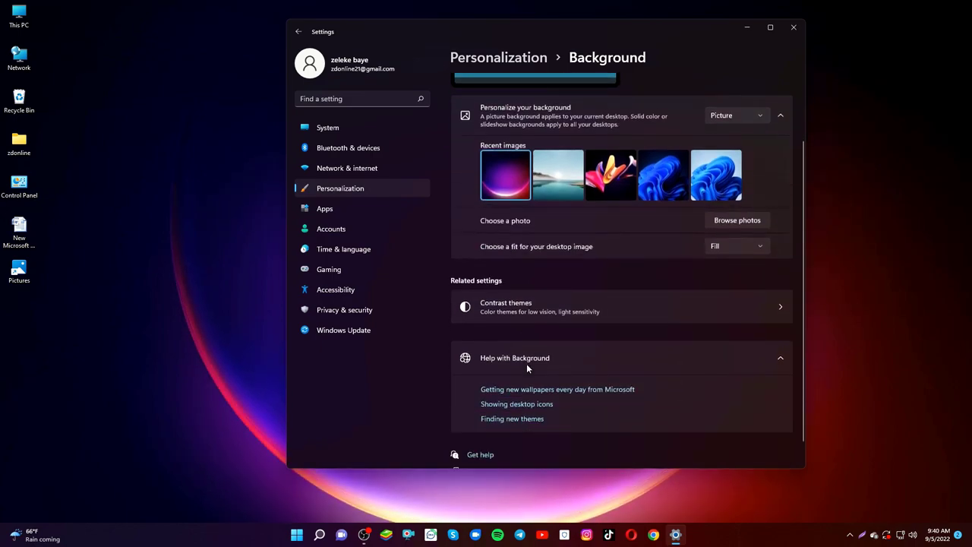
{"action": "scroll", "coordinate": [786, 242], "scroll_direction": "up", "scroll_amount": 3}
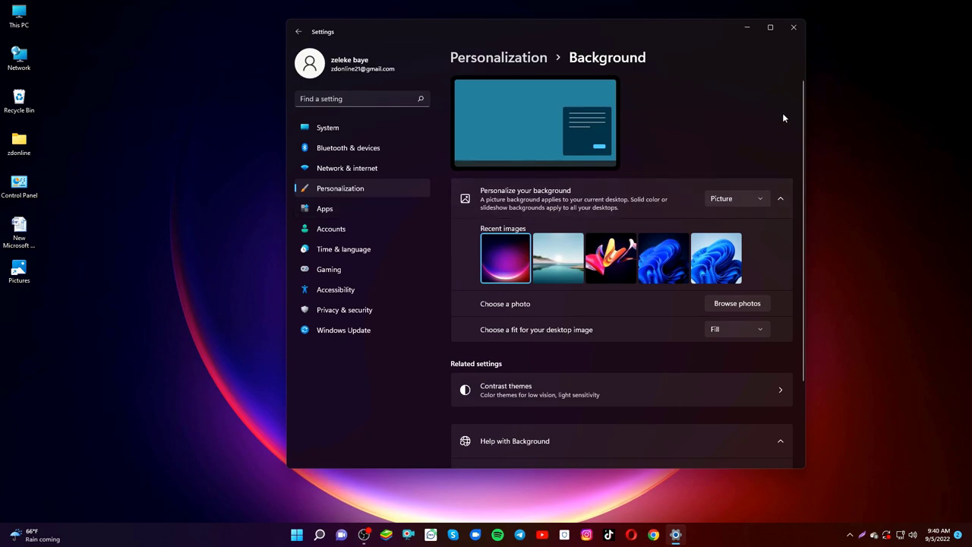
{"action": "scroll", "coordinate": [740, 187], "scroll_direction": "down", "scroll_amount": 3}
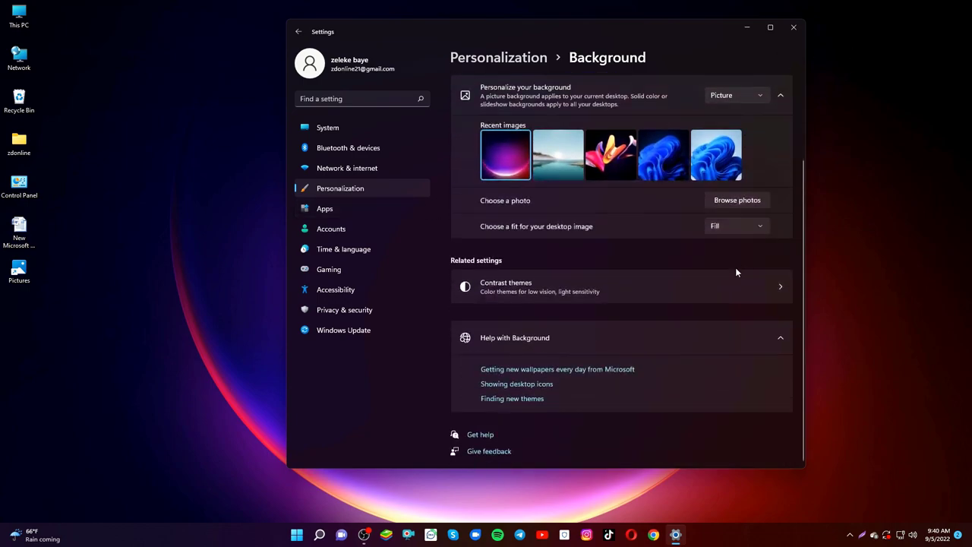
{"action": "scroll", "coordinate": [783, 204], "scroll_direction": "up", "scroll_amount": 3}
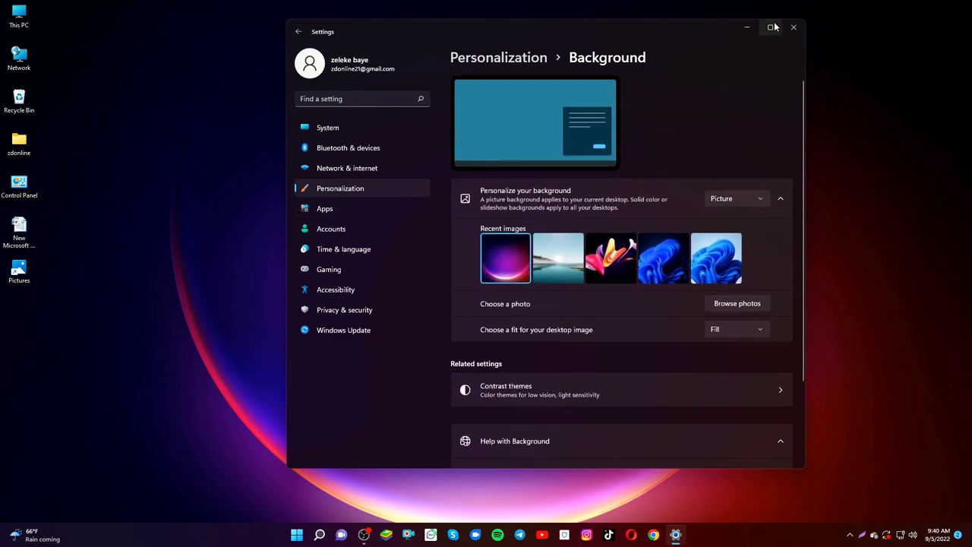
{"action": "left_click", "coordinate": [771, 27]}
{"action": "scroll", "coordinate": [487, 323], "scroll_direction": "up", "scroll_amount": 1}
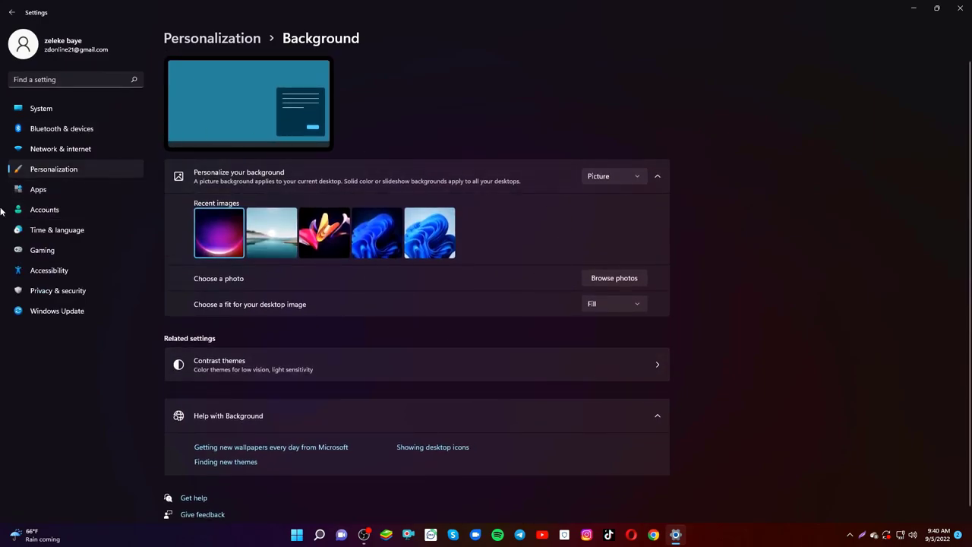
Close Settings, reopen Personalization from the desktop, and open the Colors page.
{"action": "left_click", "coordinate": [959, 8]}
{"action": "right_click", "coordinate": [313, 215]}
{"action": "left_click", "coordinate": [347, 322]}
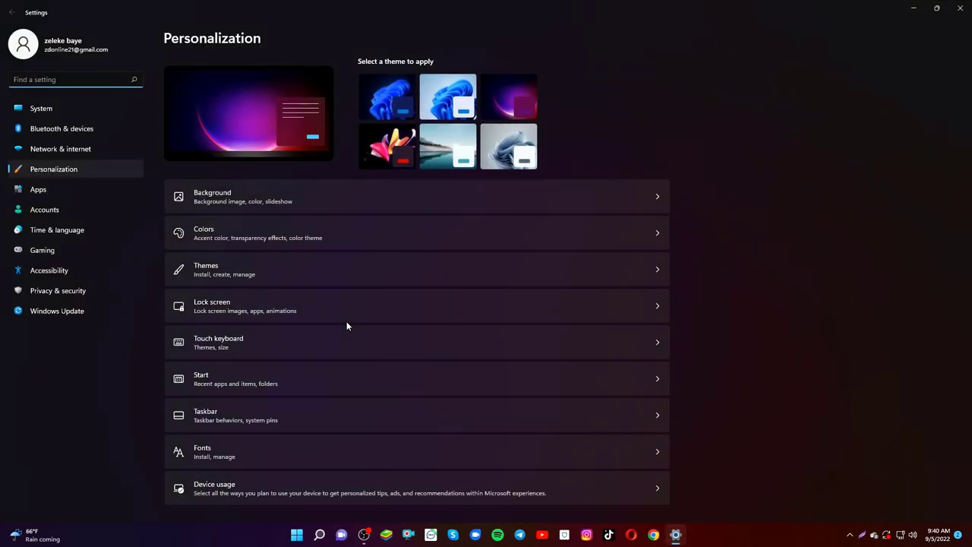
{"action": "left_click", "coordinate": [232, 235]}
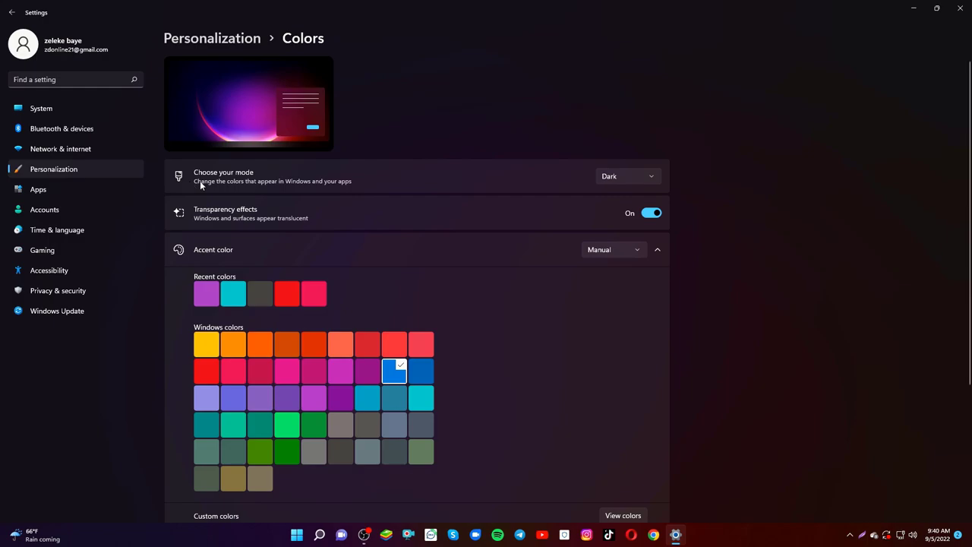
Try the Light color mode and preview it on the desktop and the Start menu.
{"action": "left_click", "coordinate": [627, 179]}
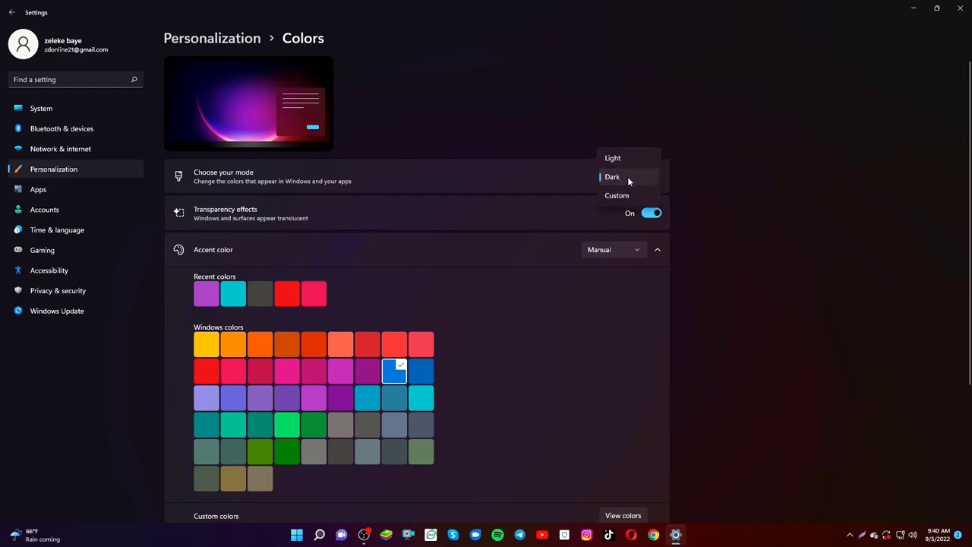
{"action": "left_click", "coordinate": [625, 158]}
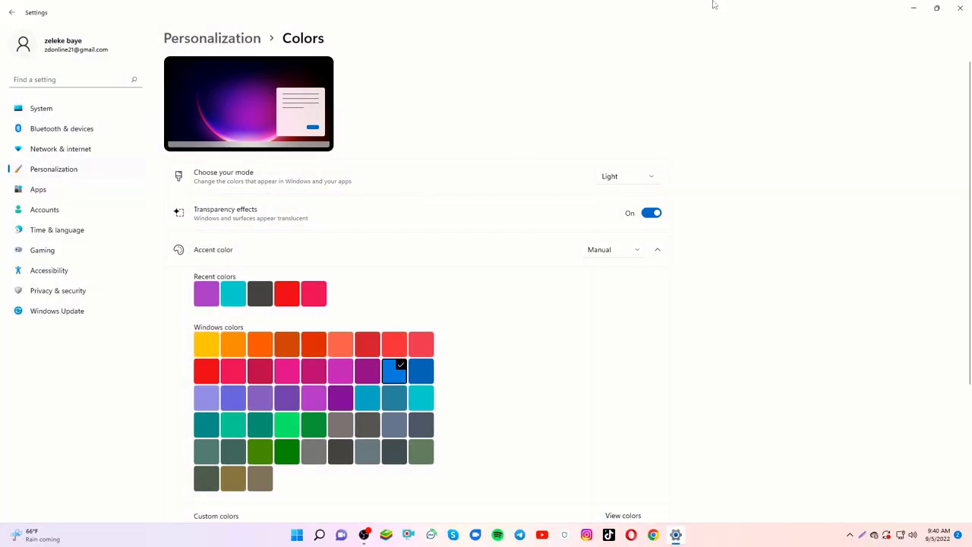
{"action": "double_click", "coordinate": [713, 4]}
{"action": "left_click_drag", "start_coordinate": [722, 24], "coordinate": [588, 38]}
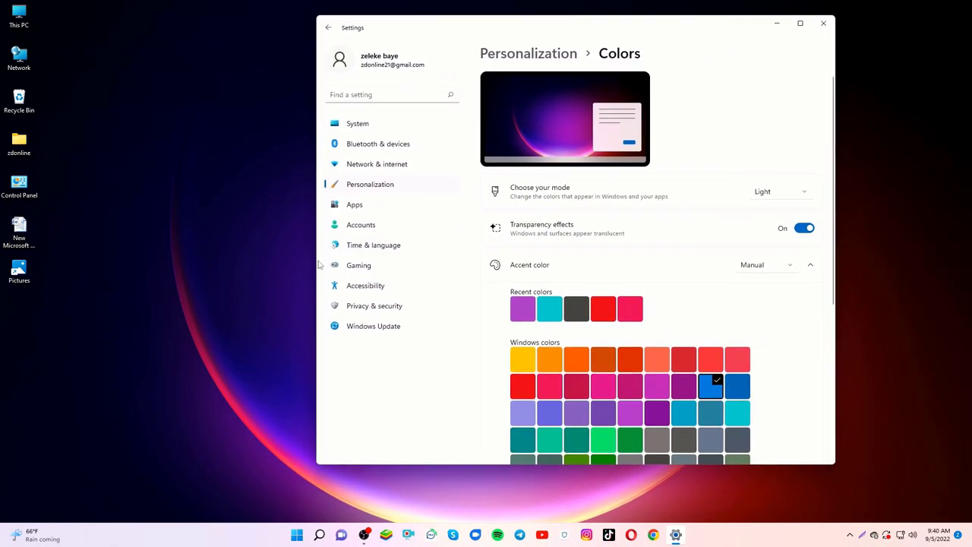
{"action": "left_click", "coordinate": [297, 536]}
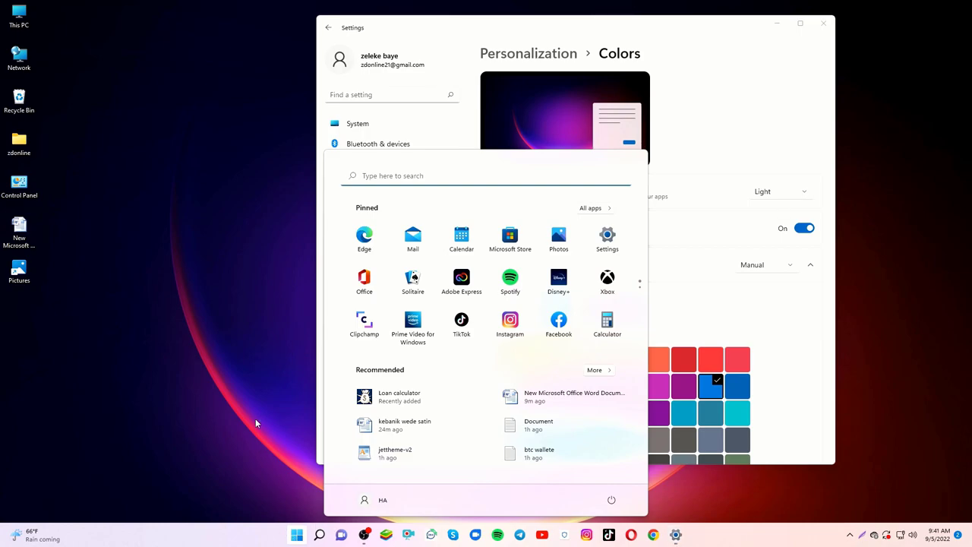
{"action": "left_click", "coordinate": [298, 536]}
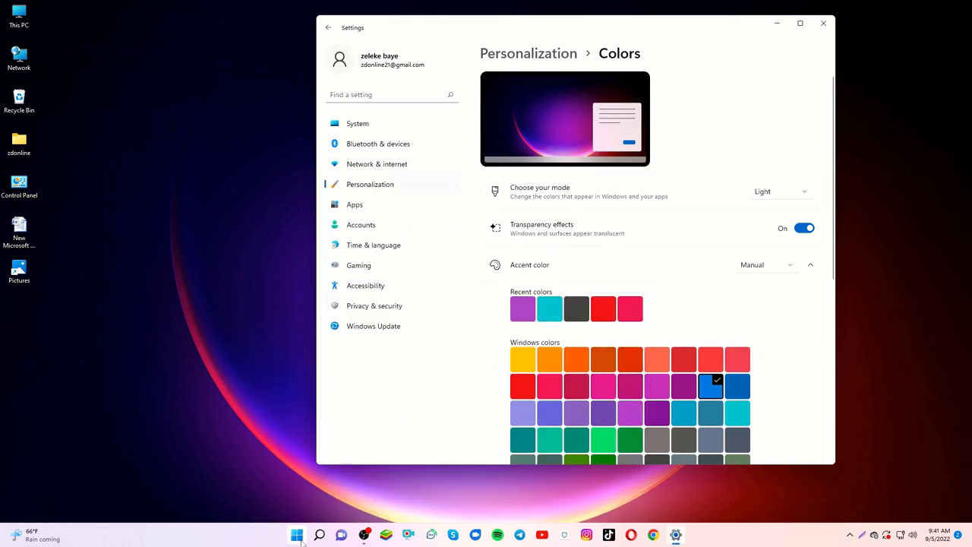
Set the color mode back to Dark, and turn transparency effects off and on again.
{"action": "left_click", "coordinate": [784, 198]}
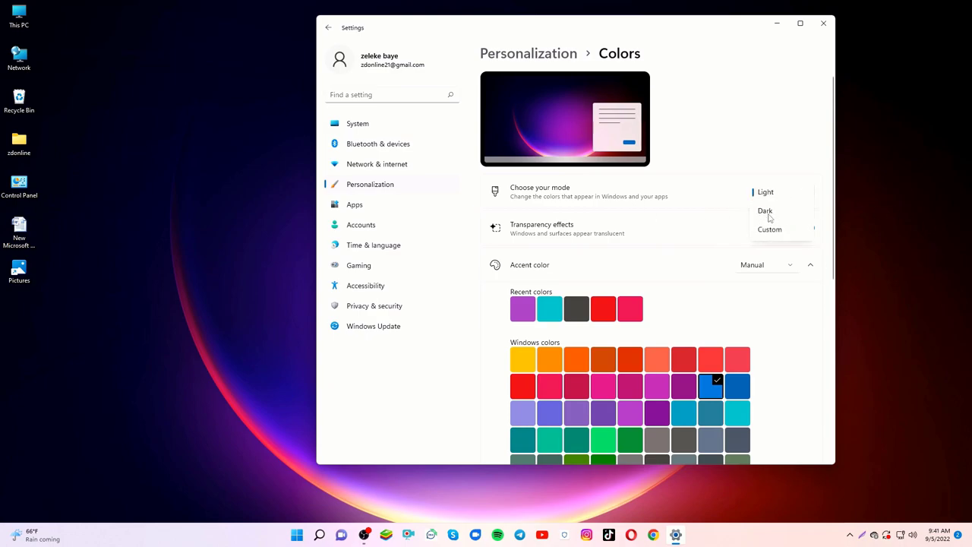
{"action": "left_click", "coordinate": [765, 211]}
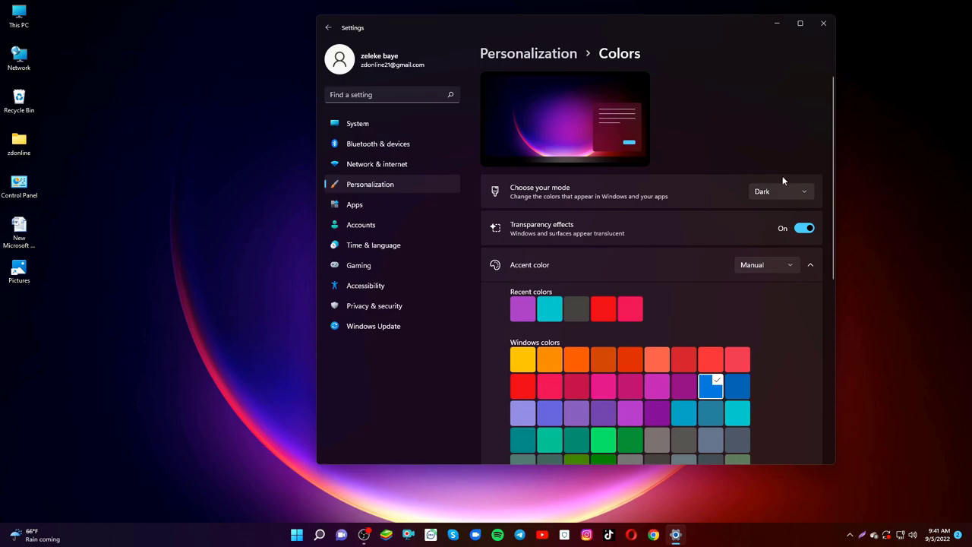
{"action": "left_click", "coordinate": [803, 234]}
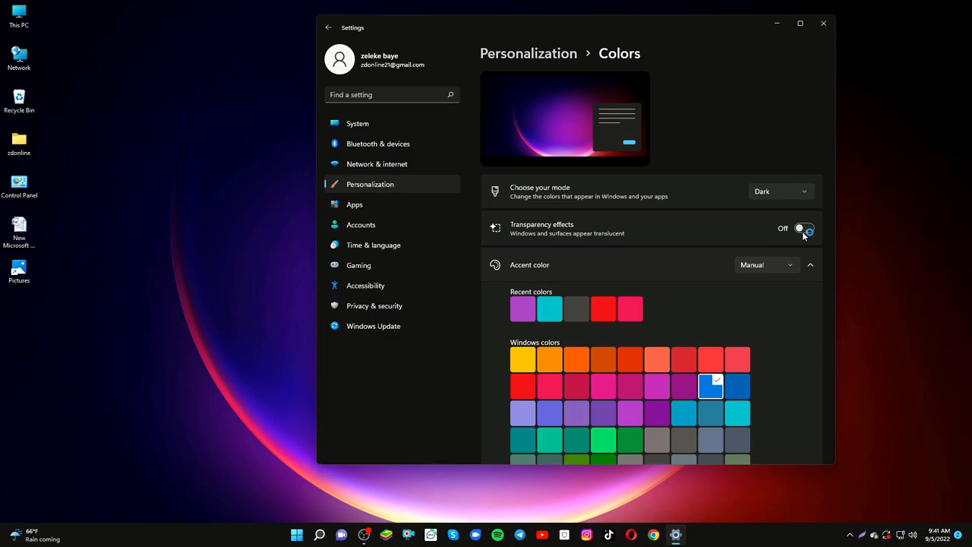
{"action": "left_click", "coordinate": [804, 230]}
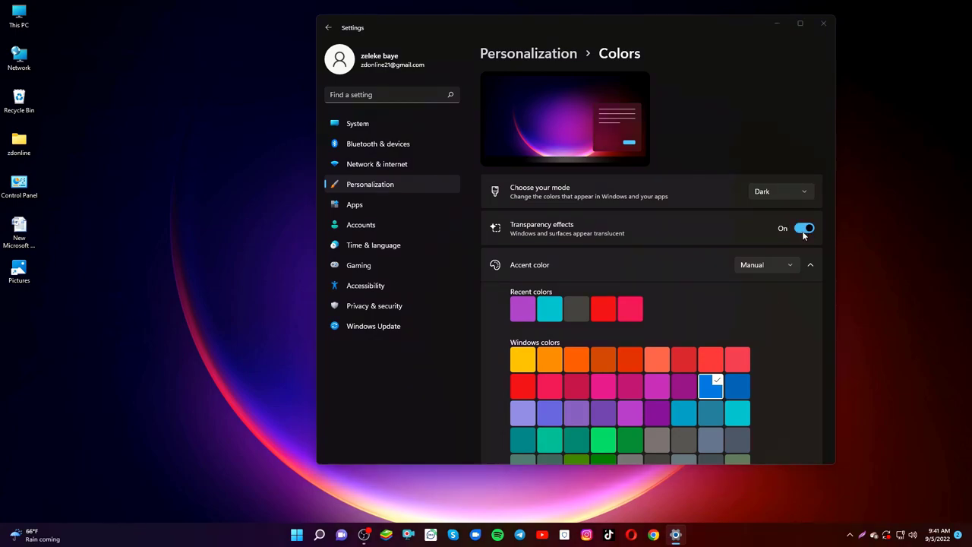
Set the accent color to Automatic, switch it to Manual to review the color options, and return it to Automatic.
{"action": "left_click", "coordinate": [757, 266]}
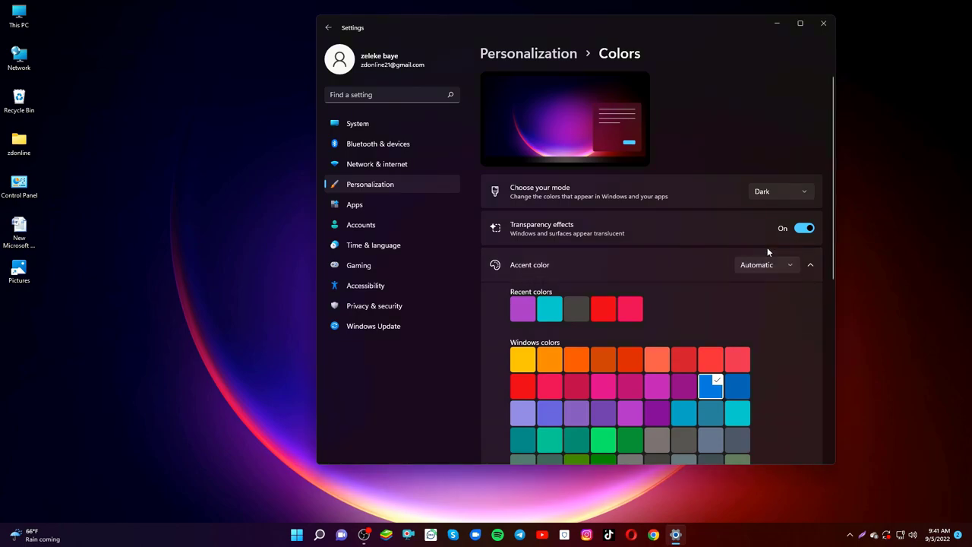
{"action": "left_click", "coordinate": [767, 268]}
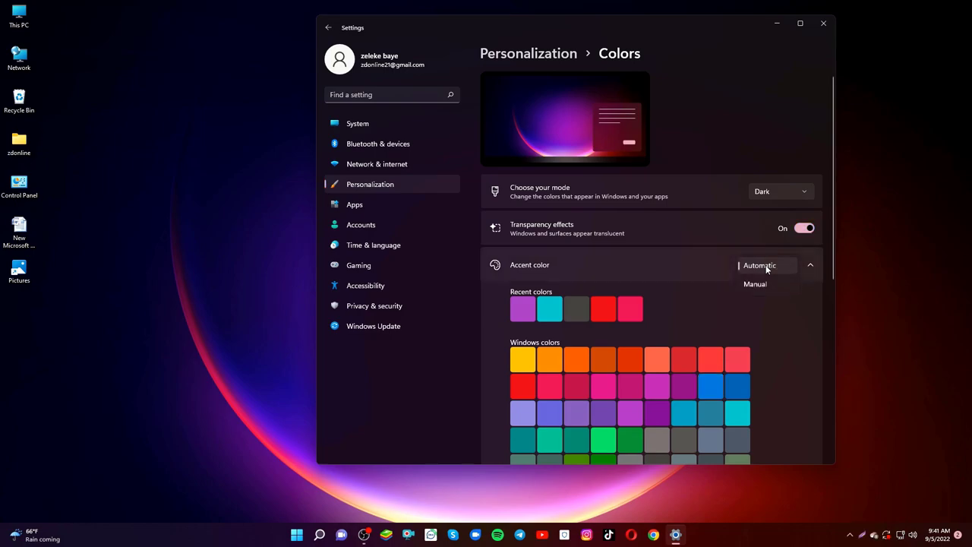
{"action": "left_click", "coordinate": [767, 269]}
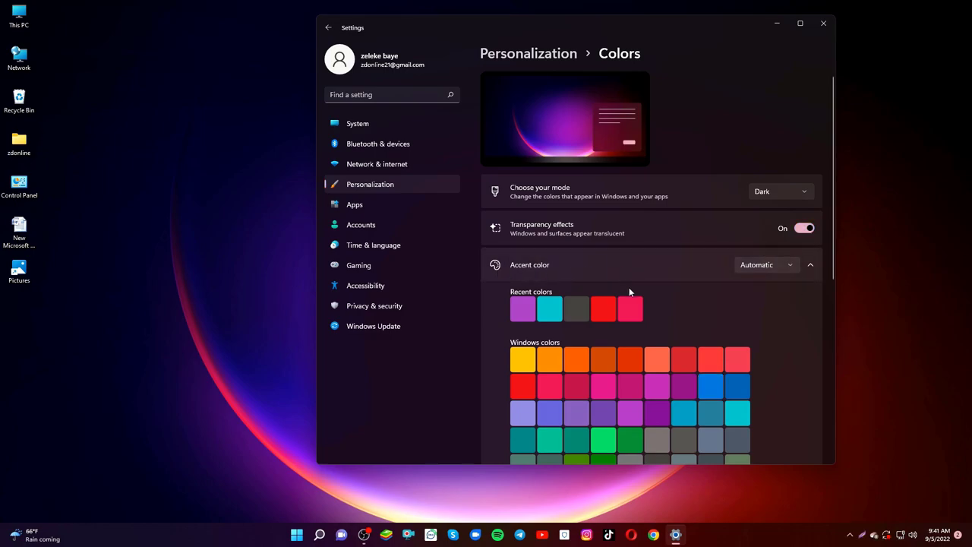
{"action": "left_click", "coordinate": [763, 272]}
{"action": "left_click", "coordinate": [756, 287]}
{"action": "scroll", "coordinate": [751, 336], "scroll_direction": "down", "scroll_amount": 3}
{"action": "scroll", "coordinate": [621, 337], "scroll_direction": "up", "scroll_amount": 3}
{"action": "left_click", "coordinate": [780, 265]}
{"action": "left_click", "coordinate": [766, 247]}
Open the Themes page of Personalization, and size and place the Settings window so the desktop icons stay visible.
{"action": "left_click", "coordinate": [806, 26]}
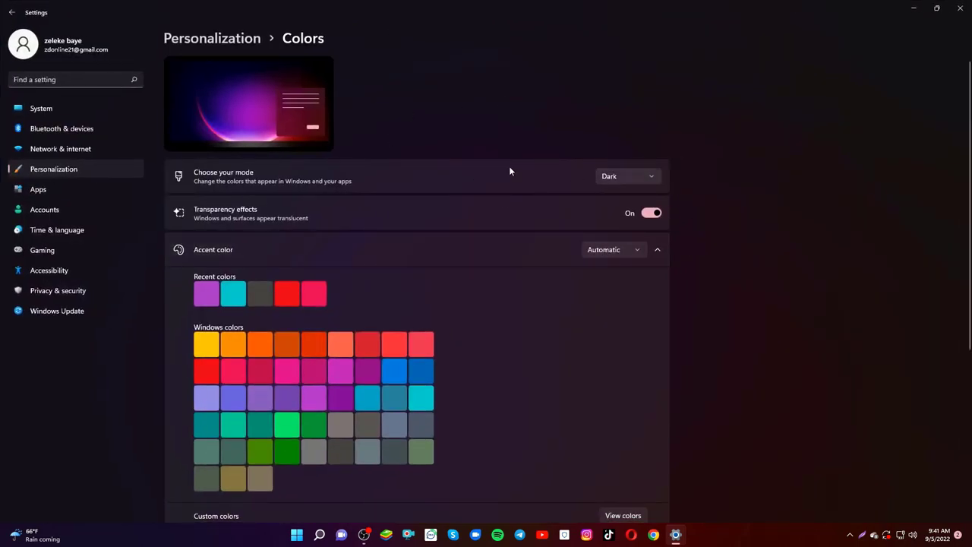
{"action": "left_click", "coordinate": [12, 13]}
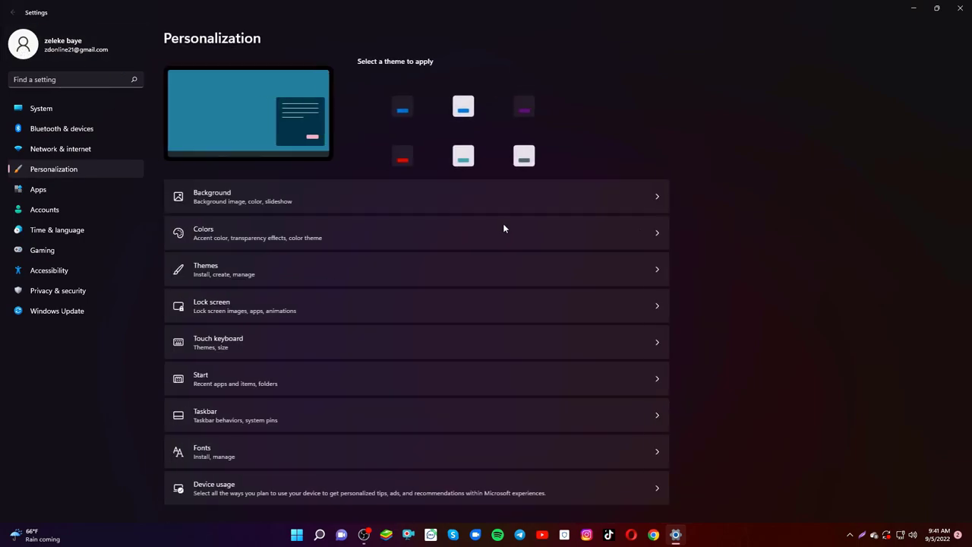
{"action": "left_click", "coordinate": [233, 274]}
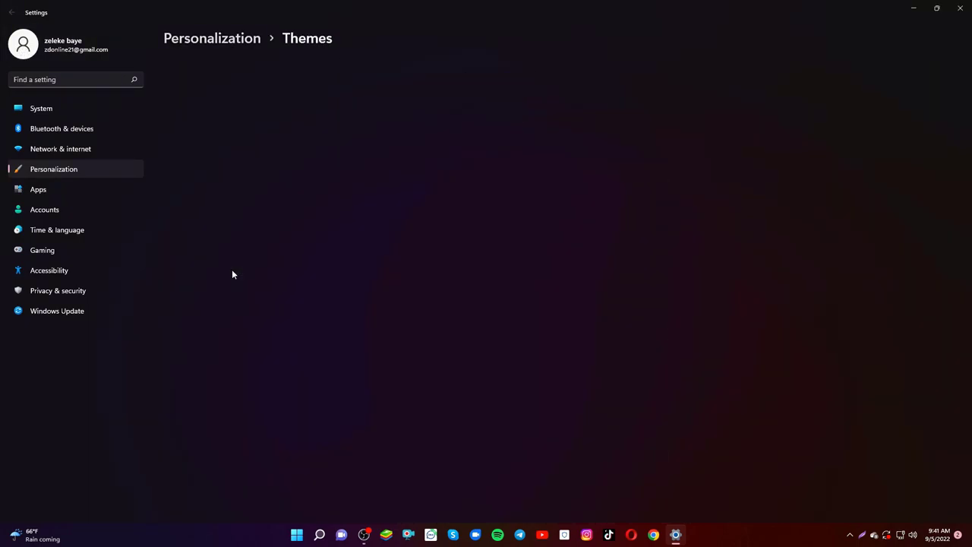
{"action": "double_click", "coordinate": [474, 6]}
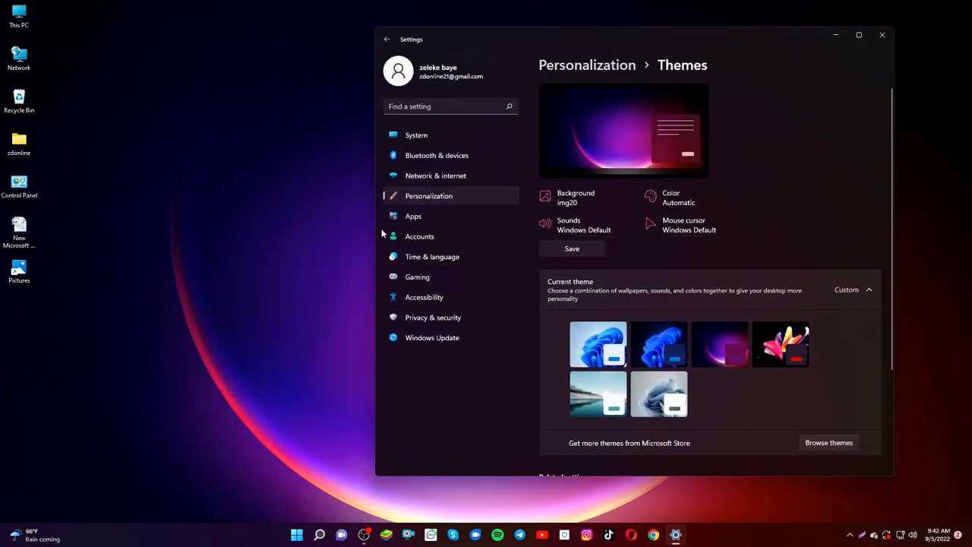
{"action": "left_click_drag", "start_coordinate": [375, 224], "coordinate": [175, 204]}
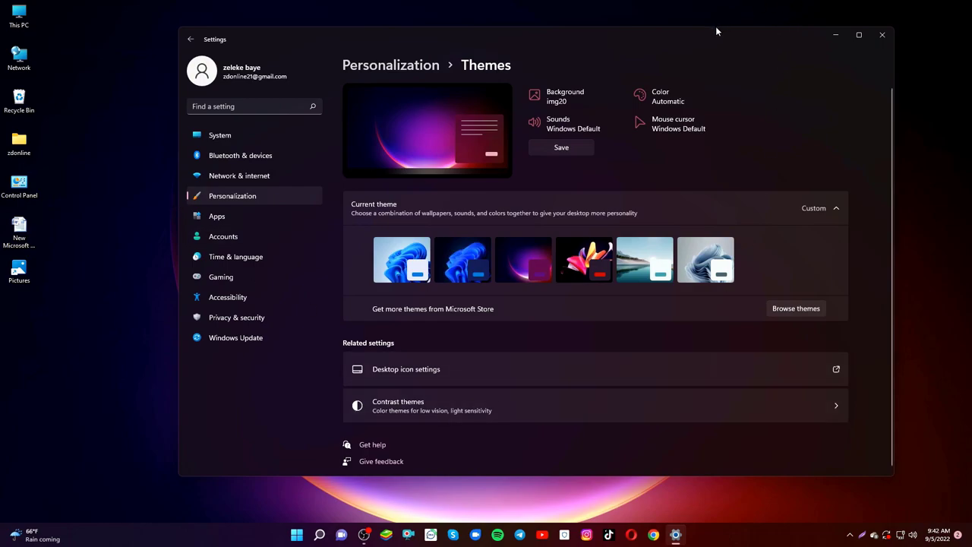
{"action": "left_click_drag", "start_coordinate": [714, 29], "coordinate": [717, 9]}
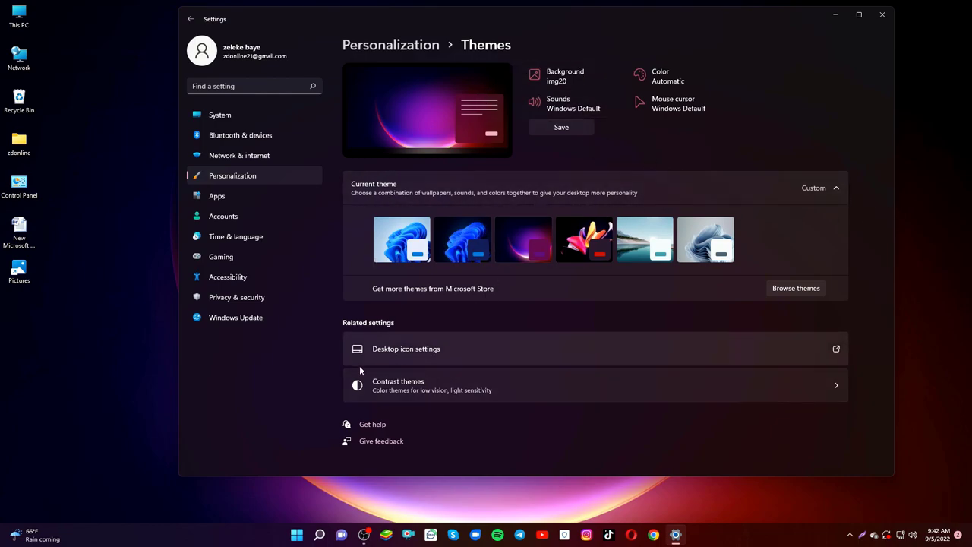
In the desktop icon settings, hide the Computer, Network, Recycle Bin and Control Panel icons and apply the change.
{"action": "left_click", "coordinate": [418, 348]}
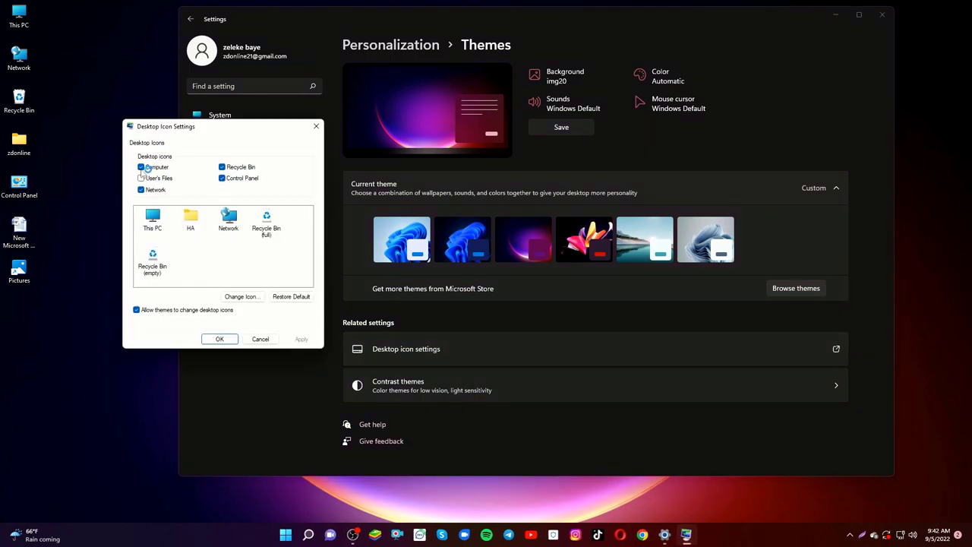
{"action": "left_click", "coordinate": [141, 167]}
{"action": "left_click", "coordinate": [140, 189]}
{"action": "left_click", "coordinate": [222, 167]}
{"action": "left_click", "coordinate": [222, 178]}
{"action": "left_click", "coordinate": [303, 340]}
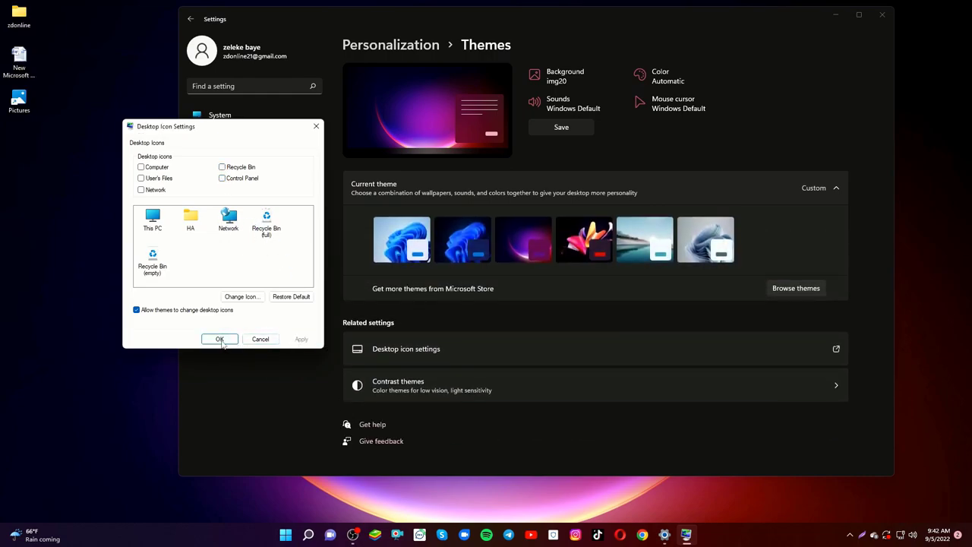
{"action": "left_click", "coordinate": [219, 338]}
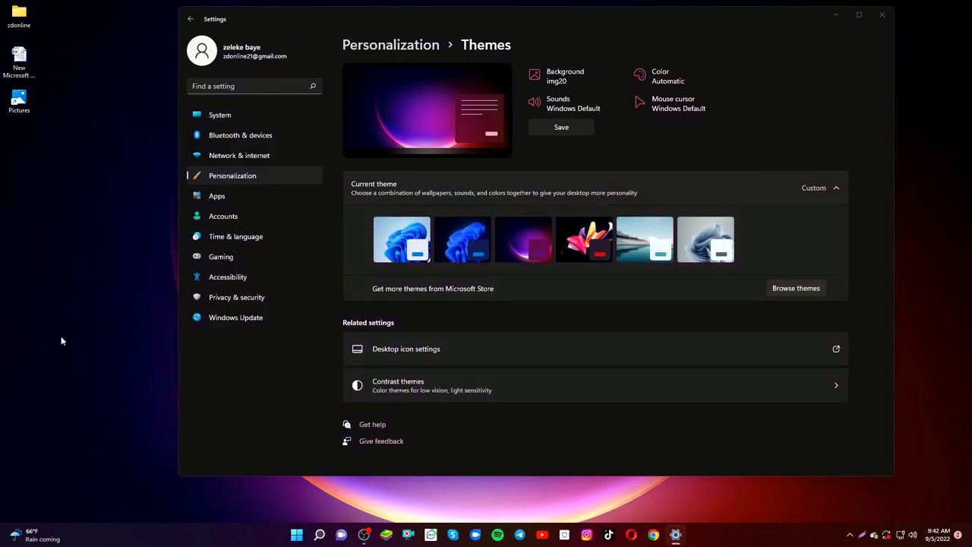
In the desktop icon settings, show the Computer, User's Files, Network, Control Panel and Recycle Bin icons and apply the change.
{"action": "left_click", "coordinate": [434, 351]}
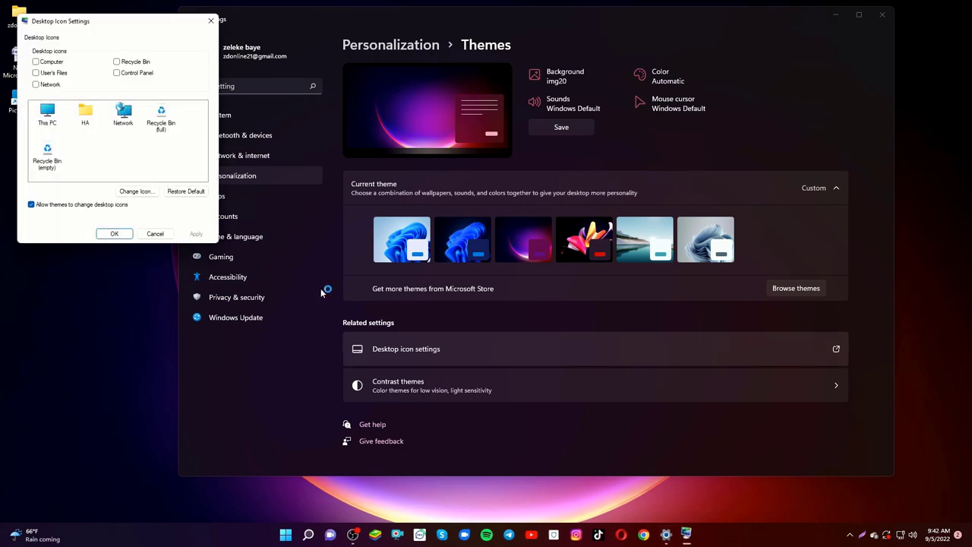
{"action": "left_click_drag", "start_coordinate": [110, 27], "coordinate": [300, 64]}
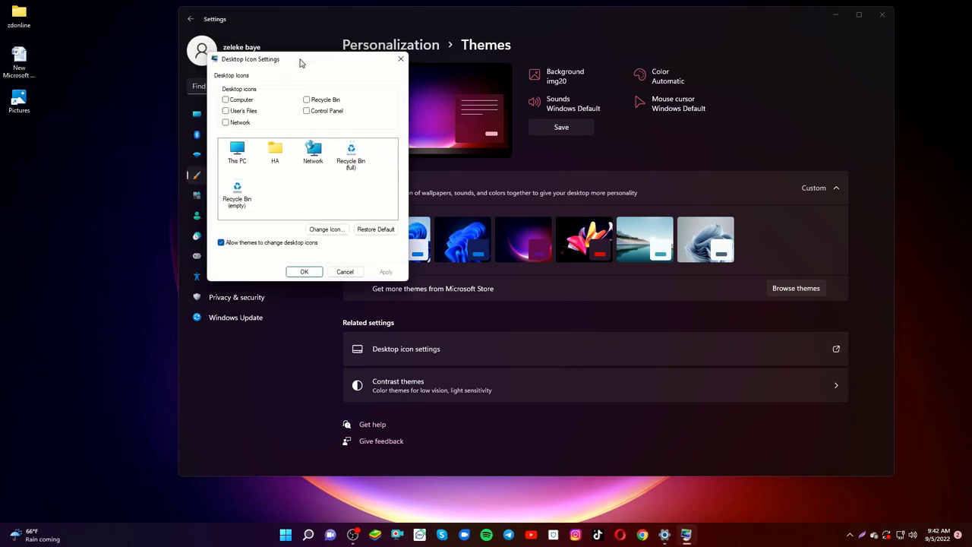
{"action": "left_click", "coordinate": [226, 100]}
{"action": "left_click", "coordinate": [225, 111]}
{"action": "left_click", "coordinate": [226, 122]}
{"action": "left_click", "coordinate": [307, 111]}
{"action": "left_click", "coordinate": [307, 99]}
{"action": "left_click", "coordinate": [387, 272]}
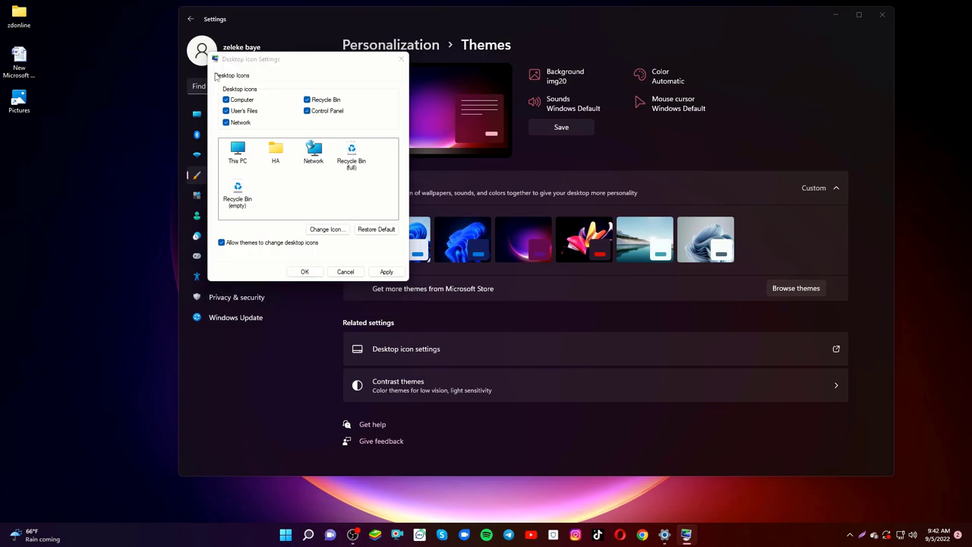
{"action": "left_click", "coordinate": [305, 271]}
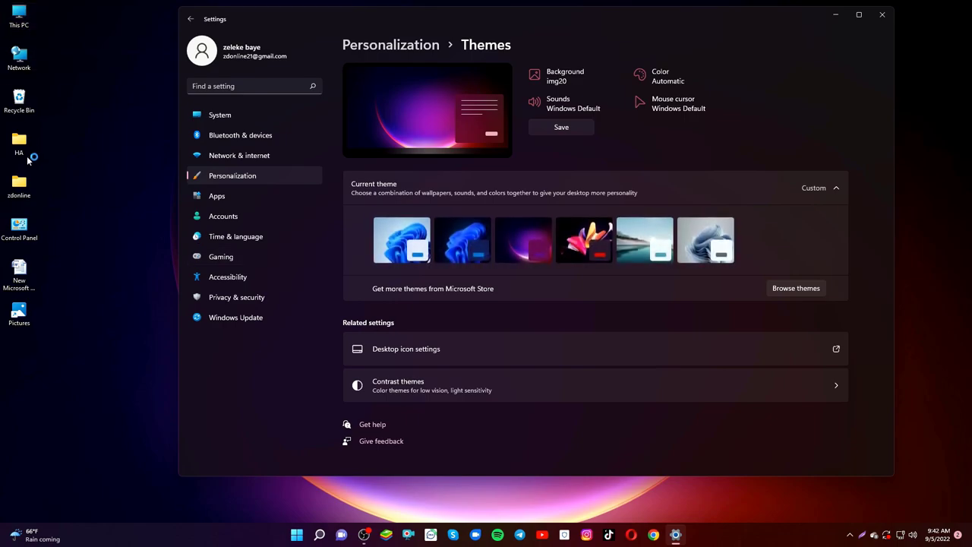
{"action": "left_click", "coordinate": [66, 212]}
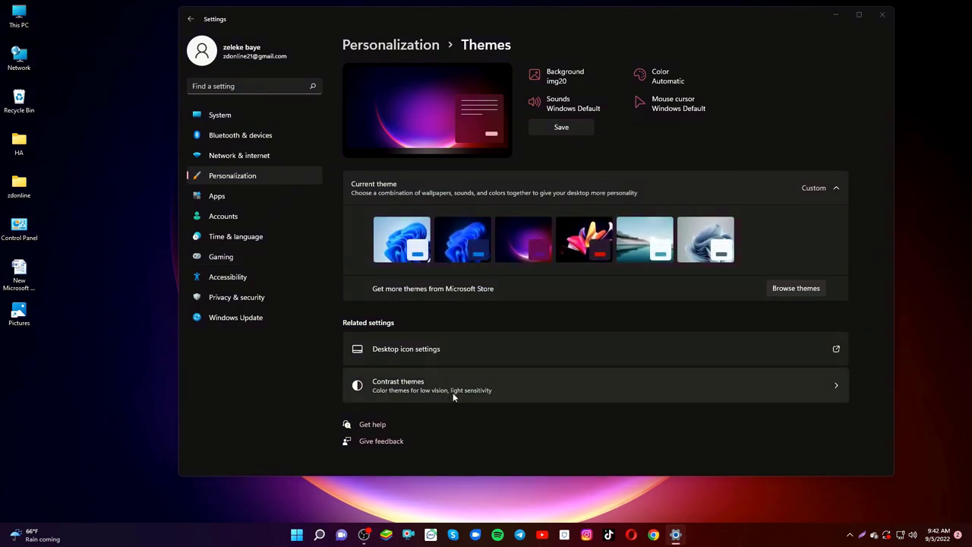
Look at the Contrast themes page, maximize the Settings window, and open the Lock screen page of Personalization.
{"action": "left_click", "coordinate": [493, 388]}
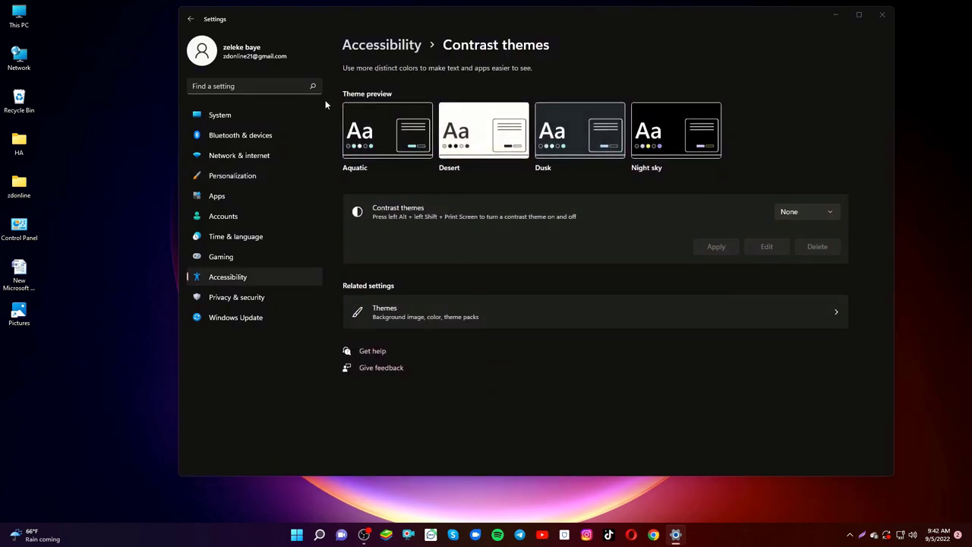
{"action": "key", "text": "alt+Left"}
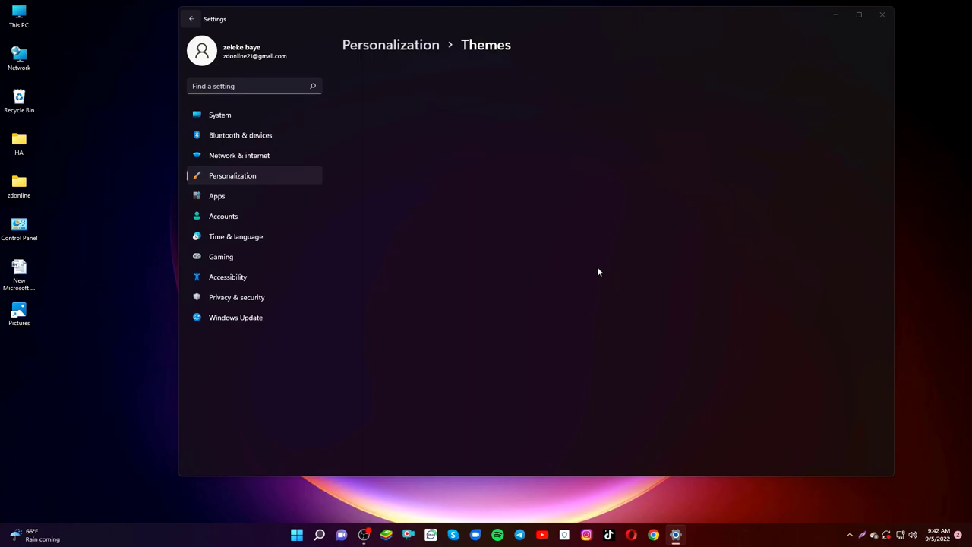
{"action": "left_click", "coordinate": [859, 14]}
{"action": "left_click", "coordinate": [13, 13]}
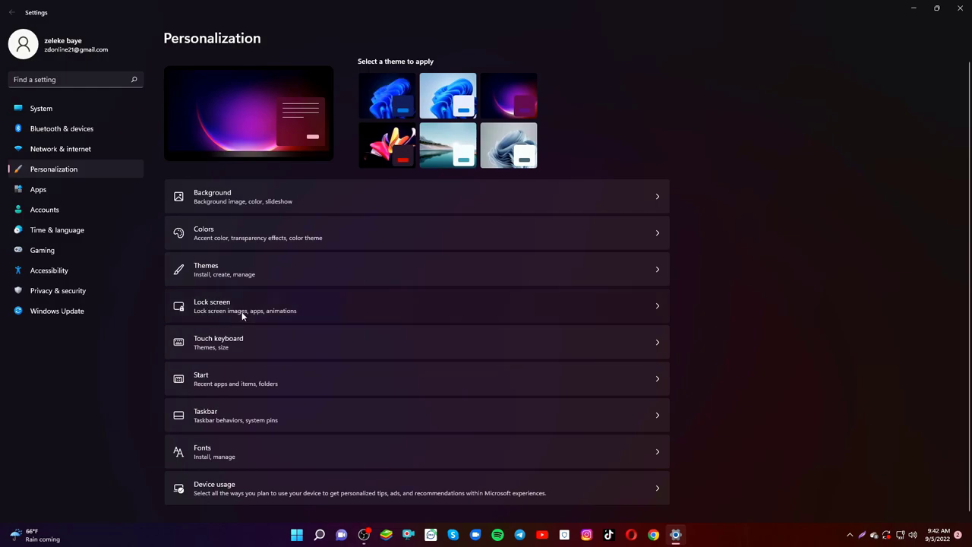
{"action": "left_click", "coordinate": [242, 311]}
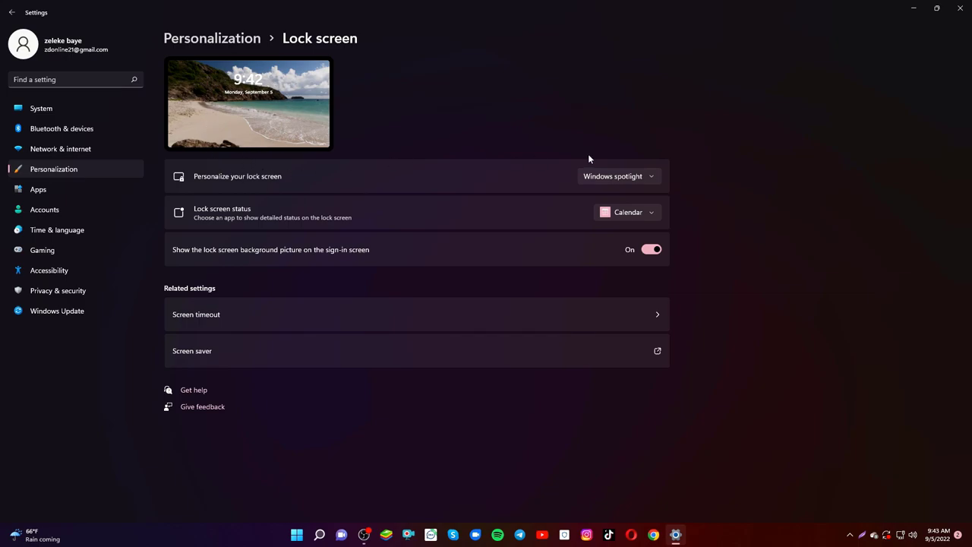
Try Mail, Xbox Console Companion and Weather as the lock screen status app, and set it back to Calendar.
{"action": "left_click", "coordinate": [652, 214]}
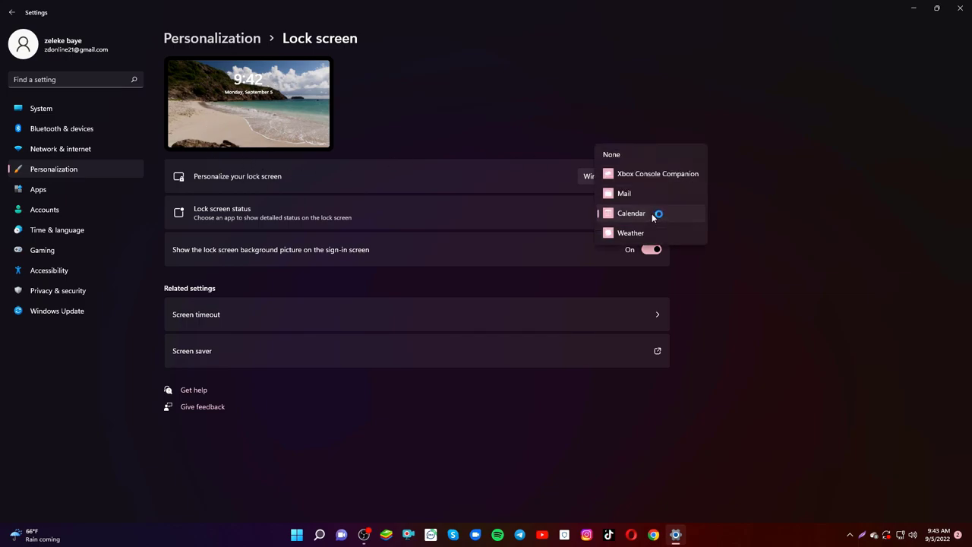
{"action": "left_click", "coordinate": [646, 190]}
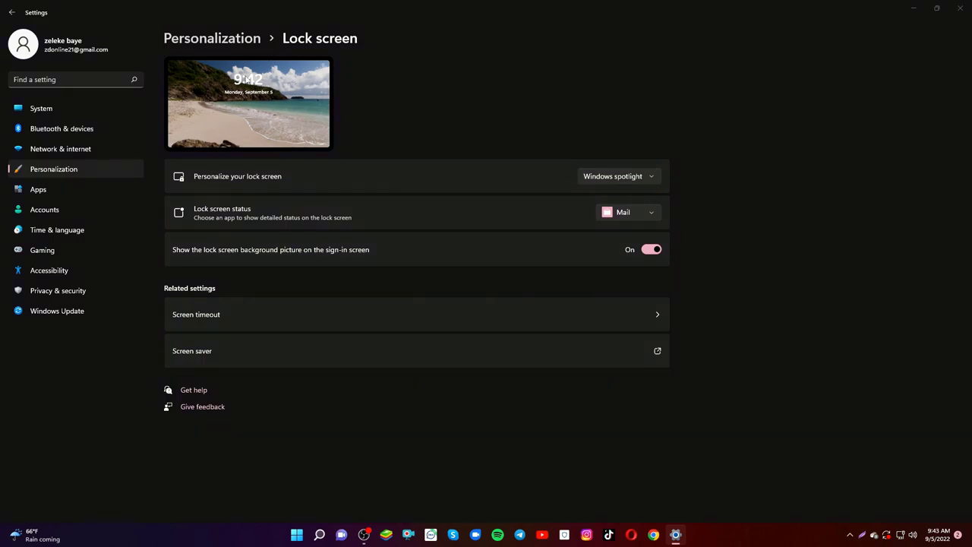
{"action": "left_click", "coordinate": [650, 212]}
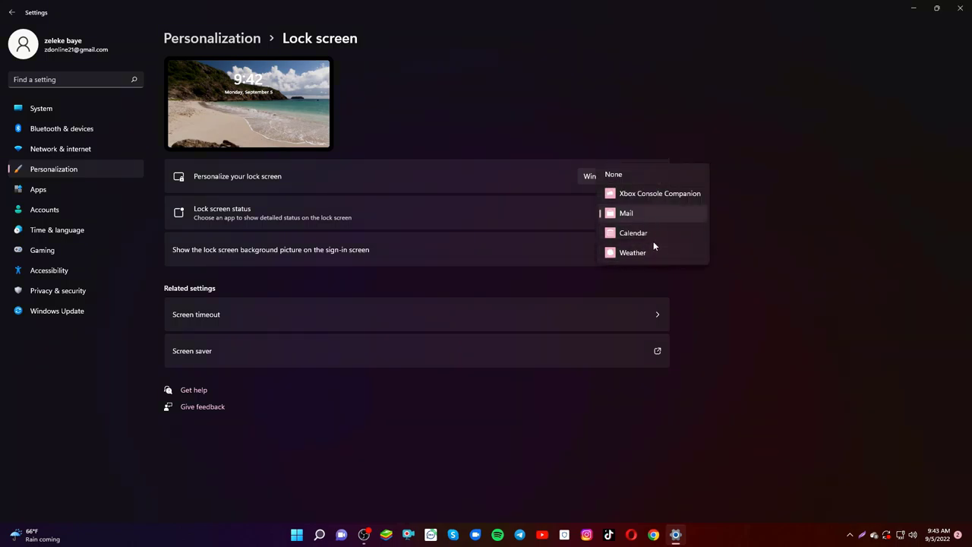
{"action": "left_click", "coordinate": [652, 196]}
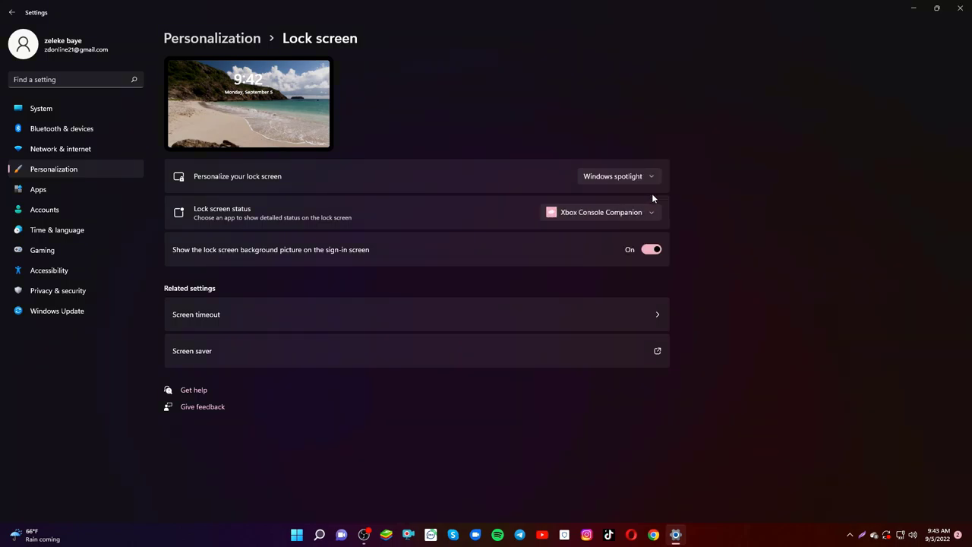
{"action": "left_click", "coordinate": [649, 215]}
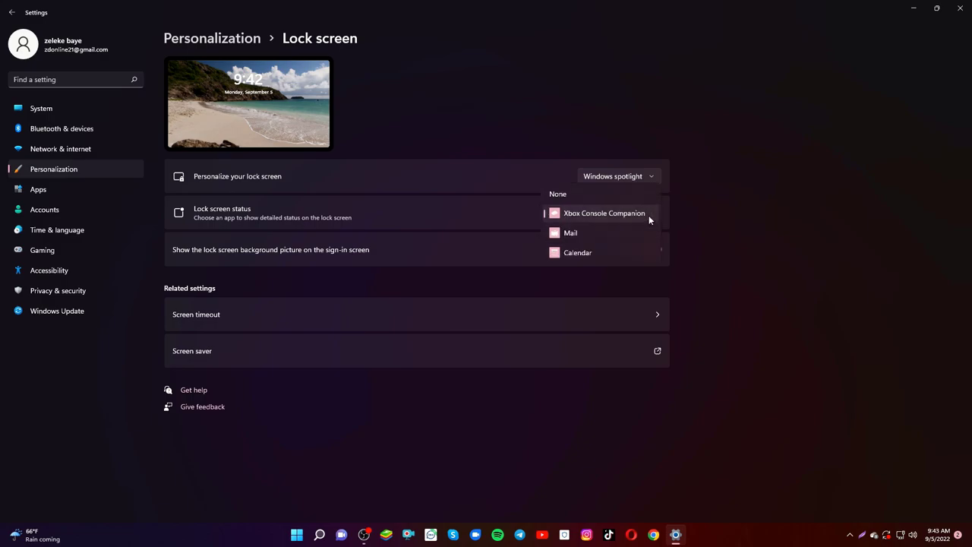
{"action": "left_click", "coordinate": [584, 279]}
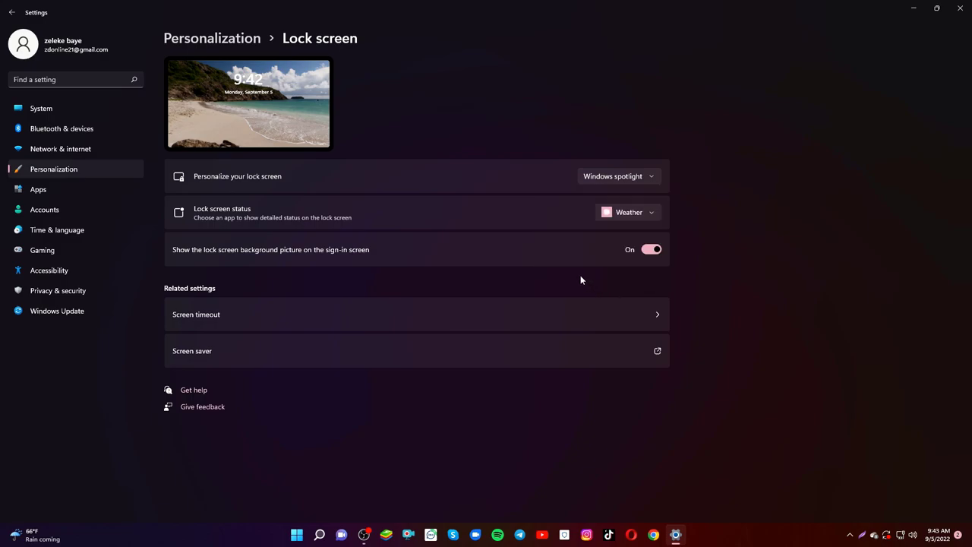
{"action": "left_click", "coordinate": [650, 216]}
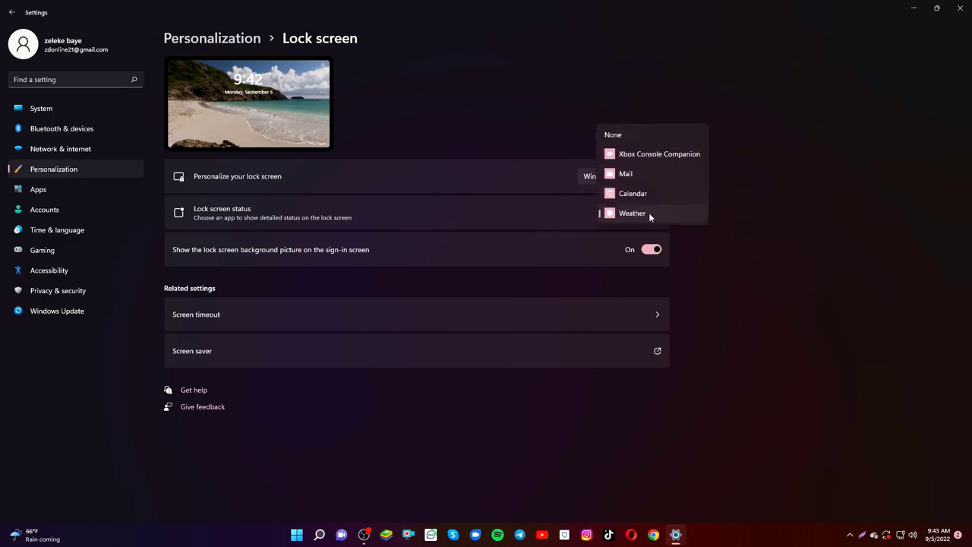
{"action": "left_click", "coordinate": [641, 193]}
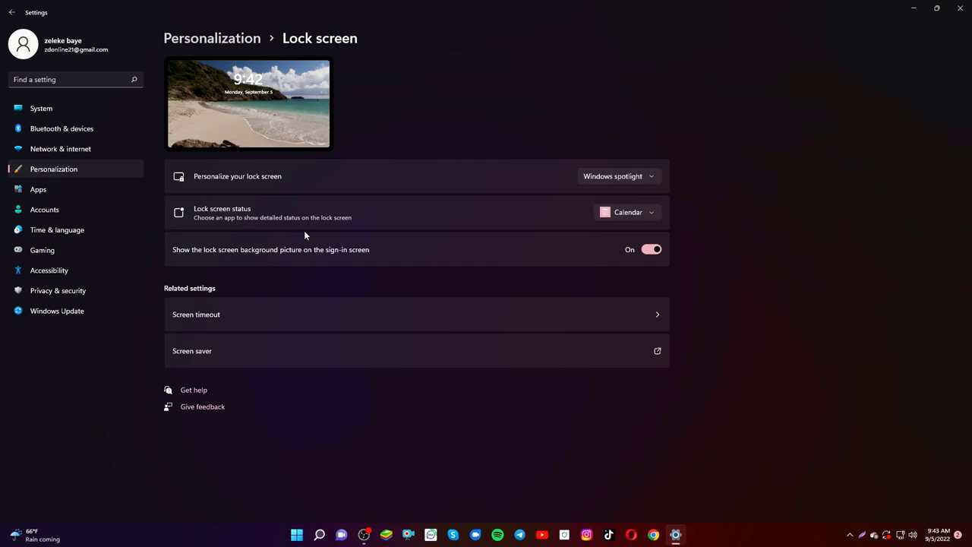
Set the lock screen to Picture, try several of the recent images, and choose the blue Windows image.
{"action": "left_click", "coordinate": [634, 179]}
{"action": "left_click", "coordinate": [620, 196]}
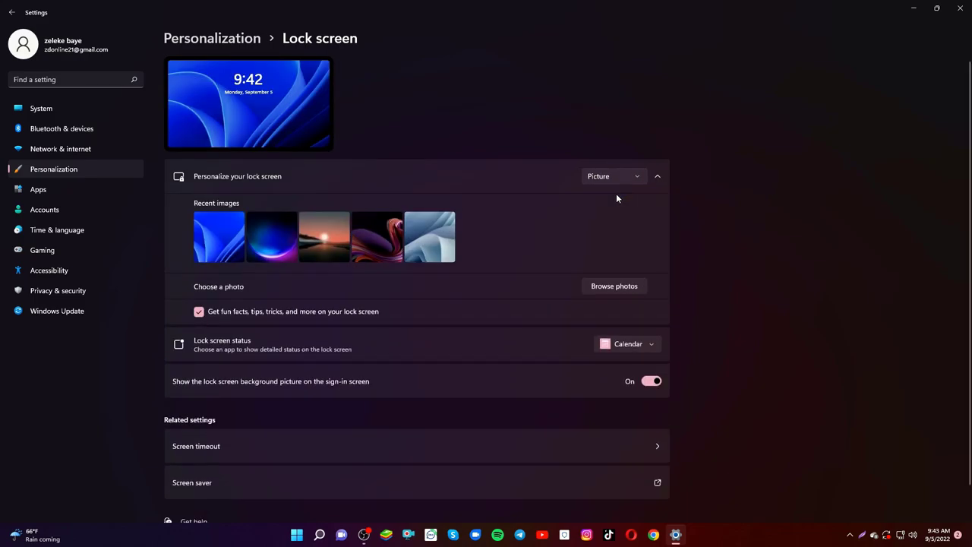
{"action": "left_click", "coordinate": [265, 245]}
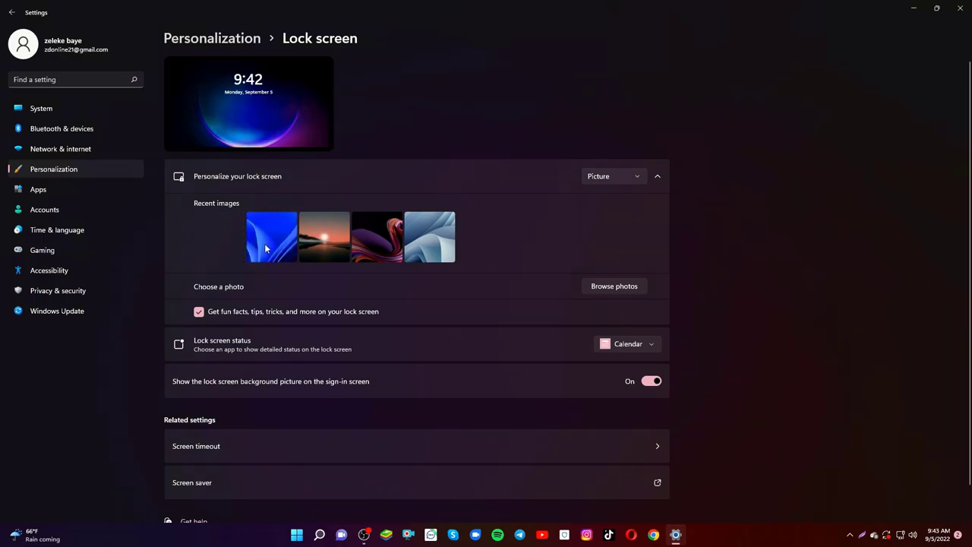
{"action": "left_click", "coordinate": [333, 241]}
{"action": "left_click", "coordinate": [431, 245]}
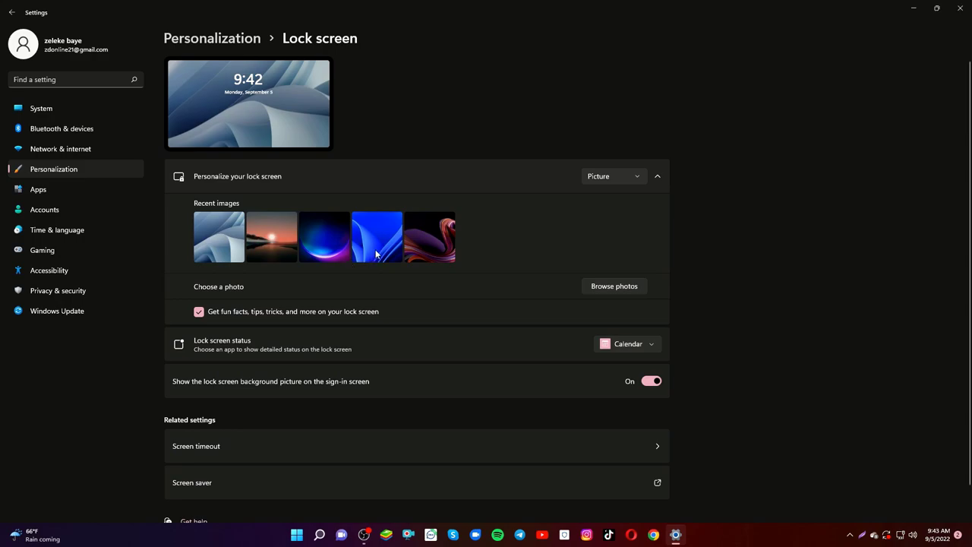
{"action": "left_click", "coordinate": [376, 253]}
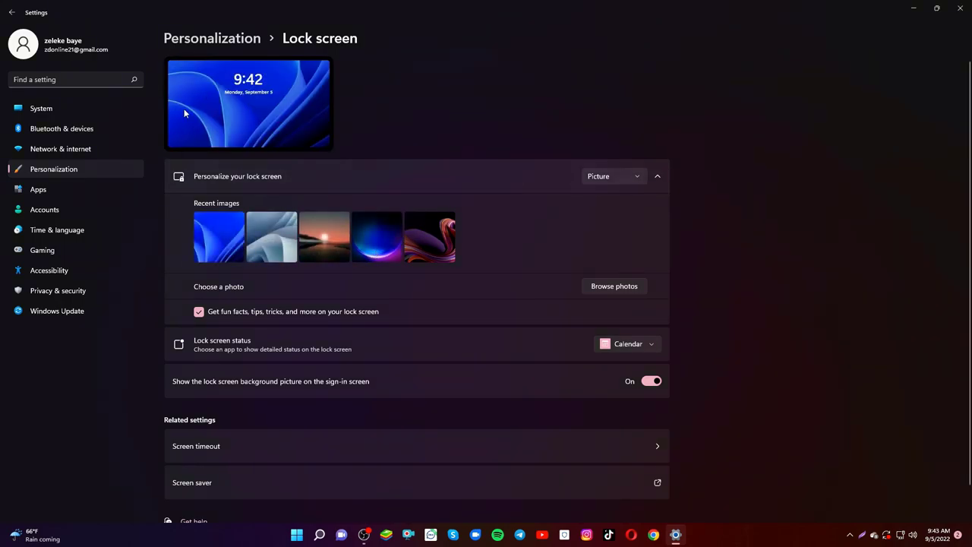
In the screen timeout settings, set the plugged-in screen-off time to 15 minutes and sleep to 30 minutes, and return to Personalization.
{"action": "scroll", "coordinate": [471, 342], "scroll_direction": "down", "scroll_amount": 1}
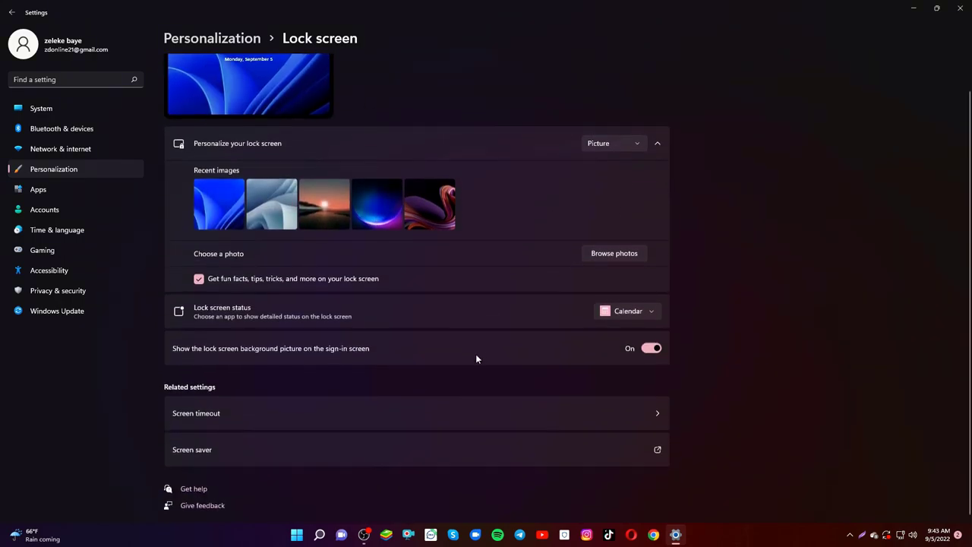
{"action": "left_click", "coordinate": [653, 414]}
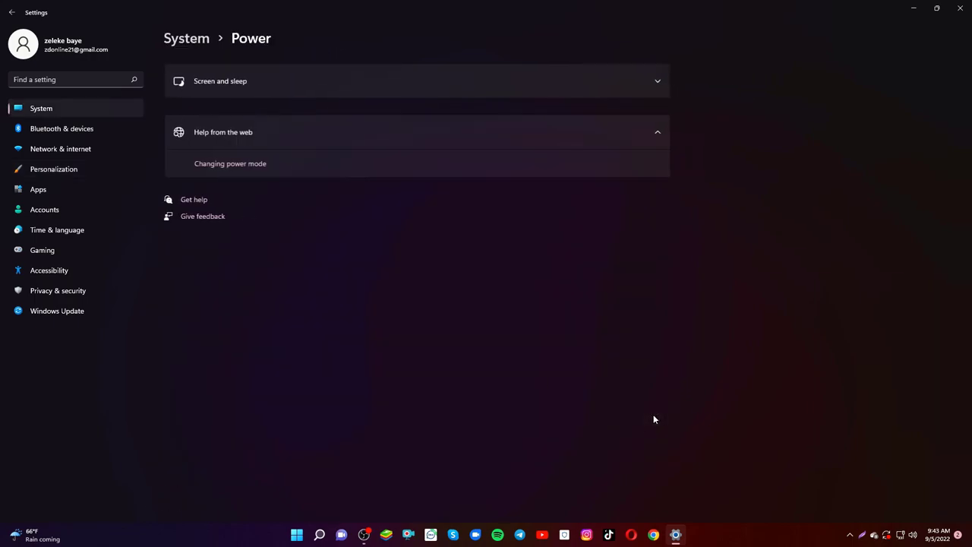
{"action": "left_click", "coordinate": [245, 84]}
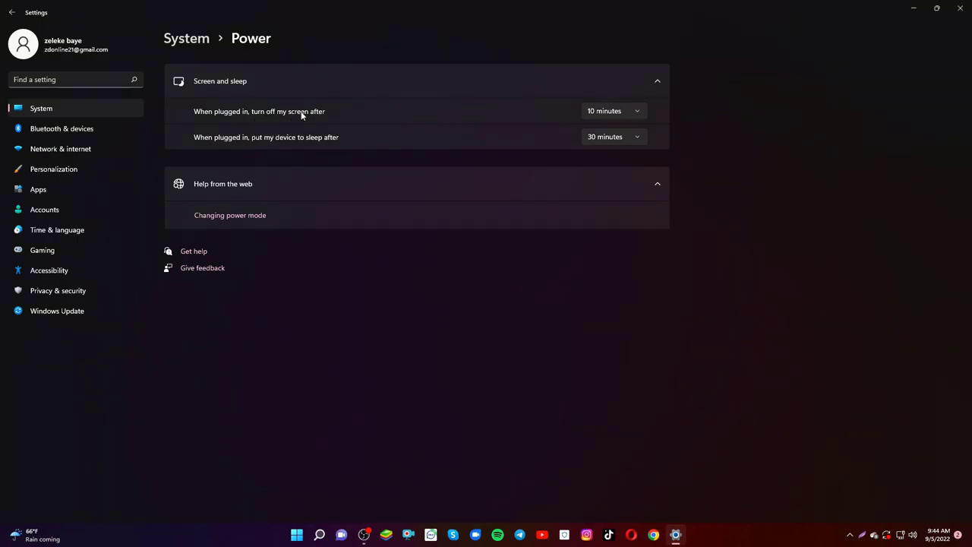
{"action": "left_click", "coordinate": [630, 112]}
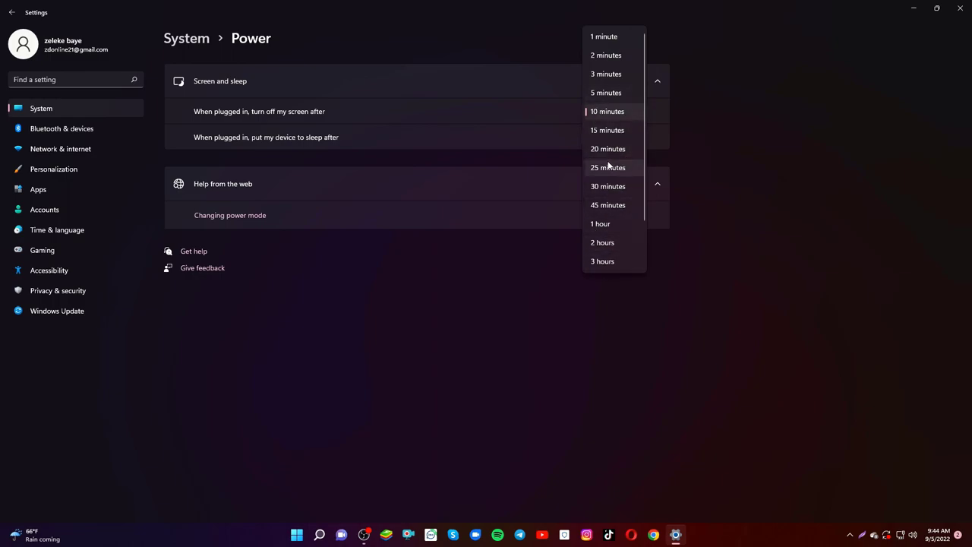
{"action": "left_click", "coordinate": [608, 130]}
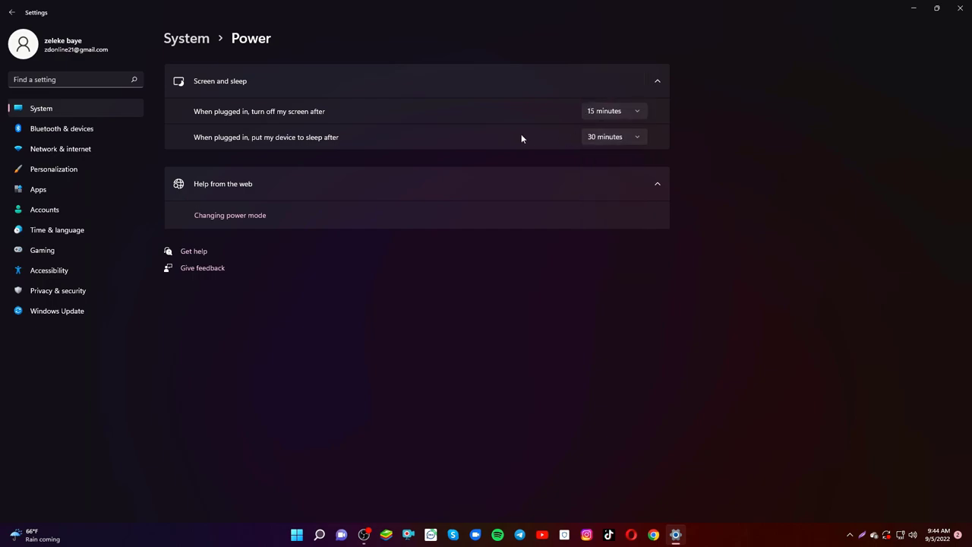
{"action": "left_click", "coordinate": [637, 137]}
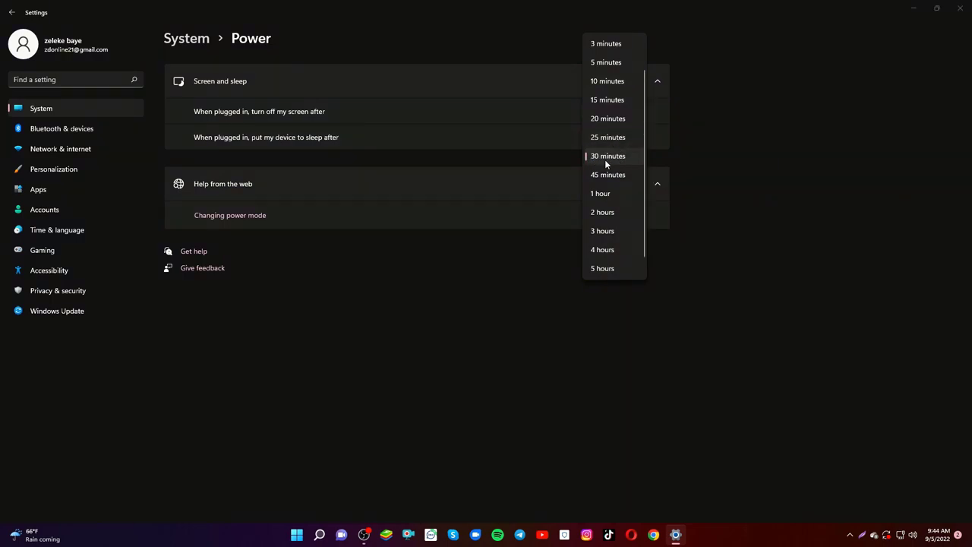
{"action": "left_click", "coordinate": [607, 157]}
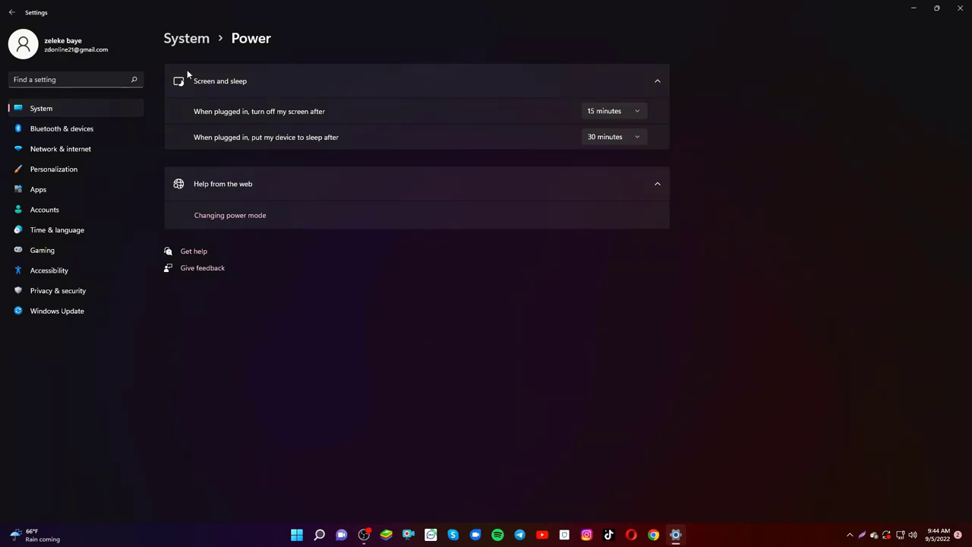
{"action": "left_click", "coordinate": [11, 13]}
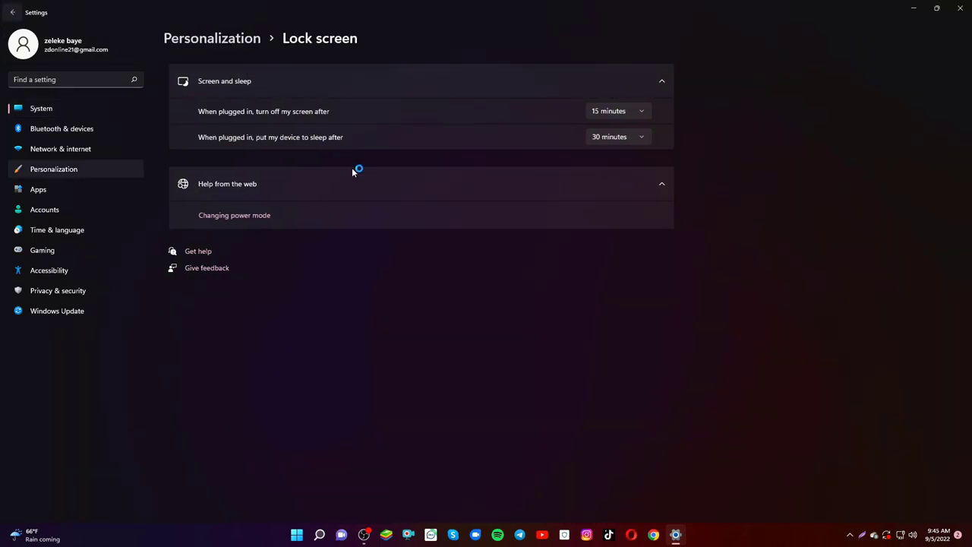
{"action": "scroll", "coordinate": [448, 205], "scroll_direction": "down", "scroll_amount": 1}
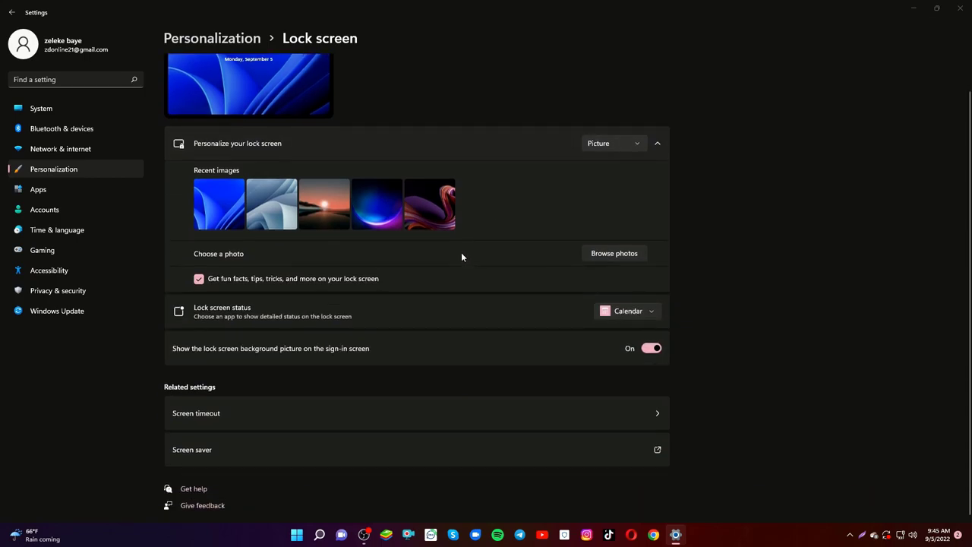
{"action": "left_click", "coordinate": [11, 12]}
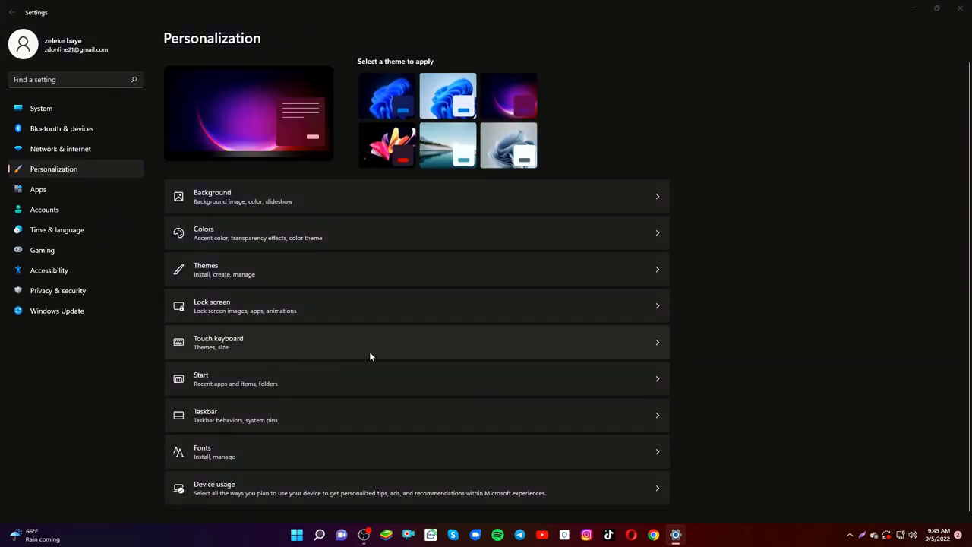
In the touch keyboard personalization, try the Light and Dark keyboard themes and set the theme to Blue-green.
{"action": "left_click", "coordinate": [247, 348]}
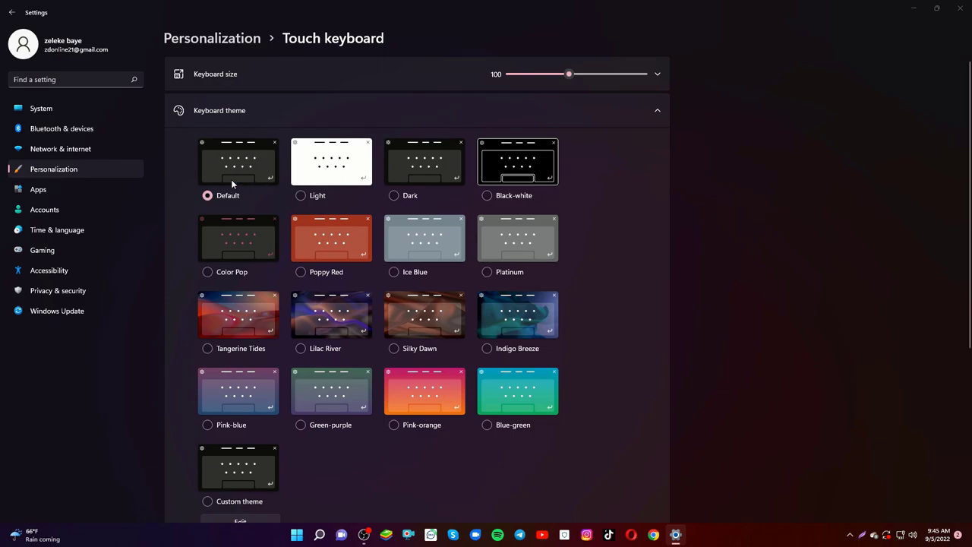
{"action": "left_click", "coordinate": [302, 196]}
{"action": "left_click", "coordinate": [396, 196]}
{"action": "scroll", "coordinate": [354, 320], "scroll_direction": "down", "scroll_amount": 2}
{"action": "left_click", "coordinate": [490, 283]}
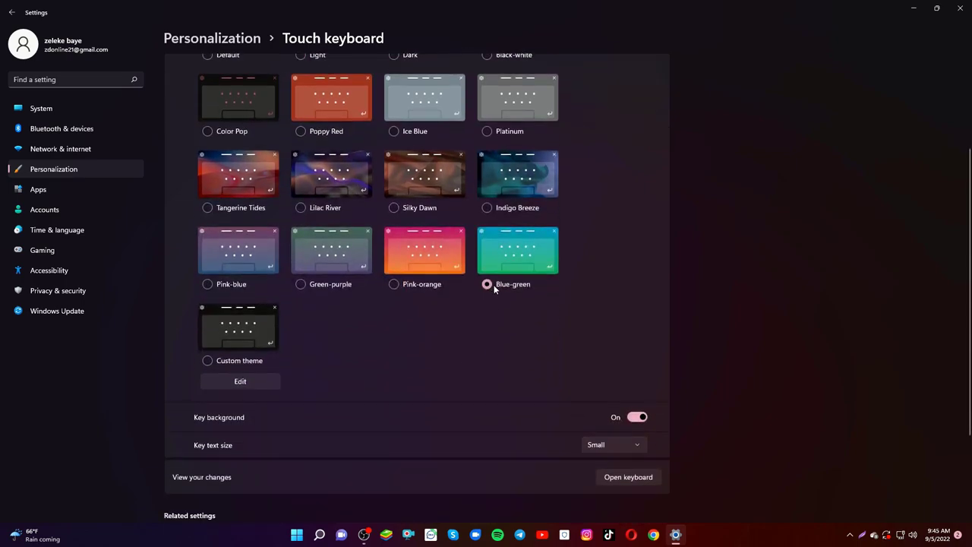
{"action": "scroll", "coordinate": [345, 255], "scroll_direction": "up", "scroll_amount": 2}
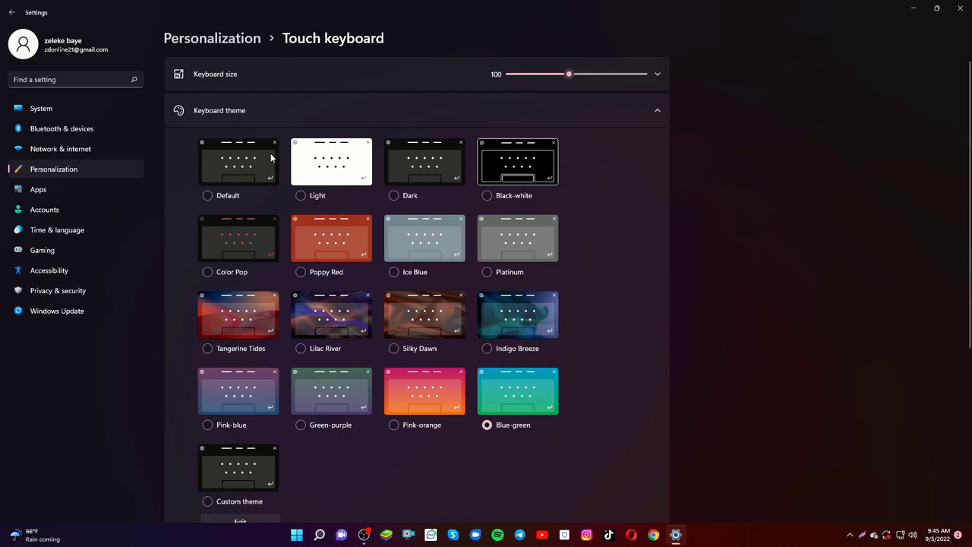
{"action": "scroll", "coordinate": [370, 277], "scroll_direction": "down", "scroll_amount": 3}
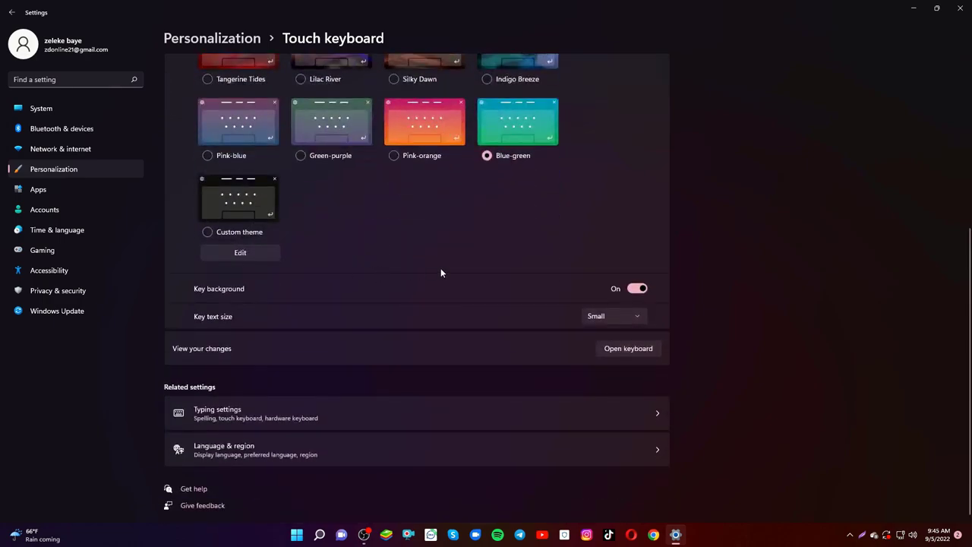
Look over the touch keyboard themes, key options and related settings, and return to Personalization.
{"action": "scroll", "coordinate": [377, 219], "scroll_direction": "up", "scroll_amount": 3}
{"action": "scroll", "coordinate": [393, 277], "scroll_direction": "down", "scroll_amount": 3}
{"action": "scroll", "coordinate": [378, 238], "scroll_direction": "up", "scroll_amount": 4}
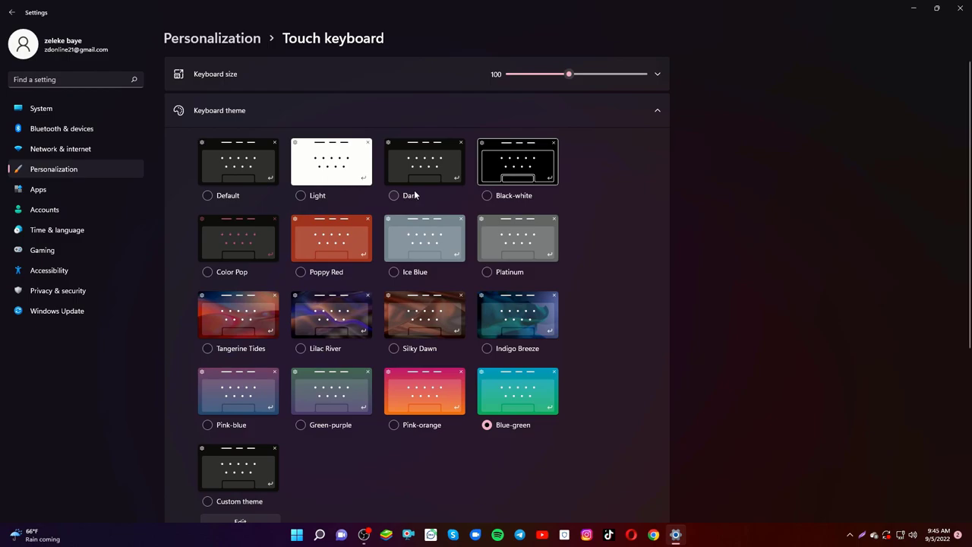
{"action": "scroll", "coordinate": [511, 401], "scroll_direction": "down", "scroll_amount": 2}
{"action": "scroll", "coordinate": [513, 399], "scroll_direction": "down", "scroll_amount": 2}
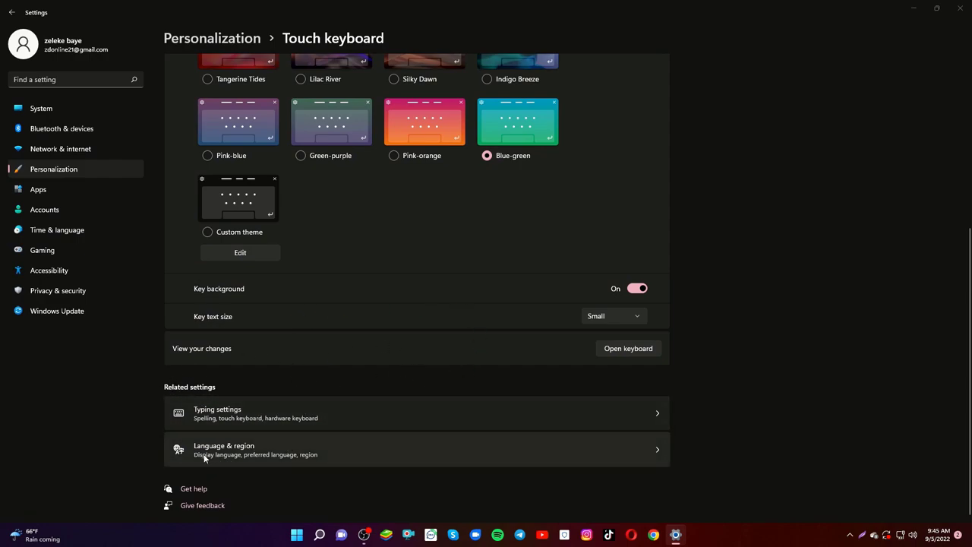
{"action": "left_click", "coordinate": [11, 14]}
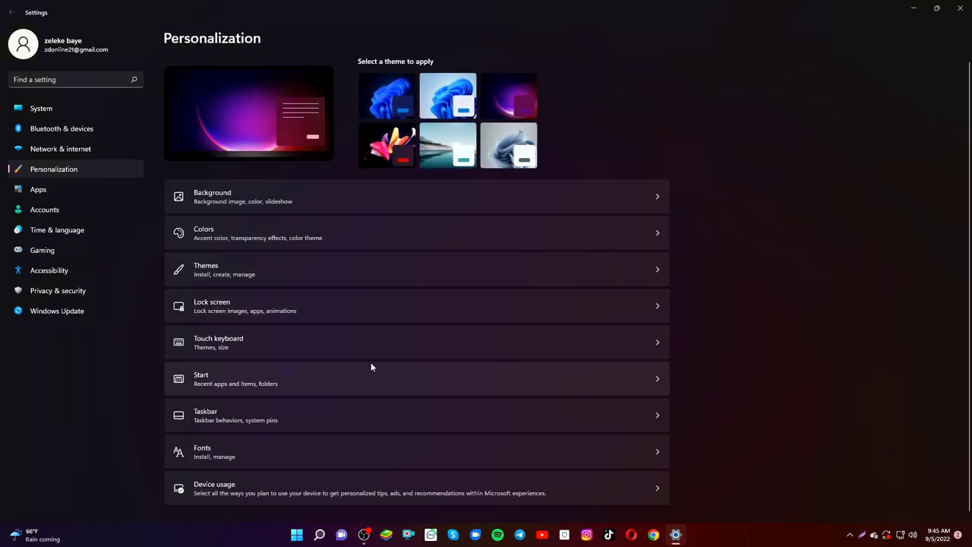
In the Start personalization settings, turn Show most used apps on and back off, and check the Start menu.
{"action": "left_click", "coordinate": [245, 386]}
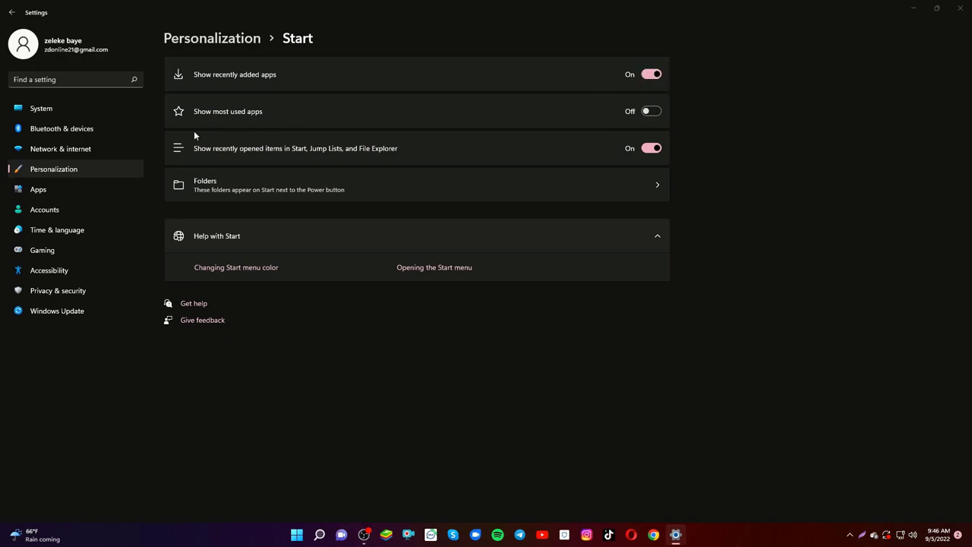
{"action": "left_click", "coordinate": [654, 112]}
{"action": "left_click", "coordinate": [653, 111]}
{"action": "left_click", "coordinate": [297, 536]}
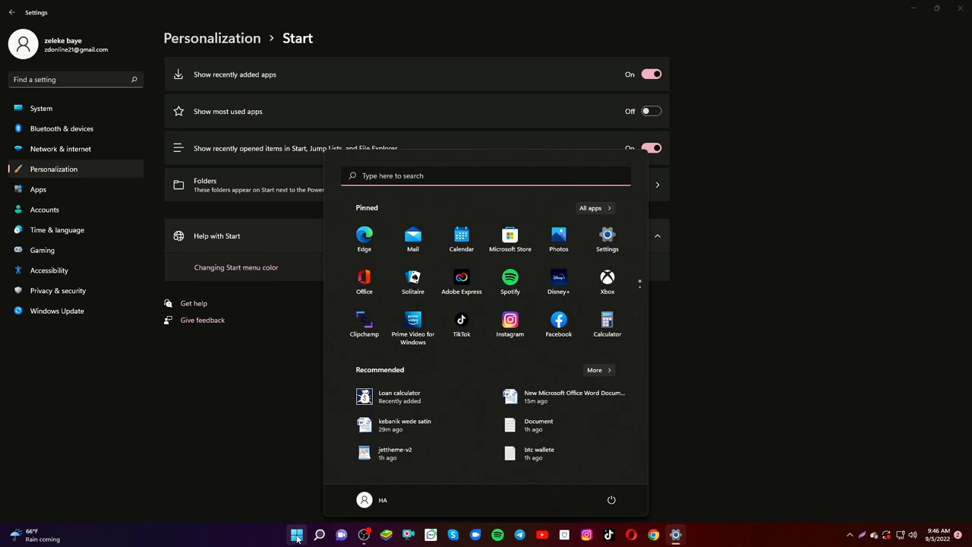
{"action": "left_click", "coordinate": [158, 482]}
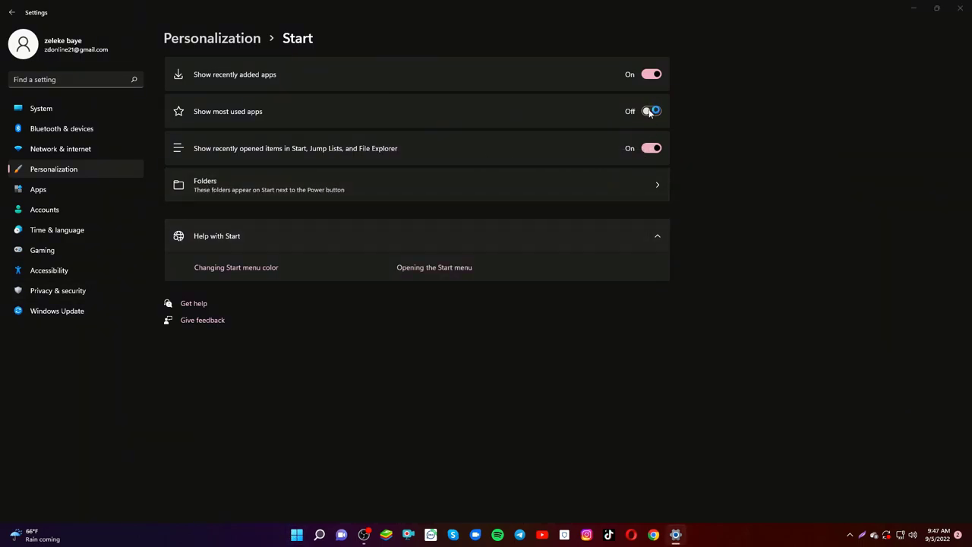
Turn on all folders, from Settings to Personal folder, for display beside the Power button, and check them in the Start menu.
{"action": "left_click", "coordinate": [659, 185]}
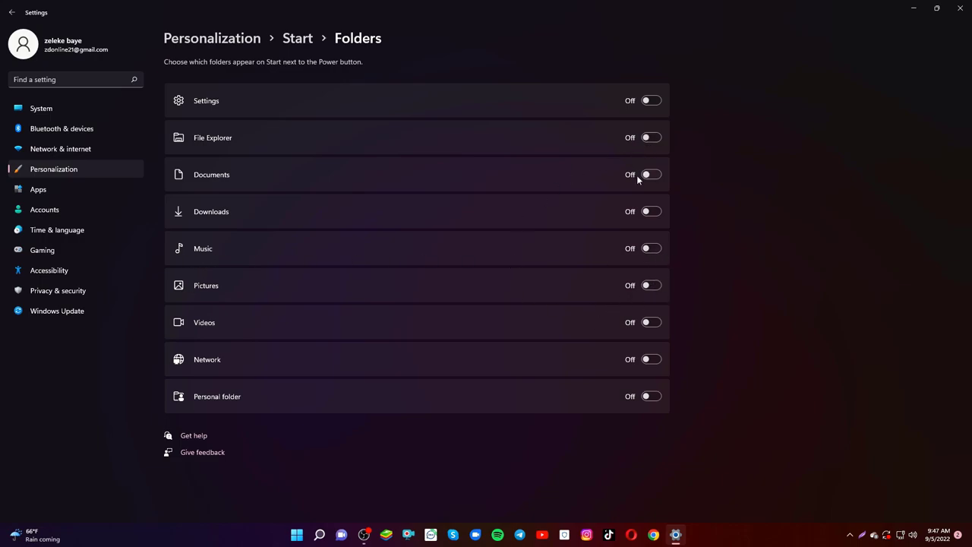
{"action": "left_click", "coordinate": [647, 138]}
{"action": "left_click", "coordinate": [651, 100]}
{"action": "left_click", "coordinate": [648, 212]}
{"action": "left_click", "coordinate": [648, 250]}
{"action": "left_click", "coordinate": [653, 323]}
{"action": "left_click", "coordinate": [652, 360]}
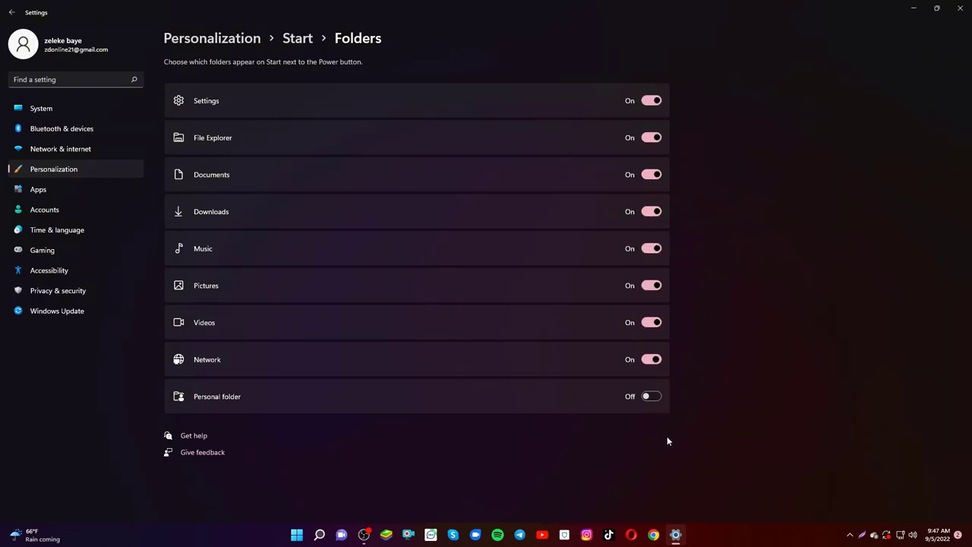
{"action": "left_click", "coordinate": [647, 397]}
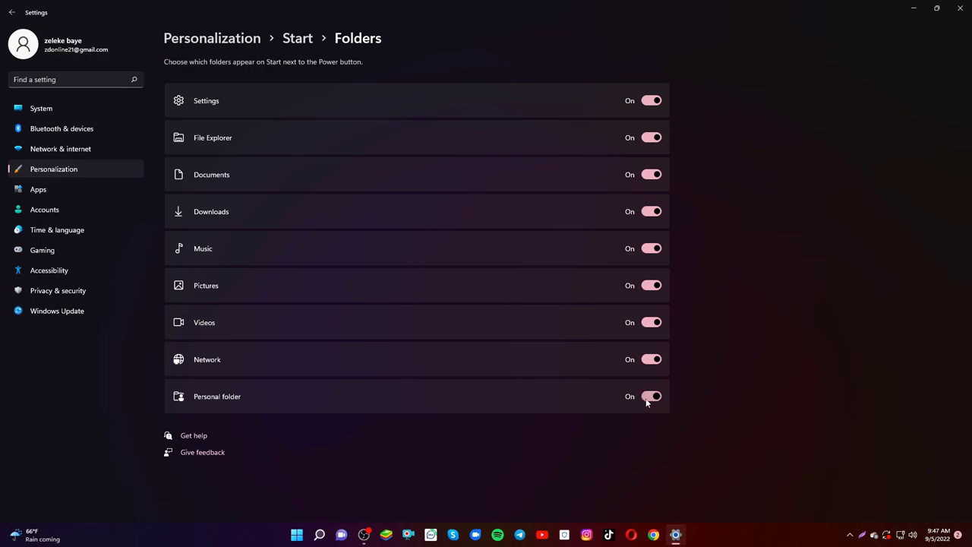
{"action": "left_click", "coordinate": [297, 536]}
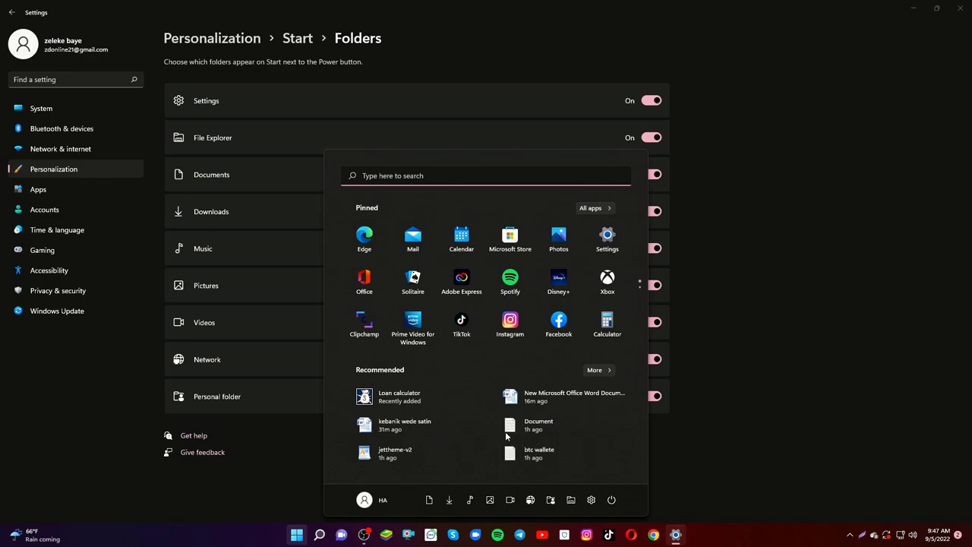
{"action": "left_click", "coordinate": [297, 540]}
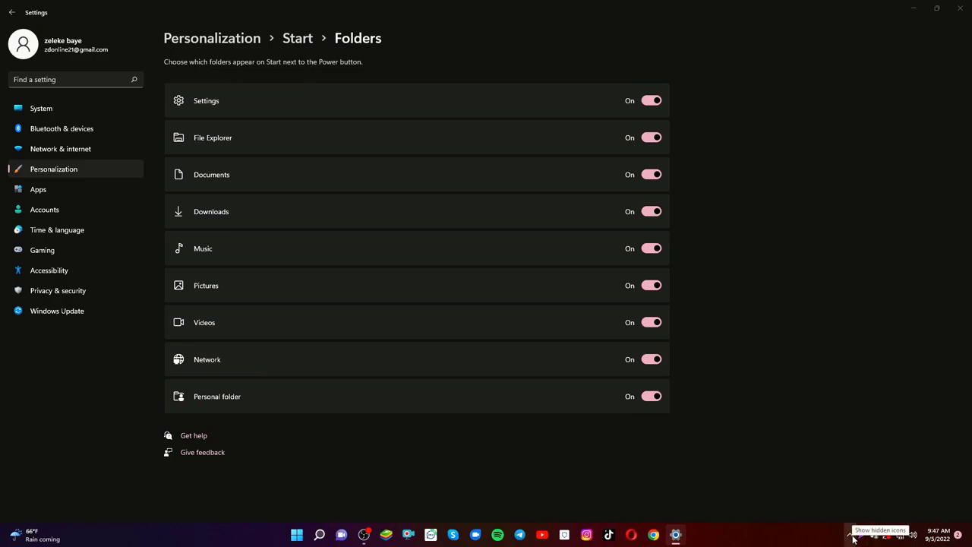
Turn off all the folders shown on Start next to the Power button, from Settings to Personal folder.
{"action": "left_click", "coordinate": [651, 101]}
{"action": "left_click", "coordinate": [651, 138]}
{"action": "left_click", "coordinate": [652, 175]}
{"action": "left_click", "coordinate": [651, 211]}
{"action": "left_click", "coordinate": [651, 249]}
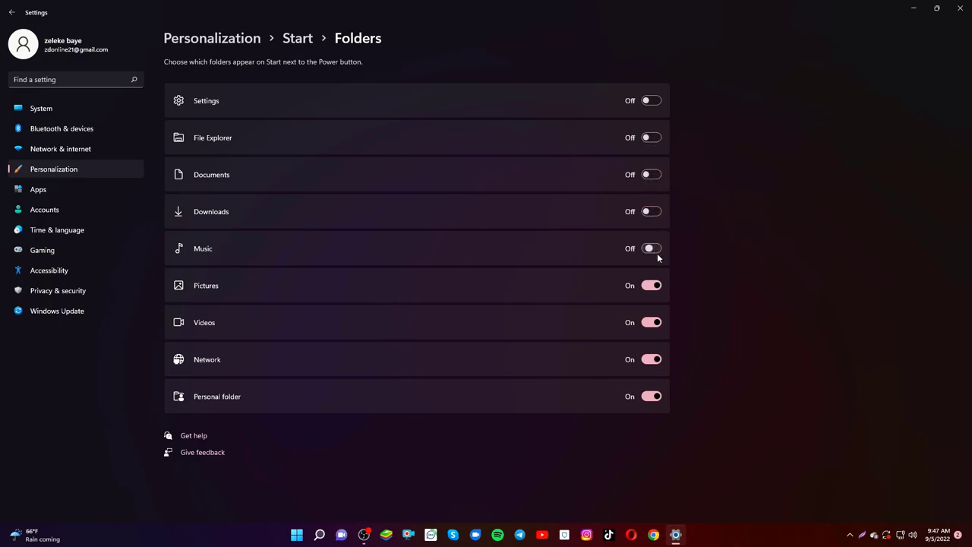
{"action": "left_click", "coordinate": [652, 322]}
{"action": "left_click", "coordinate": [652, 360]}
{"action": "left_click", "coordinate": [654, 397]}
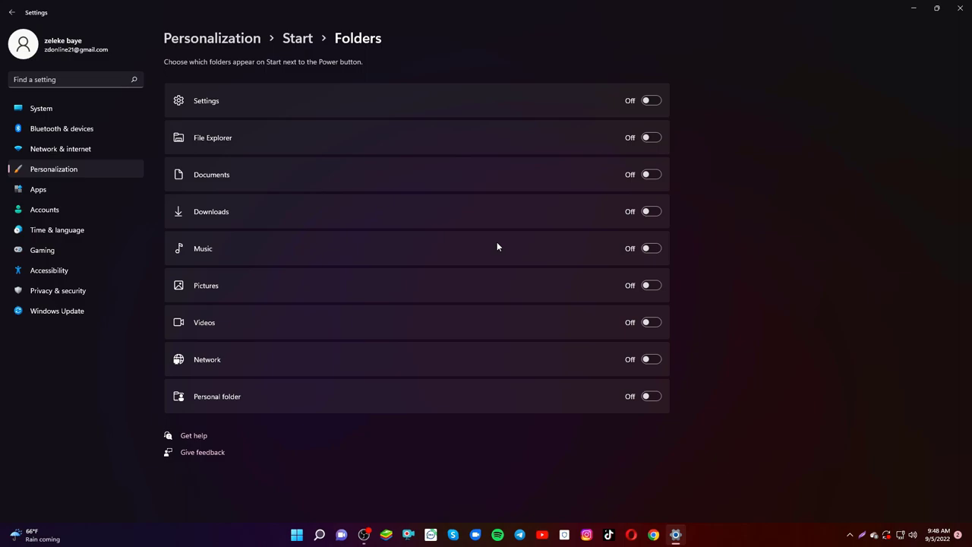
In the taskbar personalization settings, turn the Search item off and back on, and try search from the taskbar.
{"action": "left_click", "coordinate": [11, 12]}
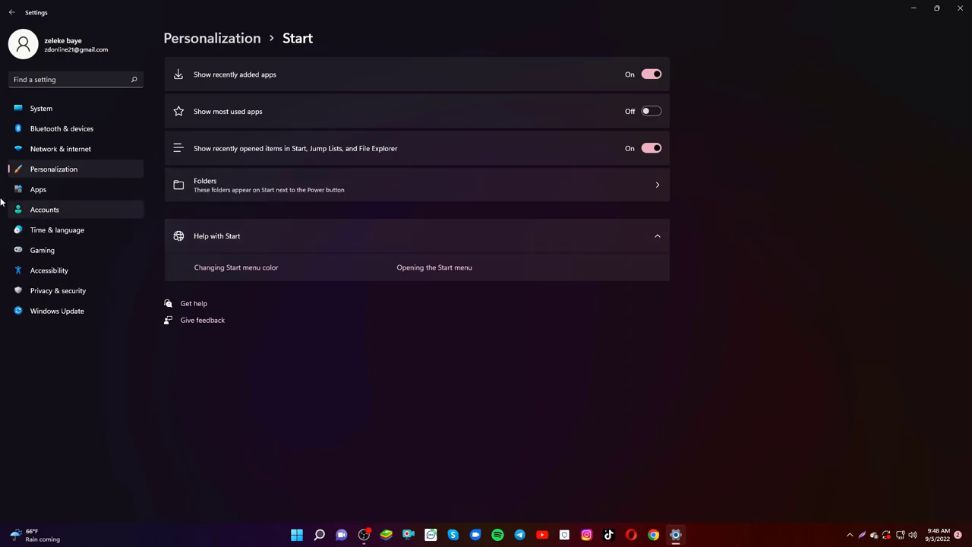
{"action": "left_click", "coordinate": [11, 12]}
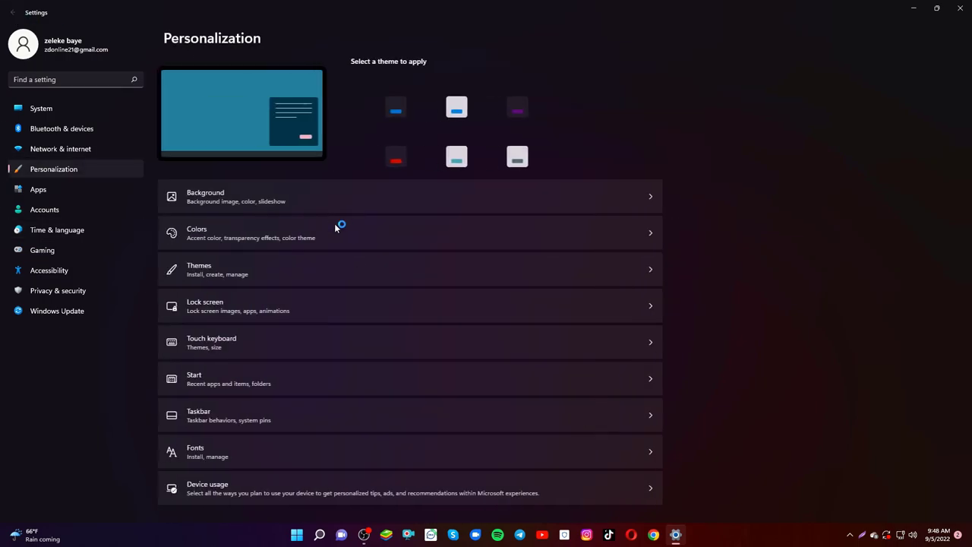
{"action": "left_click", "coordinate": [251, 421]}
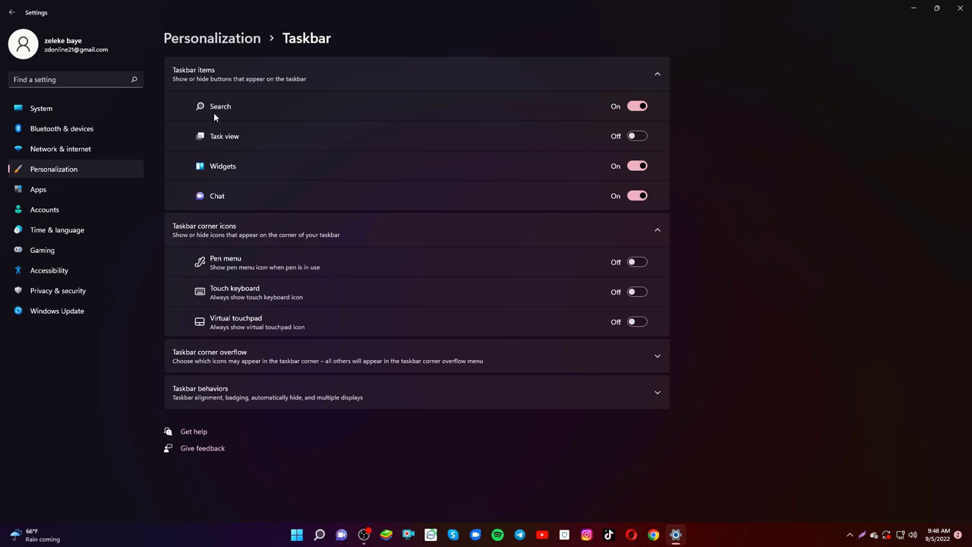
{"action": "left_click", "coordinate": [637, 107]}
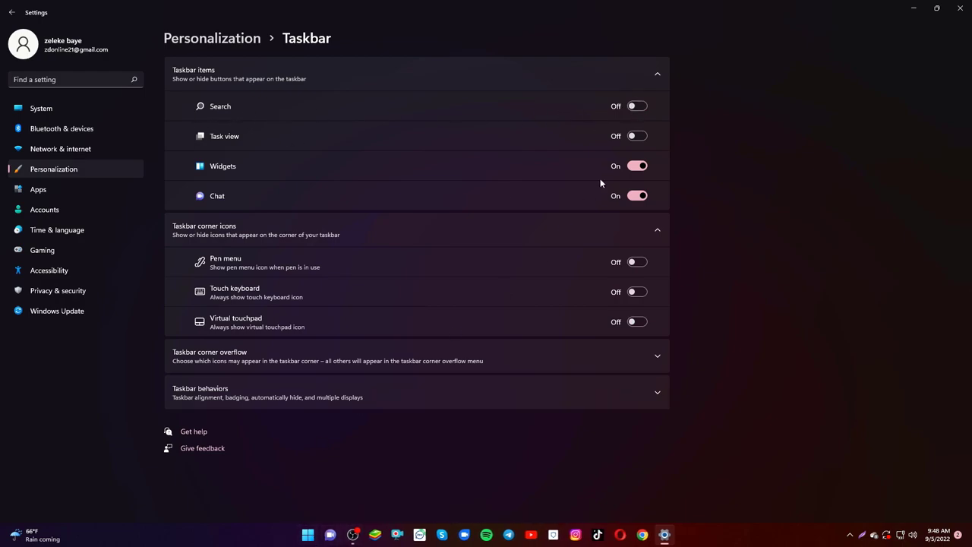
{"action": "left_click", "coordinate": [637, 107]}
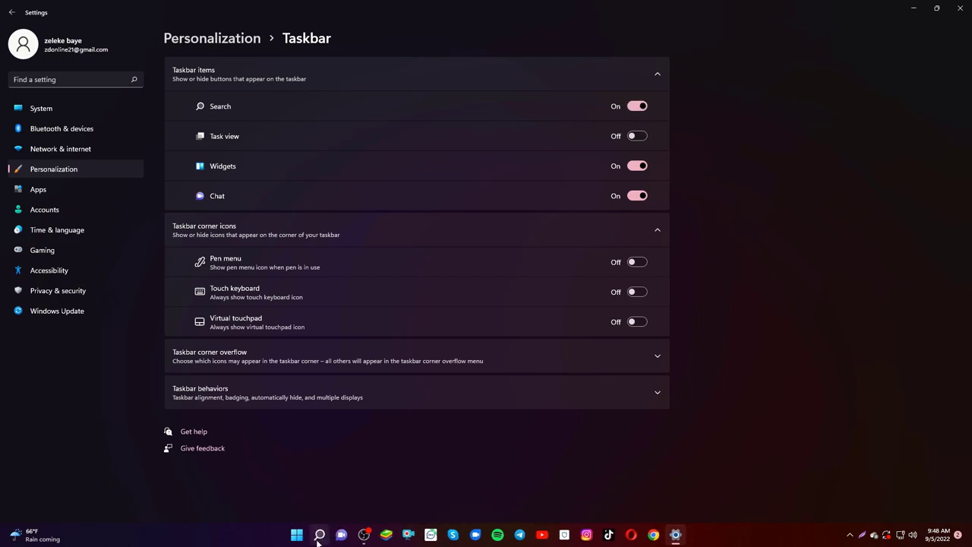
{"action": "mouse_move", "coordinate": [320, 535]}
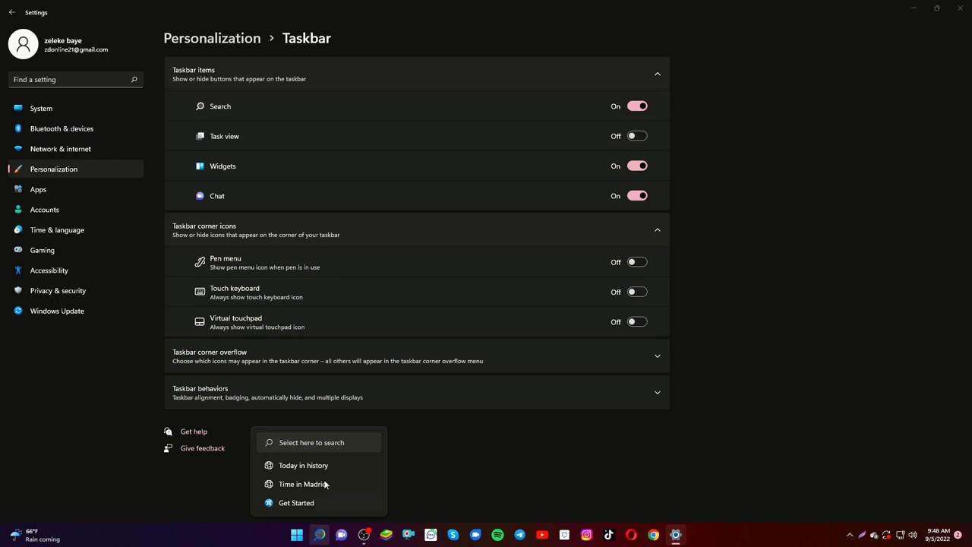
{"action": "left_click", "coordinate": [294, 441]}
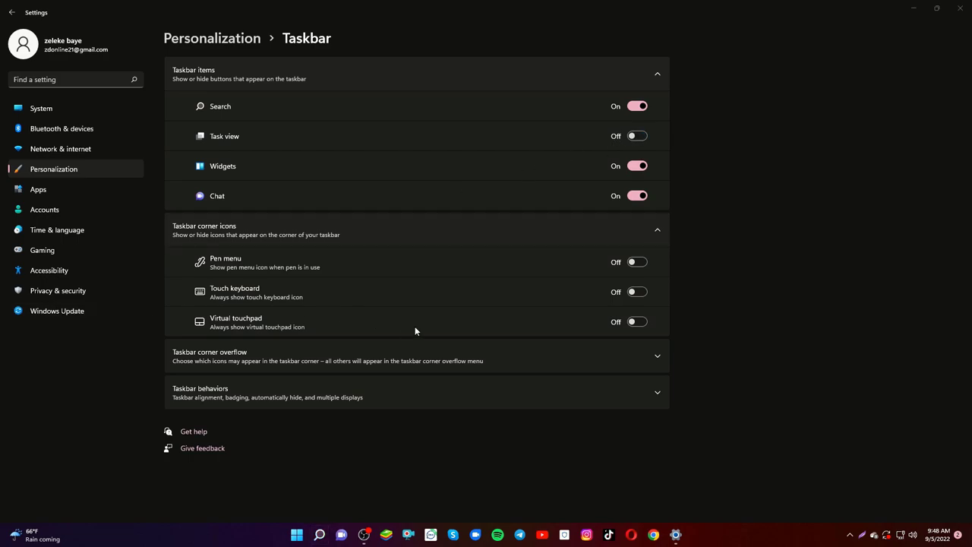
Turn on the Task view taskbar item, toggling it off and on again.
{"action": "left_click", "coordinate": [636, 138]}
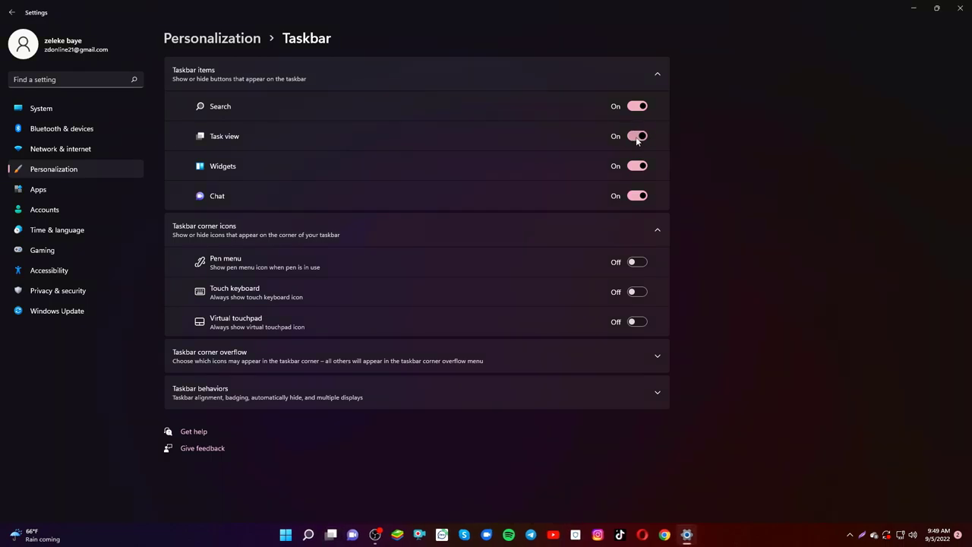
{"action": "left_click", "coordinate": [637, 138]}
{"action": "left_click", "coordinate": [637, 138]}
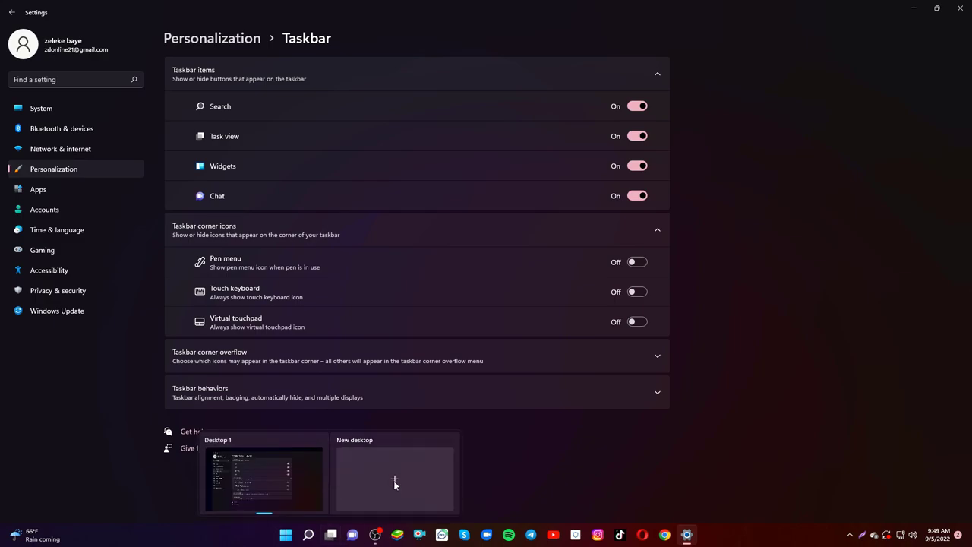
Create three new virtual desktops through Task view, switch to Desktop 2, and return to Desktop 1.
{"action": "left_click", "coordinate": [394, 480]}
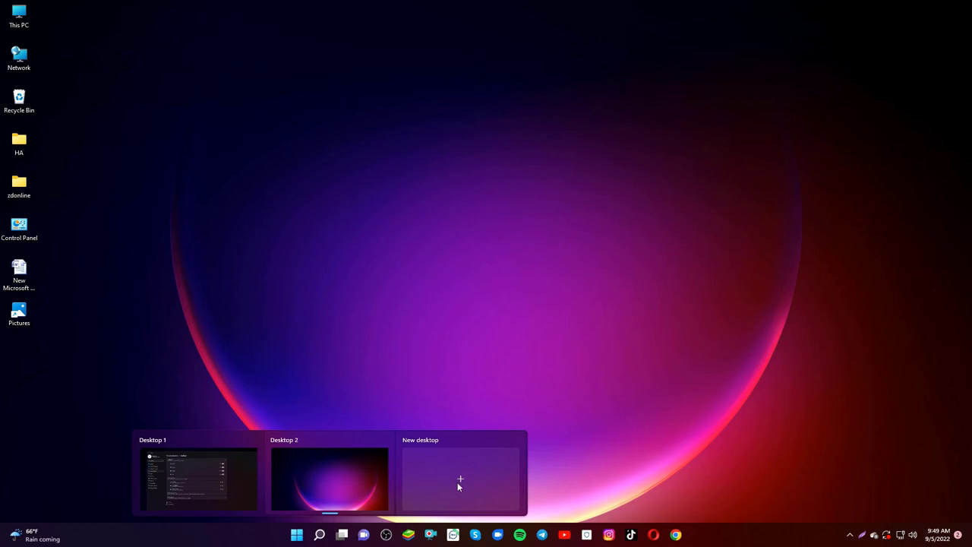
{"action": "left_click", "coordinate": [459, 483]}
{"action": "left_click", "coordinate": [515, 484]}
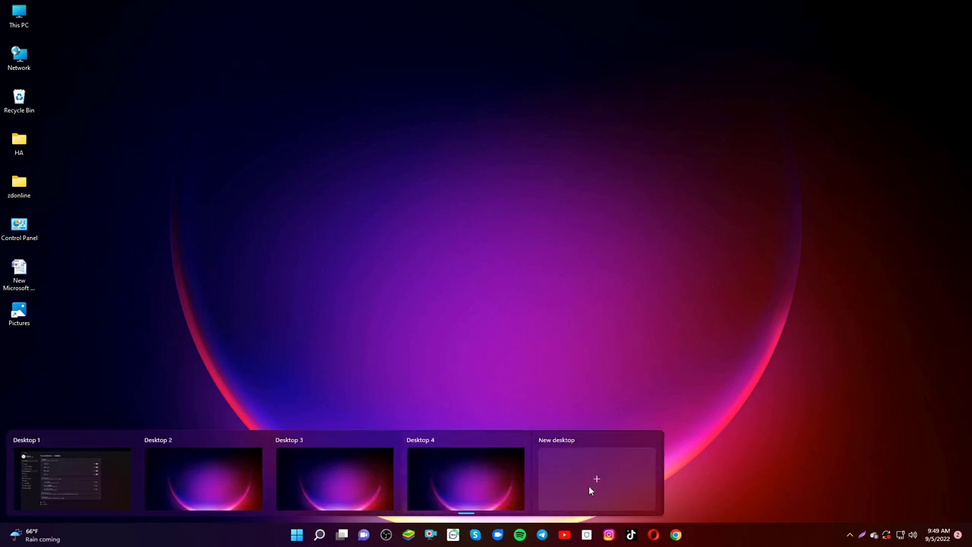
{"action": "left_click", "coordinate": [206, 483]}
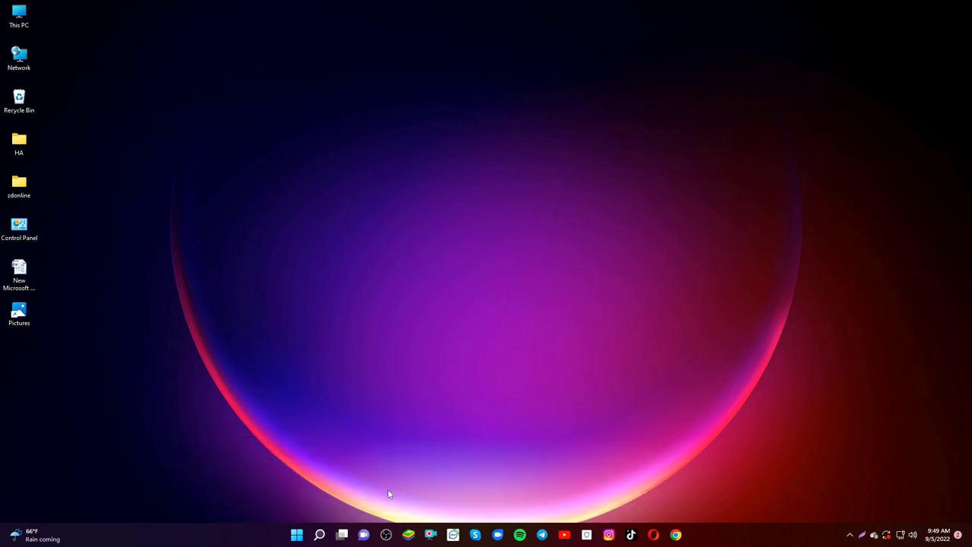
{"action": "mouse_move", "coordinate": [343, 535]}
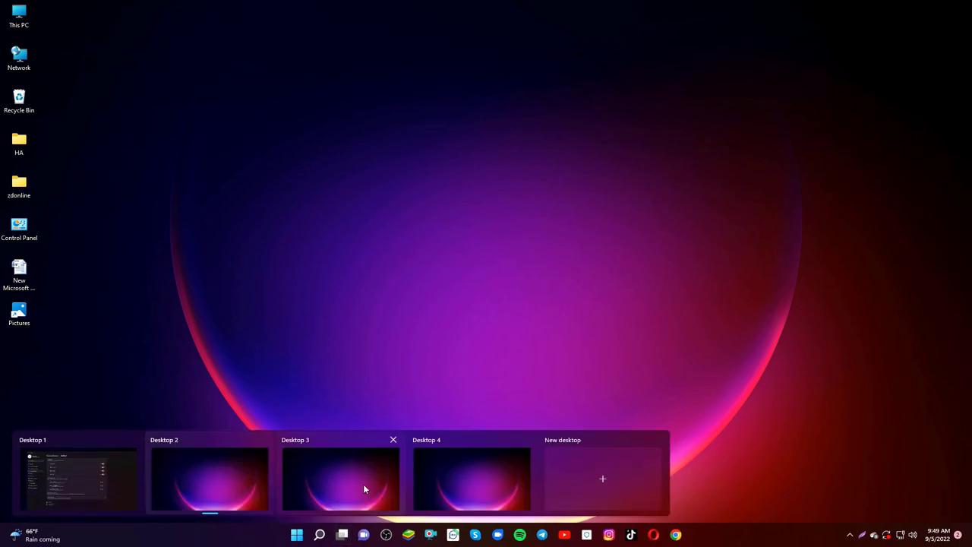
{"action": "left_click", "coordinate": [72, 481]}
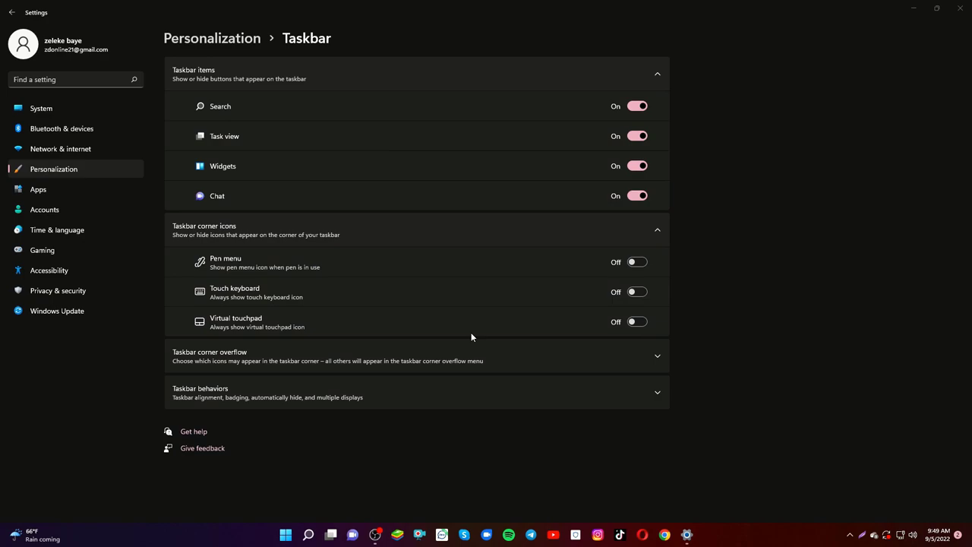
Turn the Task view taskbar item off and back on, and turn the Widgets item off.
{"action": "left_click", "coordinate": [641, 137]}
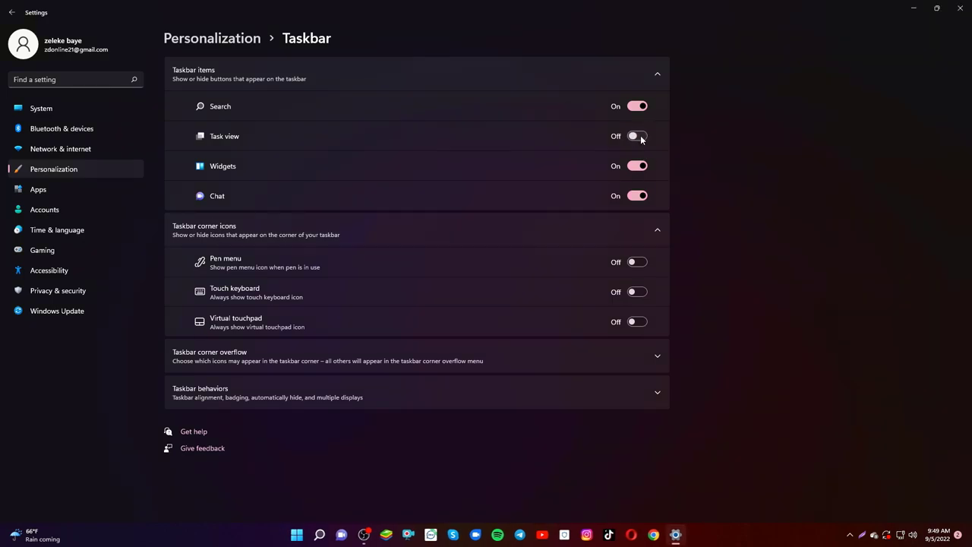
{"action": "left_click", "coordinate": [641, 138]}
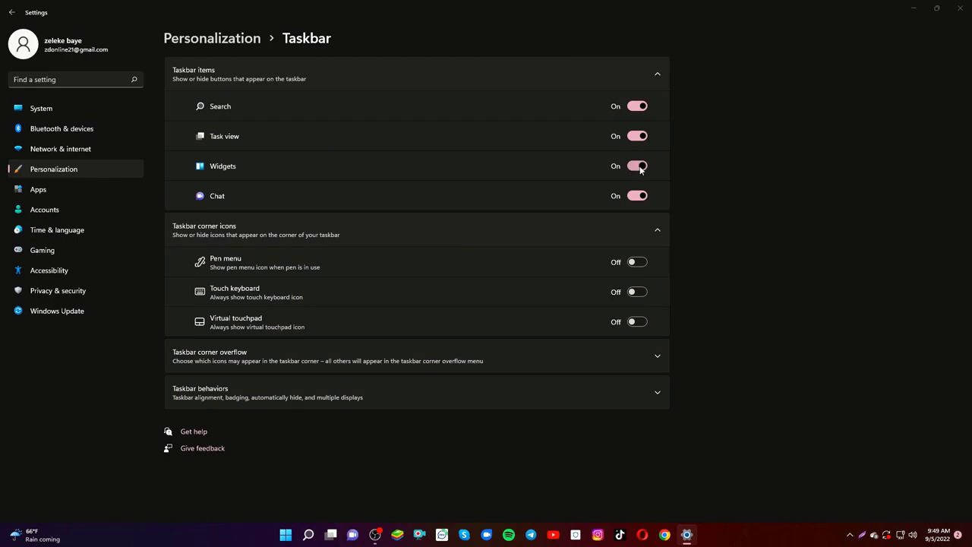
{"action": "left_click", "coordinate": [641, 166]}
{"action": "left_click", "coordinate": [641, 166]}
{"action": "mouse_move", "coordinate": [27, 541]}
{"action": "left_click", "coordinate": [637, 168]}
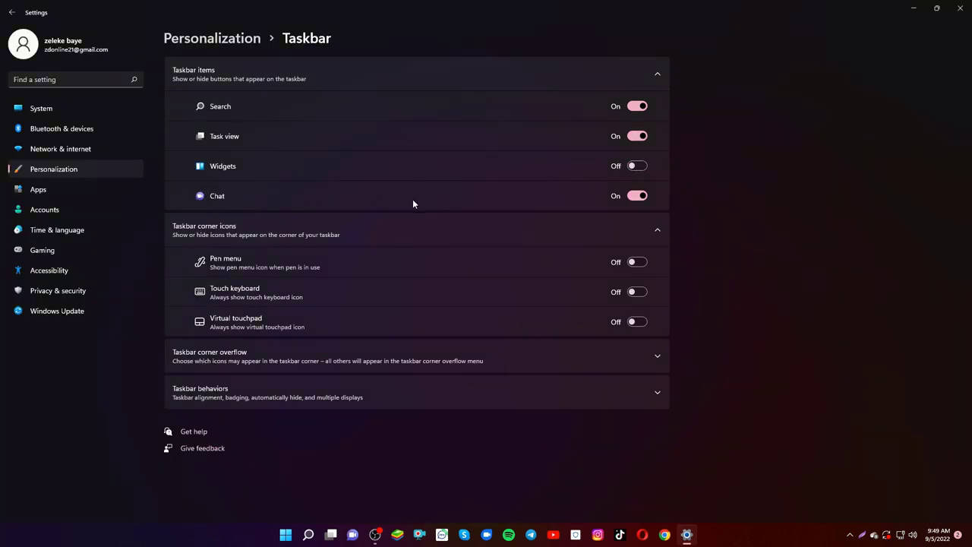
Toggle the Chat taskbar item several times and leave it off.
{"action": "left_click", "coordinate": [637, 197]}
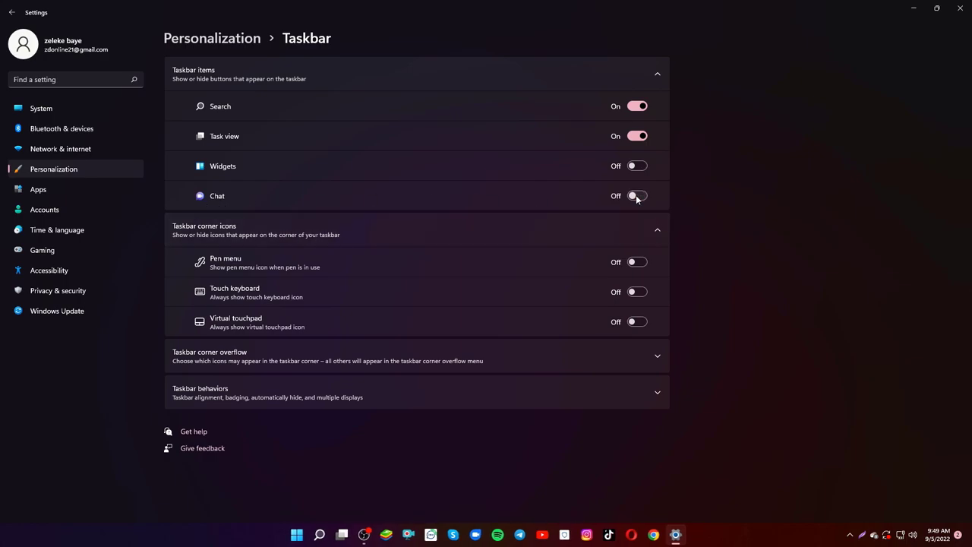
{"action": "left_click", "coordinate": [637, 197]}
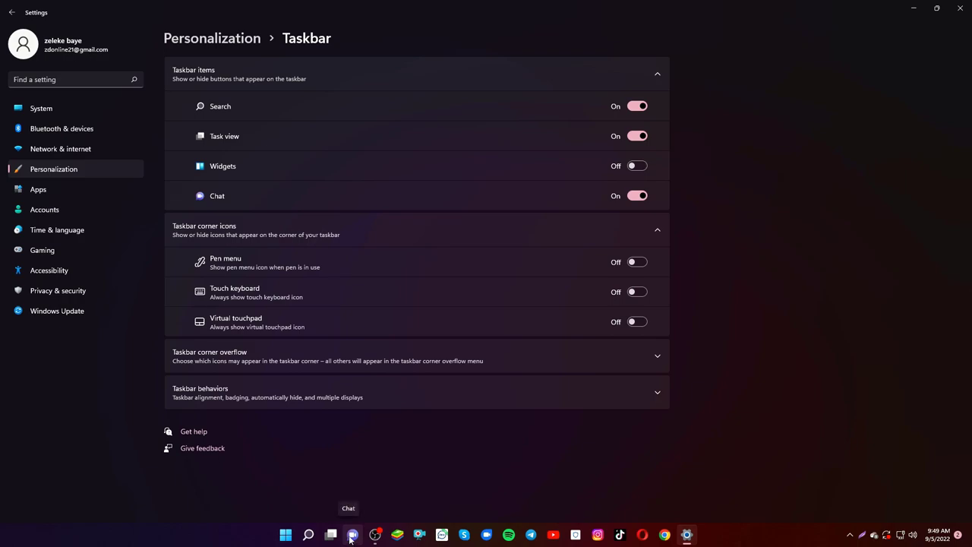
{"action": "left_click", "coordinate": [636, 197]}
{"action": "left_click", "coordinate": [636, 197]}
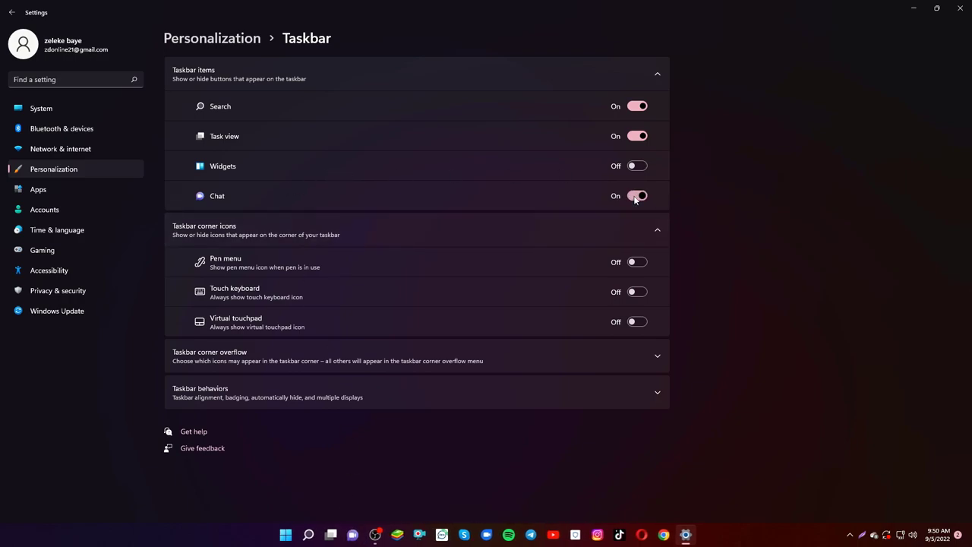
{"action": "left_click", "coordinate": [636, 197]}
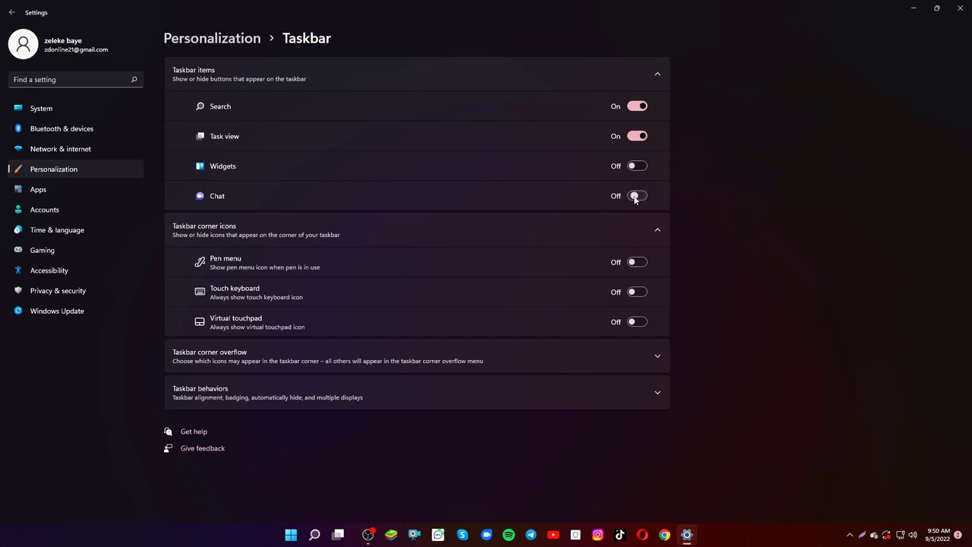
{"action": "left_click", "coordinate": [225, 266]}
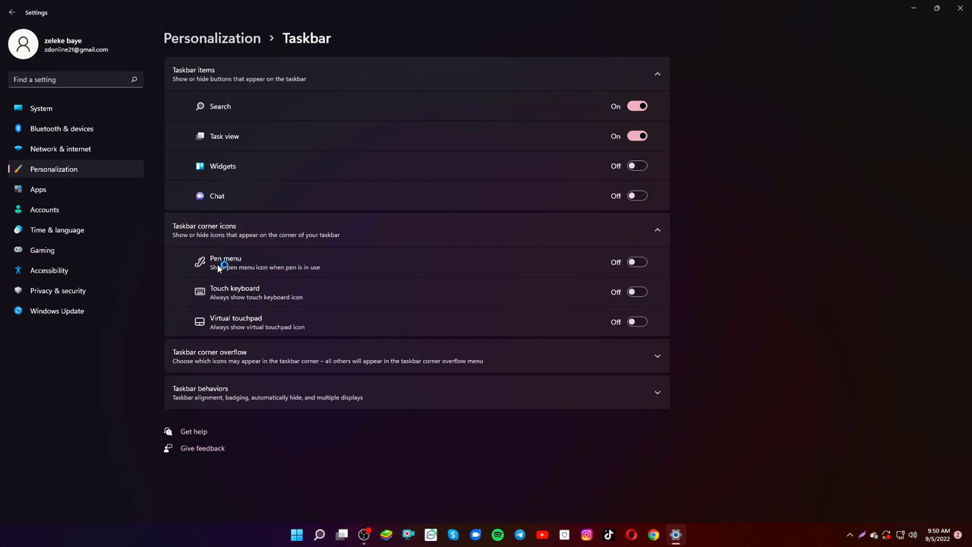
Try the Pen menu and Touch keyboard taskbar corner icons on and off, leaving both turned off.
{"action": "left_click", "coordinate": [283, 255]}
{"action": "left_click", "coordinate": [634, 264]}
{"action": "left_click", "coordinate": [636, 263]}
{"action": "left_click", "coordinate": [642, 293]}
{"action": "left_click", "coordinate": [642, 294]}
{"action": "left_click", "coordinate": [643, 294]}
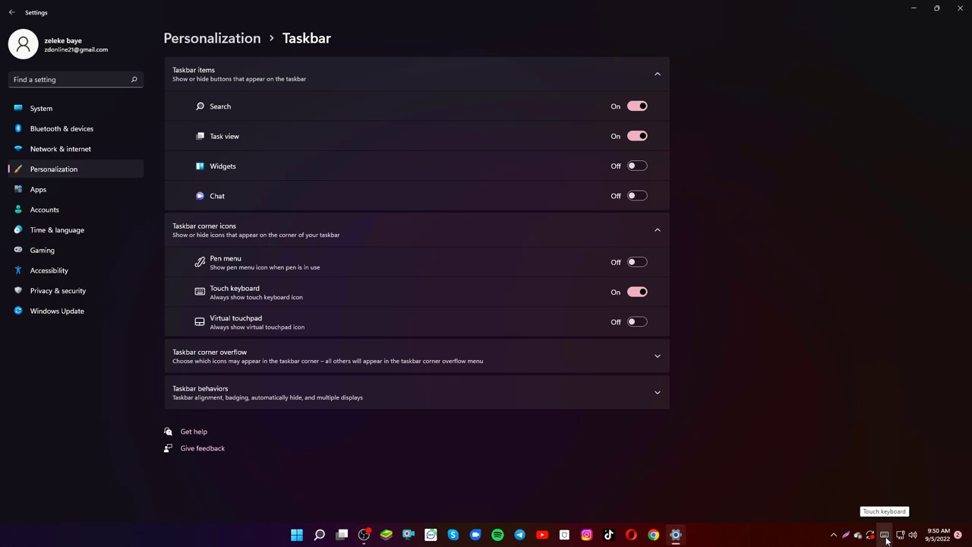
{"action": "left_click", "coordinate": [643, 293]}
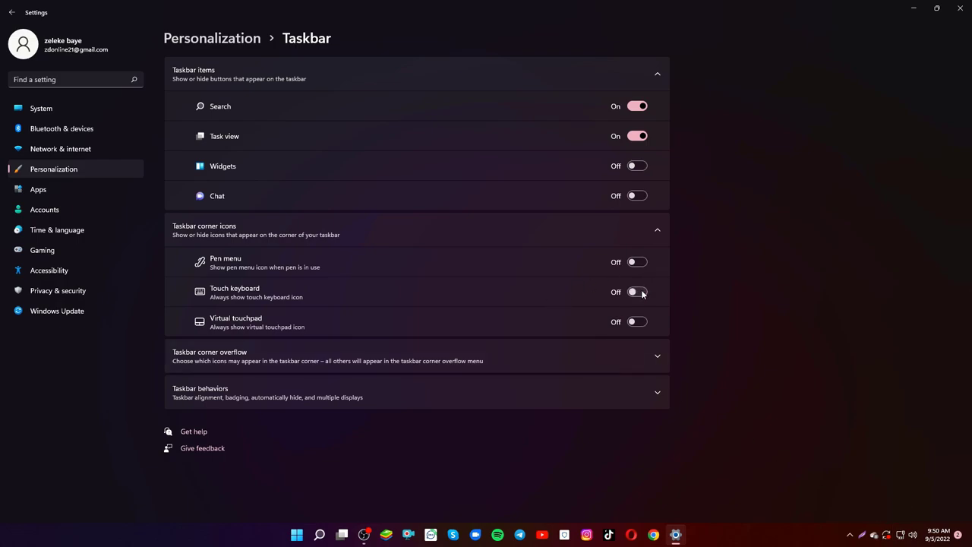
{"action": "left_click", "coordinate": [632, 262]}
{"action": "left_click", "coordinate": [632, 262]}
Toggle the Virtual touchpad taskbar corner icon on and off twice, leaving it off.
{"action": "left_click", "coordinate": [636, 323]}
{"action": "left_click", "coordinate": [637, 323]}
{"action": "left_click", "coordinate": [635, 323]}
{"action": "left_click", "coordinate": [630, 324]}
Examine the Fonts personalization page, from the font installation area through the available fonts to the related settings.
{"action": "left_click", "coordinate": [11, 12]}
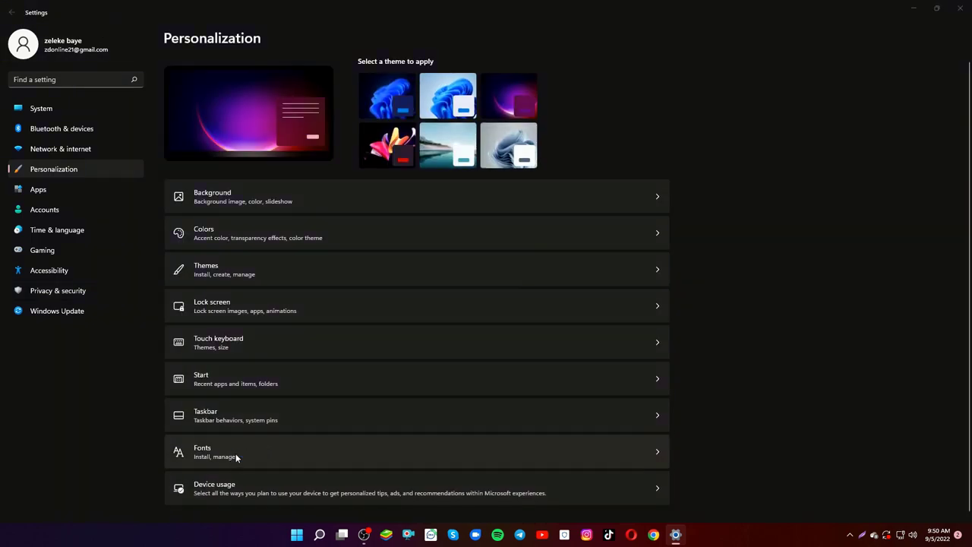
{"action": "left_click", "coordinate": [236, 457]}
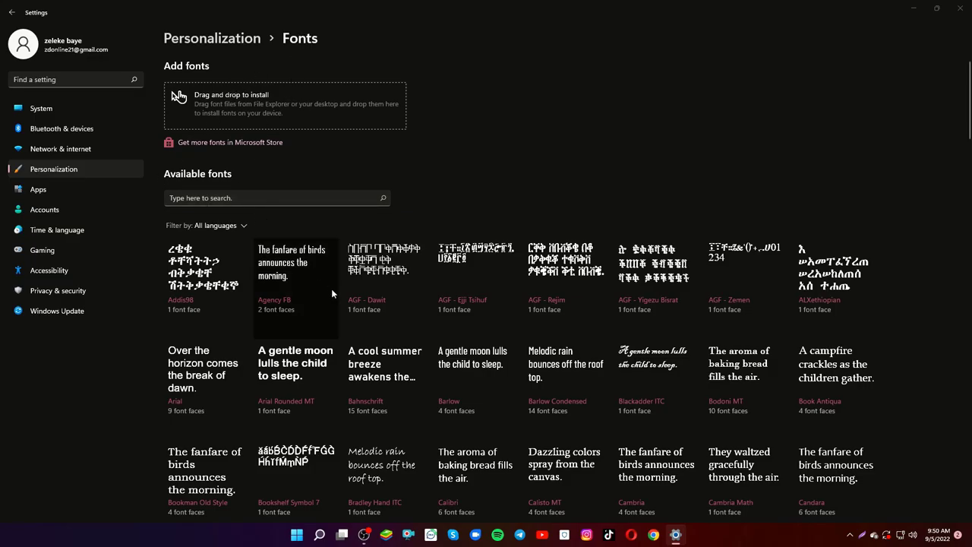
{"action": "scroll", "coordinate": [332, 288], "scroll_direction": "down", "scroll_amount": 10}
{"action": "scroll", "coordinate": [502, 337], "scroll_direction": "down", "scroll_amount": 10}
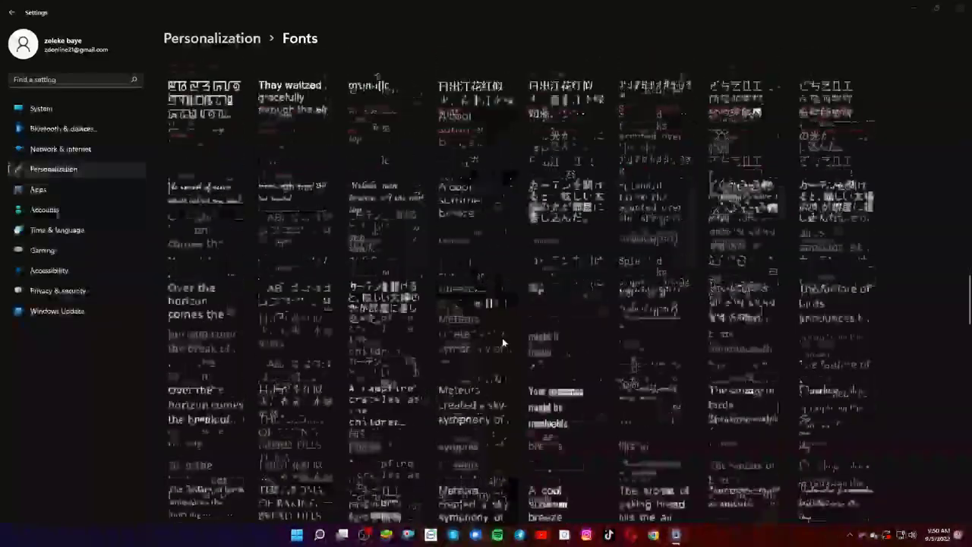
{"action": "scroll", "coordinate": [482, 333], "scroll_direction": "down", "scroll_amount": 5}
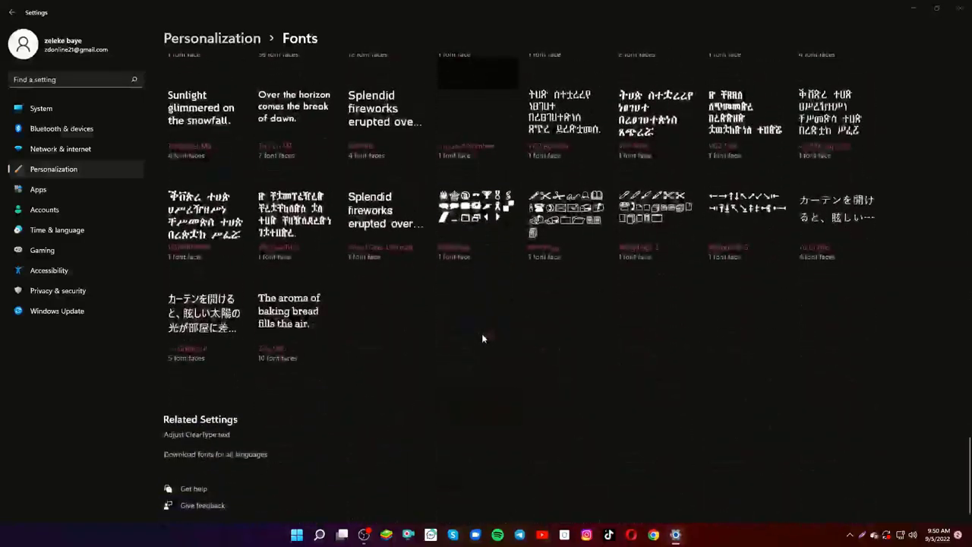
{"action": "scroll", "coordinate": [482, 333], "scroll_direction": "up", "scroll_amount": 10}
{"action": "scroll", "coordinate": [481, 334], "scroll_direction": "down", "scroll_amount": 10}
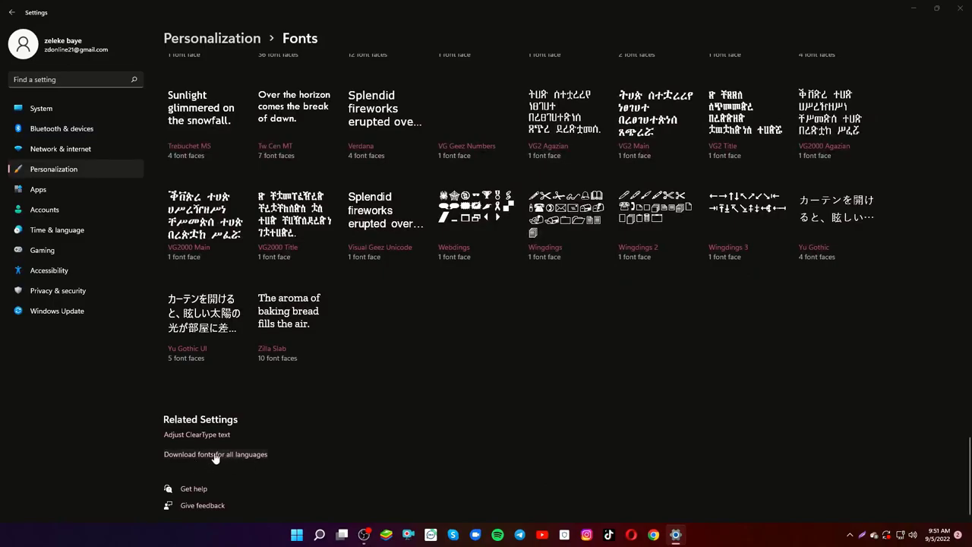
{"action": "scroll", "coordinate": [216, 457], "scroll_direction": "up", "scroll_amount": 15}
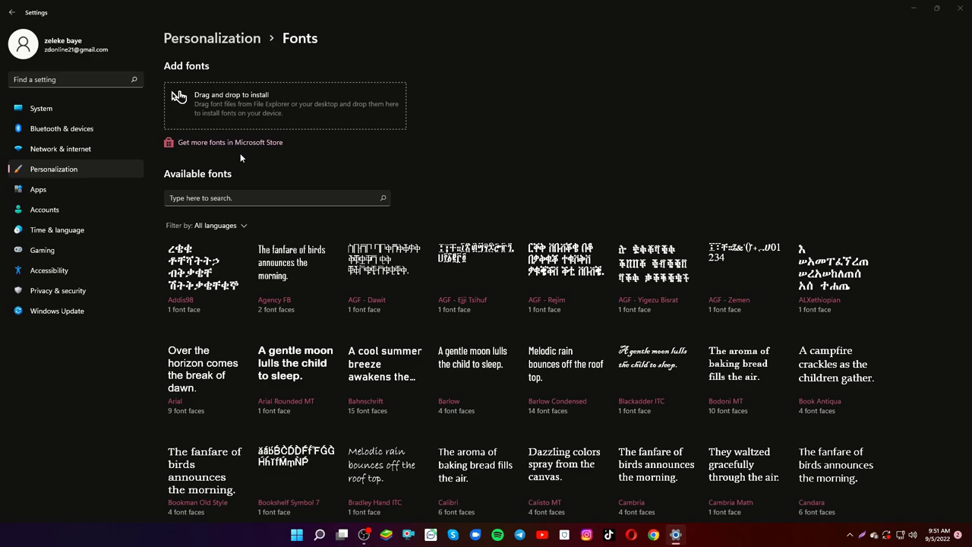
{"action": "left_click", "coordinate": [11, 12]}
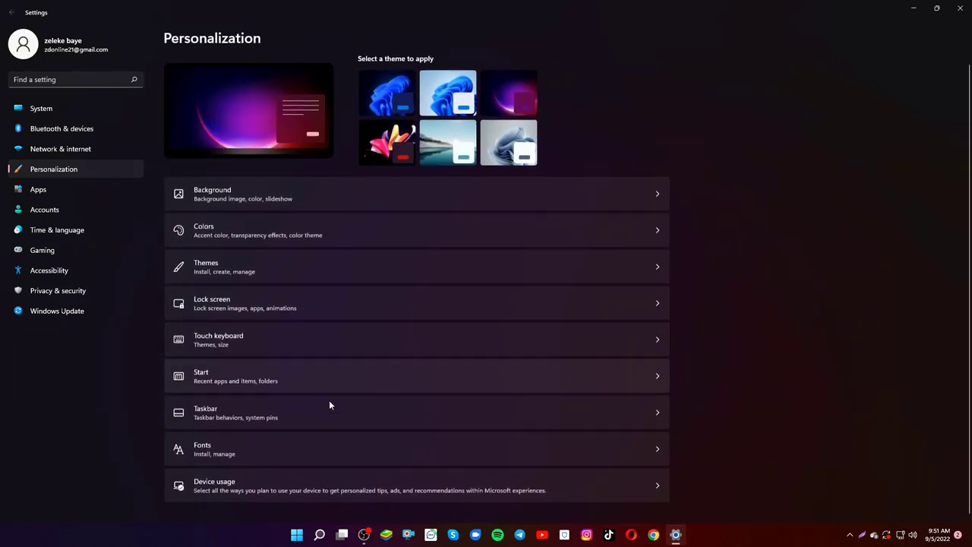
Try the Gaming and Family device usage options on and off, leave both off, and close Settings.
{"action": "left_click", "coordinate": [232, 490]}
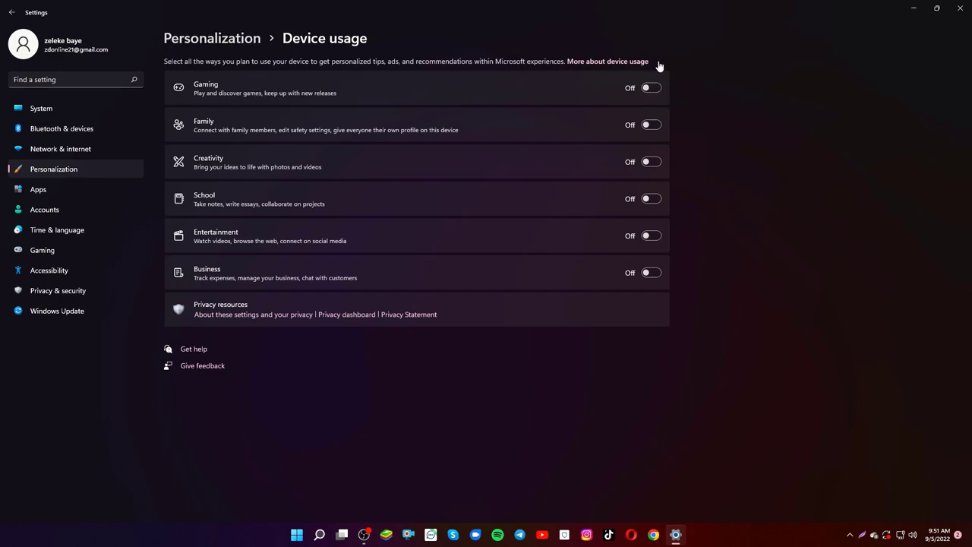
{"action": "left_click", "coordinate": [648, 89]}
{"action": "left_click", "coordinate": [648, 89]}
{"action": "left_click", "coordinate": [650, 125]}
{"action": "left_click", "coordinate": [648, 126]}
{"action": "left_click", "coordinate": [11, 12]}
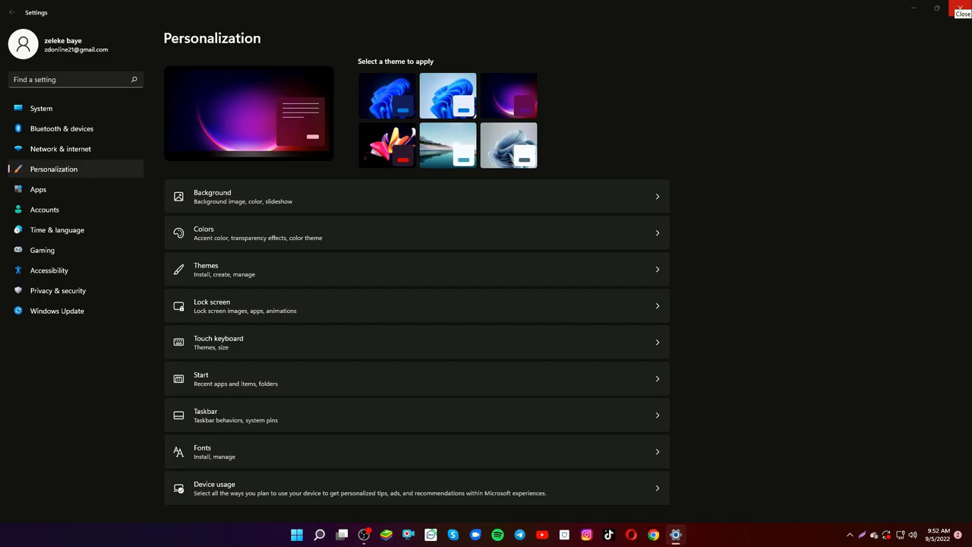
{"action": "left_click", "coordinate": [962, 9]}
Open Control Panel from the desktop, show its items as small icons, and restore the maximized window to a smaller size.
{"action": "right_click", "coordinate": [247, 173]}
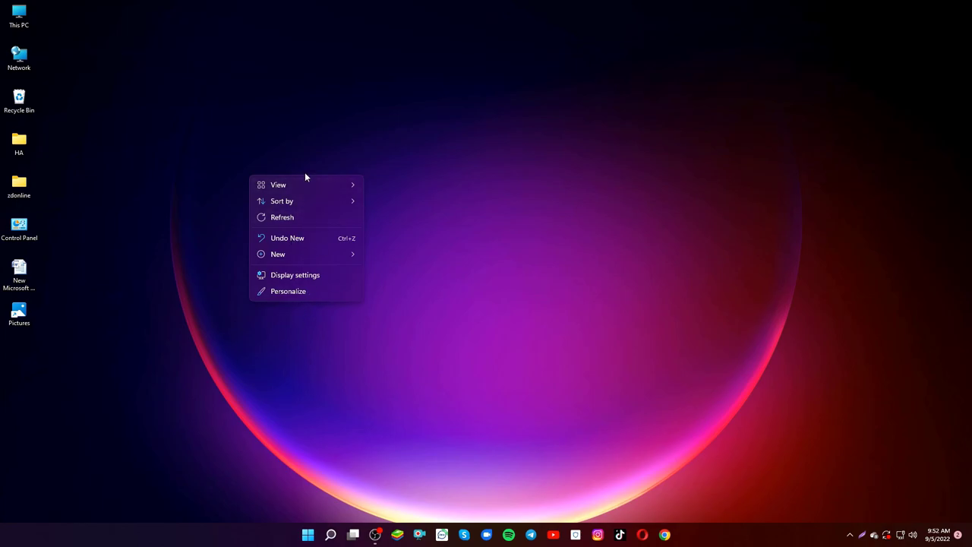
{"action": "double_click", "coordinate": [19, 228]}
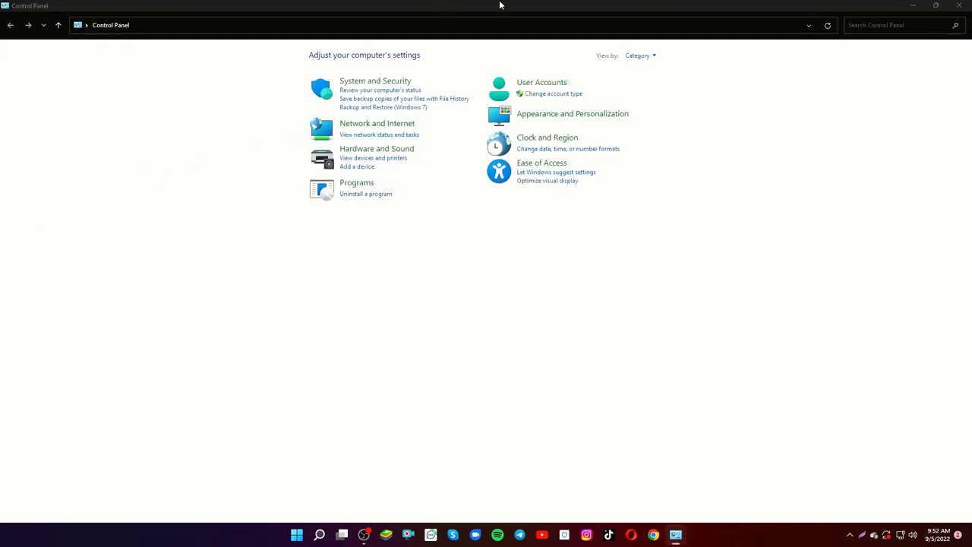
{"action": "left_click", "coordinate": [640, 56]}
{"action": "left_click", "coordinate": [660, 96]}
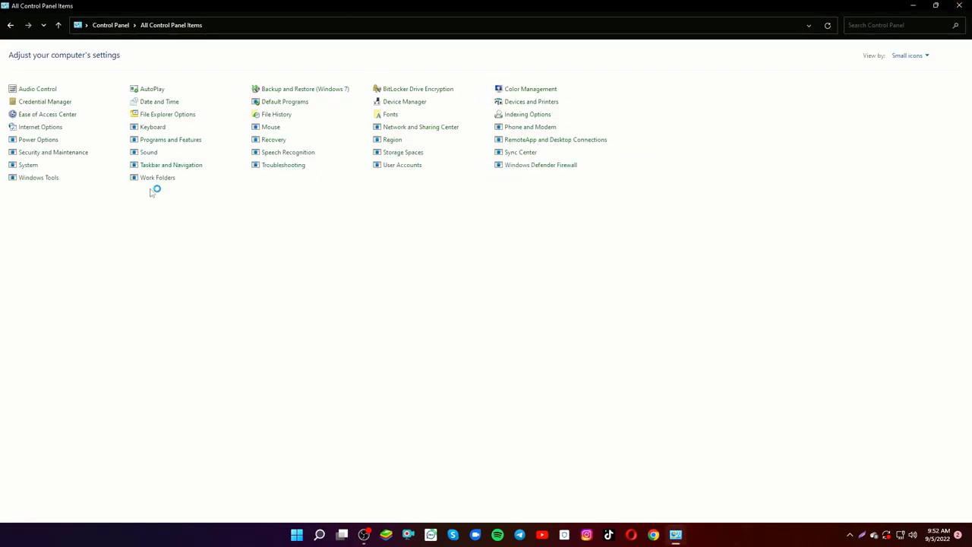
{"action": "left_click_drag", "start_coordinate": [734, 2], "coordinate": [560, 24]}
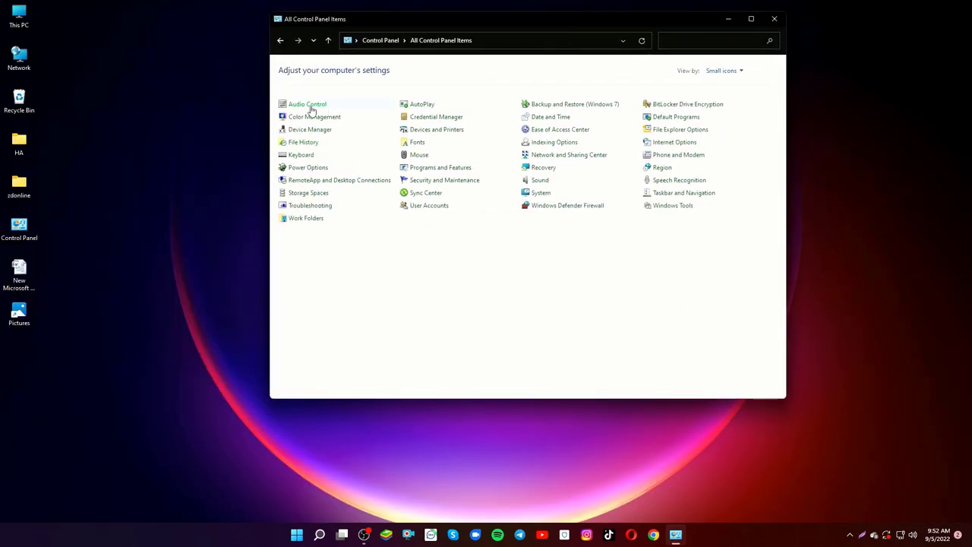
Open Audio Control, widen the Control Panel window on both sides, and bring the Audio Control window to the front.
{"action": "left_click", "coordinate": [311, 105]}
{"action": "left_click_drag", "start_coordinate": [787, 109], "coordinate": [961, 109]}
{"action": "left_click_drag", "start_coordinate": [269, 225], "coordinate": [143, 225]}
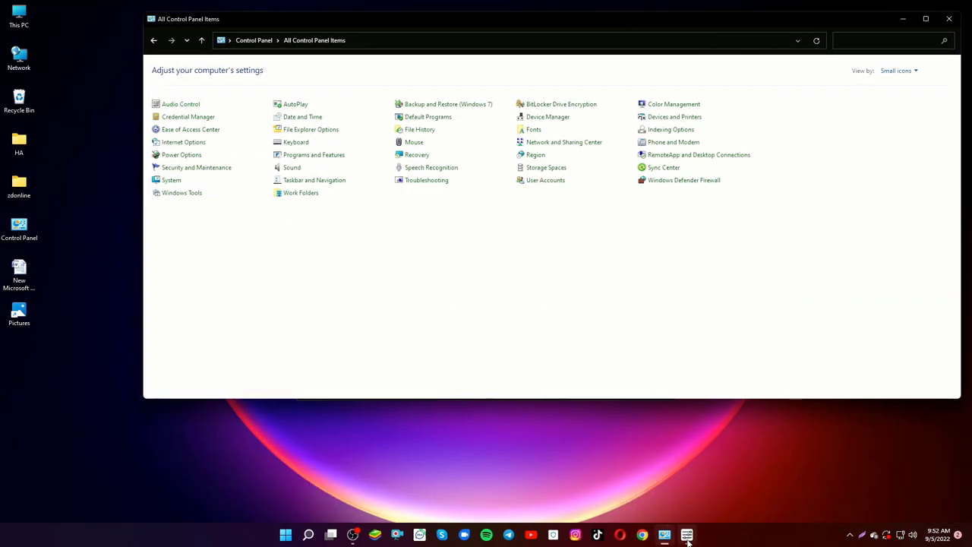
{"action": "left_click", "coordinate": [688, 539]}
Review Audio Control's listening experience, speaker configuration, room correction, recording and advanced settings, and close it.
{"action": "left_click", "coordinate": [388, 168]}
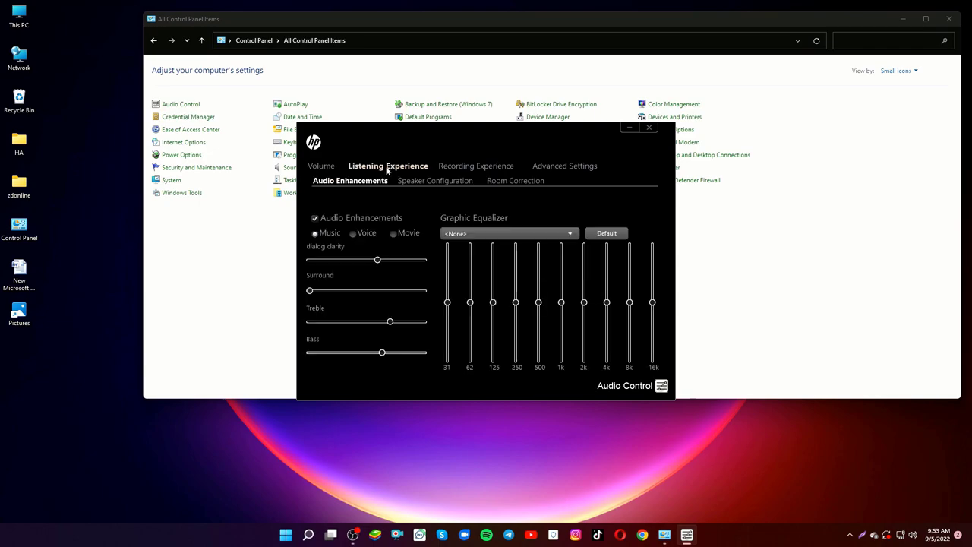
{"action": "left_click", "coordinate": [435, 181]}
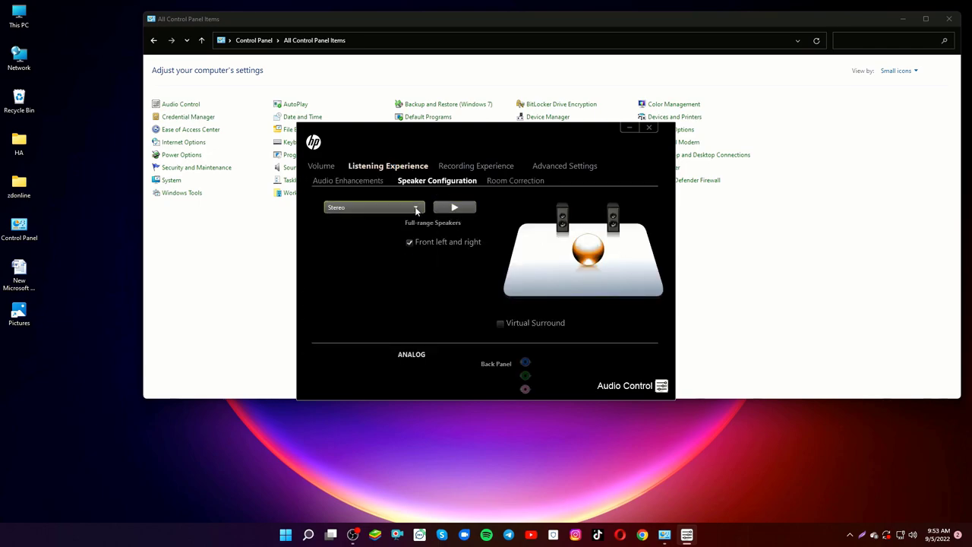
{"action": "left_click", "coordinate": [416, 210]}
{"action": "left_click", "coordinate": [517, 181]}
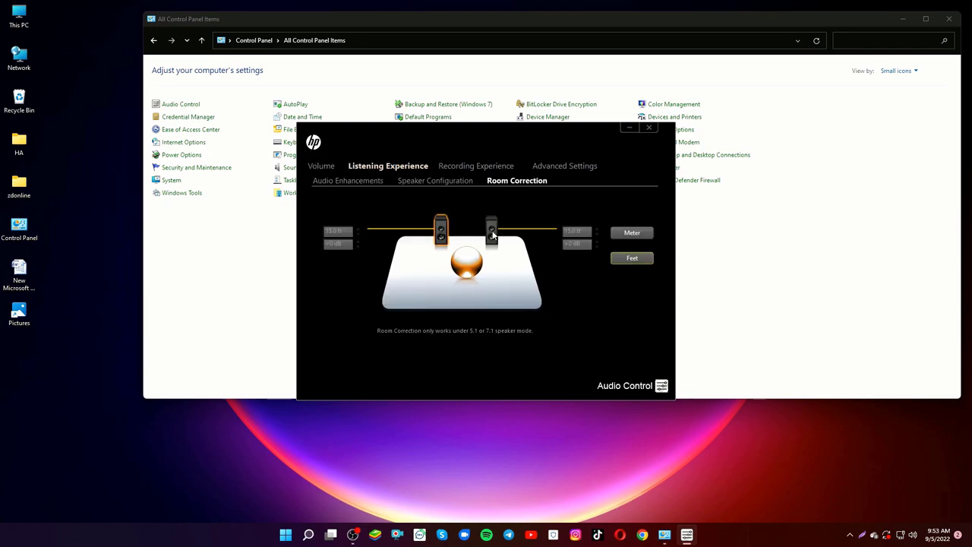
{"action": "left_click", "coordinate": [477, 166]}
{"action": "left_click", "coordinate": [562, 167]}
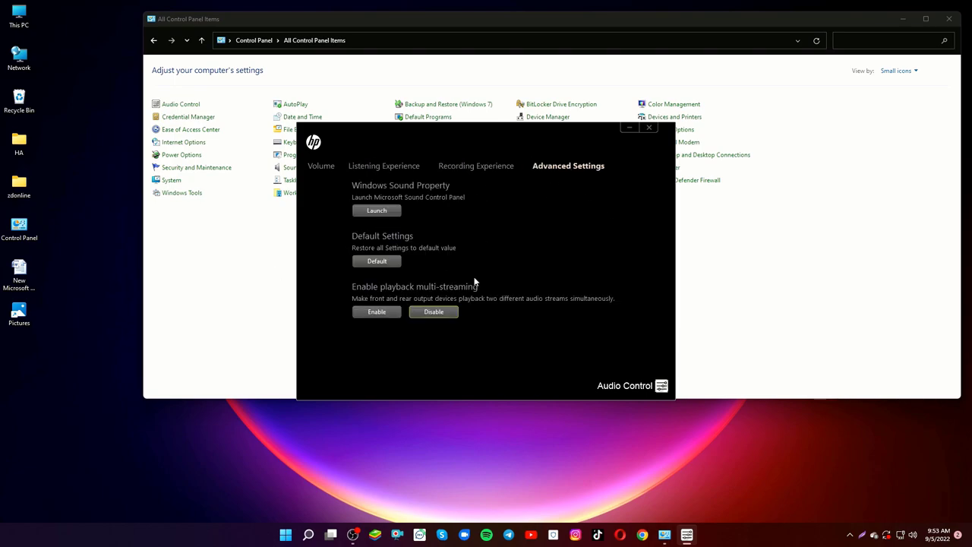
{"action": "left_click", "coordinate": [649, 127]}
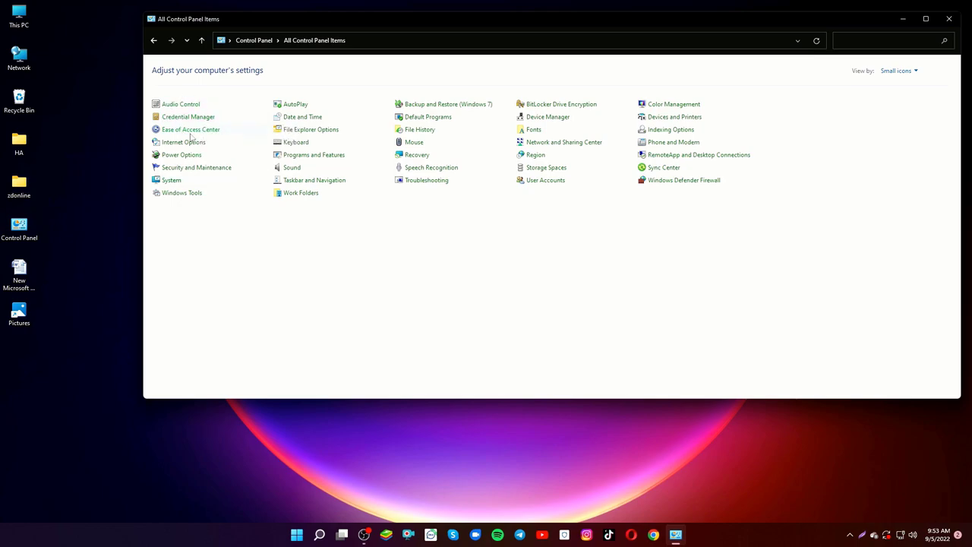
Review the computer's System About information from Control Panel, visit Bluetooth & devices, and close Settings.
{"action": "left_click", "coordinate": [173, 184]}
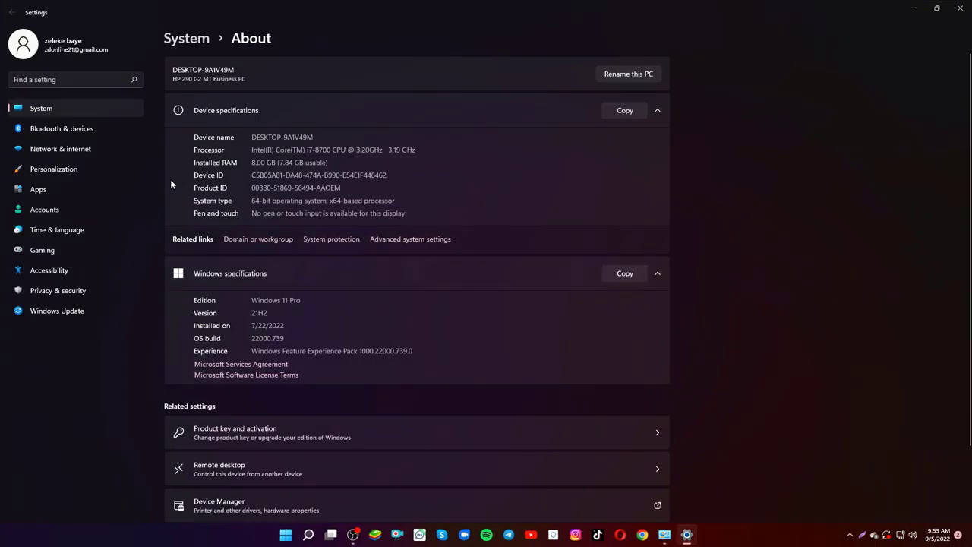
{"action": "scroll", "coordinate": [172, 183], "scroll_direction": "down", "scroll_amount": 2}
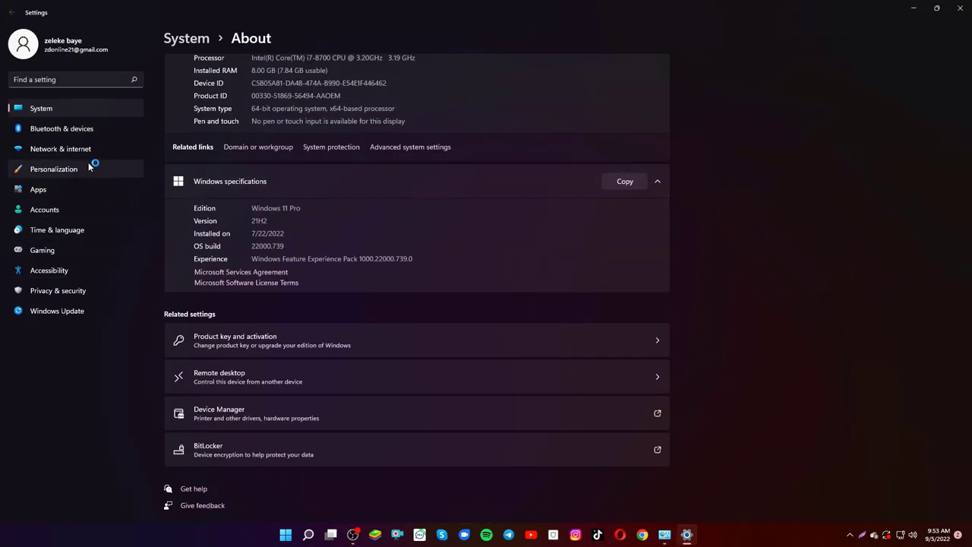
{"action": "left_click", "coordinate": [80, 130]}
{"action": "key", "text": "alt+F4"}
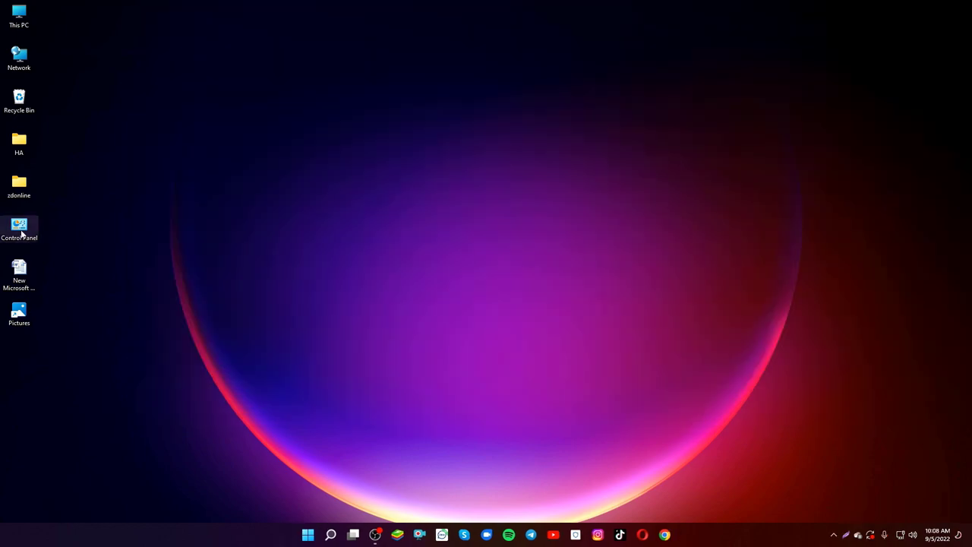
Reopen Control Panel from the desktop, switch it to Category view, and show Devices and Printers.
{"action": "right_click", "coordinate": [20, 231]}
{"action": "left_click", "coordinate": [51, 238]}
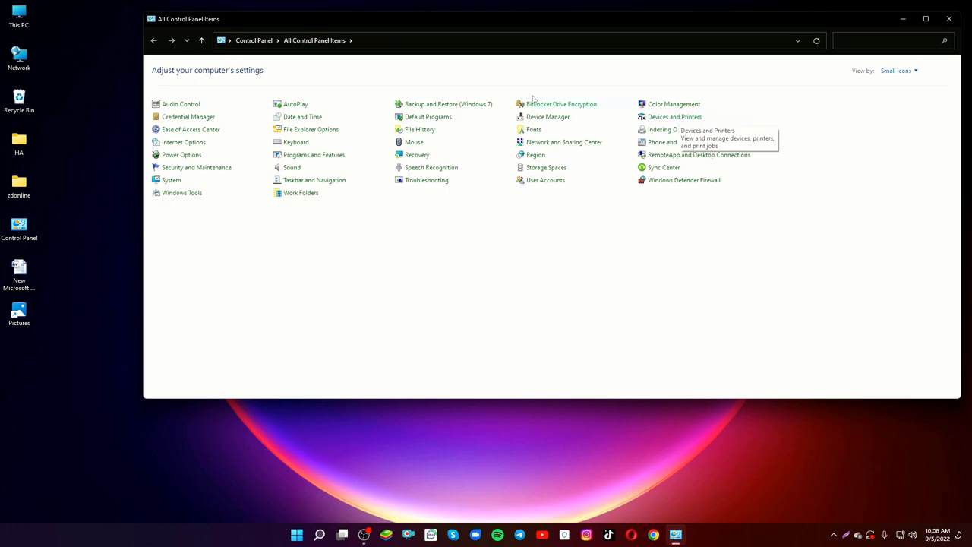
{"action": "left_click", "coordinate": [902, 71]}
{"action": "left_click", "coordinate": [926, 89]}
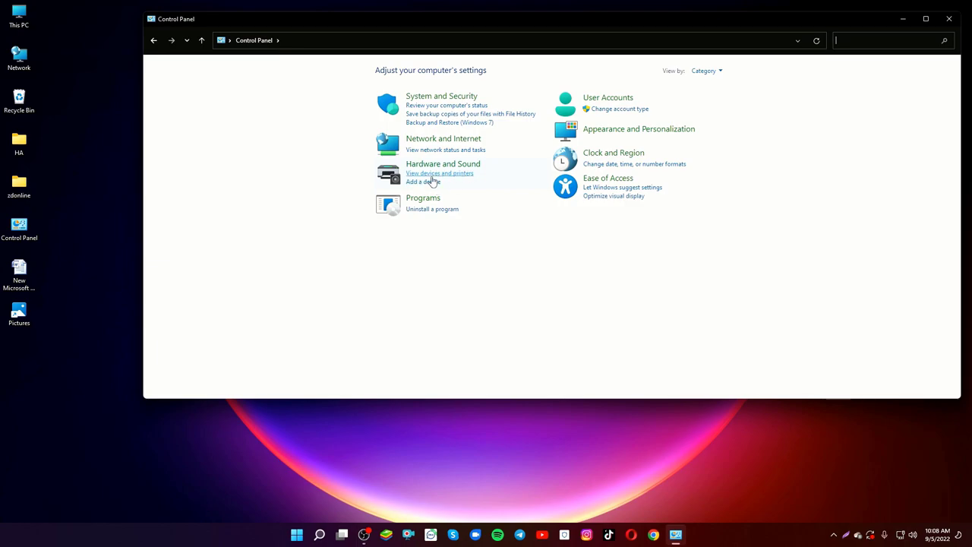
{"action": "left_click", "coordinate": [441, 173]}
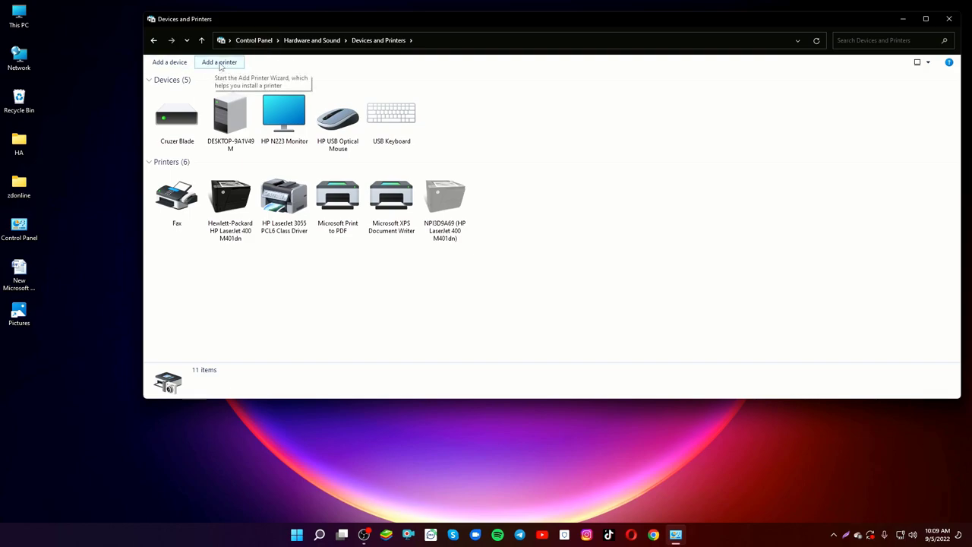
Start adding an unlisted printer, try the alternative search options, and proceed with adding it by IP address or hostname.
{"action": "left_click", "coordinate": [220, 63]}
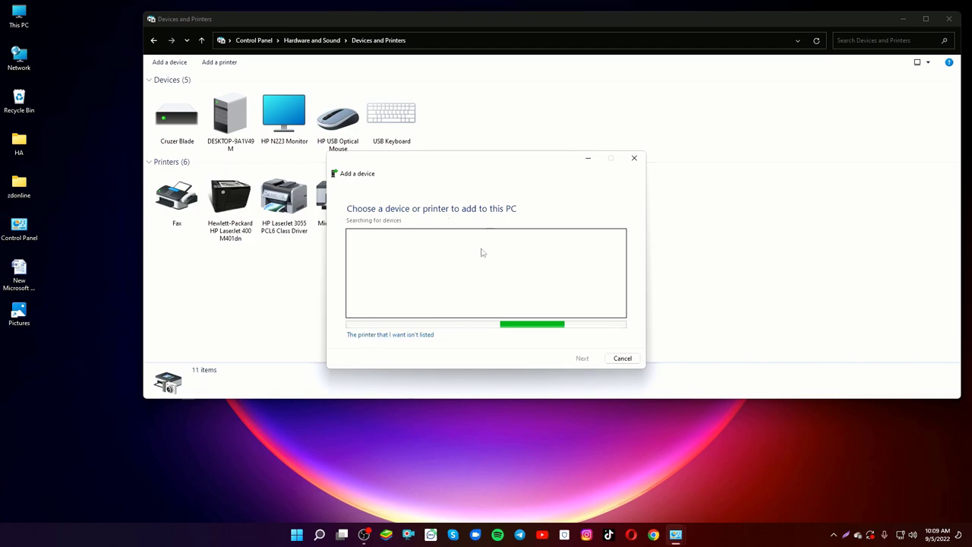
{"action": "left_click", "coordinate": [389, 335]}
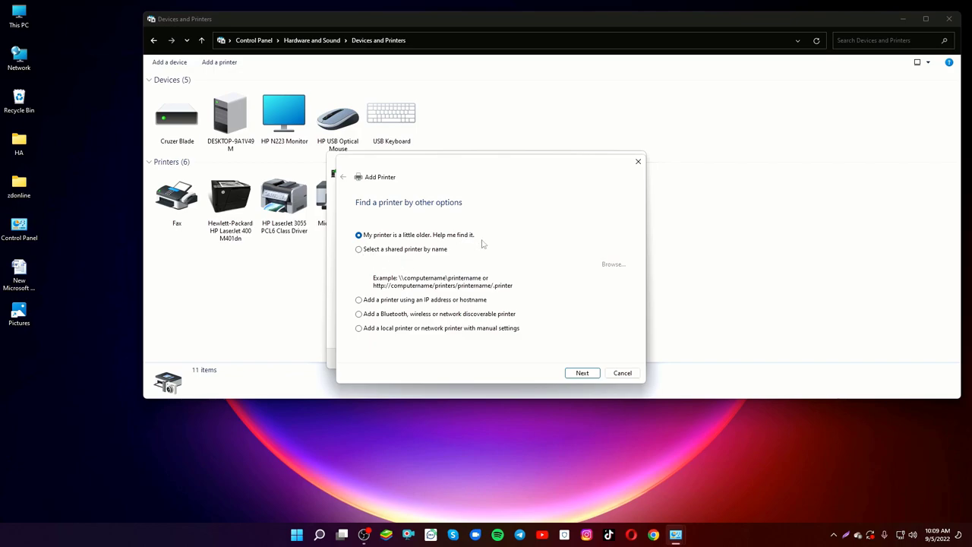
{"action": "left_click", "coordinate": [364, 250]}
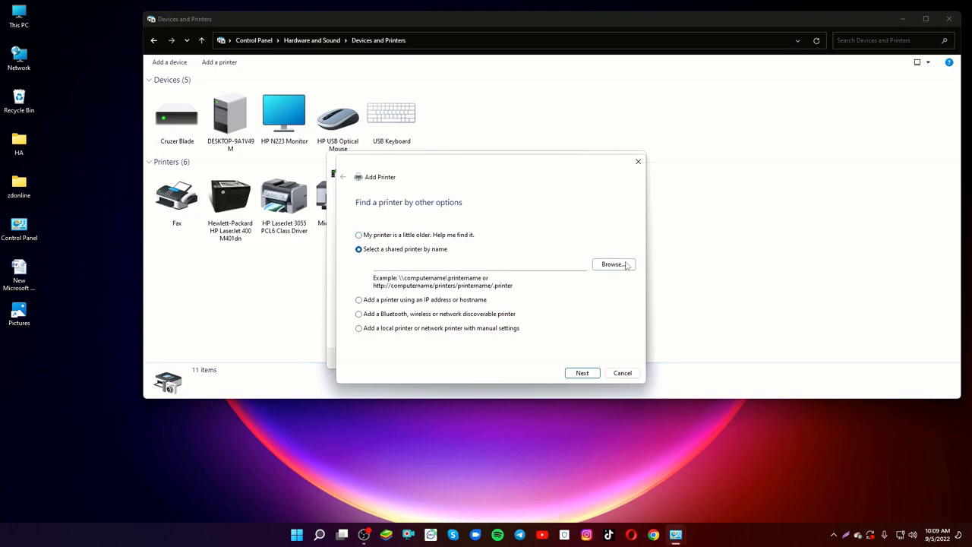
{"action": "left_click", "coordinate": [359, 235]}
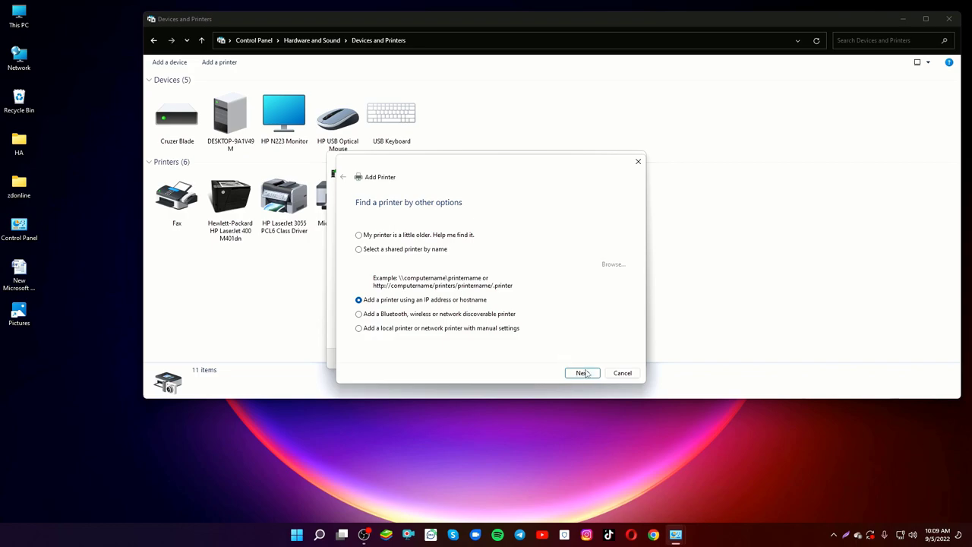
{"action": "left_click", "coordinate": [361, 316]}
{"action": "left_click", "coordinate": [360, 332]}
{"action": "left_click", "coordinate": [360, 300]}
{"action": "left_click", "coordinate": [581, 373]}
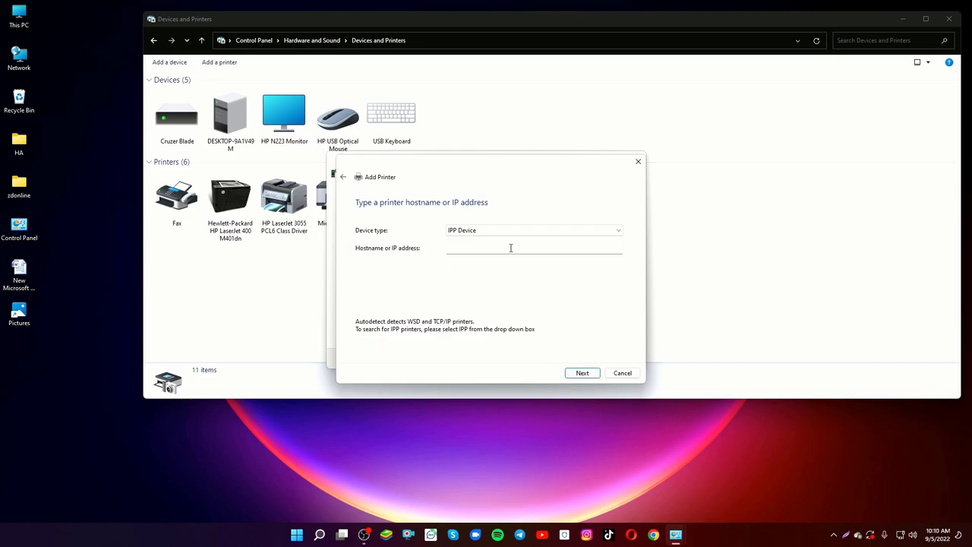
Set the printer's device type to Autodetect, visit the hostname and port name fields, and cancel the Add Printer wizard.
{"action": "left_click", "coordinate": [479, 232]}
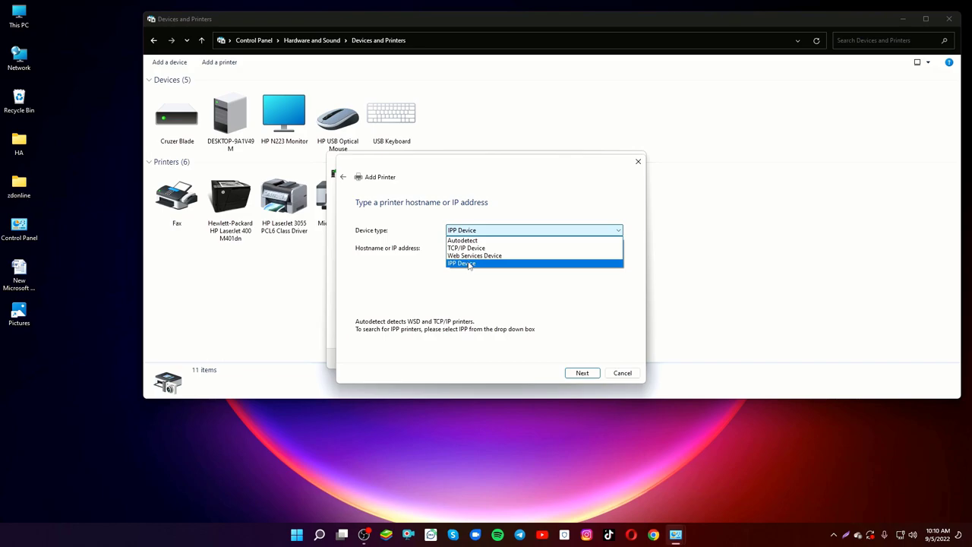
{"action": "left_click", "coordinate": [469, 241]}
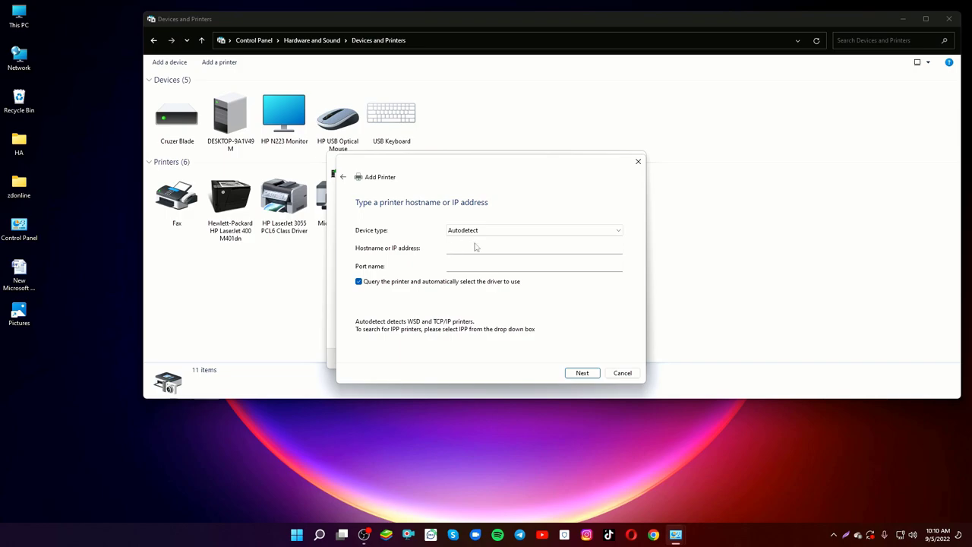
{"action": "left_click", "coordinate": [478, 246]}
{"action": "left_click", "coordinate": [454, 269]}
{"action": "left_click", "coordinate": [639, 162]}
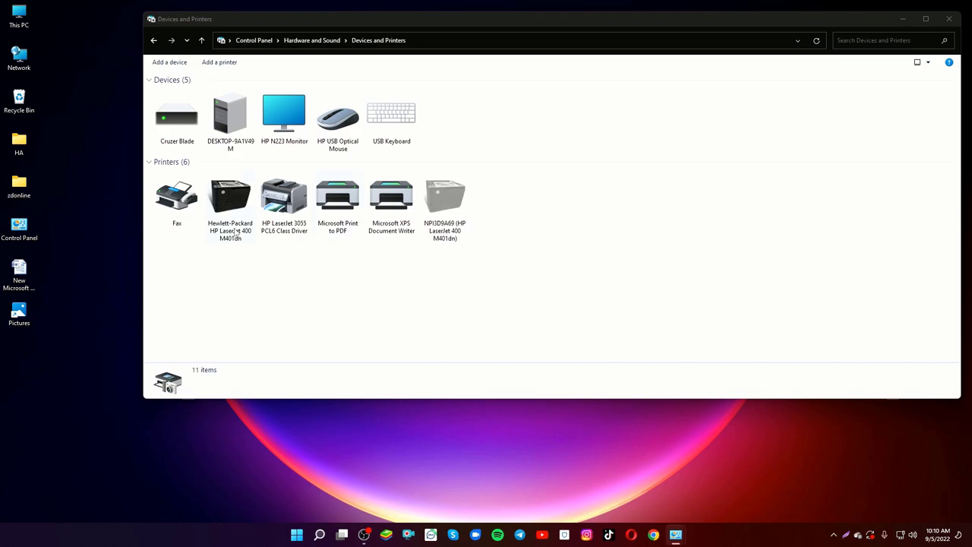
Start adding an unlisted printer and proceed with adding a local or network printer with manual settings.
{"action": "left_click", "coordinate": [228, 63]}
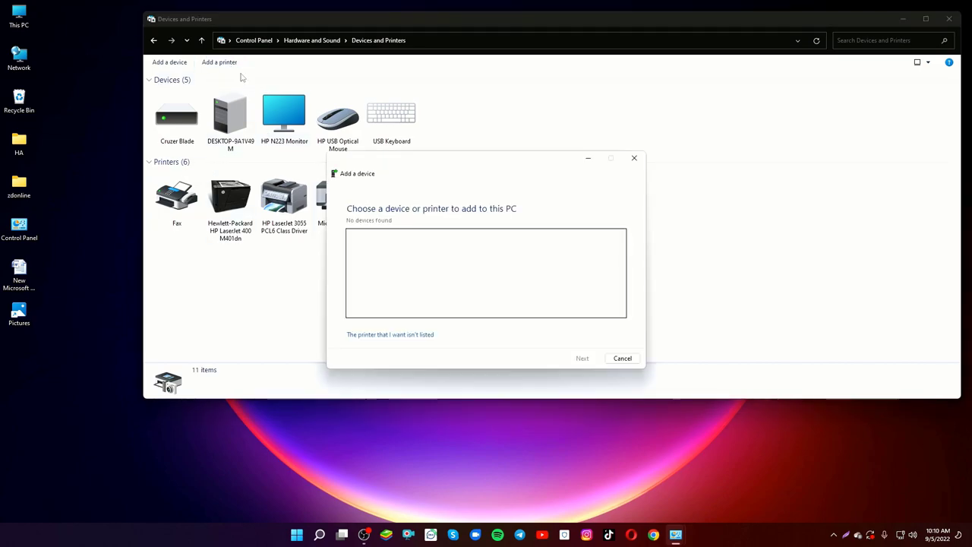
{"action": "left_click", "coordinate": [390, 334]}
{"action": "left_click", "coordinate": [366, 329]}
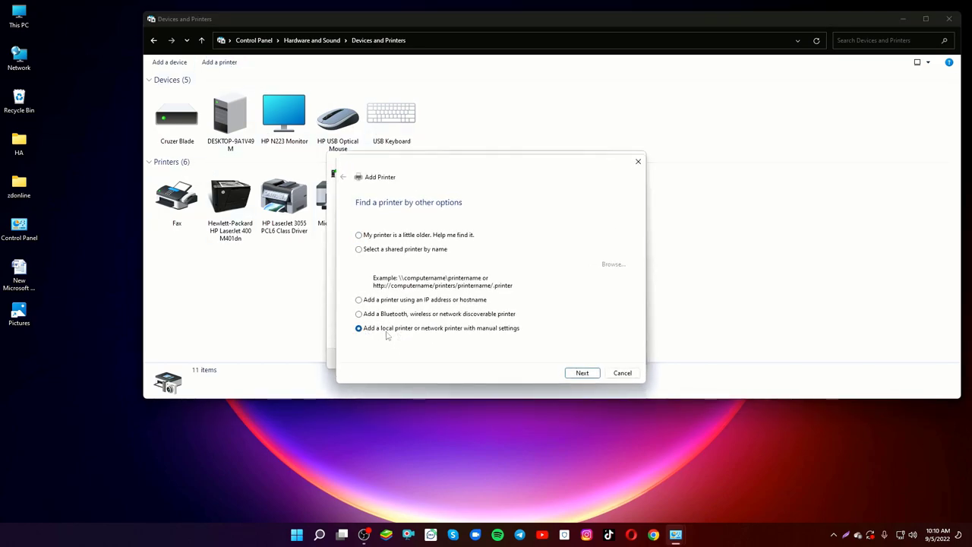
{"action": "left_click", "coordinate": [585, 375]}
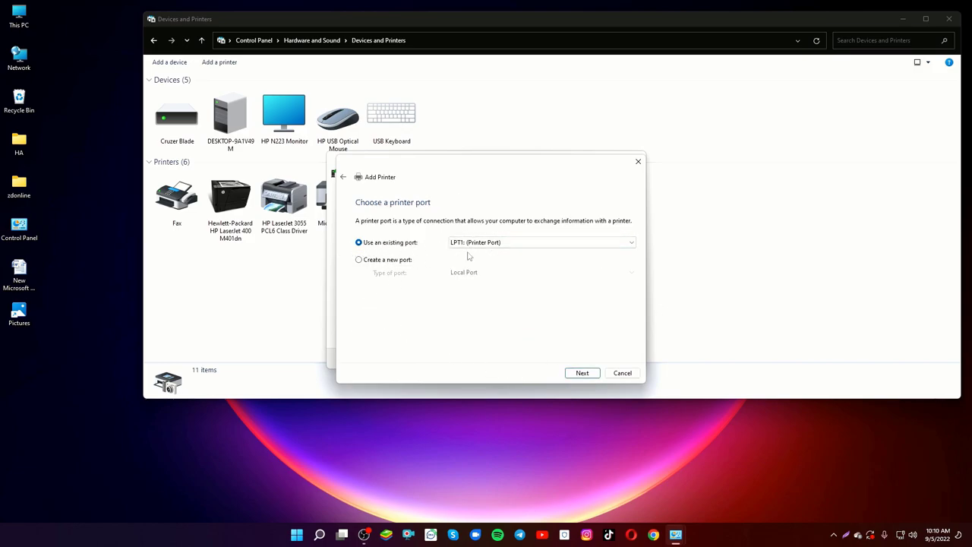
Check the existing printer ports, choose to create a new Local Port instead, and name it USB.
{"action": "left_click", "coordinate": [516, 244]}
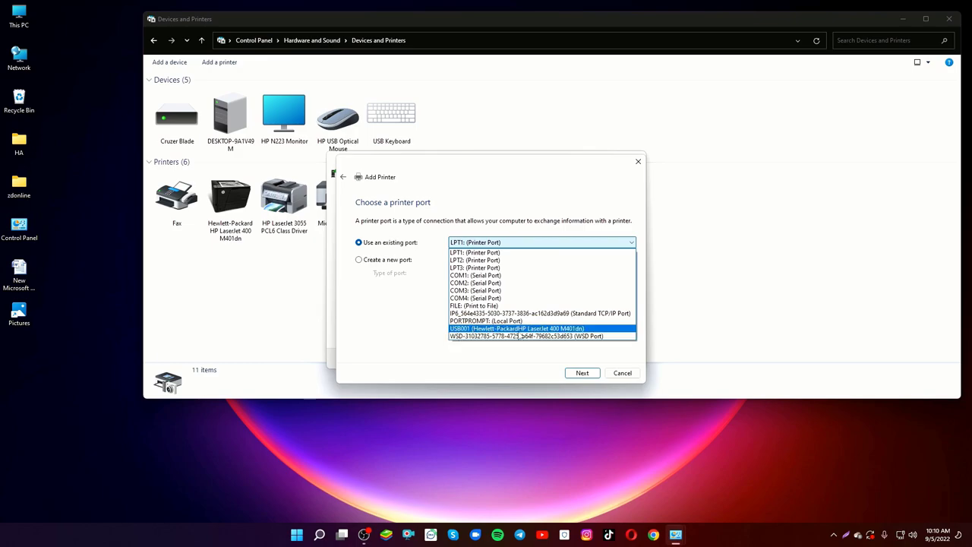
{"action": "left_click", "coordinate": [360, 262]}
{"action": "left_click", "coordinate": [359, 260]}
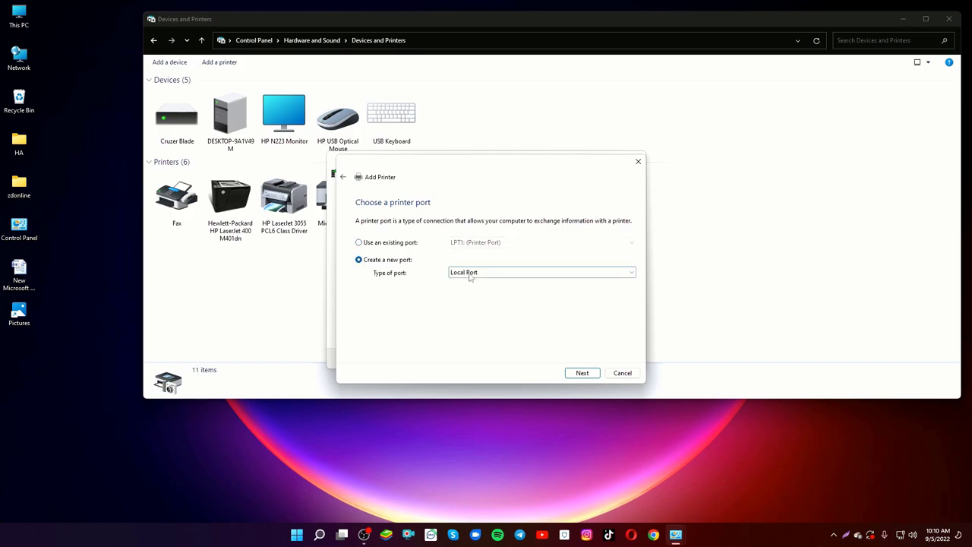
{"action": "left_click", "coordinate": [470, 273]}
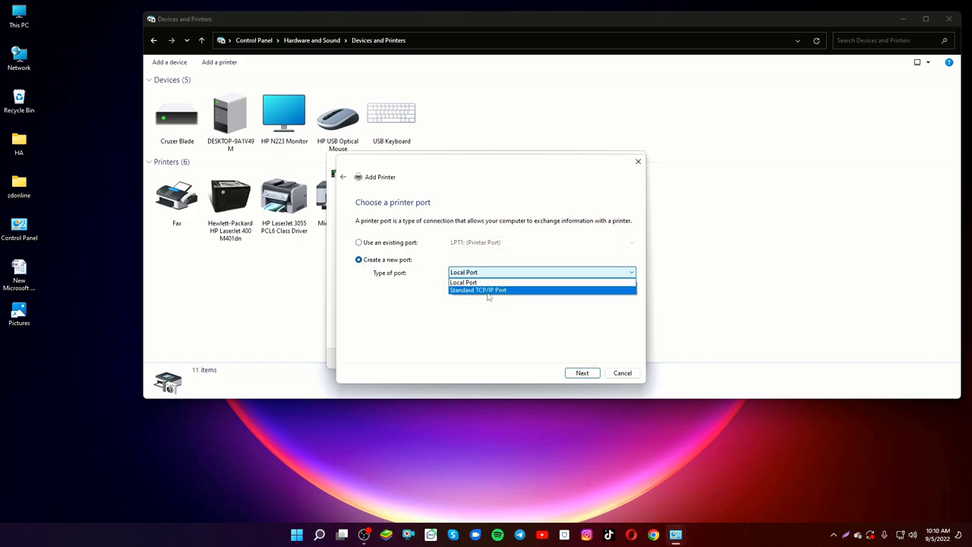
{"action": "left_click", "coordinate": [480, 283]}
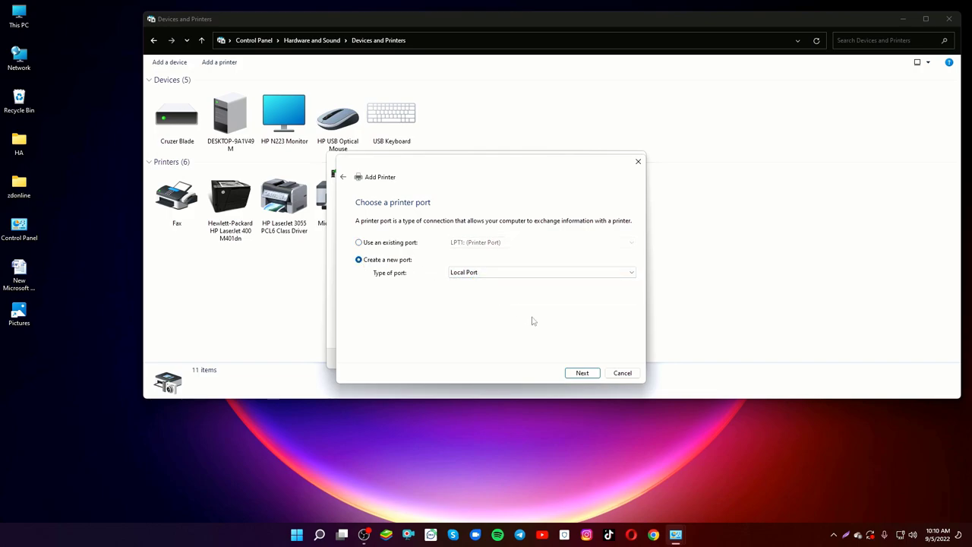
{"action": "left_click", "coordinate": [582, 374]}
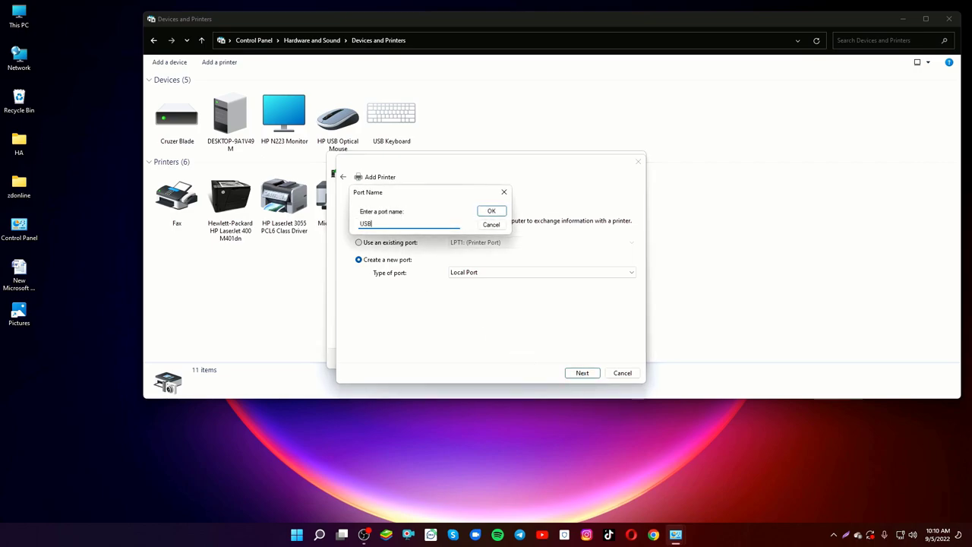
{"action": "left_click", "coordinate": [495, 213]}
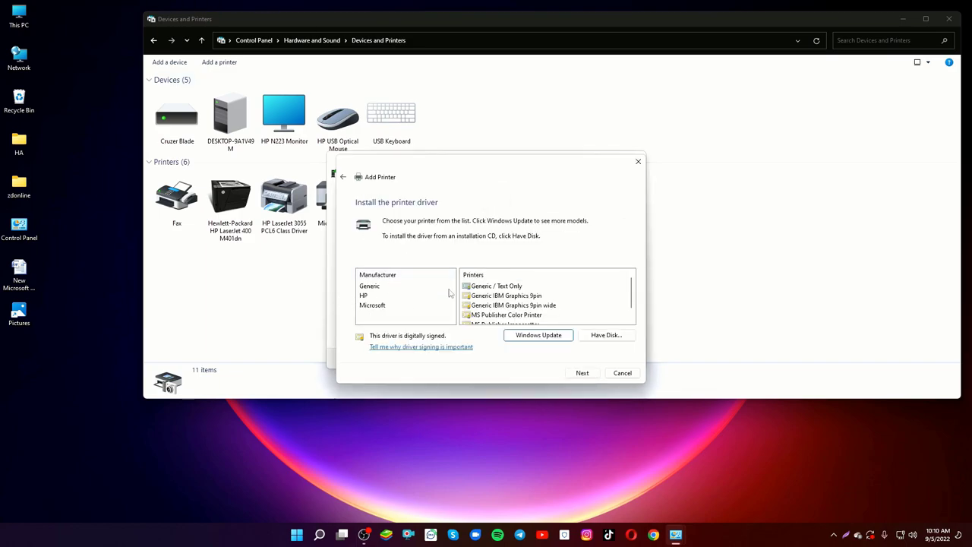
Choose HP as the printer driver's manufacturer and browse its printer models down to the Officejet drivers.
{"action": "left_click", "coordinate": [365, 295]}
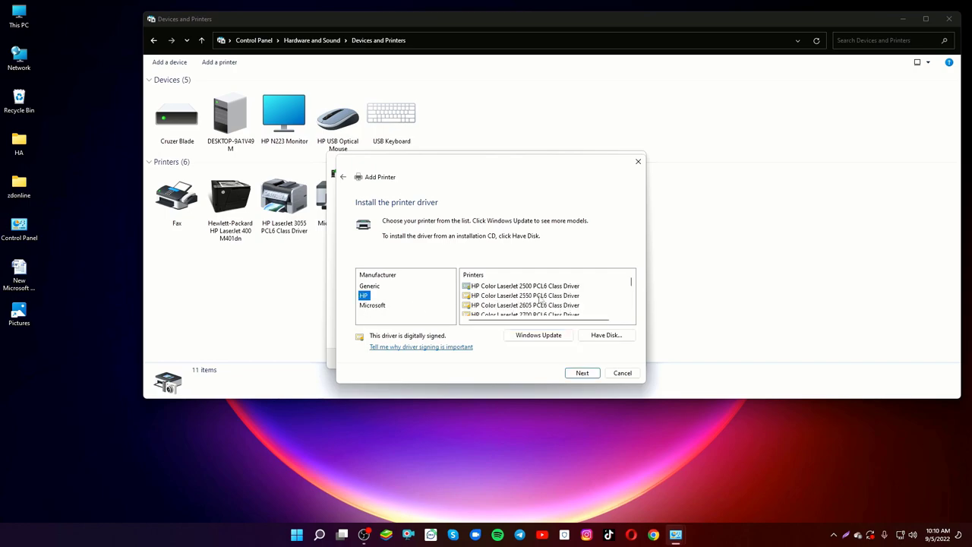
{"action": "left_click", "coordinate": [532, 288]}
{"action": "left_click", "coordinate": [632, 314]}
{"action": "left_click", "coordinate": [631, 314]}
{"action": "left_click", "coordinate": [632, 313]}
{"action": "left_click", "coordinate": [631, 313]}
{"action": "left_click", "coordinate": [631, 313]}
{"action": "left_click", "coordinate": [631, 314]}
{"action": "left_click", "coordinate": [631, 314]}
{"action": "left_click", "coordinate": [631, 314]}
{"action": "left_click", "coordinate": [631, 313]}
{"action": "left_click", "coordinate": [631, 314]}
{"action": "left_click", "coordinate": [631, 314]}
{"action": "left_click", "coordinate": [631, 314]}
{"action": "left_click", "coordinate": [631, 313]}
{"action": "left_click", "coordinate": [632, 314]}
{"action": "left_click", "coordinate": [632, 314]}
{"action": "left_click", "coordinate": [631, 314]}
{"action": "left_click", "coordinate": [632, 298]}
{"action": "scroll", "coordinate": [631, 297], "scroll_direction": "down", "scroll_amount": 1}
{"action": "scroll", "coordinate": [631, 297], "scroll_direction": "down", "scroll_amount": 2}
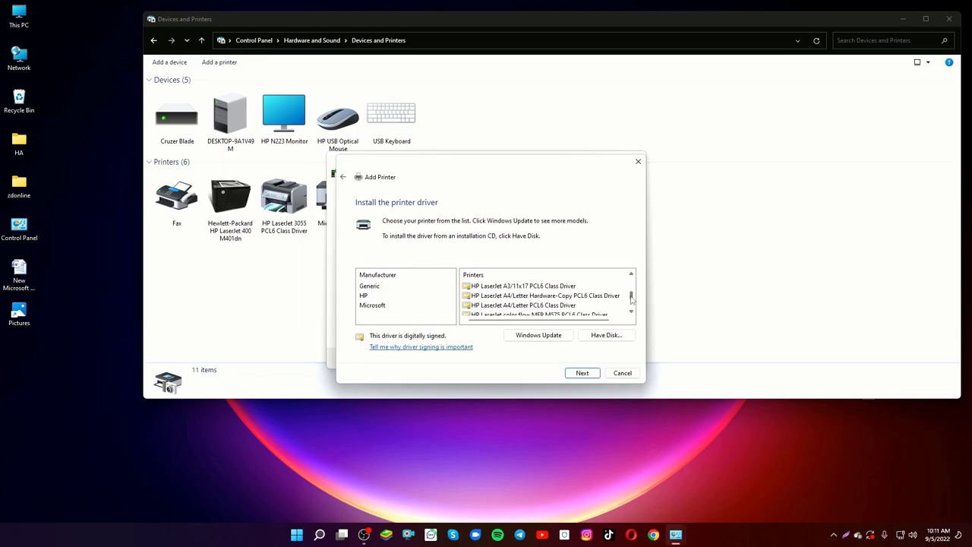
{"action": "scroll", "coordinate": [631, 298], "scroll_direction": "down", "scroll_amount": 2}
{"action": "scroll", "coordinate": [631, 298], "scroll_direction": "down", "scroll_amount": 2}
{"action": "left_click", "coordinate": [528, 296]}
{"action": "scroll", "coordinate": [527, 298], "scroll_direction": "down", "scroll_amount": 1}
{"action": "left_click", "coordinate": [526, 298]}
{"action": "scroll", "coordinate": [532, 300], "scroll_direction": "down", "scroll_amount": 5}
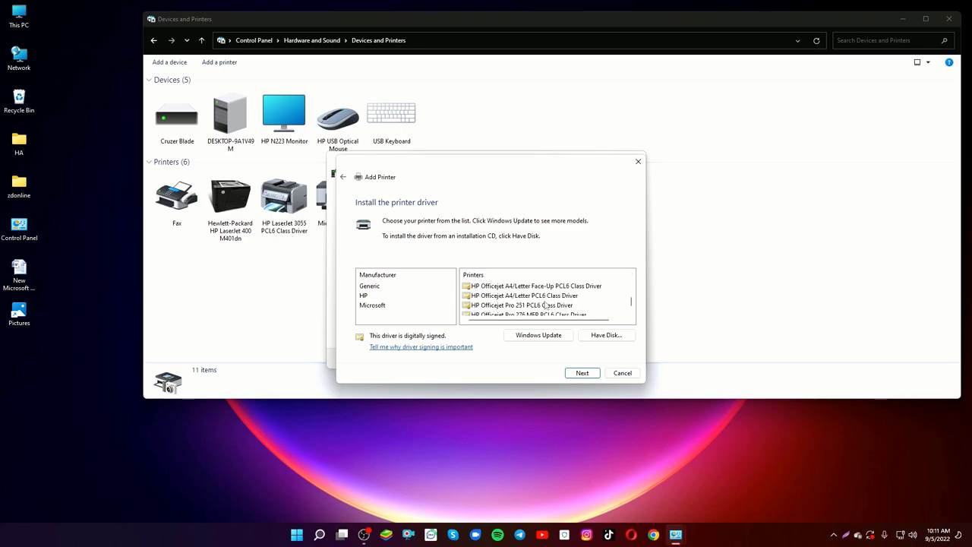
Go back through the HP models and select the HP LaserJet 400 M401 PCL6 Class Driver.
{"action": "scroll", "coordinate": [544, 305], "scroll_direction": "up", "scroll_amount": 6}
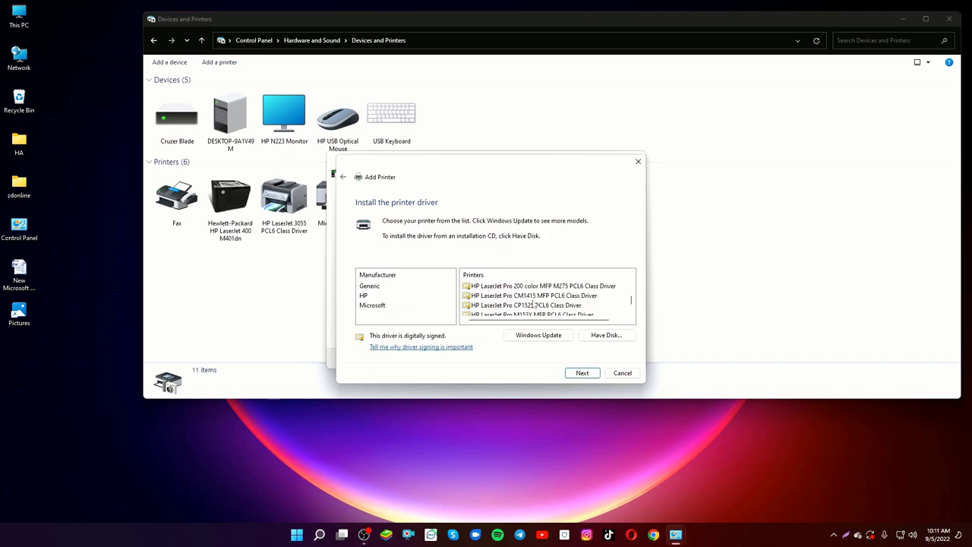
{"action": "scroll", "coordinate": [533, 305], "scroll_direction": "up", "scroll_amount": 5}
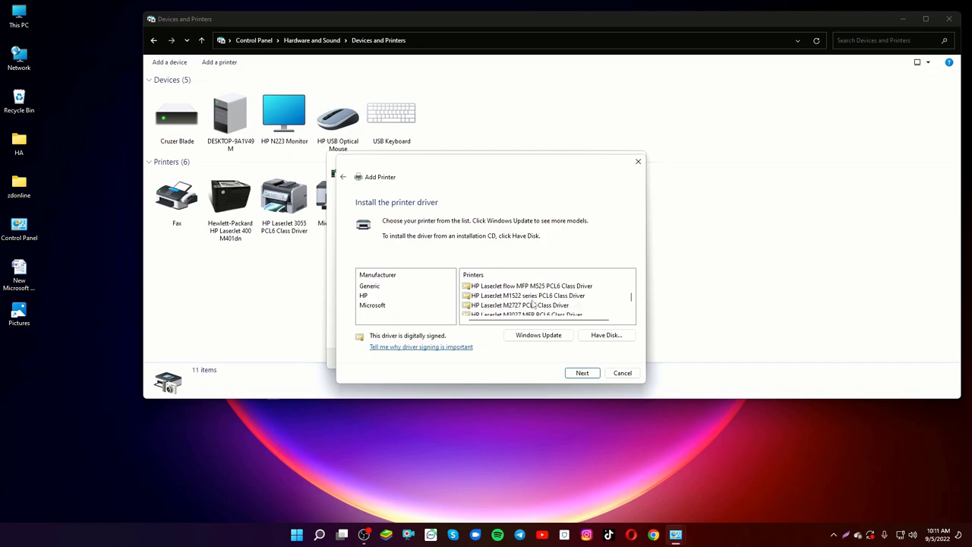
{"action": "scroll", "coordinate": [533, 305], "scroll_direction": "up", "scroll_amount": 5}
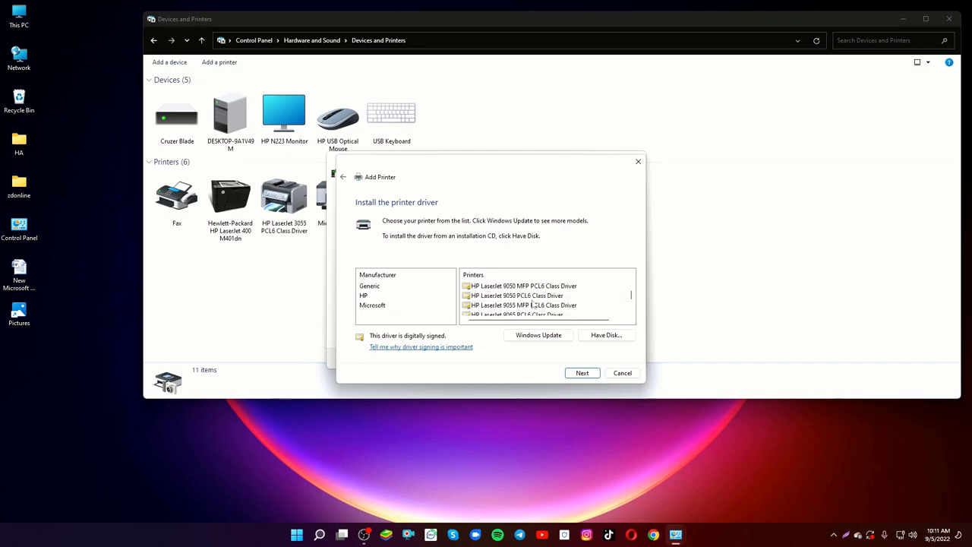
{"action": "scroll", "coordinate": [533, 305], "scroll_direction": "up", "scroll_amount": 5}
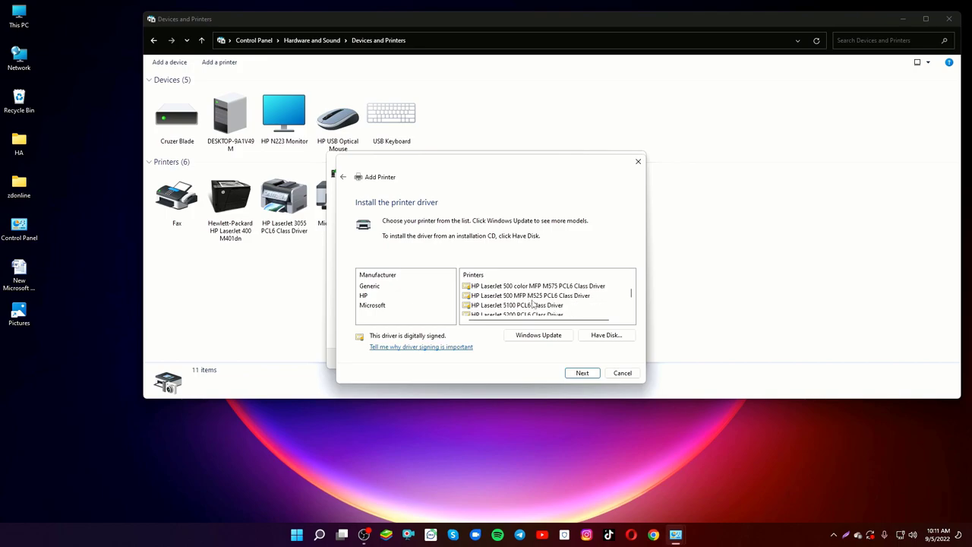
{"action": "scroll", "coordinate": [533, 305], "scroll_direction": "up", "scroll_amount": 5}
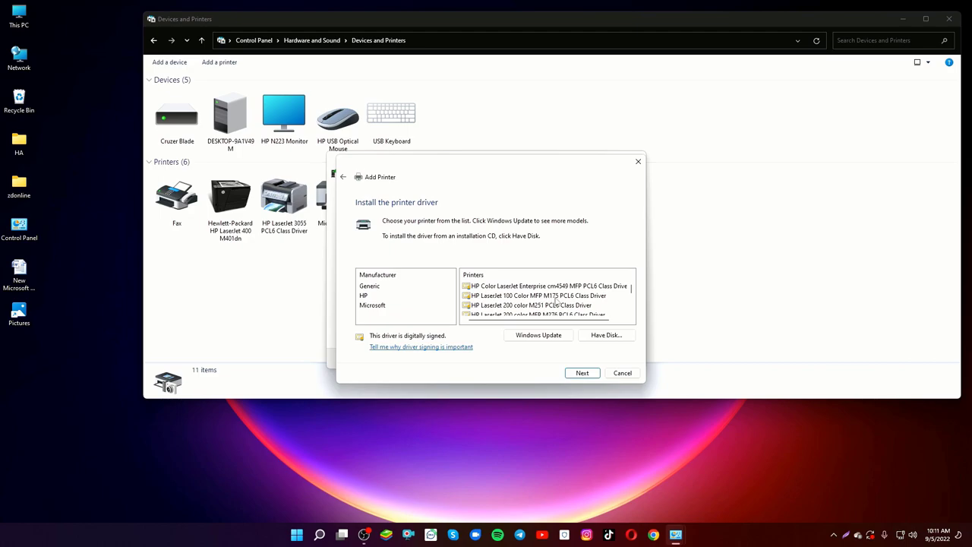
{"action": "scroll", "coordinate": [521, 305], "scroll_direction": "up", "scroll_amount": 1}
{"action": "scroll", "coordinate": [558, 304], "scroll_direction": "up", "scroll_amount": 1}
{"action": "scroll", "coordinate": [519, 306], "scroll_direction": "down", "scroll_amount": 5}
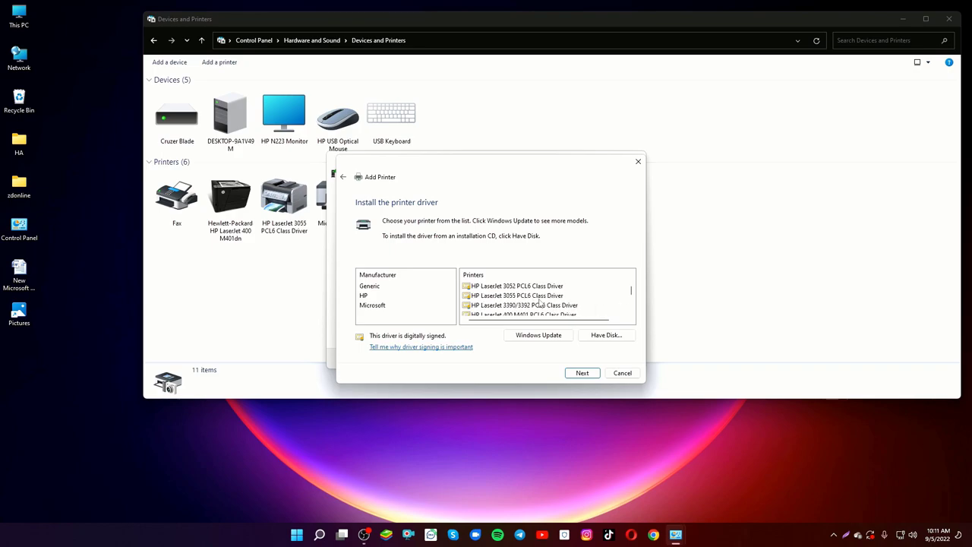
{"action": "scroll", "coordinate": [539, 303], "scroll_direction": "down", "scroll_amount": 2}
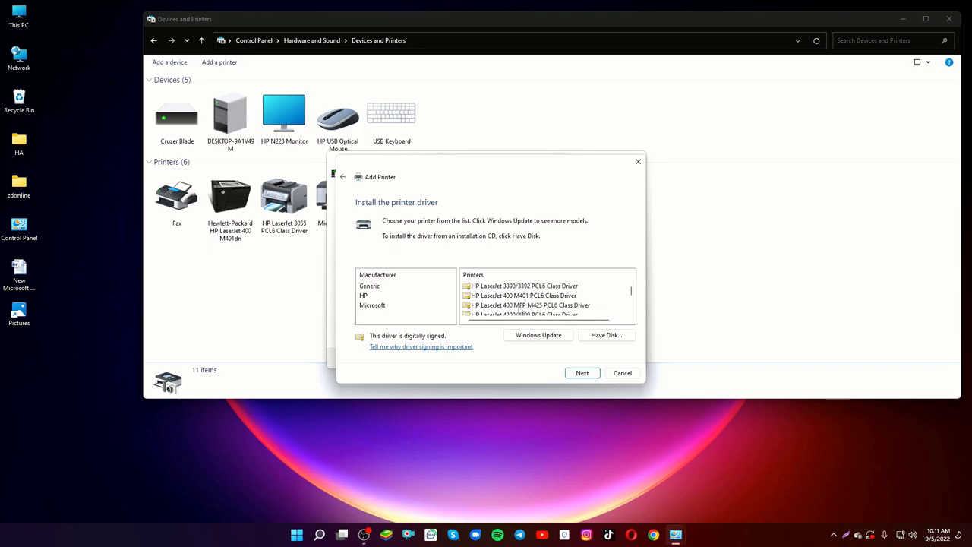
{"action": "left_click", "coordinate": [521, 296]}
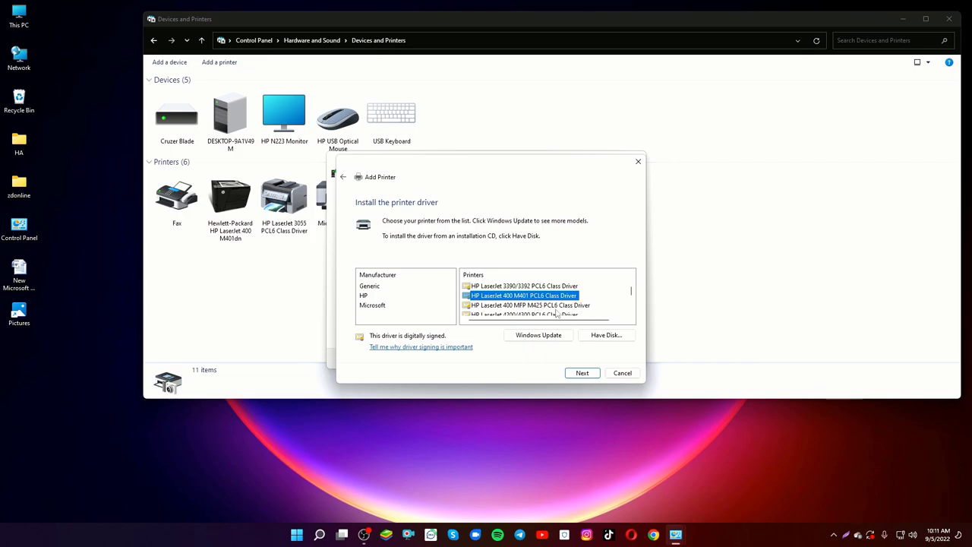
Proceed with the selected driver, keep the currently installed driver version, and accept the suggested printer name.
{"action": "left_click", "coordinate": [591, 375]}
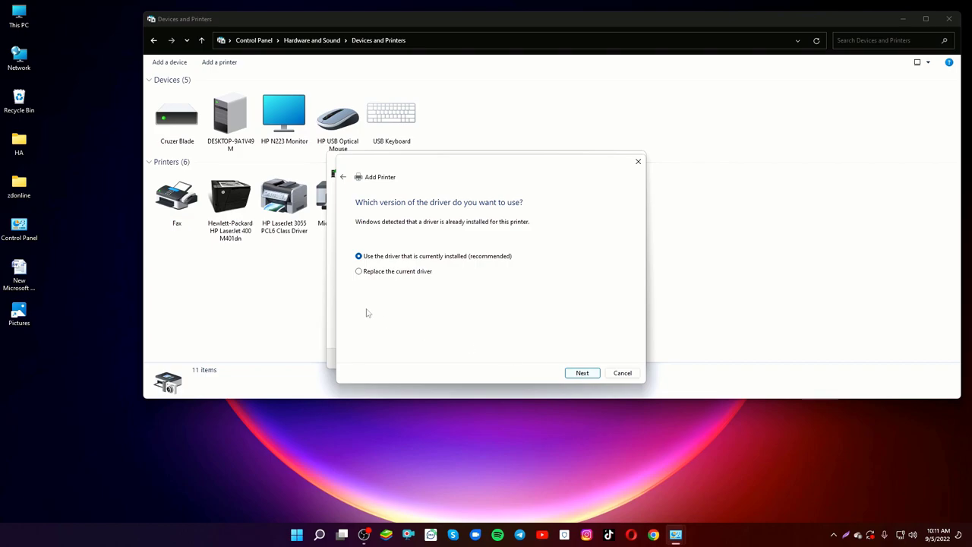
{"action": "left_click", "coordinate": [588, 375]}
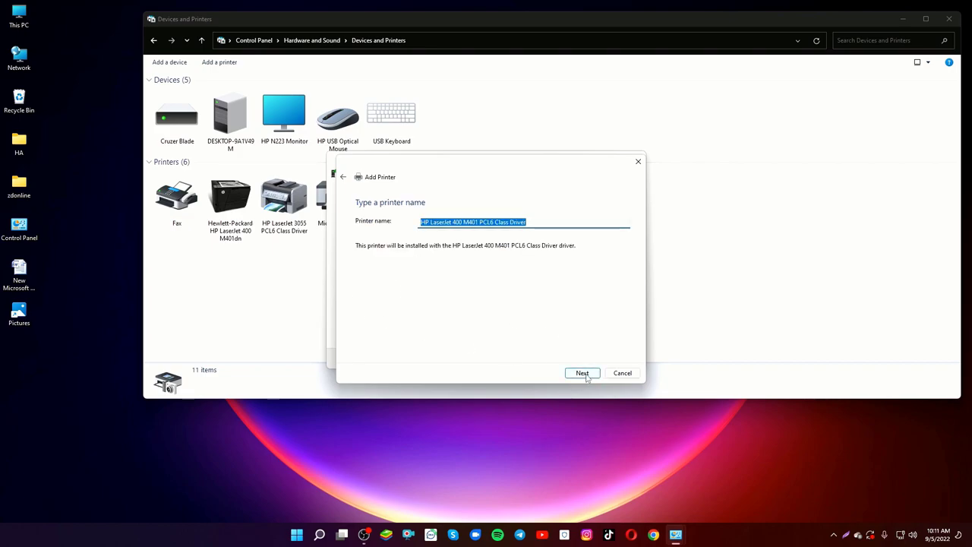
{"action": "left_click", "coordinate": [584, 374]}
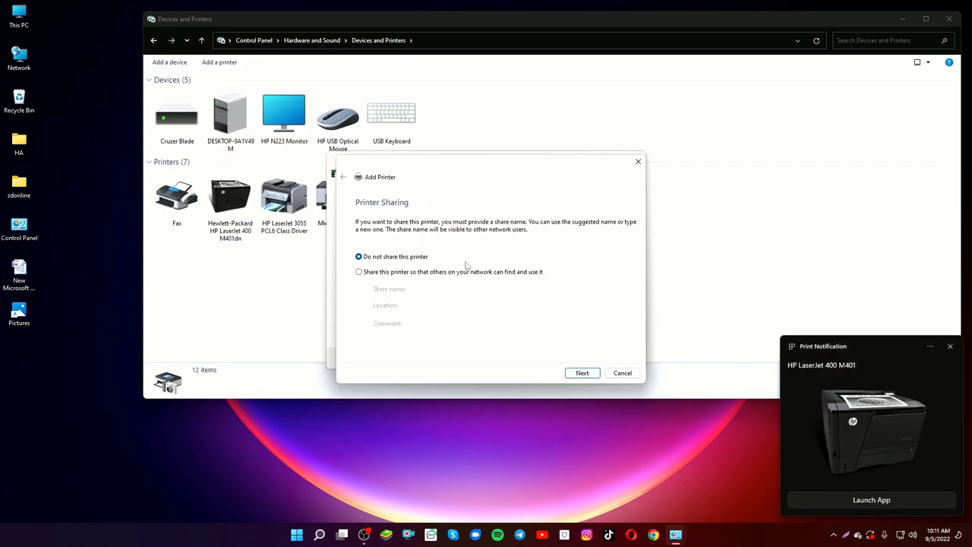
Try the printer sharing option, set the printer to not be shared, and finish the wizard without printing a test page.
{"action": "left_click", "coordinate": [360, 273]}
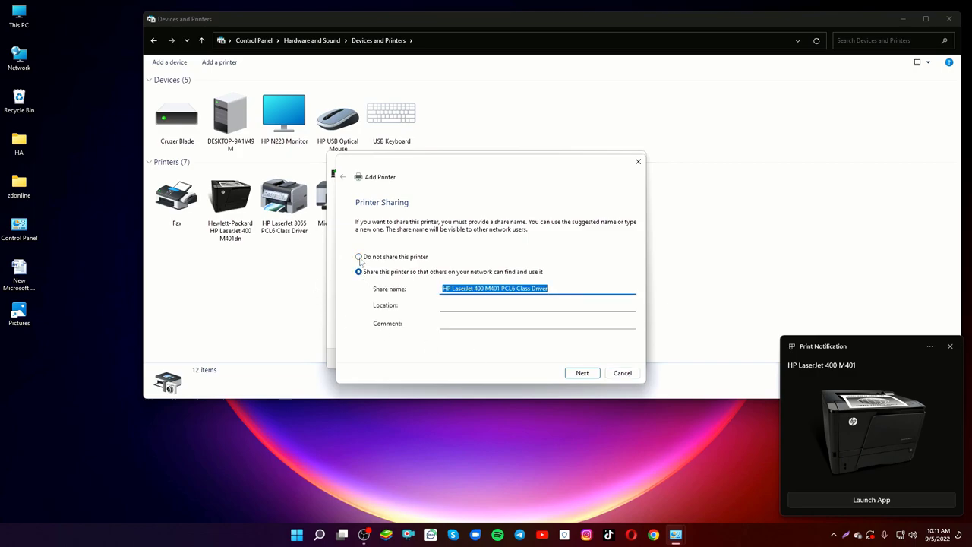
{"action": "left_click", "coordinate": [359, 257]}
{"action": "left_click", "coordinate": [582, 373]}
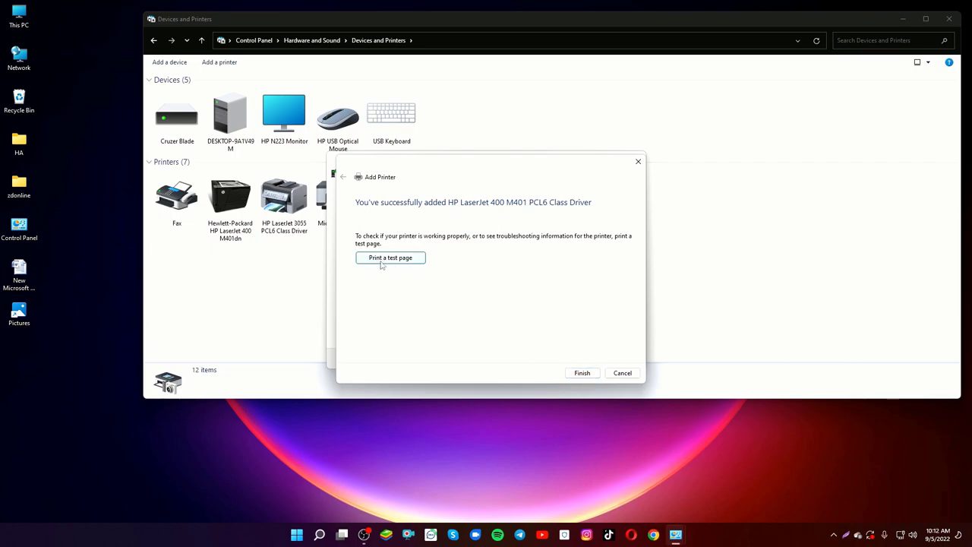
{"action": "left_click", "coordinate": [581, 373]}
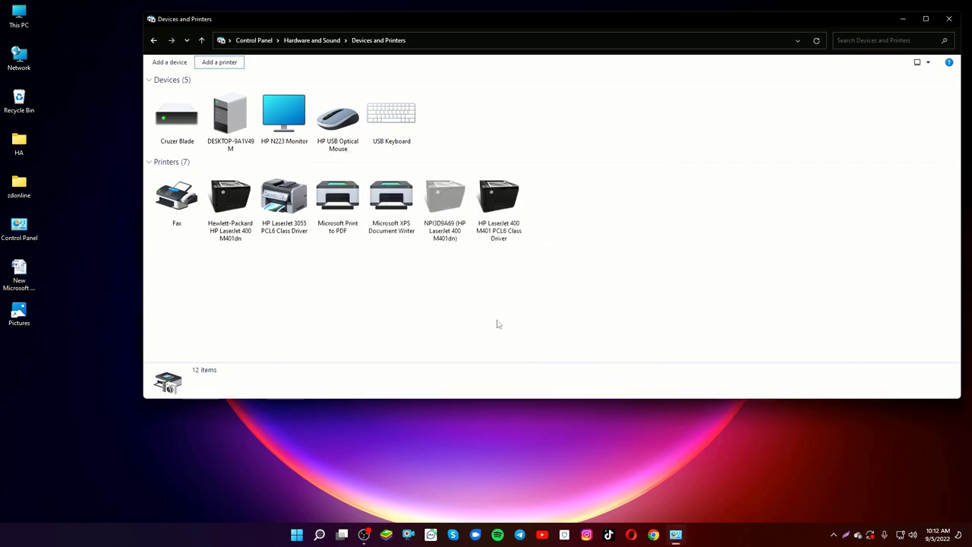
View the details of the new HP LaserJet 400 M401 printer and return to the Control Panel home page.
{"action": "left_click", "coordinate": [496, 226]}
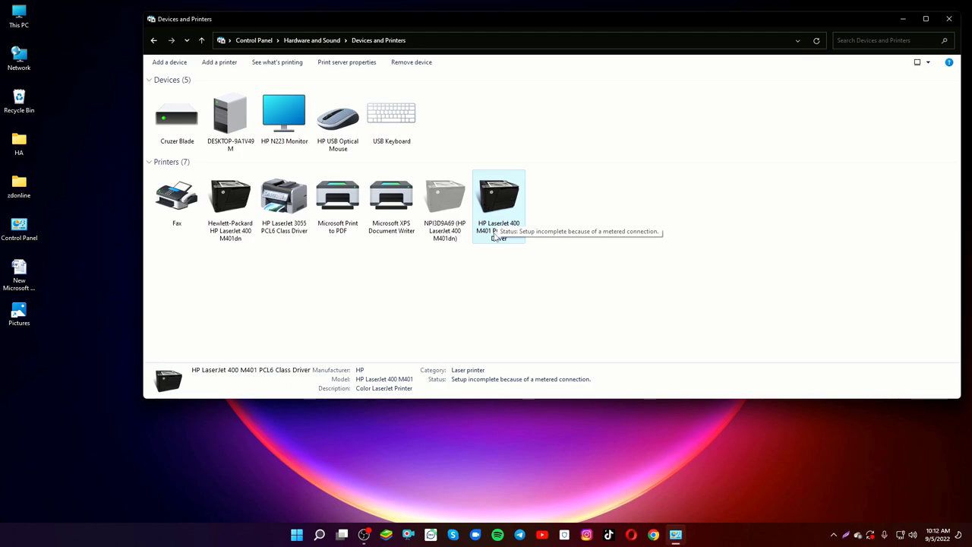
{"action": "left_click", "coordinate": [153, 41]}
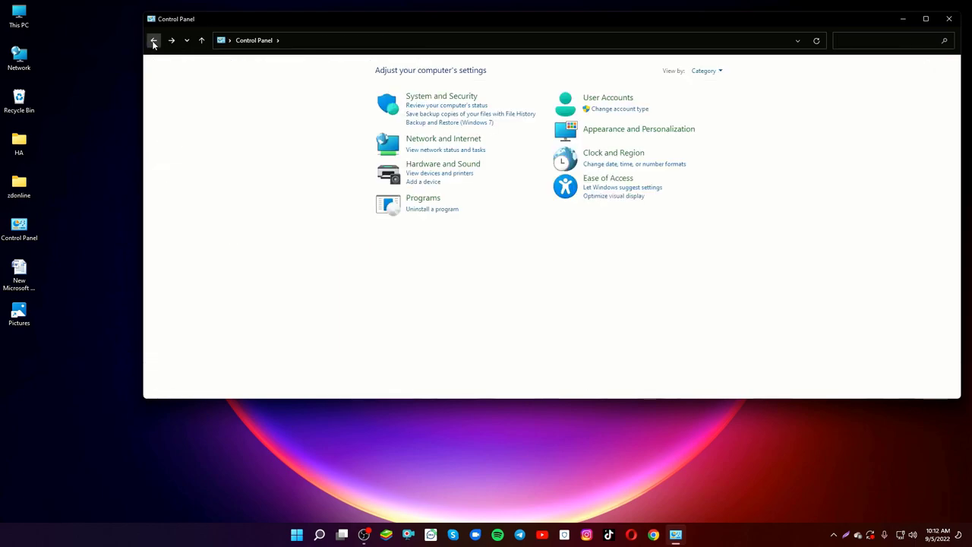
{"action": "left_click", "coordinate": [154, 41]}
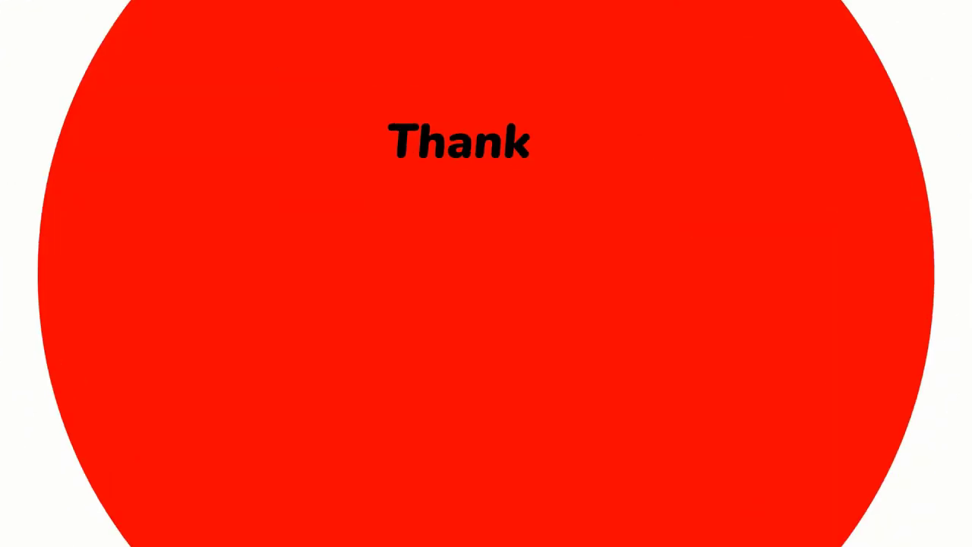